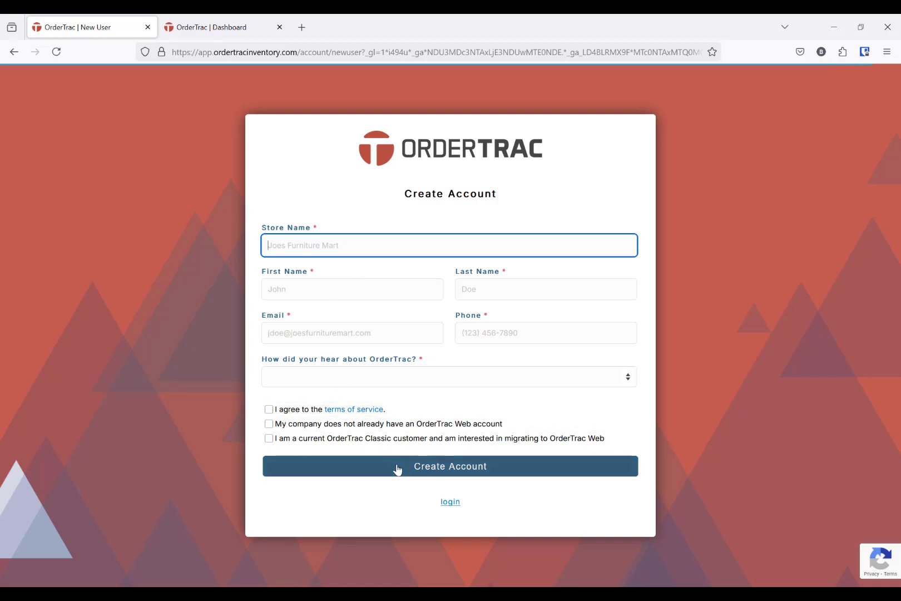
# Switch to the OrderTrac dashboard and open the Location Settings page.
pyautogui.moveTo(193, 36)
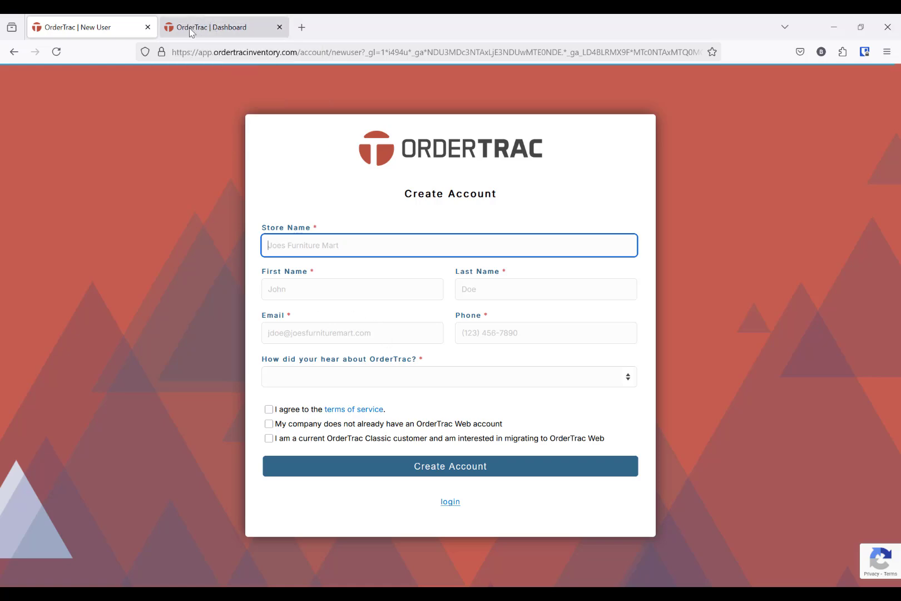
pyautogui.click(191, 32)
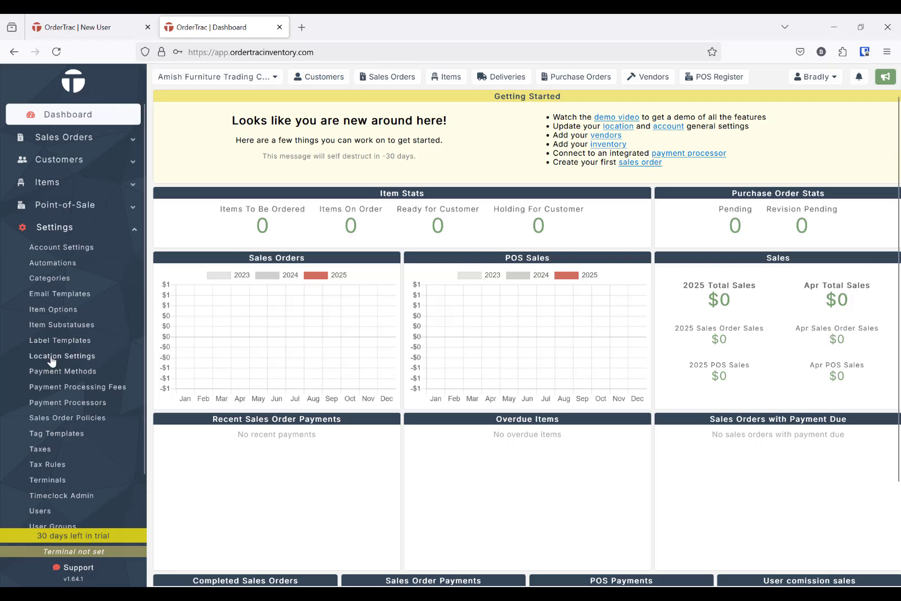
pyautogui.click(79, 358)
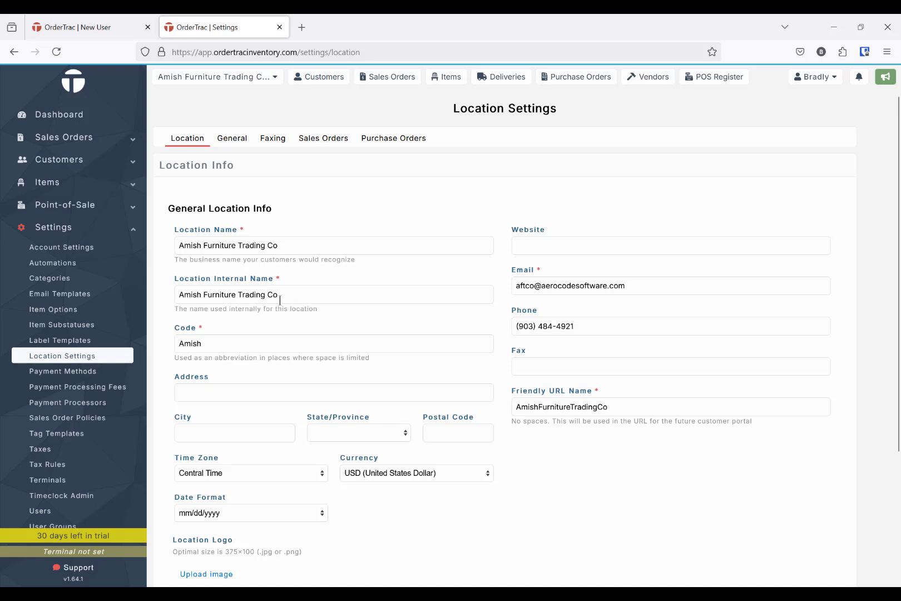
# Enter the store's street address in the general location info.
pyautogui.scroll(-2, 222, 435)
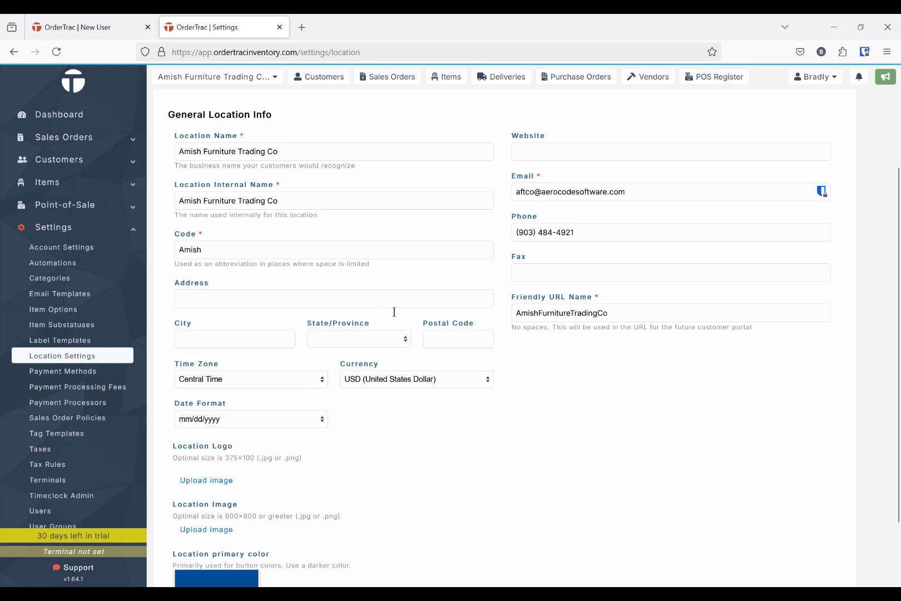
pyautogui.click(216, 300)
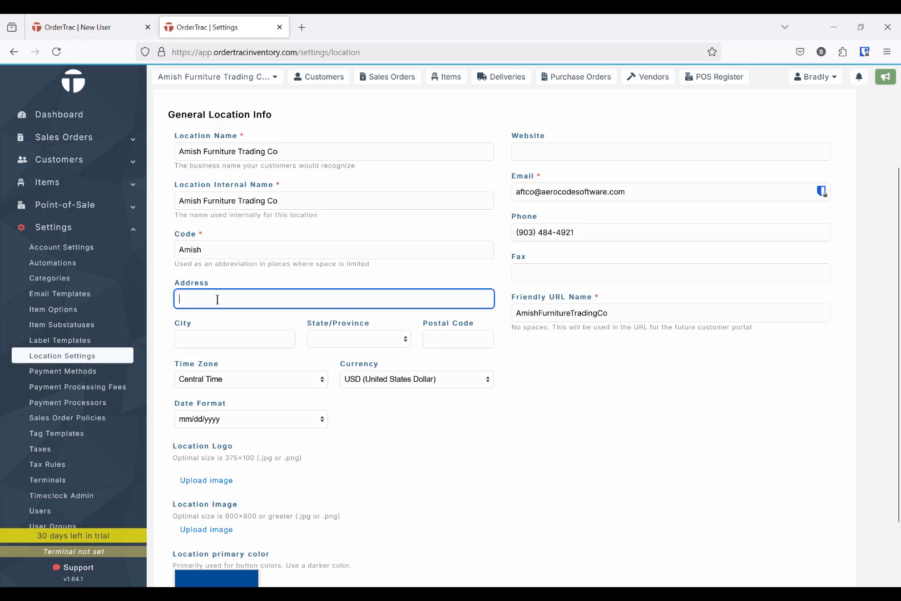
pyautogui.write('123')
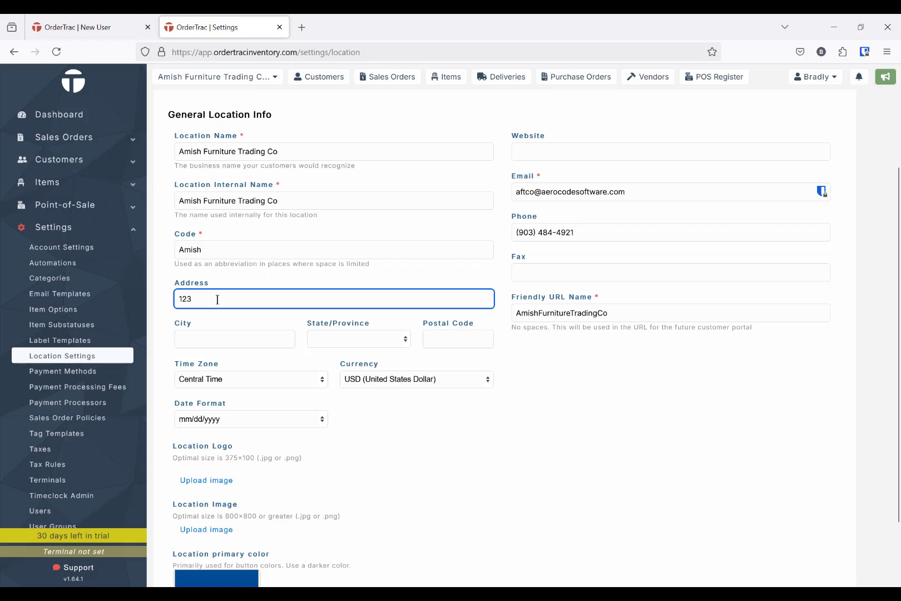
pyautogui.write(' Main st')
pyautogui.press('Tab')
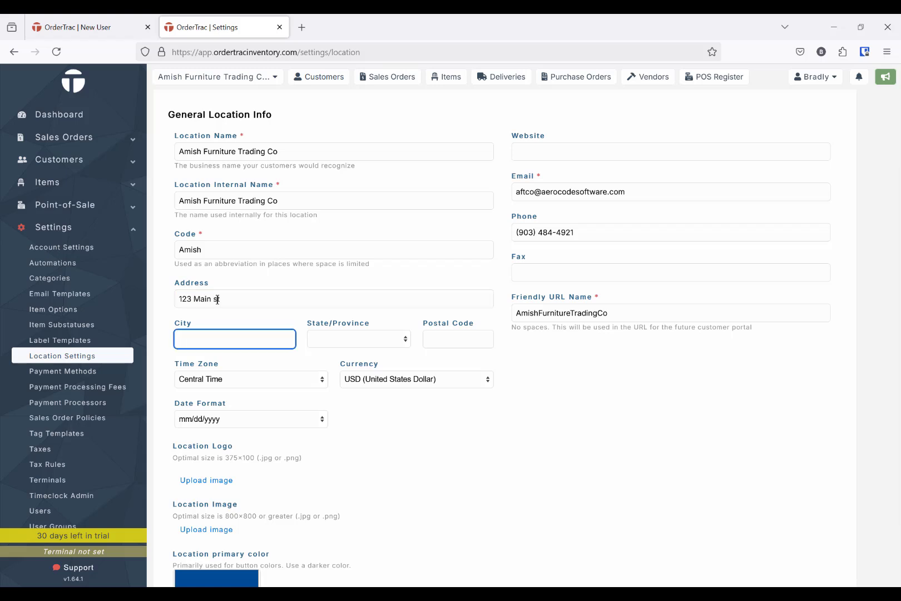
# Fill in the location's city, state and postal code.
pyautogui.write('Dallya')
pyautogui.press('BackSpace')
pyautogui.press('BackSpace')
pyautogui.write('as')
pyautogui.press('Tab')
pyautogui.write('tex')
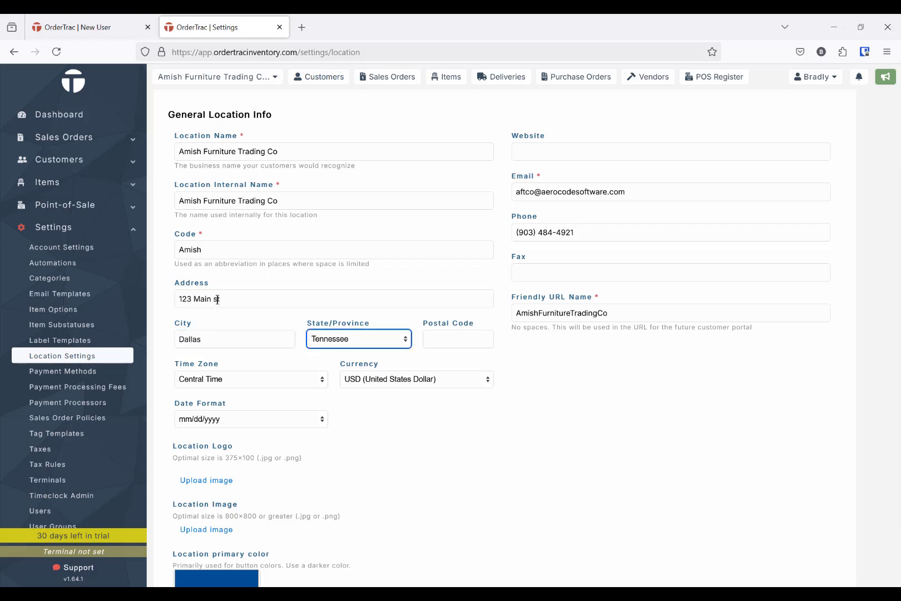
pyautogui.press('Tab')
pyautogui.write('28883')
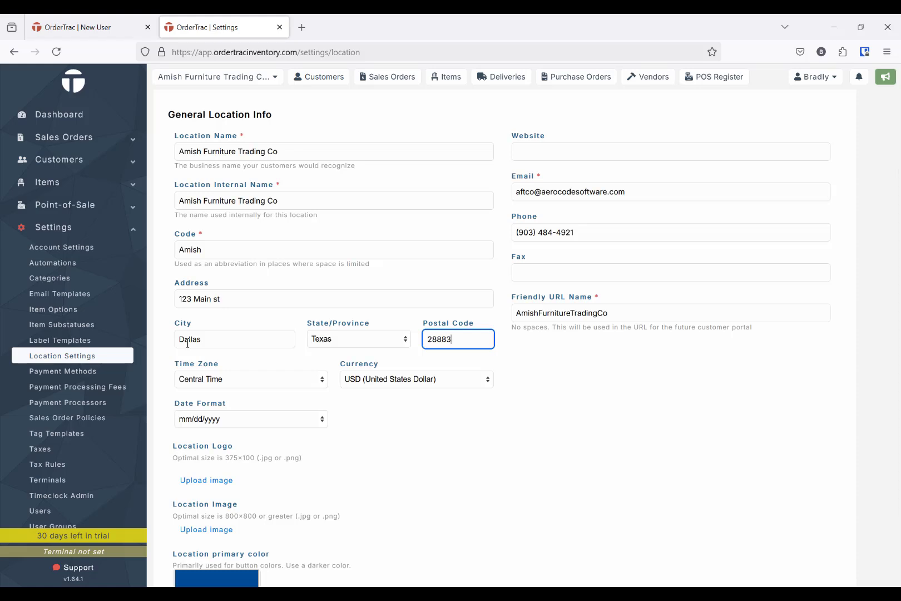
# Upload Sample Store Logo.png as the location logo.
pyautogui.click(208, 481)
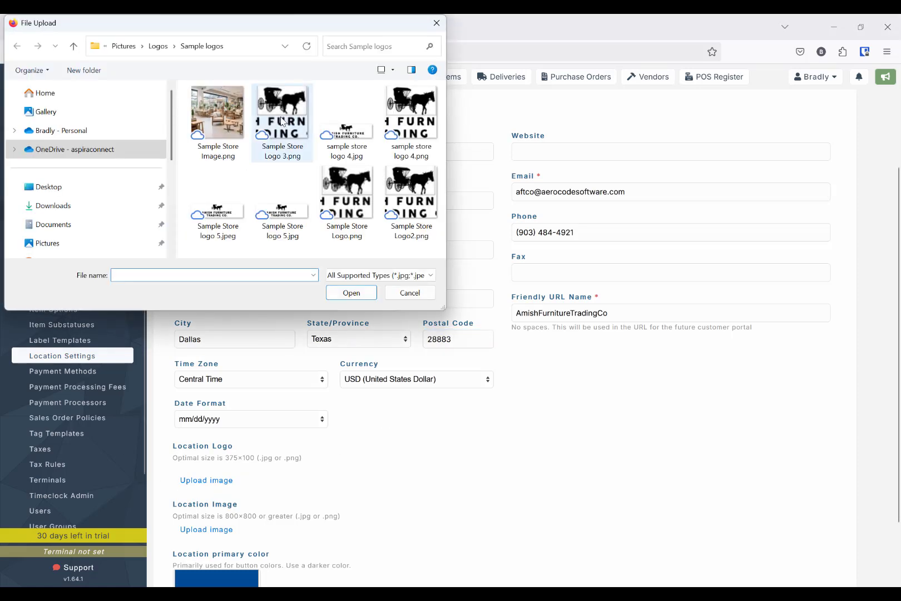
pyautogui.click(334, 203)
pyautogui.doubleClick(359, 200)
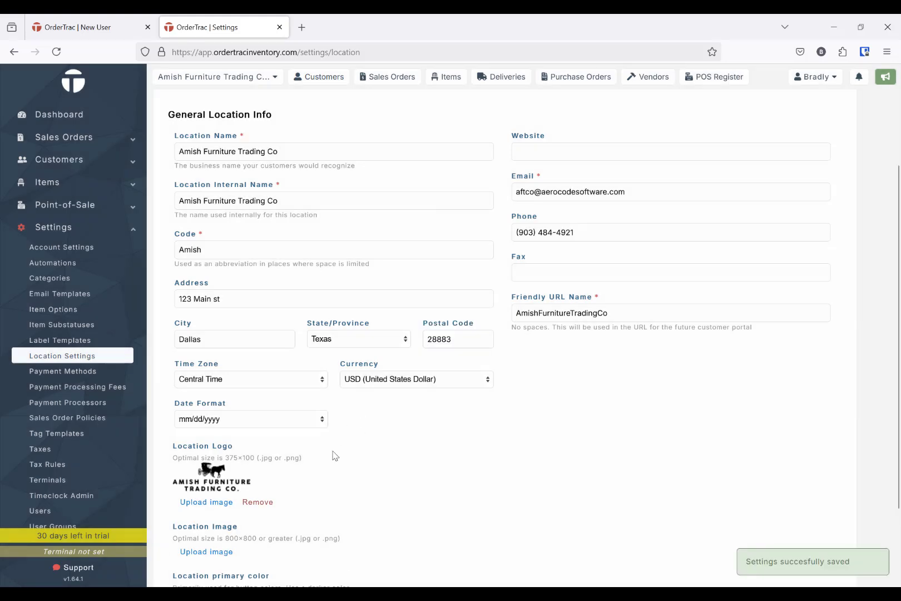
# Upload Sample Store Image.png as the location image, preview it and close the preview.
pyautogui.scroll(-2, 317, 475)
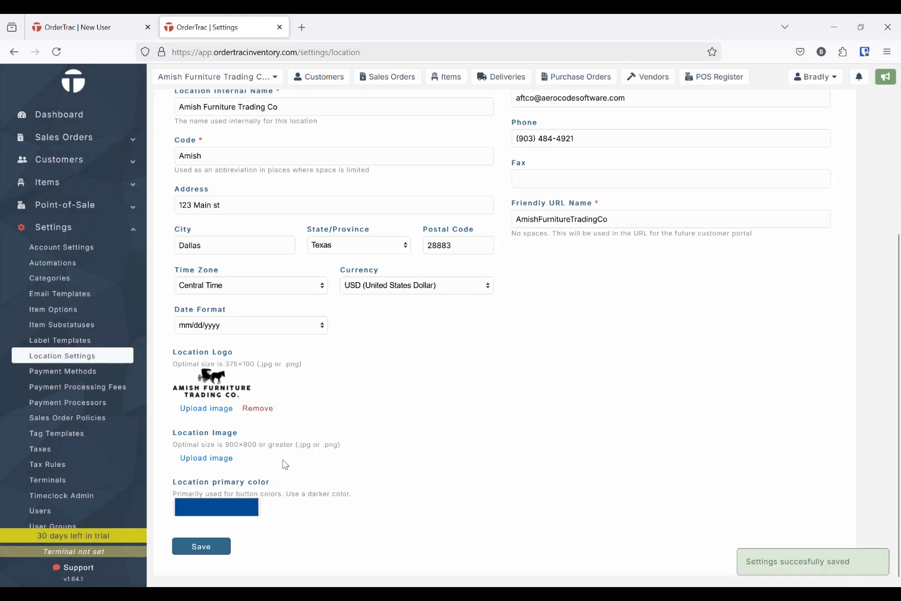
pyautogui.click(206, 457)
pyautogui.click(217, 120)
pyautogui.doubleClick(217, 119)
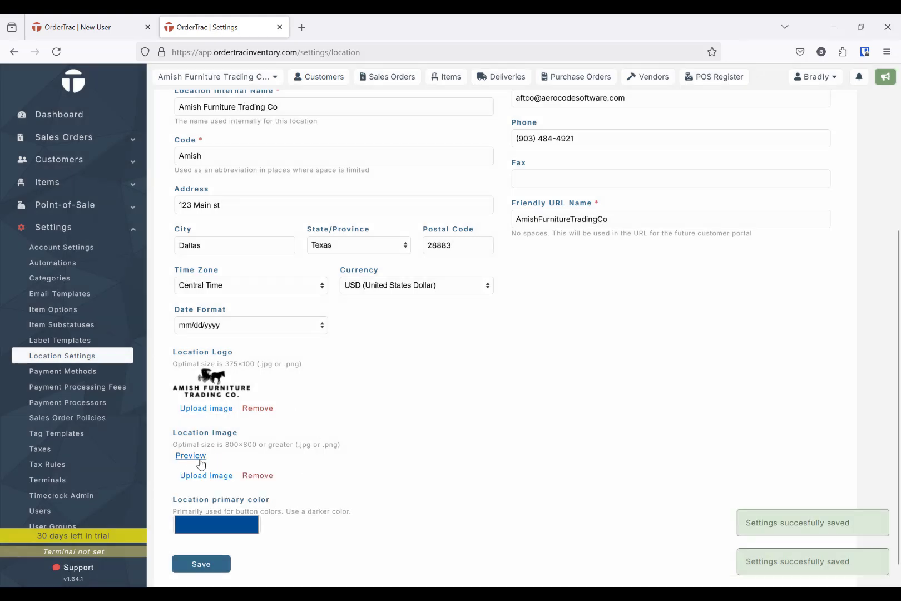
pyautogui.click(189, 456)
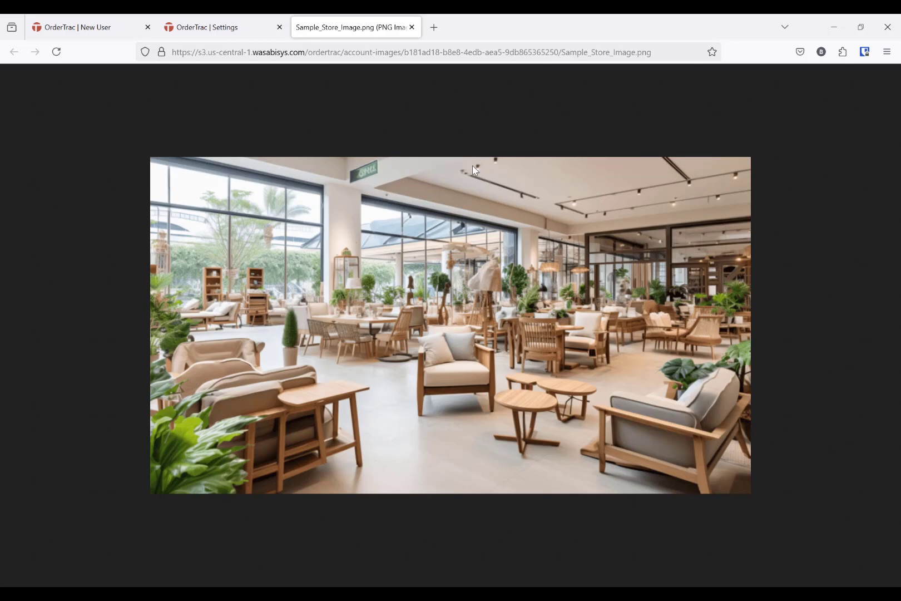
pyautogui.click(412, 27)
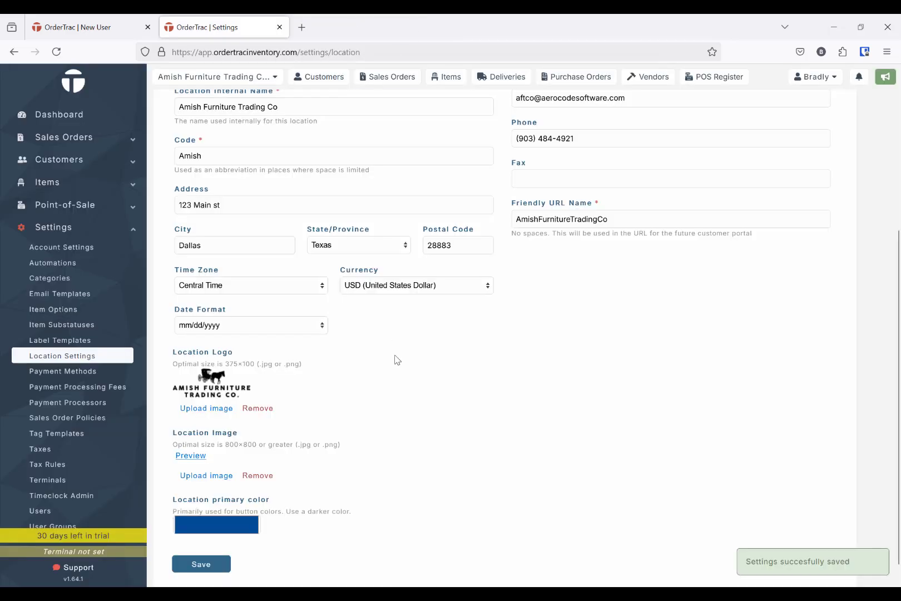
# Change the location primary color to the dark blue basic color and save the location settings.
pyautogui.scroll(3, 397, 359)
pyautogui.scroll(-4, 396, 364)
pyautogui.click(220, 505)
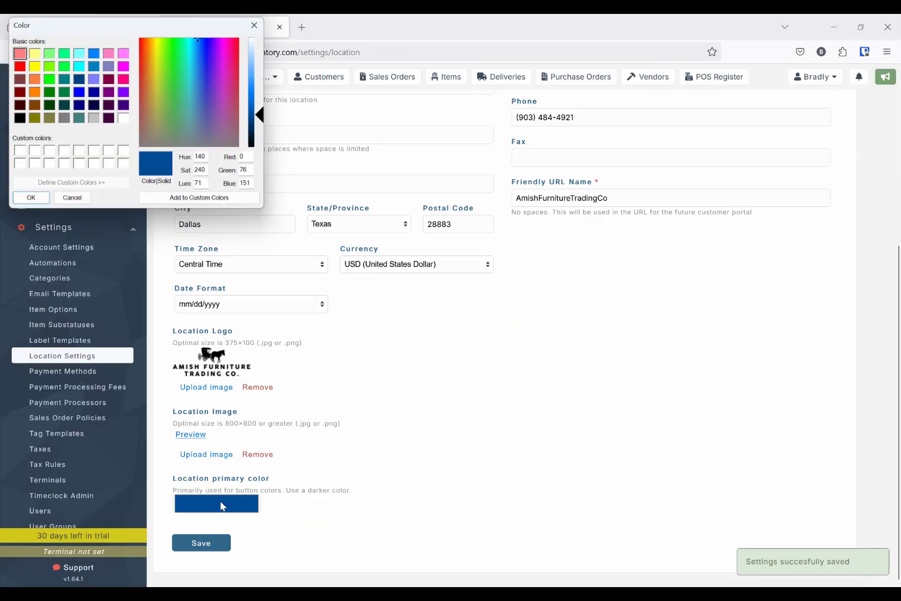
pyautogui.moveTo(169, 26); pyautogui.dragTo(320, 182)
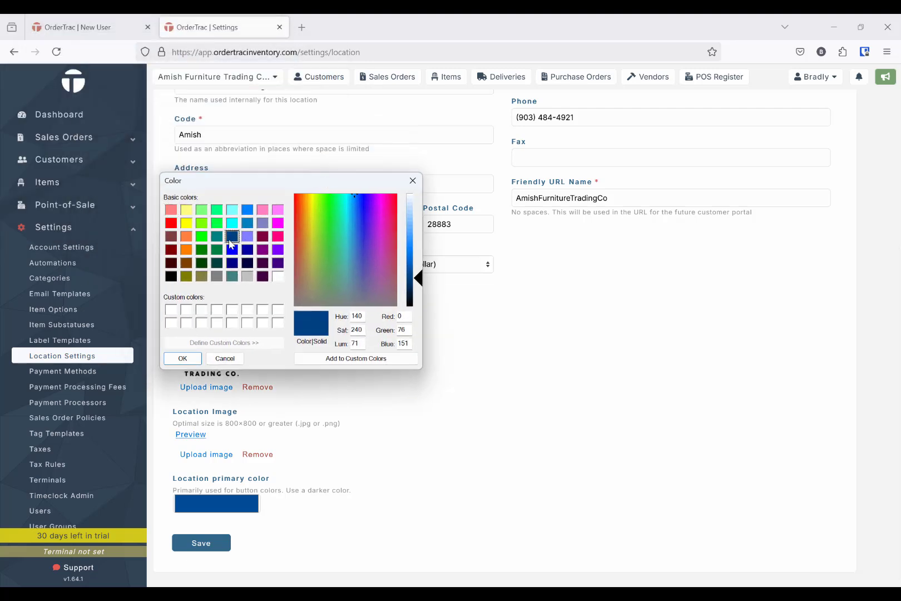
pyautogui.click(183, 359)
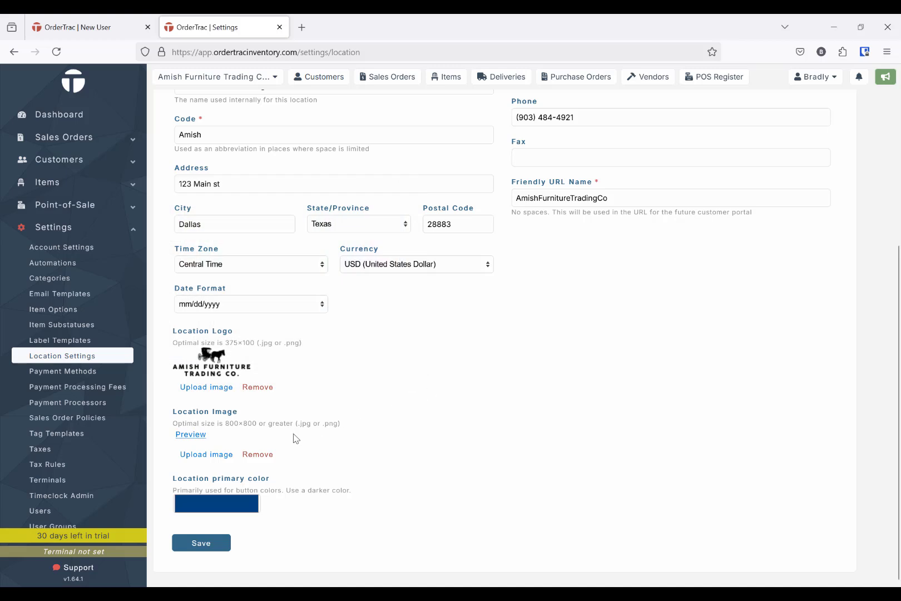
pyautogui.click(212, 544)
pyautogui.click(209, 542)
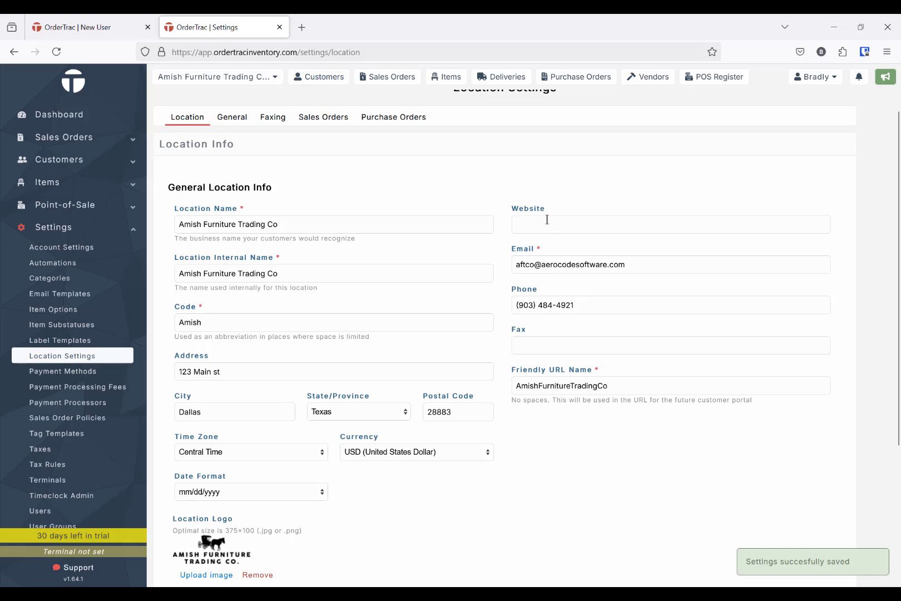
pyautogui.click(543, 228)
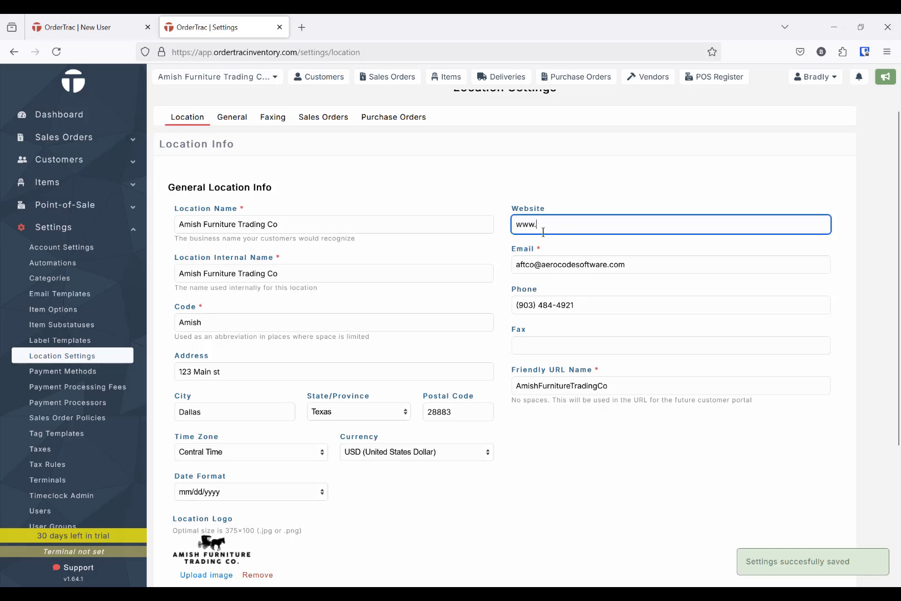
pyautogui.write('www.amishfurnituretrading.co')
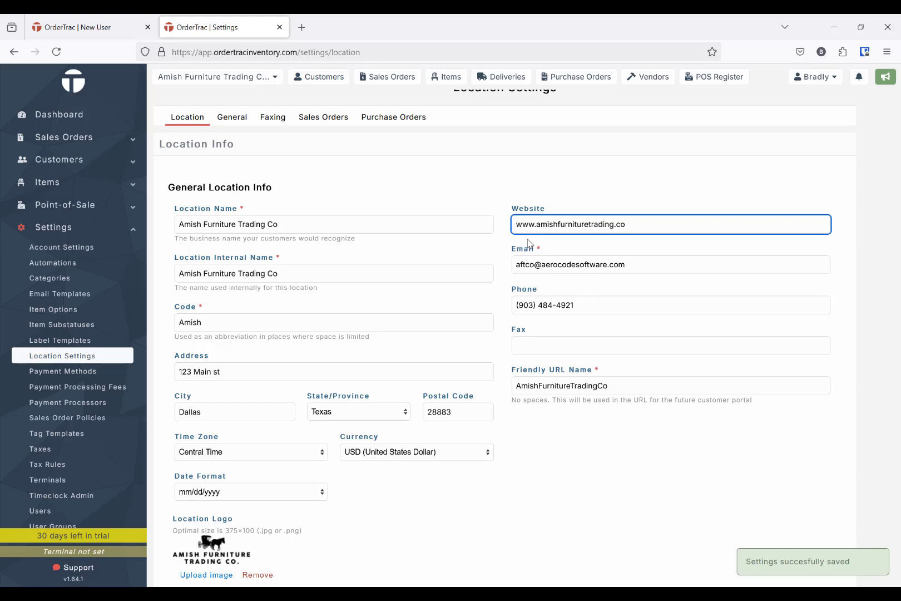
pyautogui.scroll(-3, 573, 255)
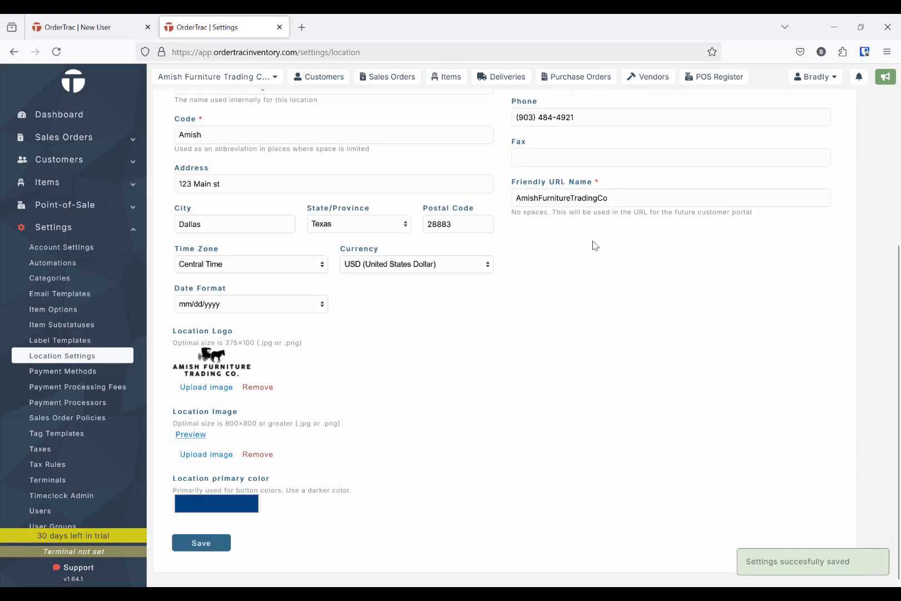
pyautogui.scroll(4, 594, 255)
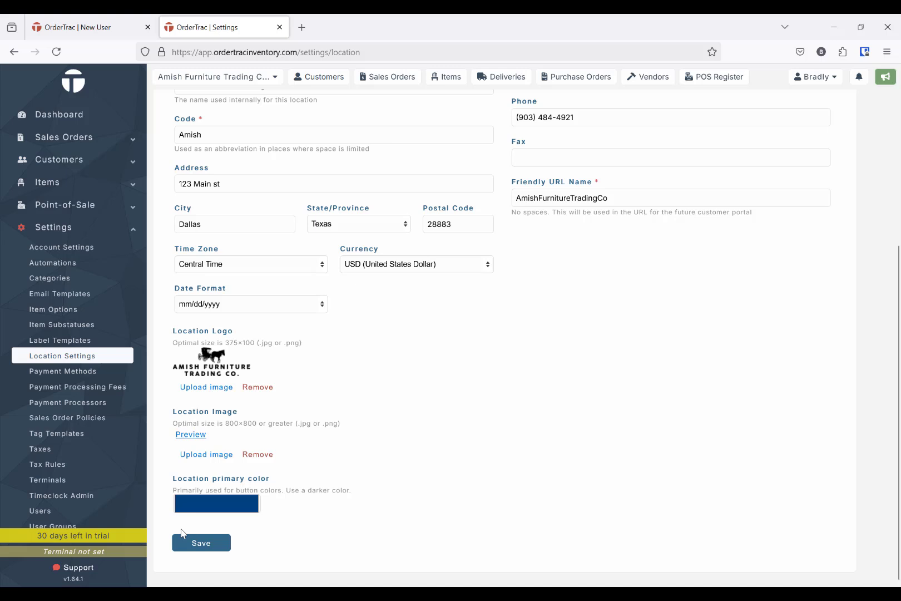
pyautogui.click(192, 543)
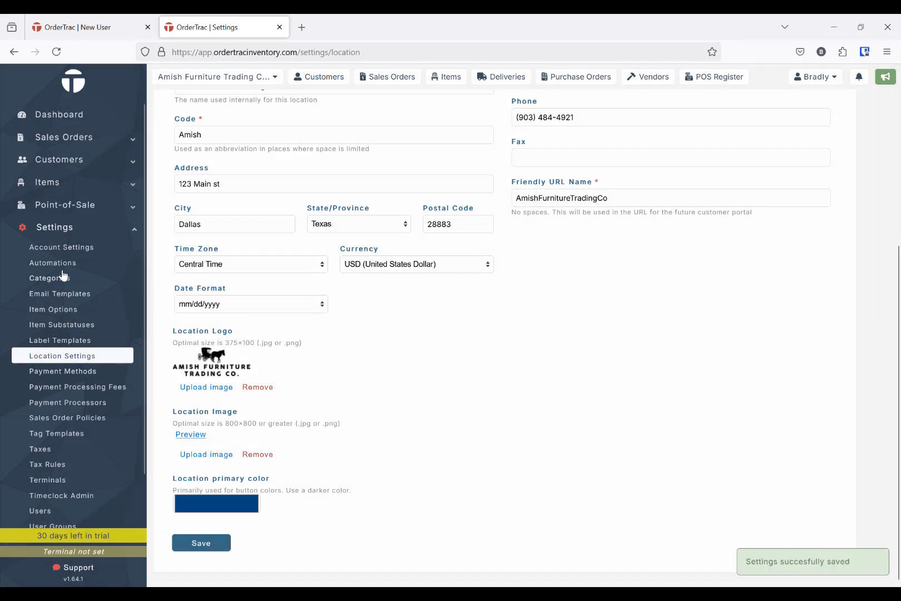
# Open the general account settings to review the company details, declining the browser's offer to save the address.
pyautogui.click(64, 246)
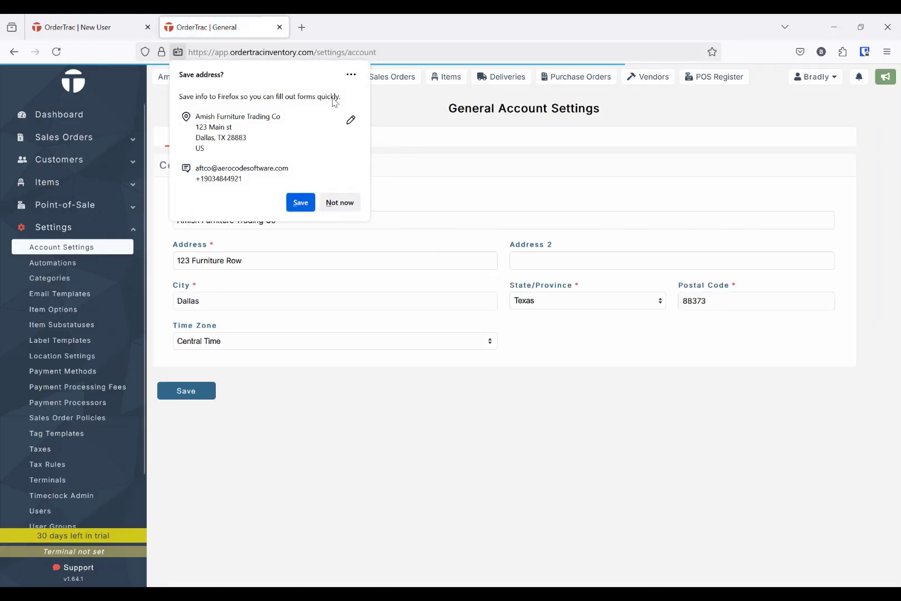
pyautogui.click(339, 202)
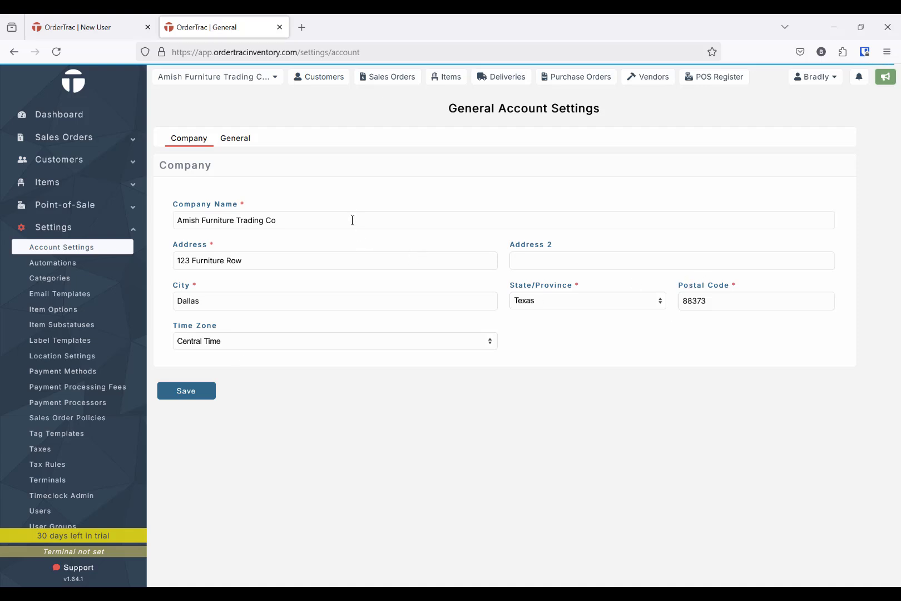
# Start a new vendor named RH Yoder with Manufacture as the vendor type.
pyautogui.click(656, 79)
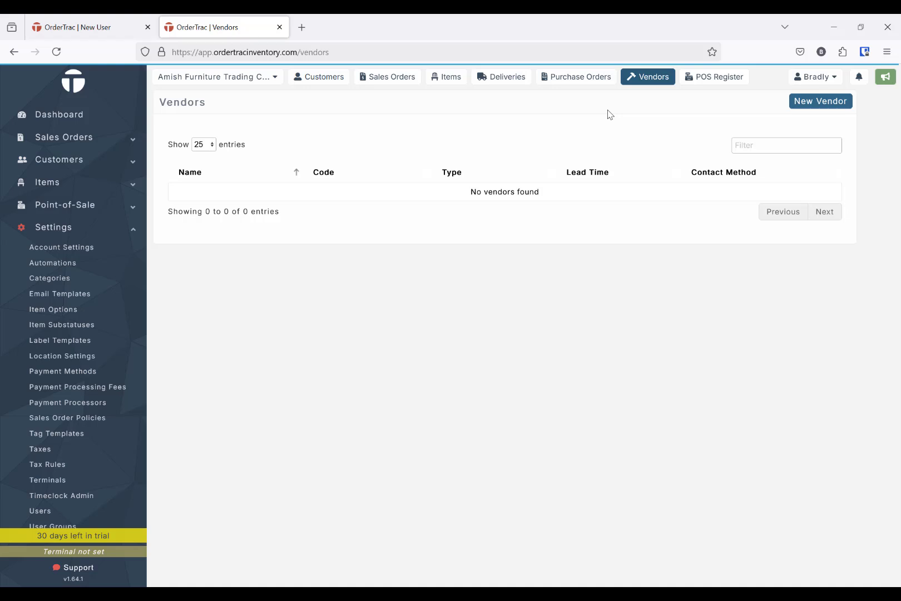
pyautogui.click(834, 101)
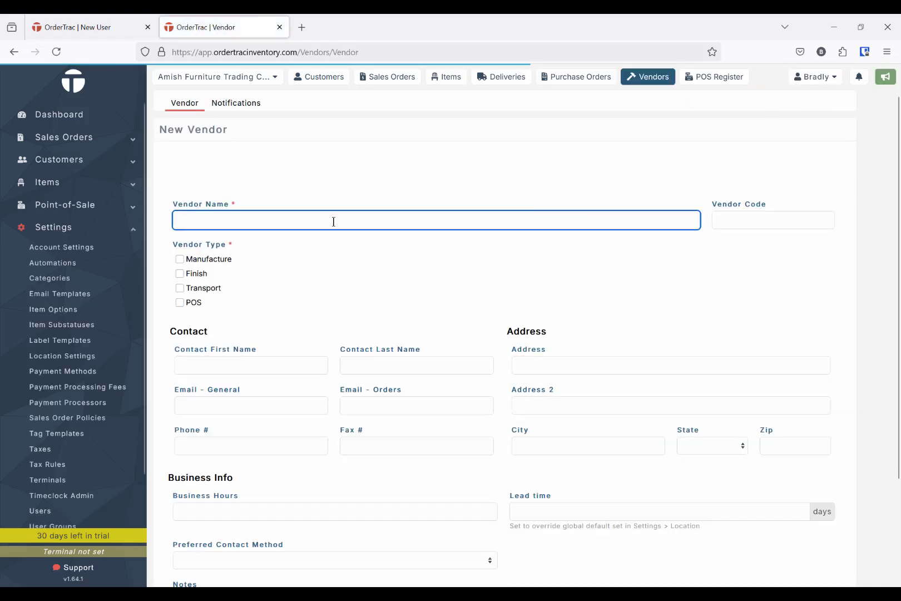
pyautogui.write('RH R')
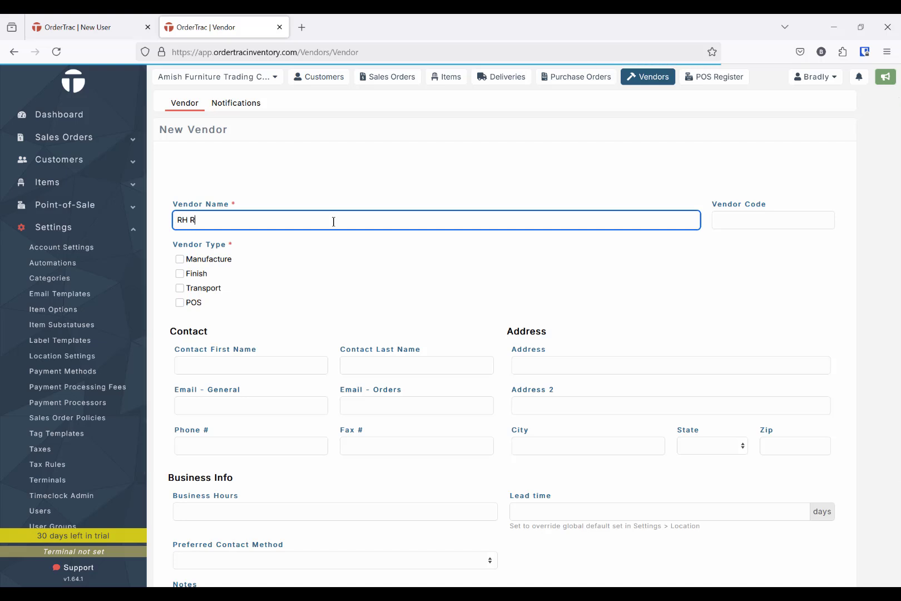
pyautogui.press('BackSpace')
pyautogui.write('Yoder')
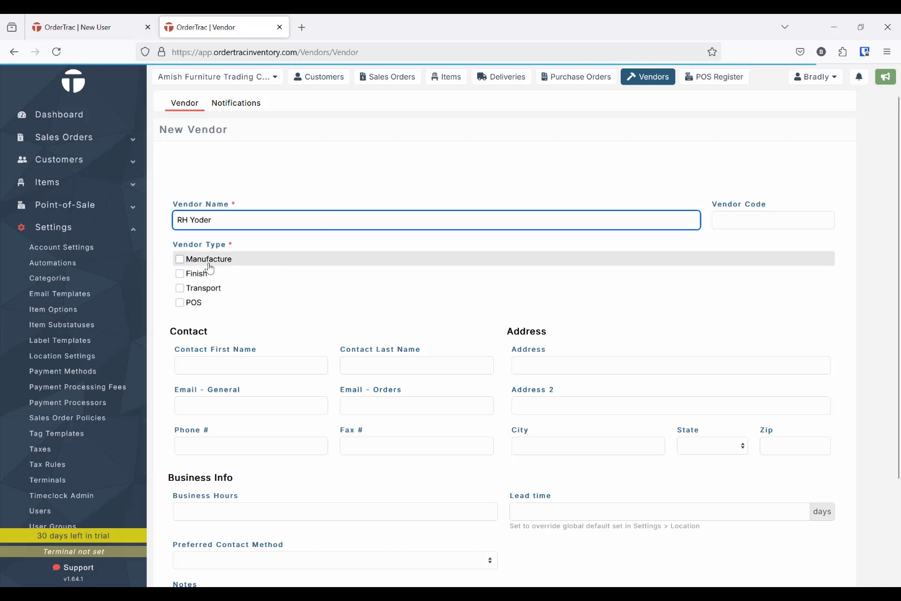
pyautogui.click(208, 260)
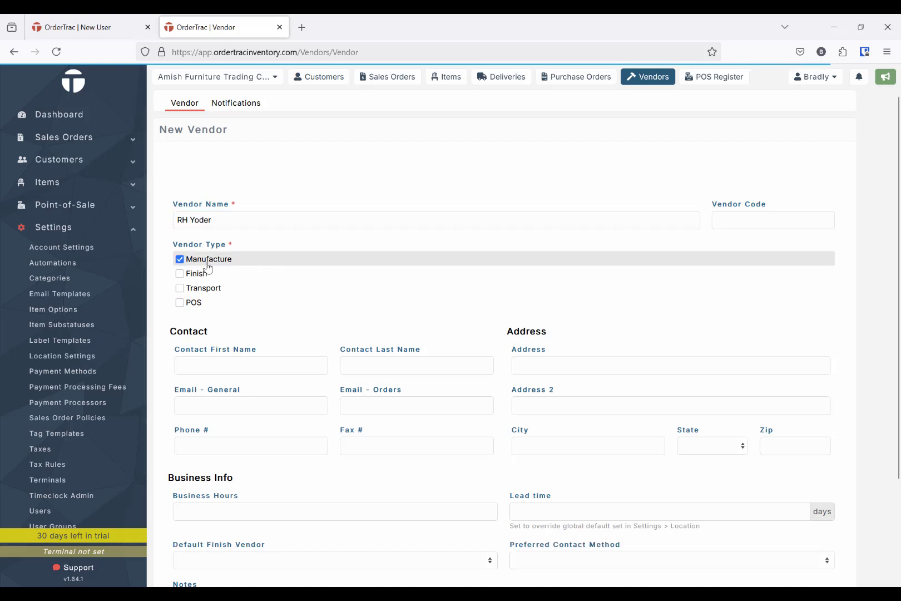
# Set the vendor code to RHY and go on to the vendor's contact and business fields.
pyautogui.click(723, 222)
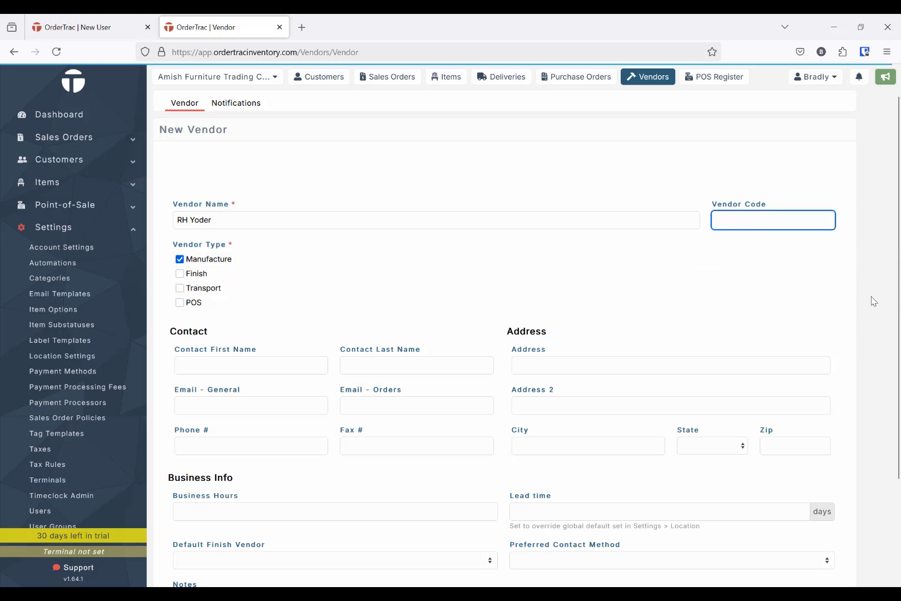
pyautogui.scroll(-3, 644, 368)
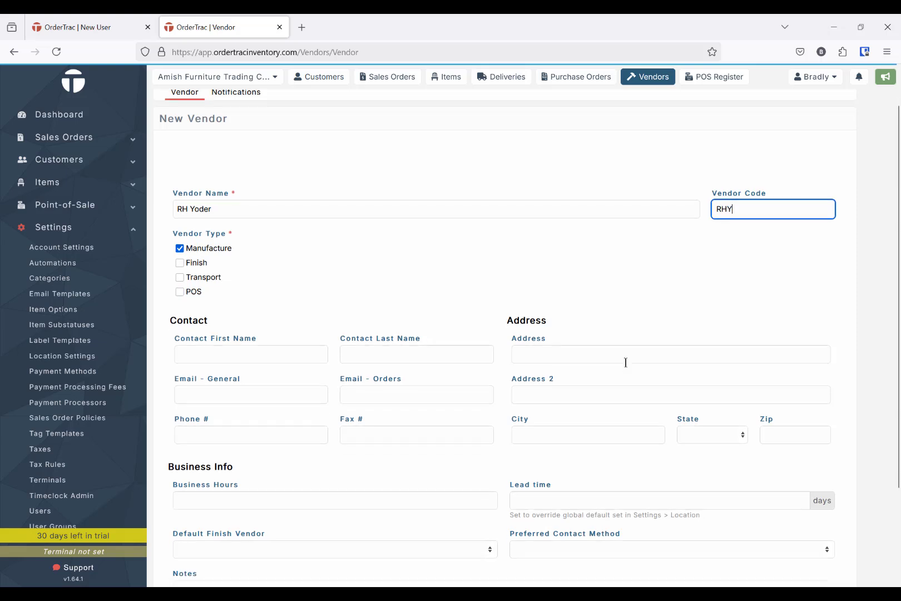
pyautogui.click(226, 271)
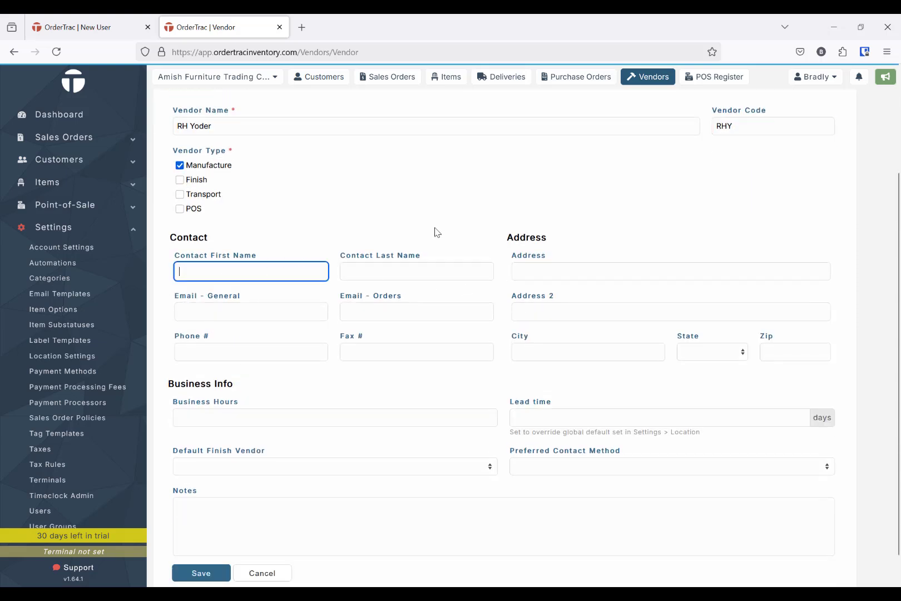
pyautogui.scroll(-1, 629, 266)
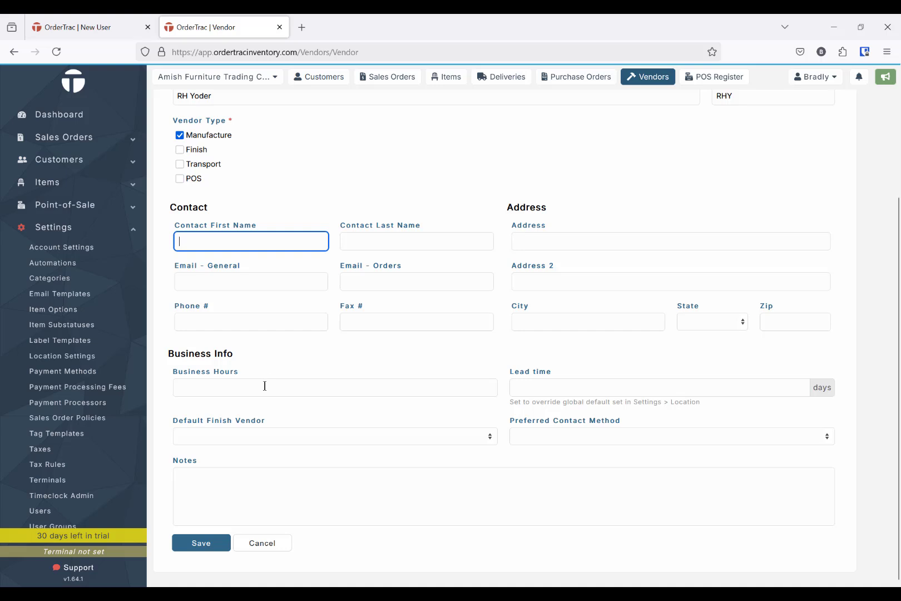
# Set RH Yoder's lead time to 30 days and preferred contact method to Email, and save the vendor.
pyautogui.click(264, 386)
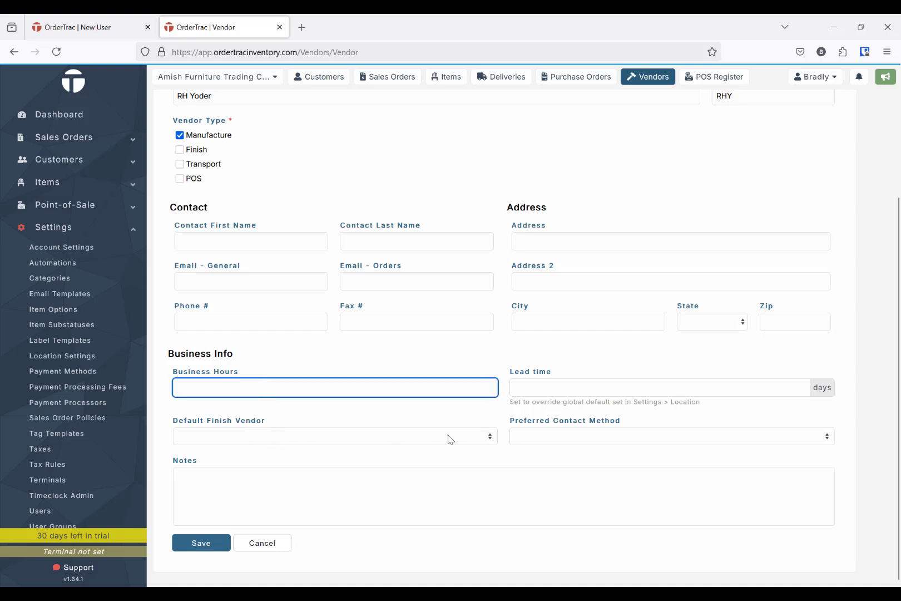
pyautogui.click(597, 393)
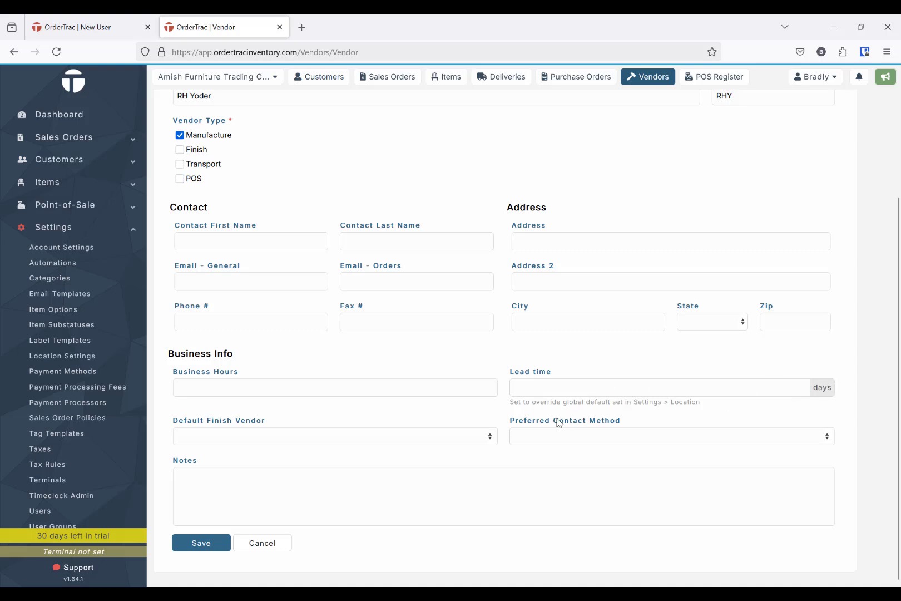
pyautogui.write('30')
pyautogui.click(239, 438)
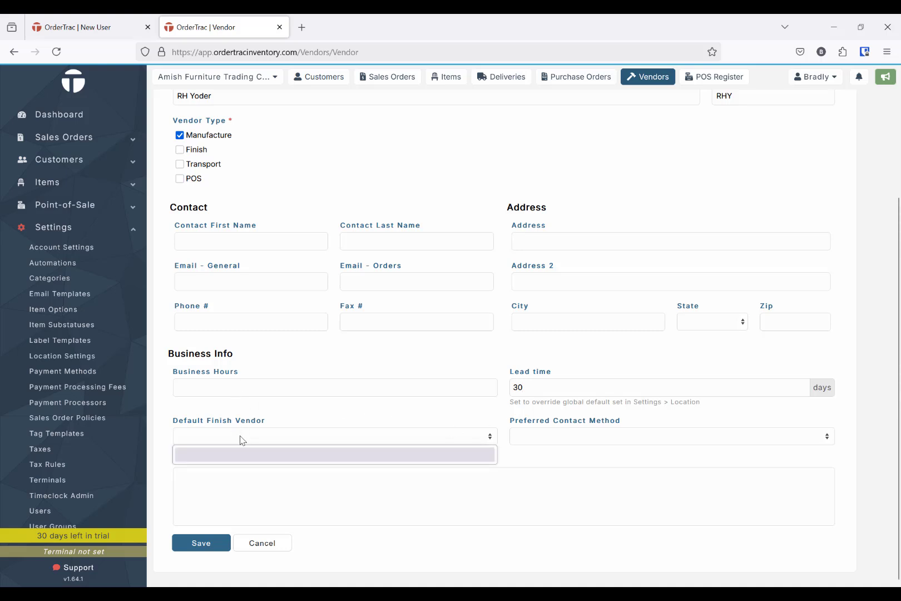
pyautogui.click(240, 439)
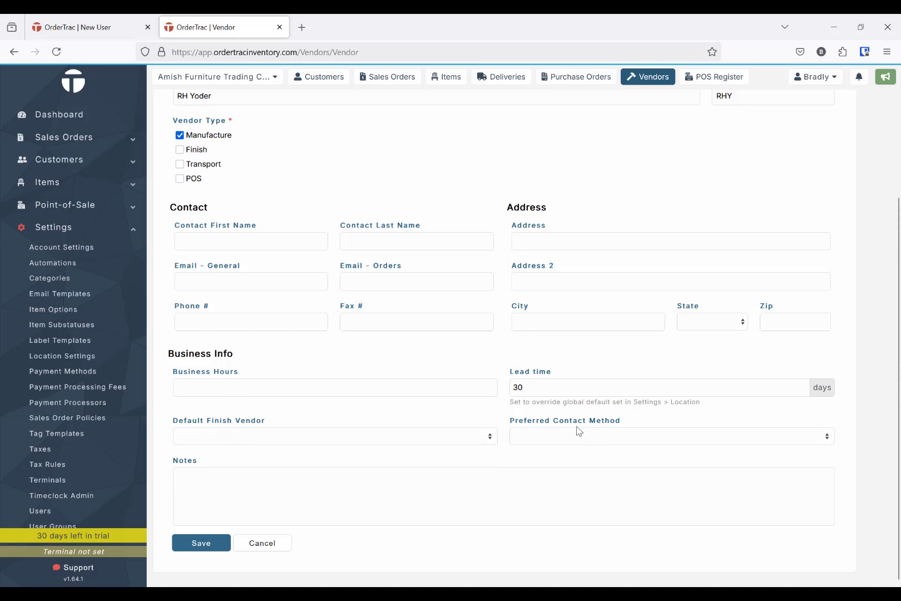
pyautogui.click(559, 440)
pyautogui.click(540, 470)
pyautogui.click(197, 543)
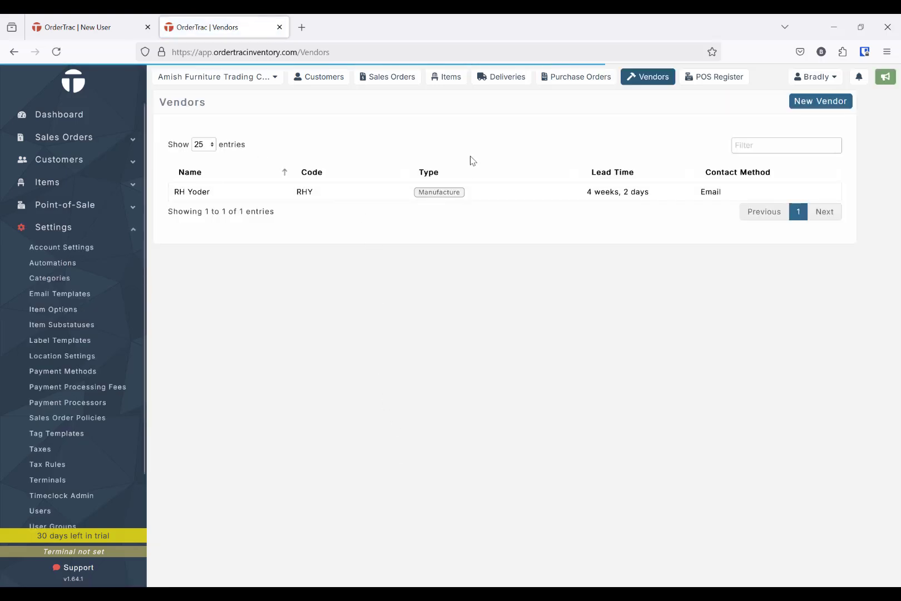
# Start a new vendor named Spectrum Finishing with Finish as the vendor type and SF as the vendor code.
pyautogui.click(810, 101)
pyautogui.write('S')
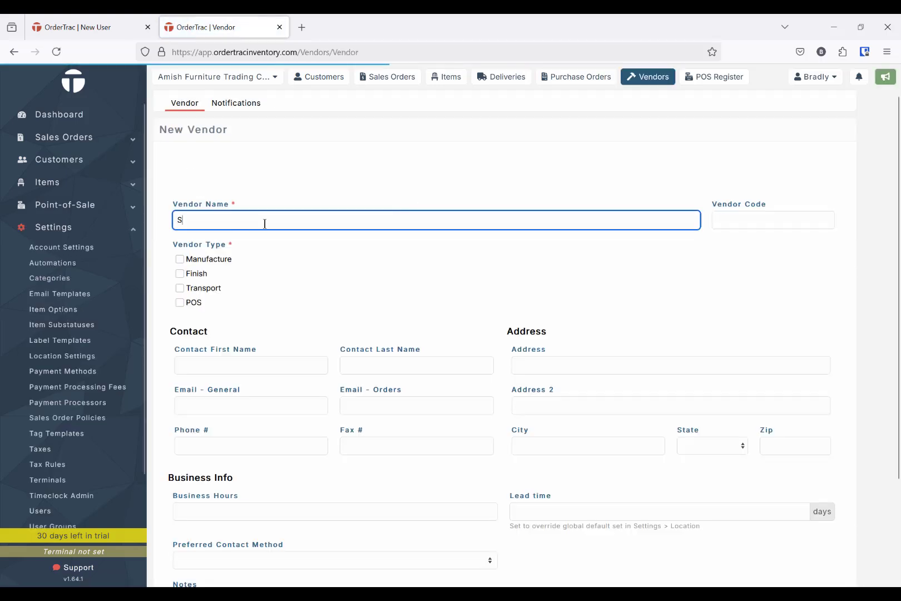
pyautogui.write('pectru')
pyautogui.write('m ')
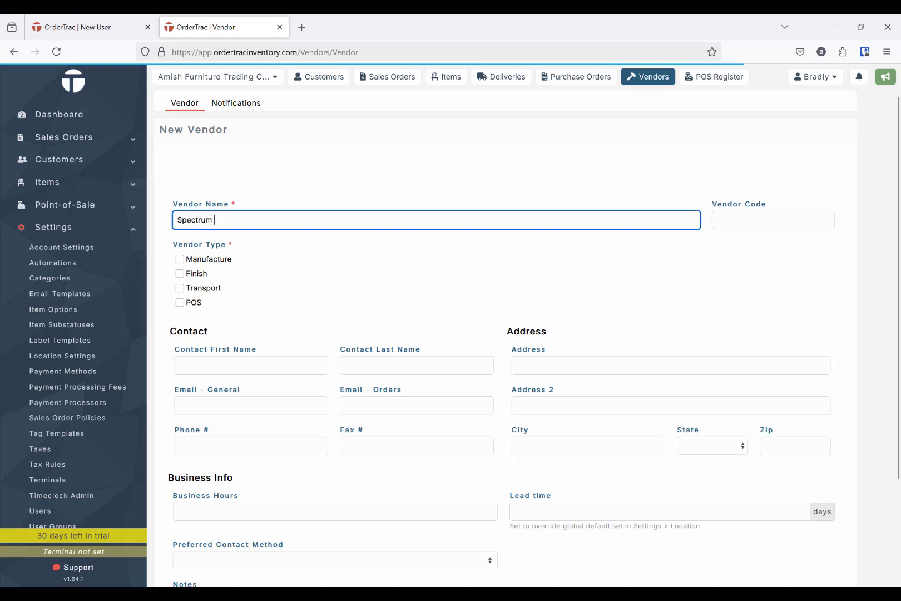
pyautogui.write('Finishing')
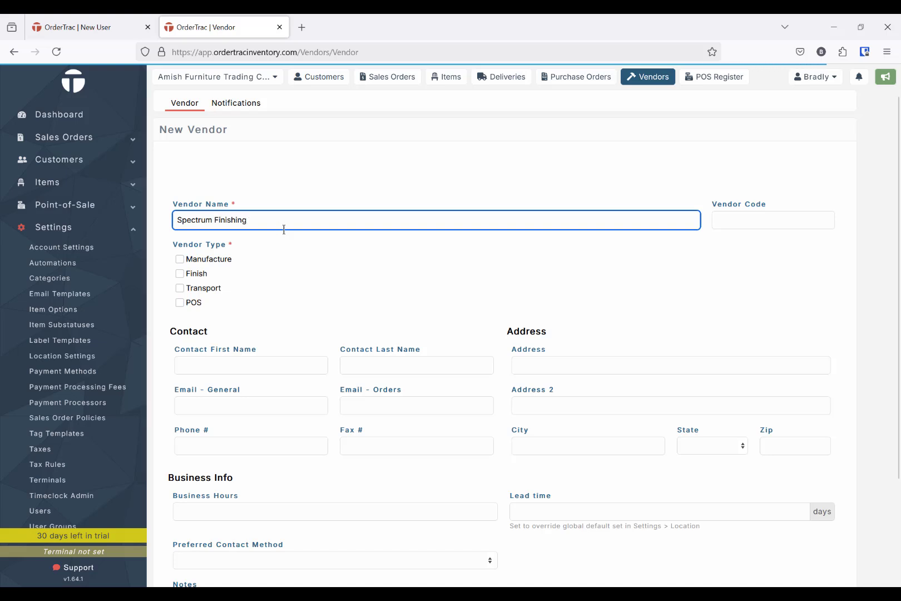
pyautogui.click(238, 277)
pyautogui.click(734, 215)
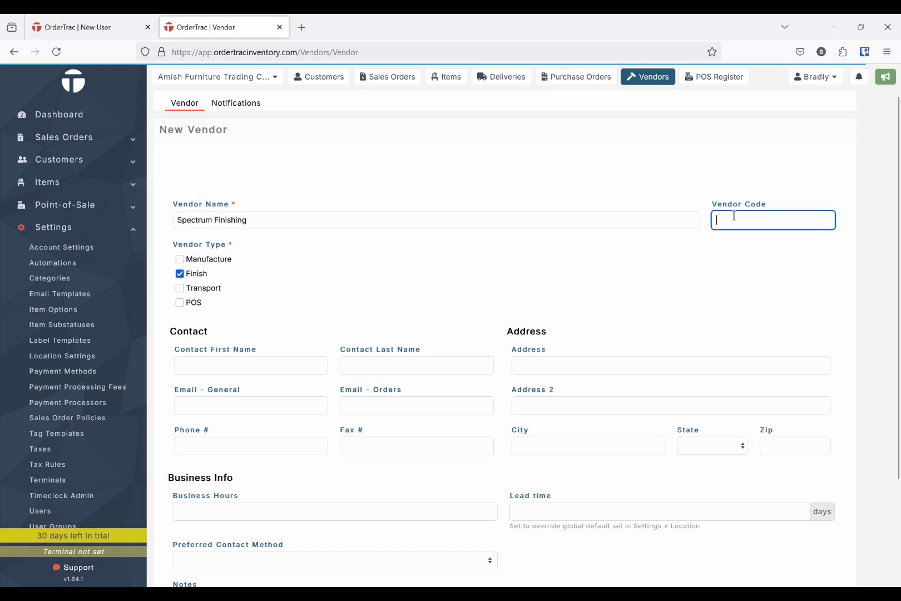
pyautogui.write('SF')
# Set Spectrum Finishing's preferred contact method to Email and save the vendor.
pyautogui.scroll(-3, 287, 375)
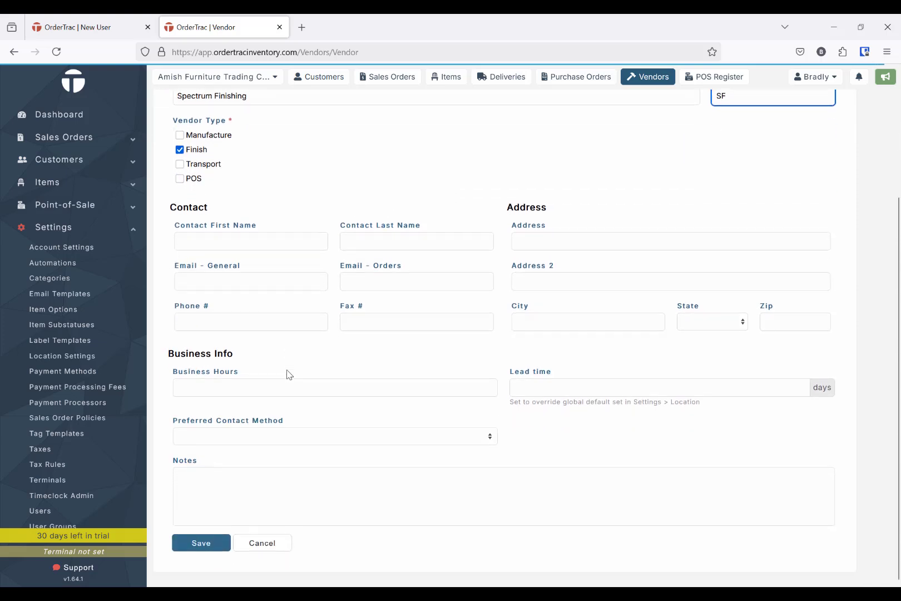
pyautogui.click(566, 391)
pyautogui.click(249, 440)
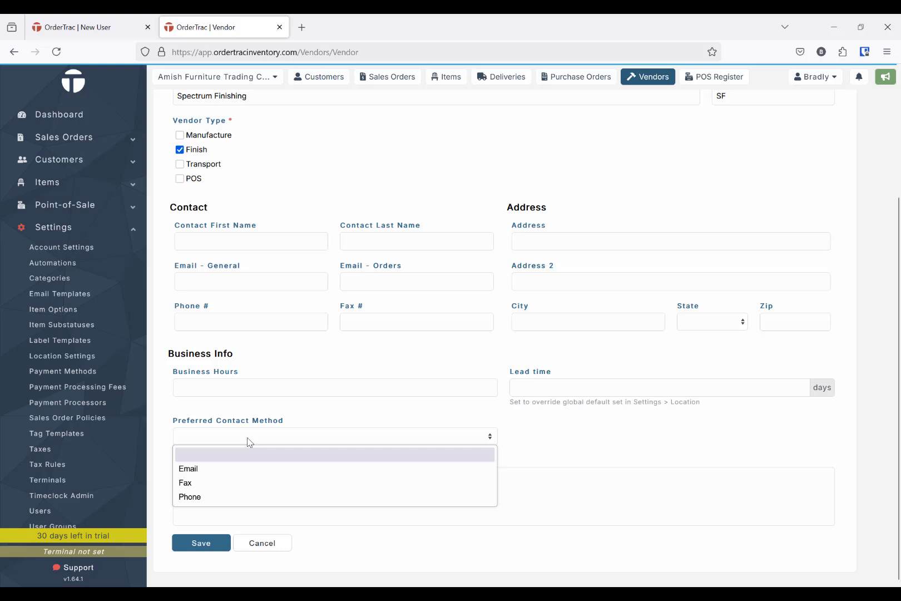
pyautogui.click(223, 467)
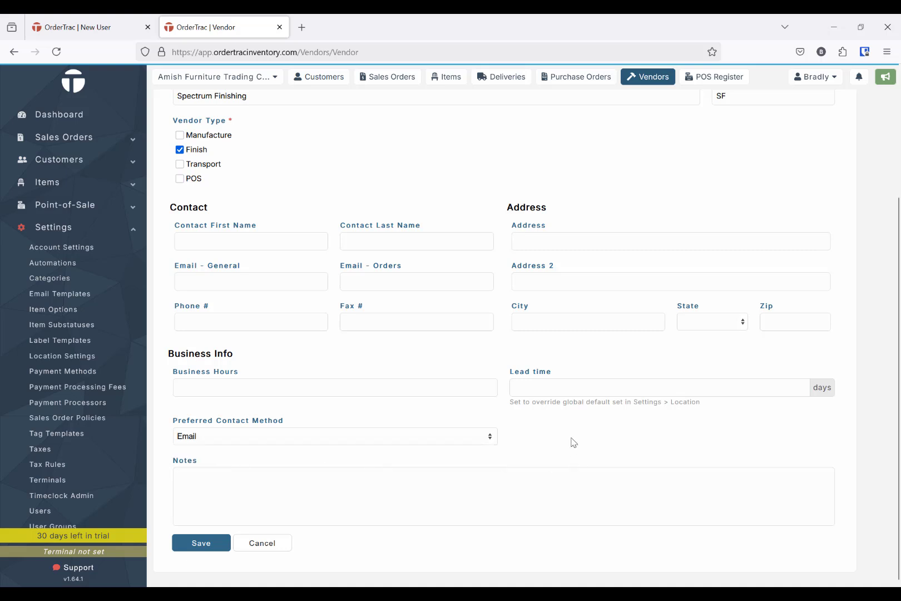
pyautogui.click(201, 542)
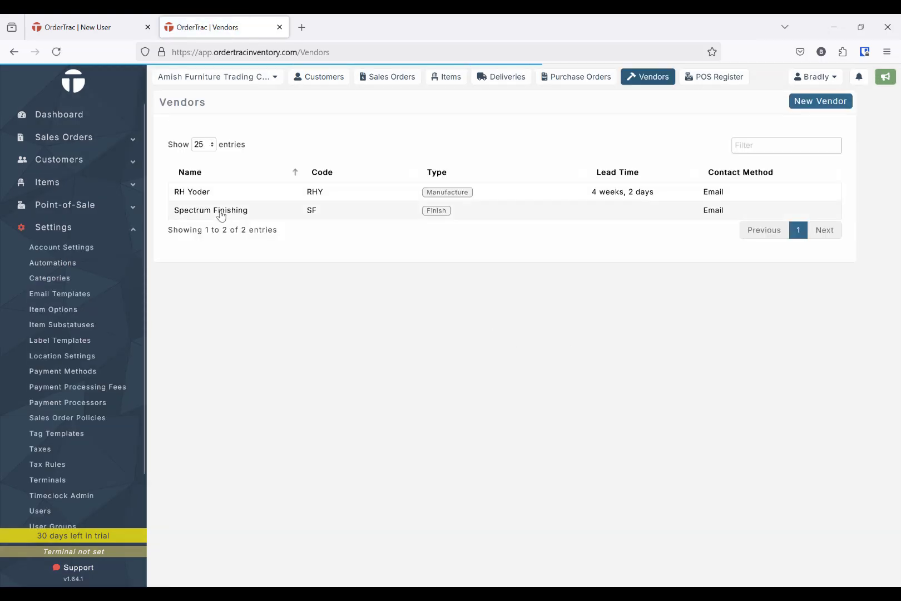
# Set Spectrum Finishing as the default finish vendor for RH Yoder and save the change.
pyautogui.click(298, 197)
pyautogui.scroll(-4, 343, 280)
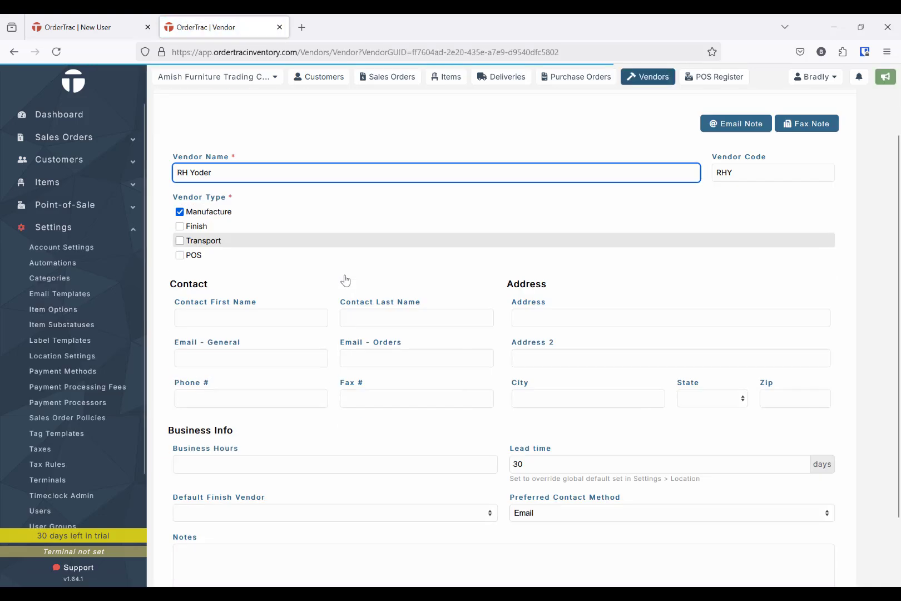
pyautogui.click(215, 437)
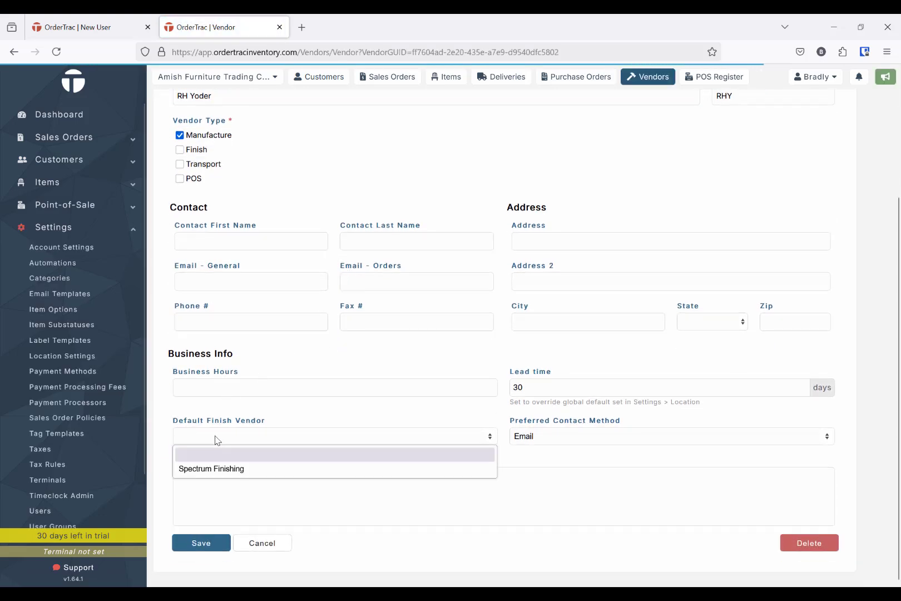
pyautogui.click(216, 470)
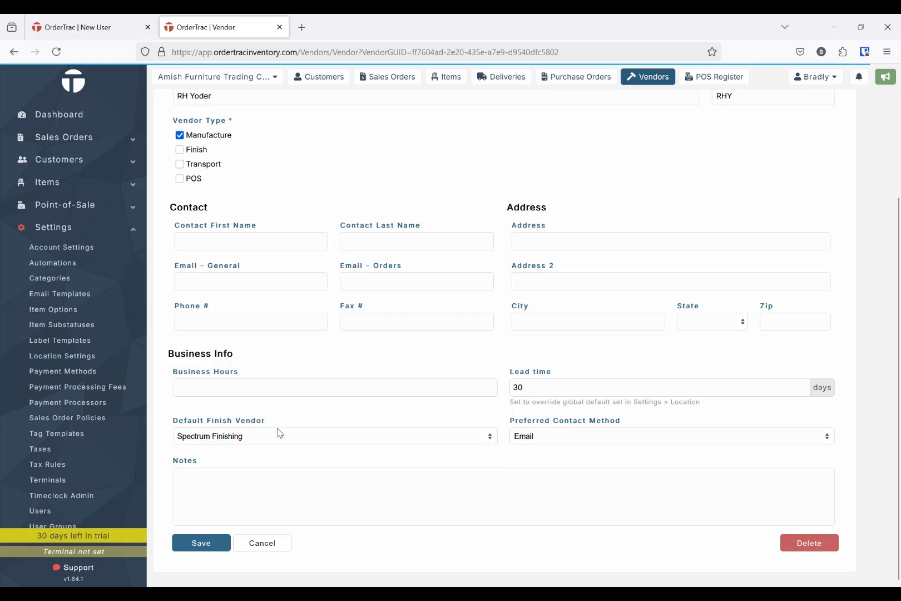
pyautogui.click(195, 543)
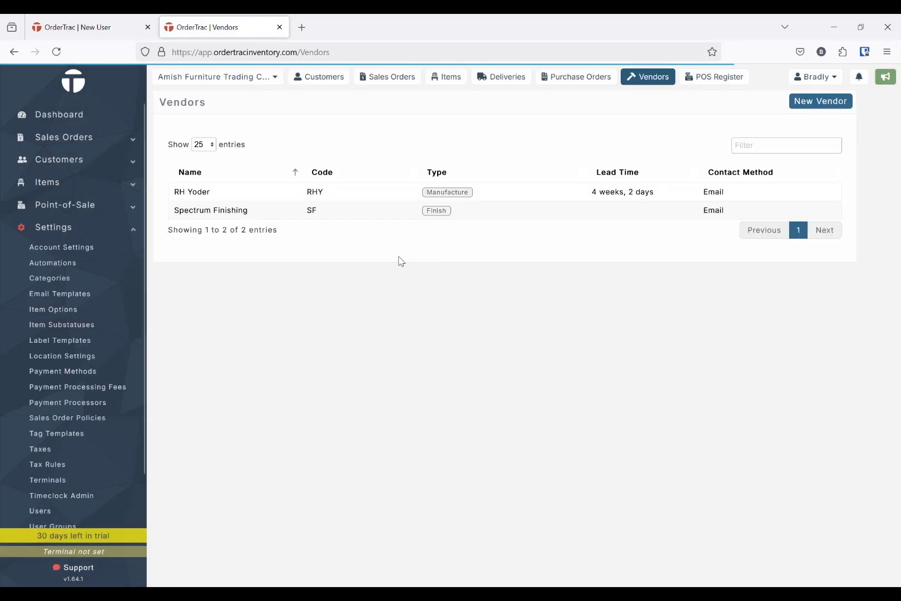
# Start a new vendor named Best Shipping Co with vendor code BSC and Transport as the vendor type.
pyautogui.click(819, 100)
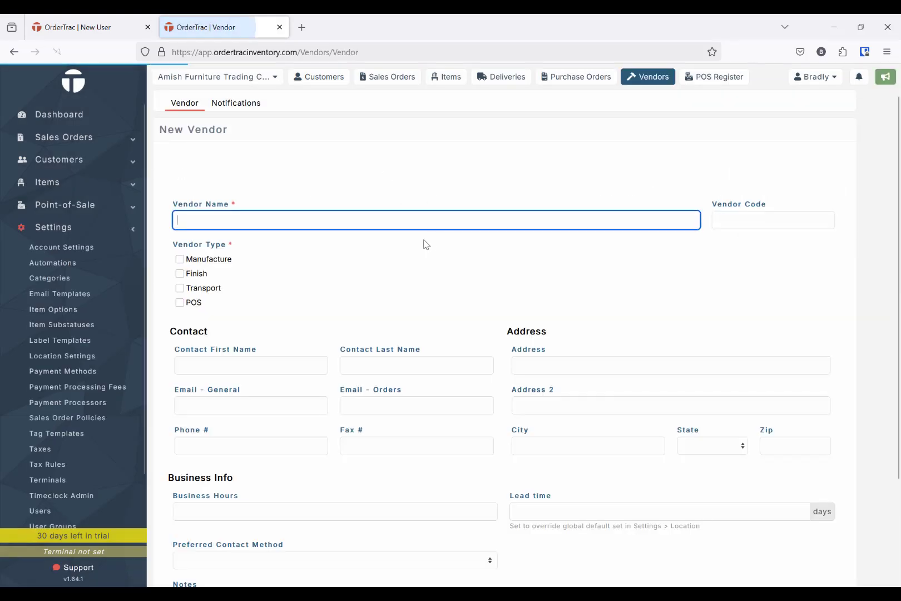
pyautogui.write('dT')
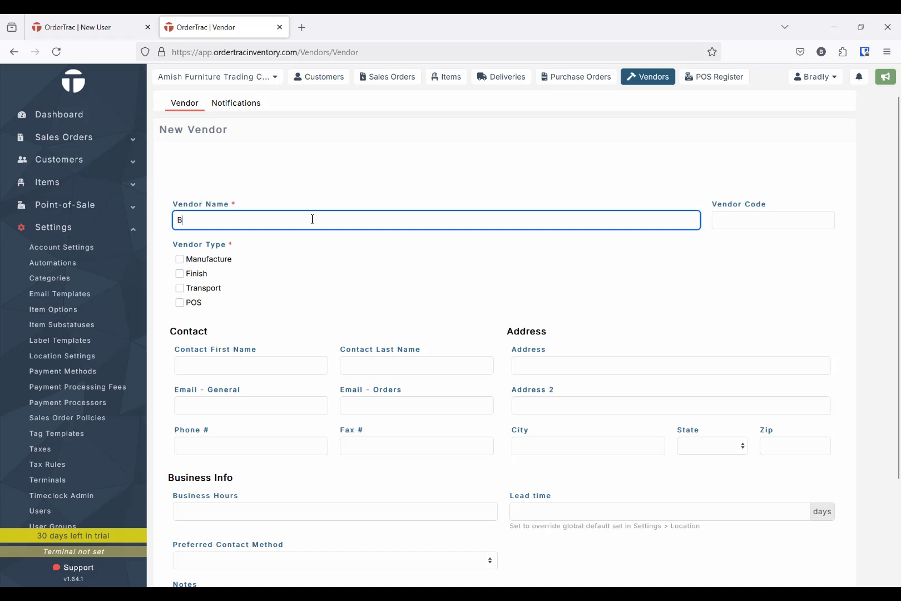
pyautogui.write('est Shipping Co')
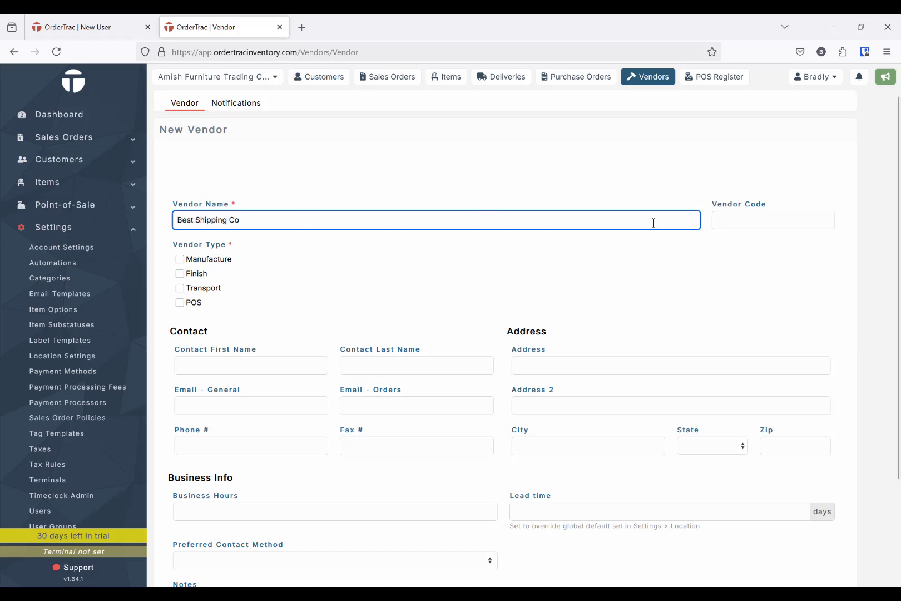
pyautogui.click(722, 224)
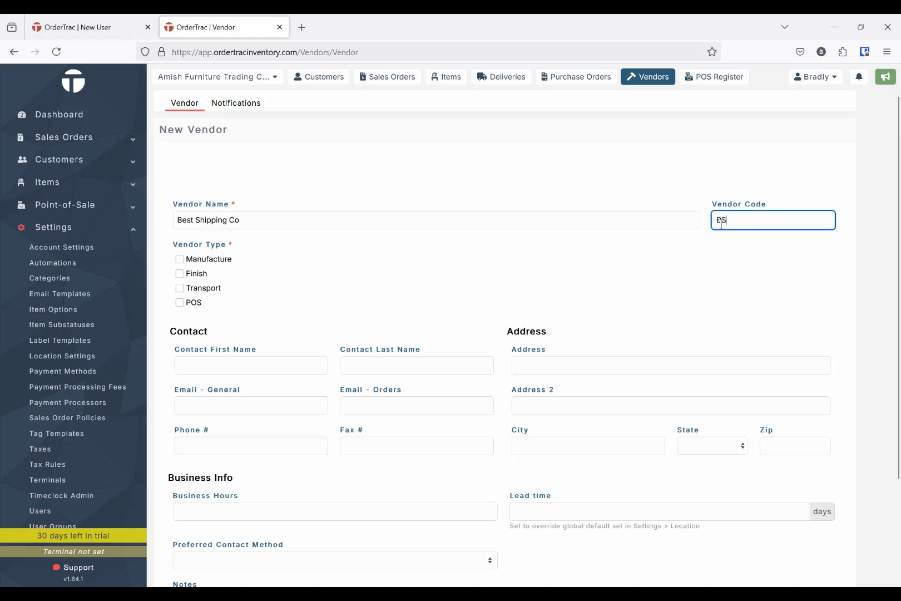
pyautogui.click(215, 290)
# Mark Best Shipping Co as the default transport vendor and save it.
pyautogui.scroll(-3, 258, 334)
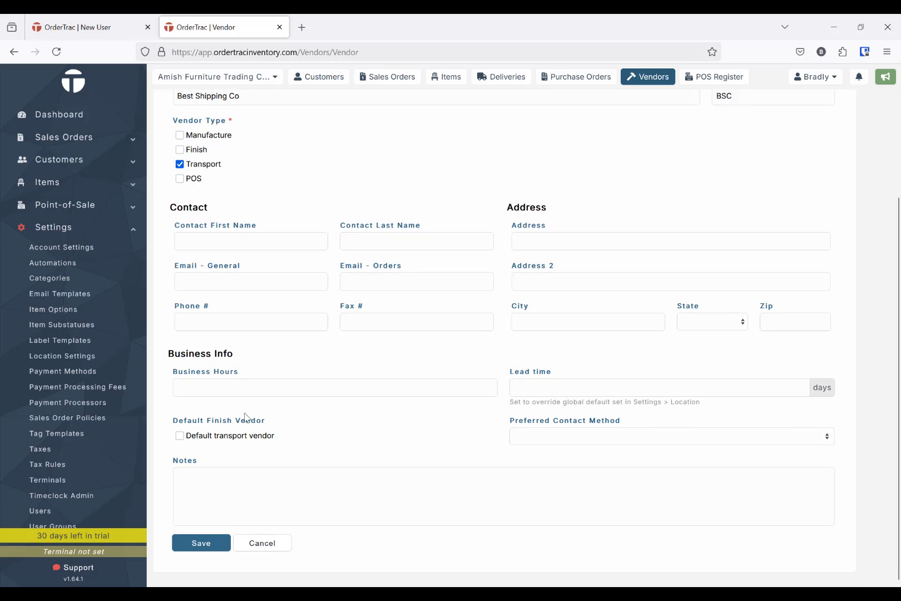
pyautogui.click(214, 444)
pyautogui.click(201, 542)
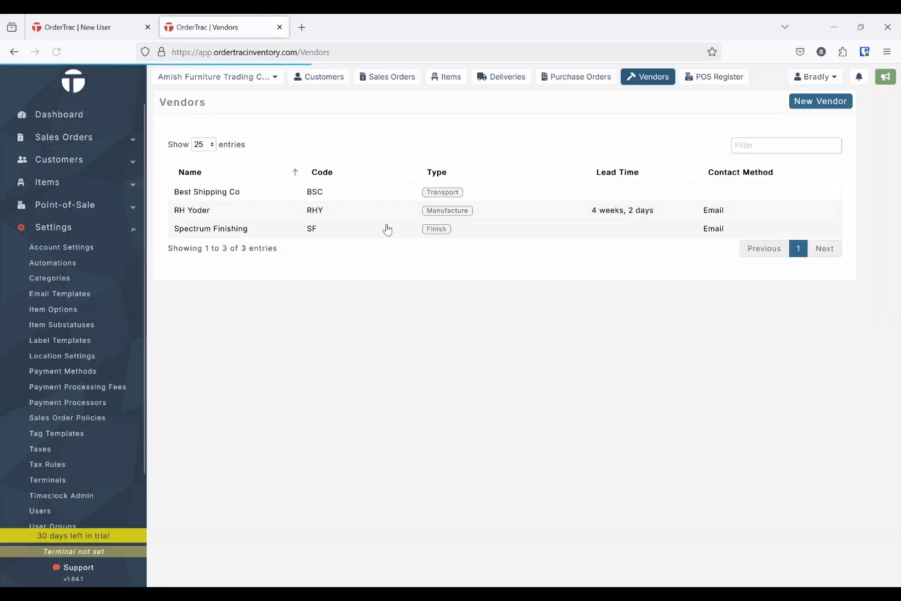
# Add and save a POS vendor named Yoder Food Co with vendor code YFC.
pyautogui.click(804, 105)
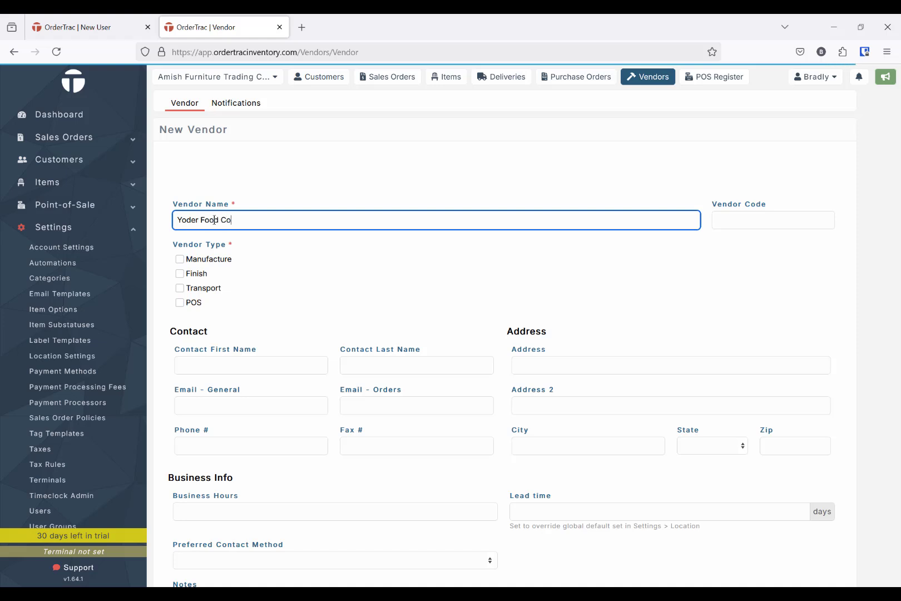
pyautogui.click(777, 221)
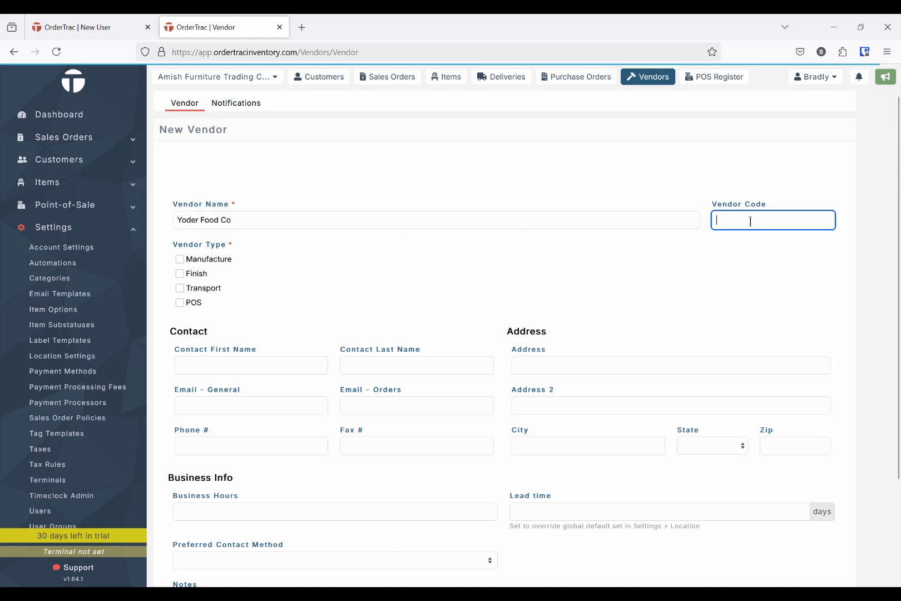
pyautogui.write('YFC')
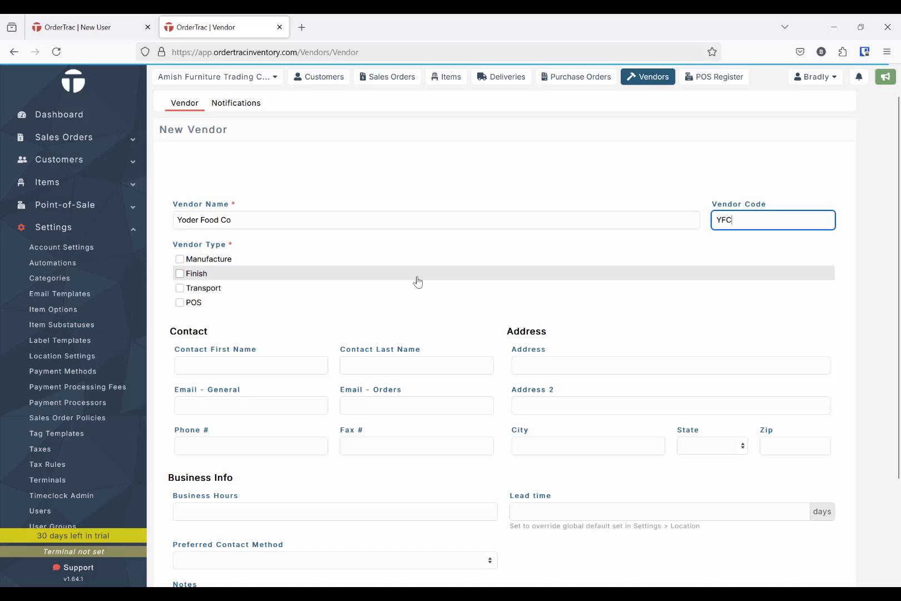
pyautogui.click(273, 303)
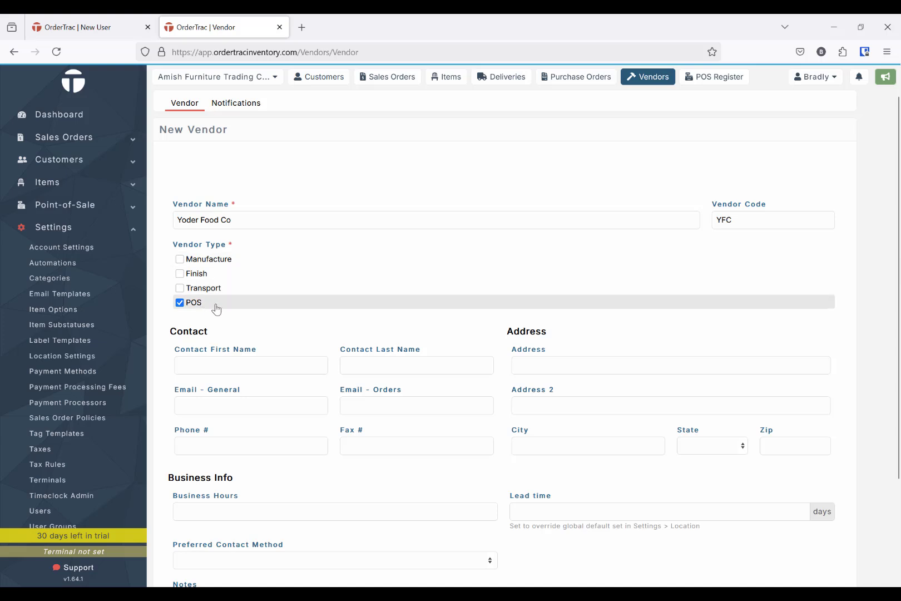
pyautogui.scroll(-3, 272, 362)
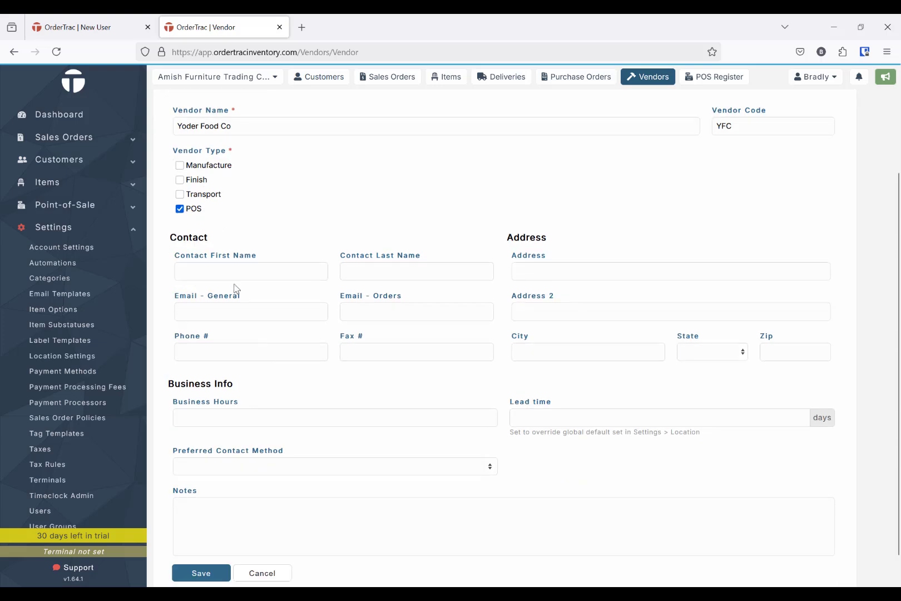
pyautogui.scroll(-1, 256, 461)
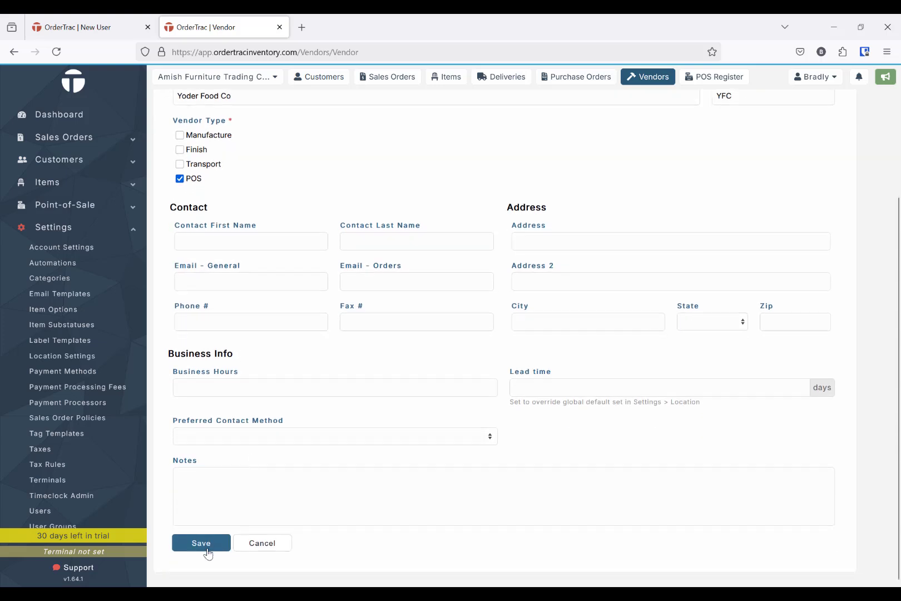
pyautogui.click(202, 544)
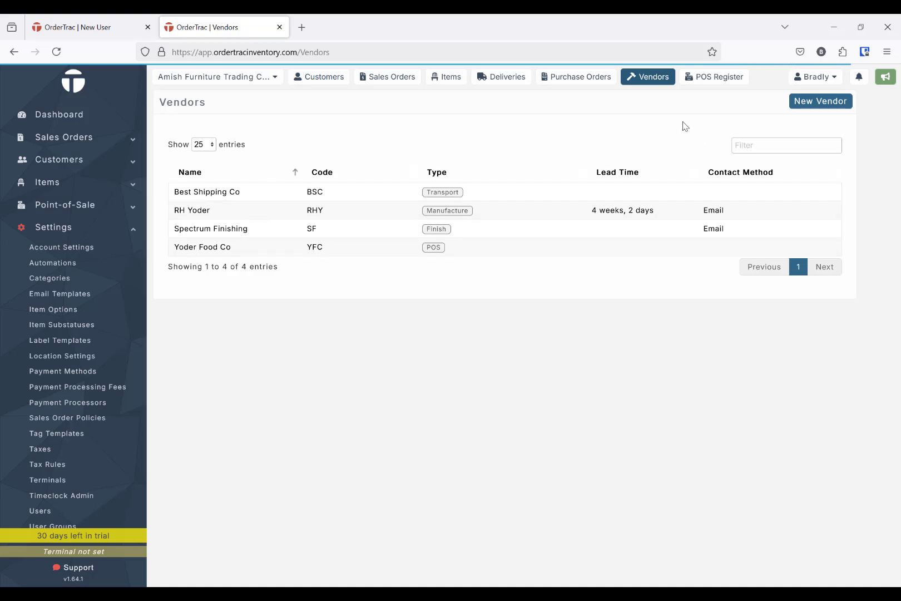
# Start a new customer record and enter the customer's first and last name.
pyautogui.click(324, 82)
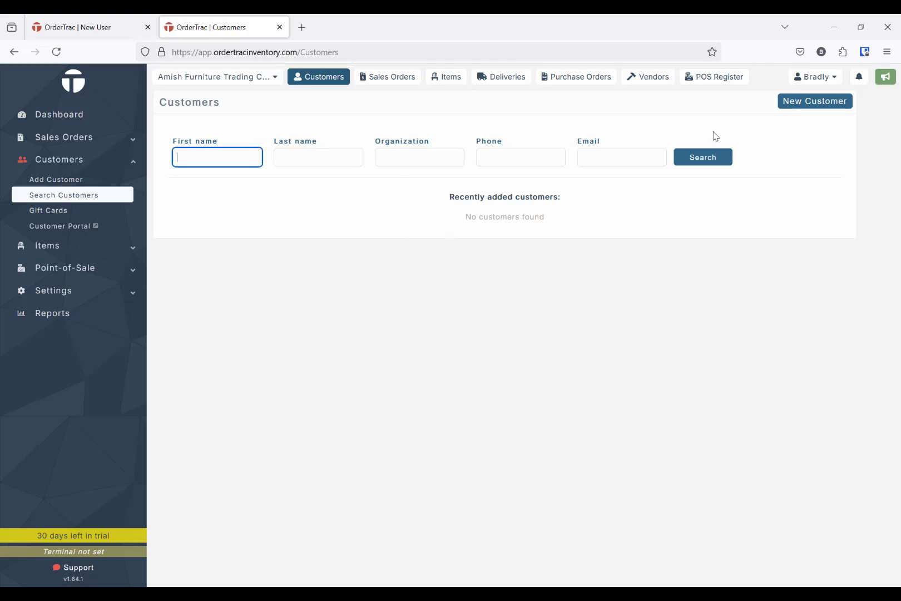
pyautogui.click(804, 106)
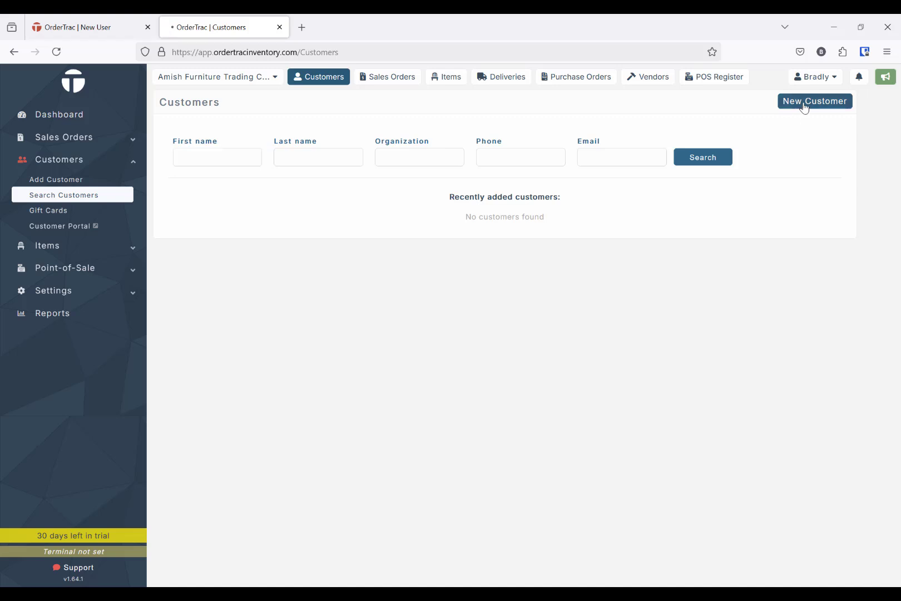
pyautogui.click(261, 234)
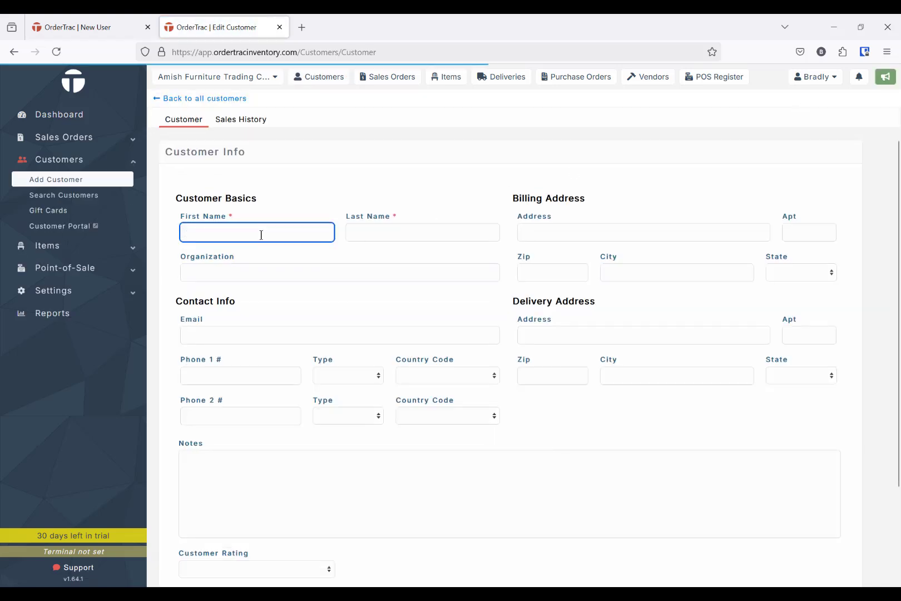
pyautogui.write('John')
pyautogui.press('Tab')
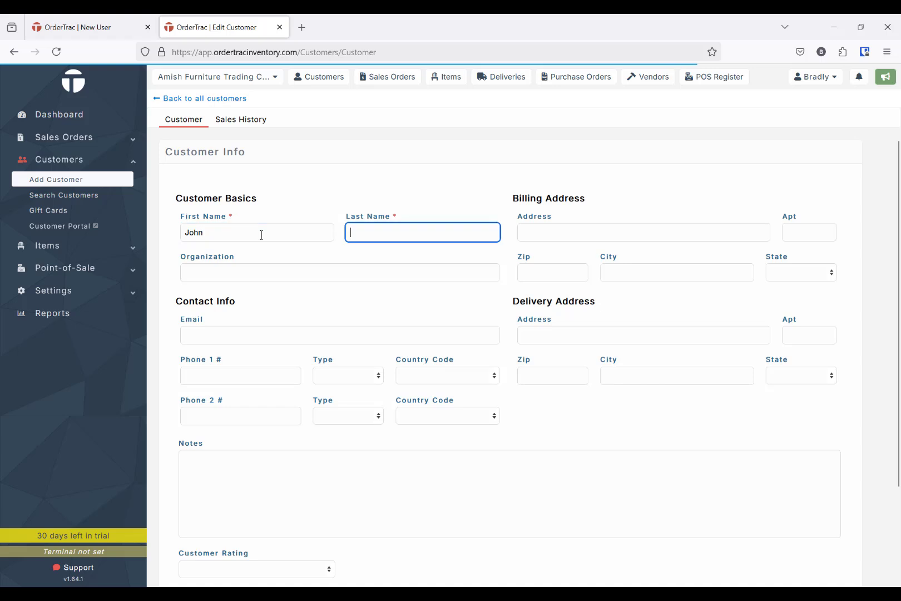
pyautogui.write('Doe')
# Fill in the customer's billing street address and zip code, leaving the apartment blank.
pyautogui.scroll(-3, 300, 264)
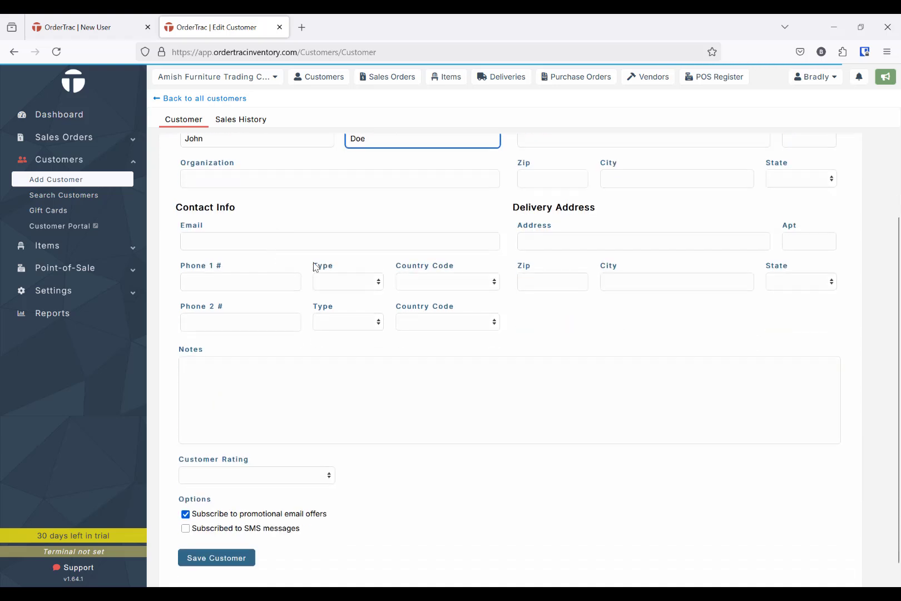
pyautogui.scroll(3, 390, 239)
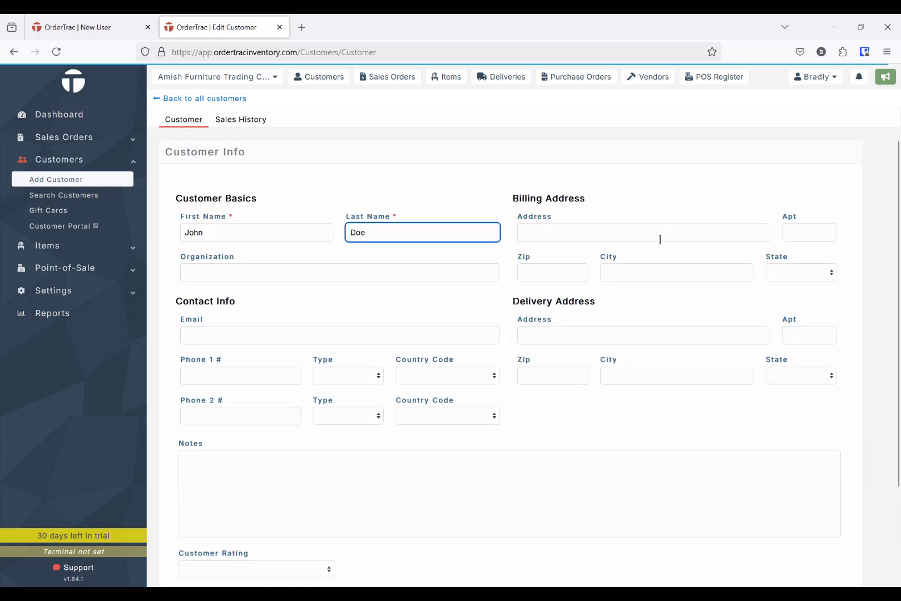
pyautogui.scroll(-3, 660, 239)
pyautogui.scroll(3, 660, 239)
pyautogui.click(553, 233)
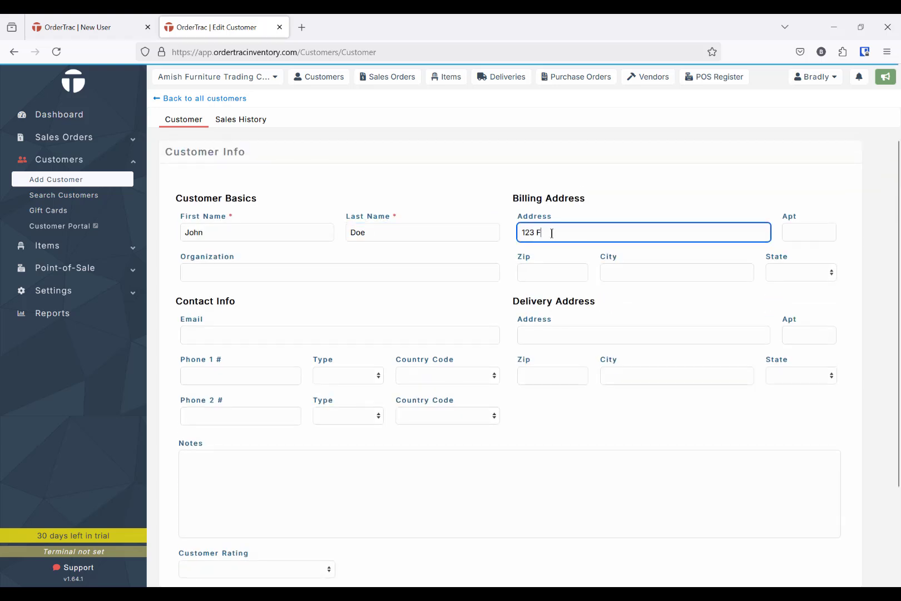
pyautogui.write('123 Customer Rd')
pyautogui.press('Tab')
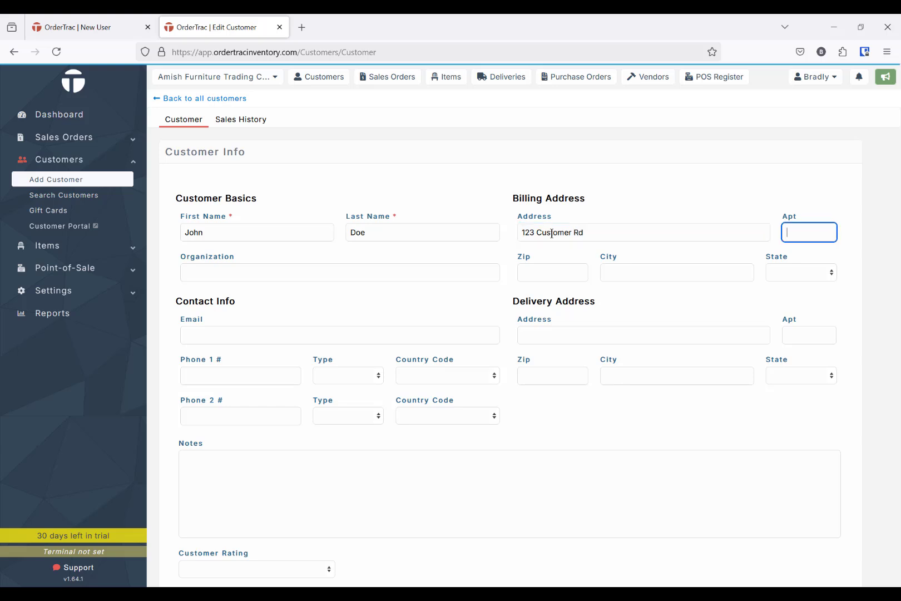
pyautogui.press('Tab')
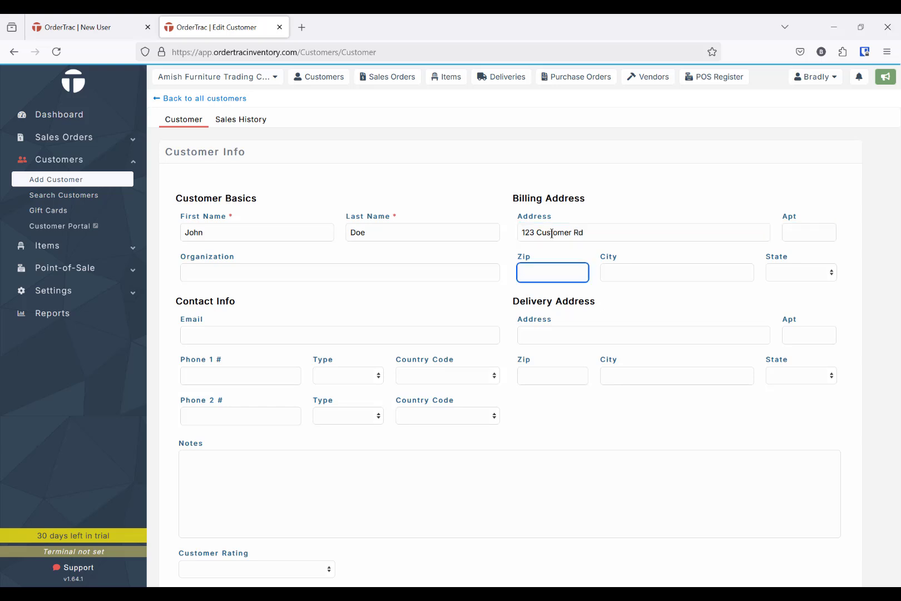
pyautogui.press('Tab')
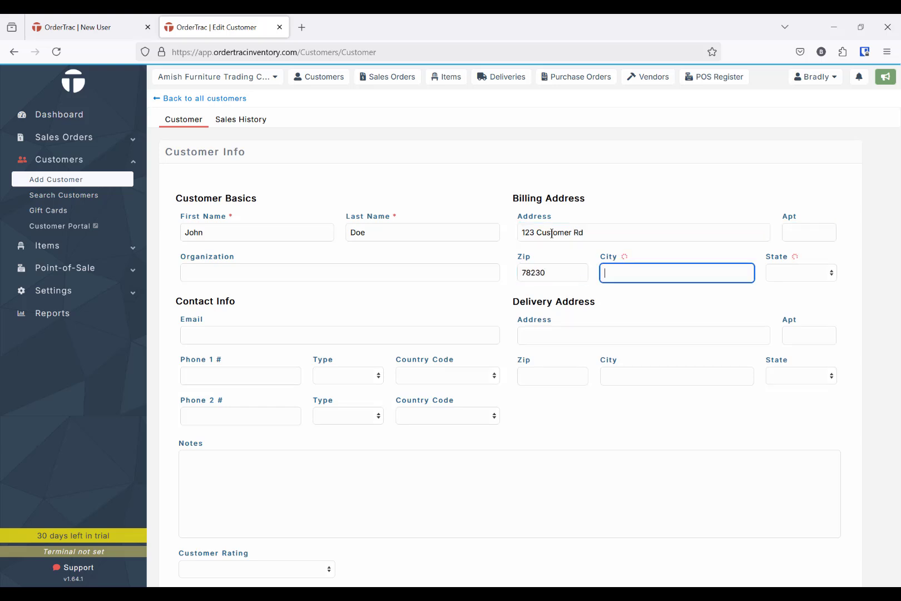
# Enter the customer's email, set the customer rating to 5 - Outstanding, and save the customer.
pyautogui.scroll(-2, 532, 265)
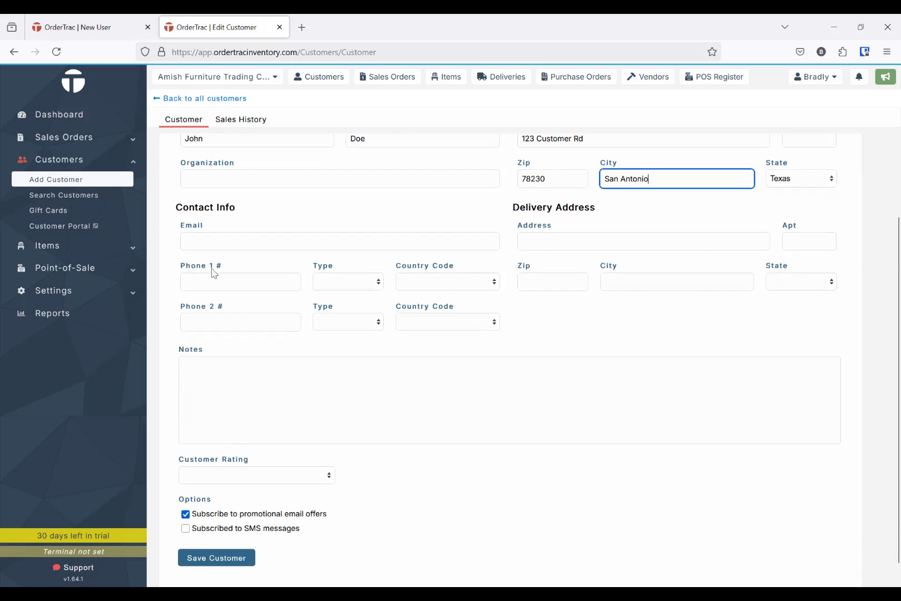
pyautogui.click(206, 242)
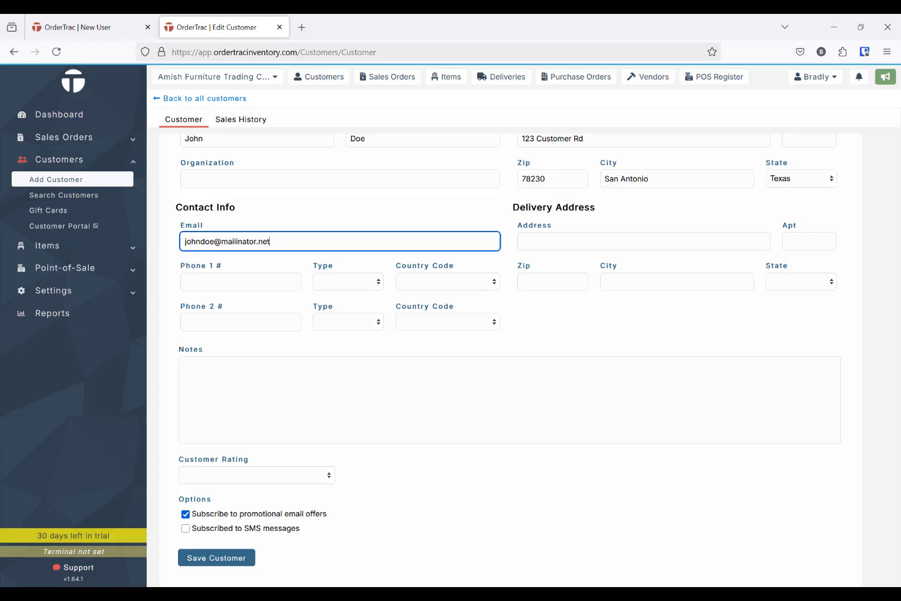
pyautogui.scroll(-1, 245, 340)
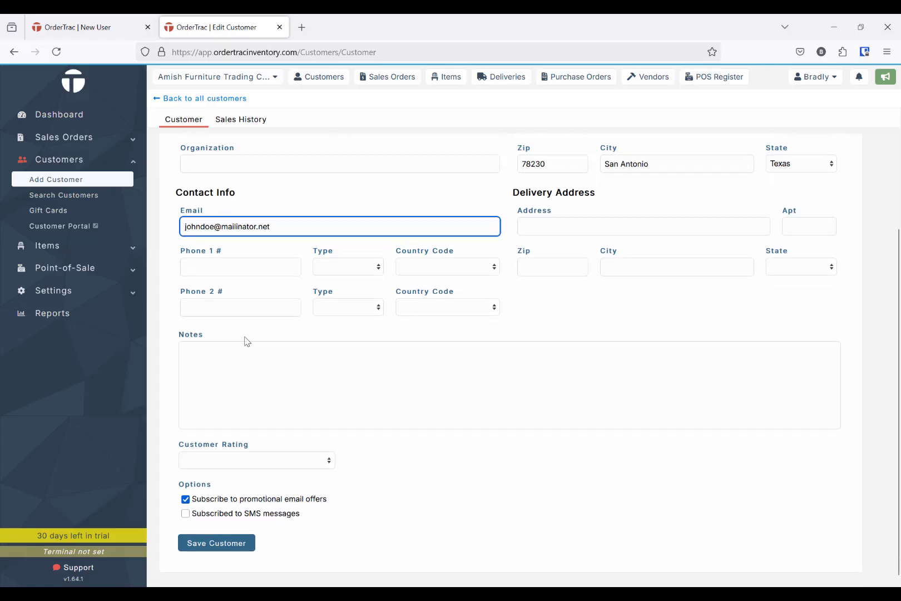
pyautogui.click(222, 457)
pyautogui.click(222, 557)
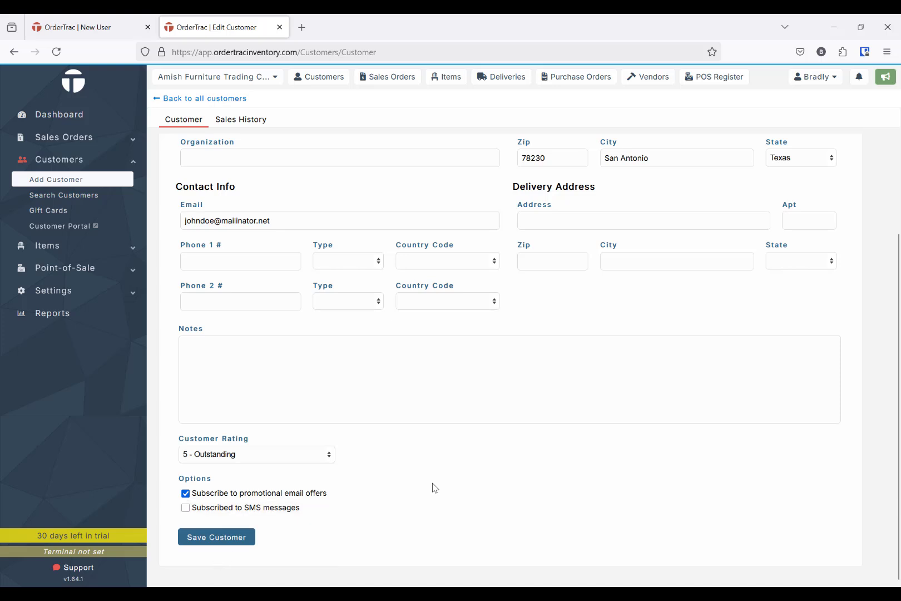
pyautogui.click(210, 536)
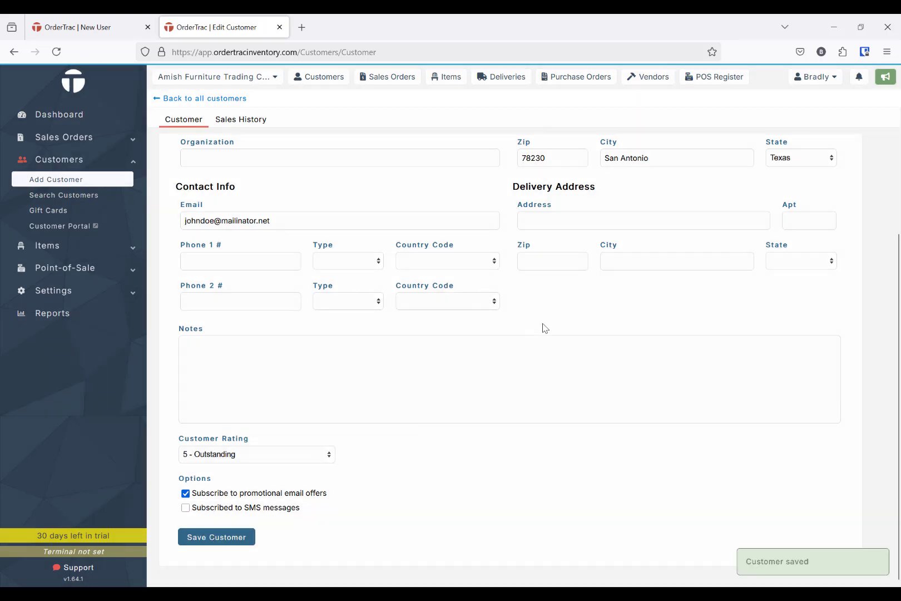
# Return to the list of all customers and decline the browser's offer to save the address.
pyautogui.scroll(3, 400, 245)
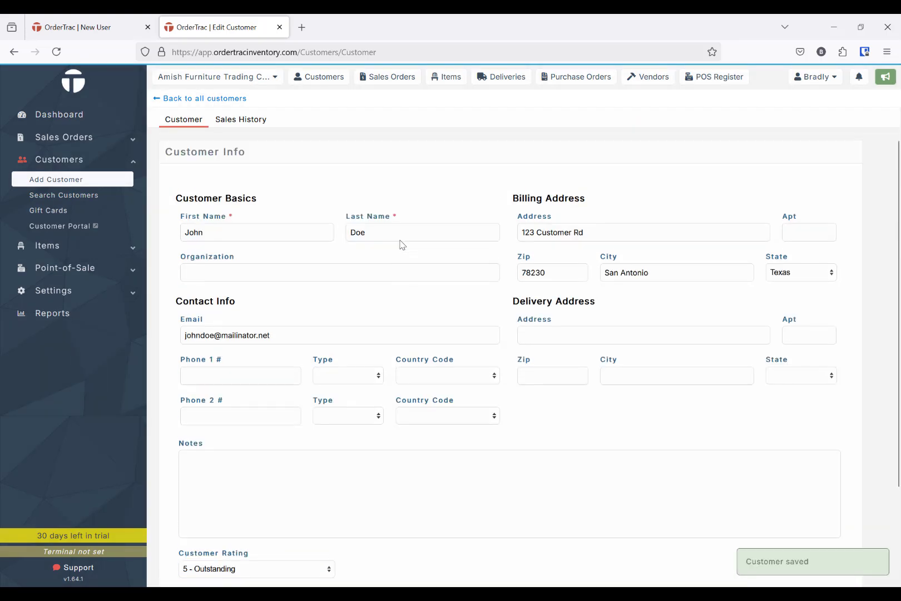
pyautogui.click(233, 125)
pyautogui.click(206, 98)
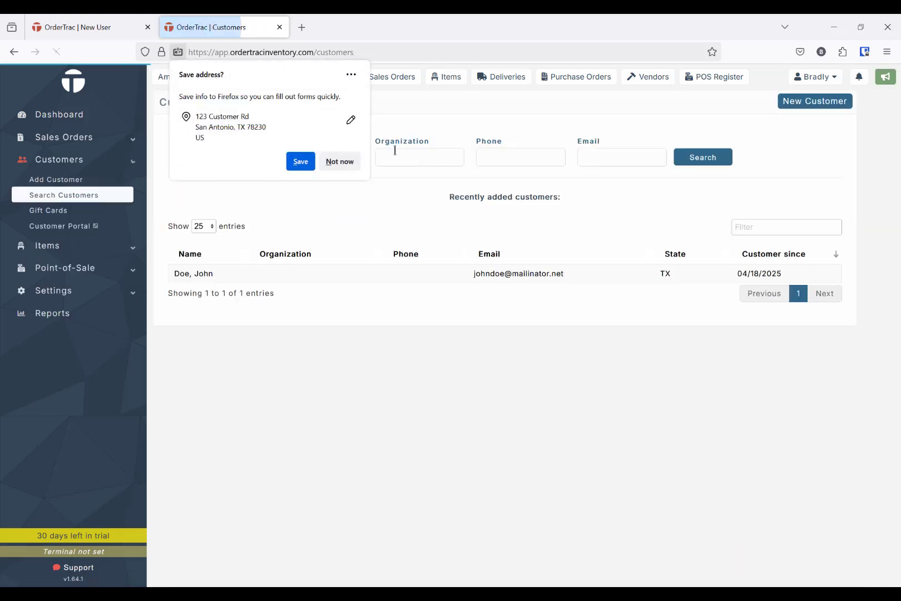
pyautogui.click(339, 161)
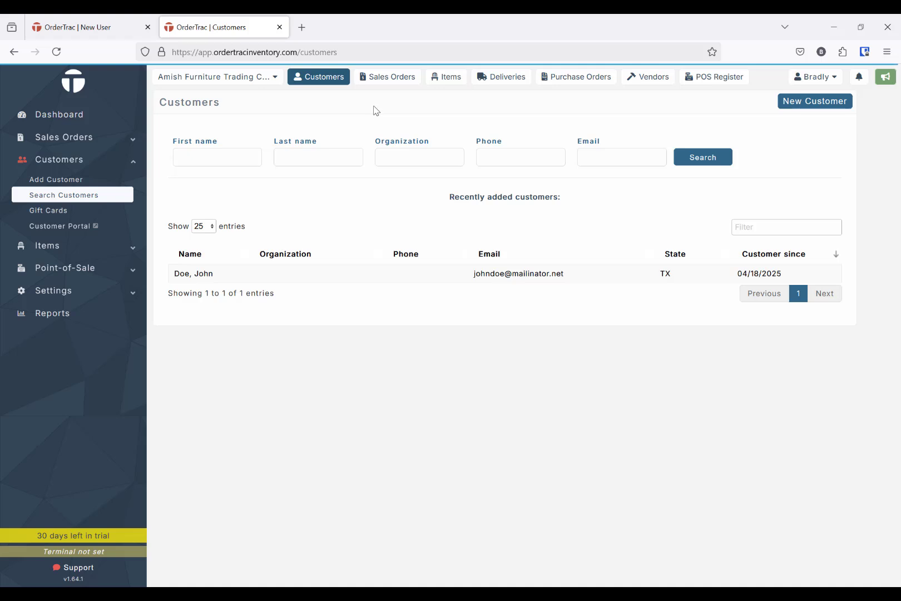
# Review the item categories and the options for a new category, leaving without adding one.
pyautogui.click(53, 290)
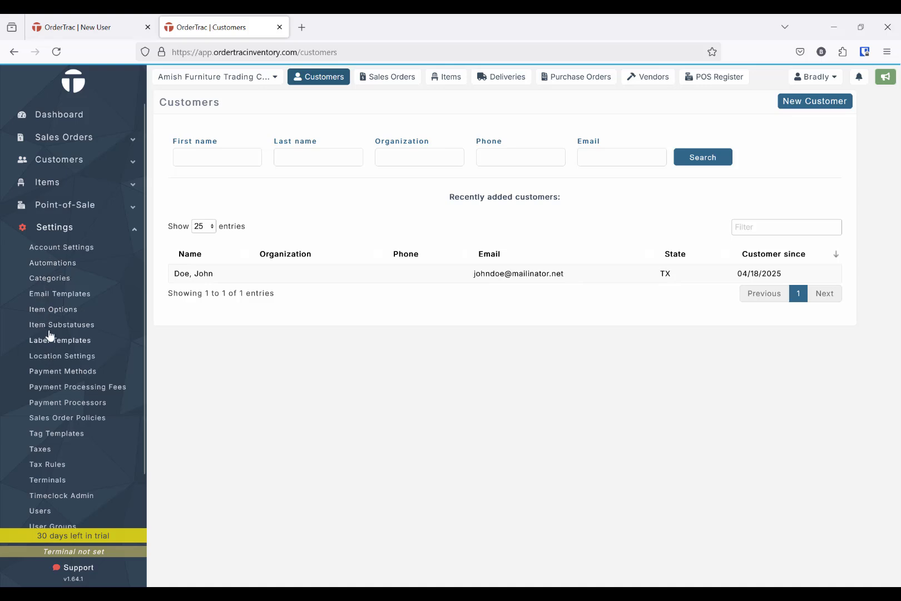
pyautogui.click(50, 283)
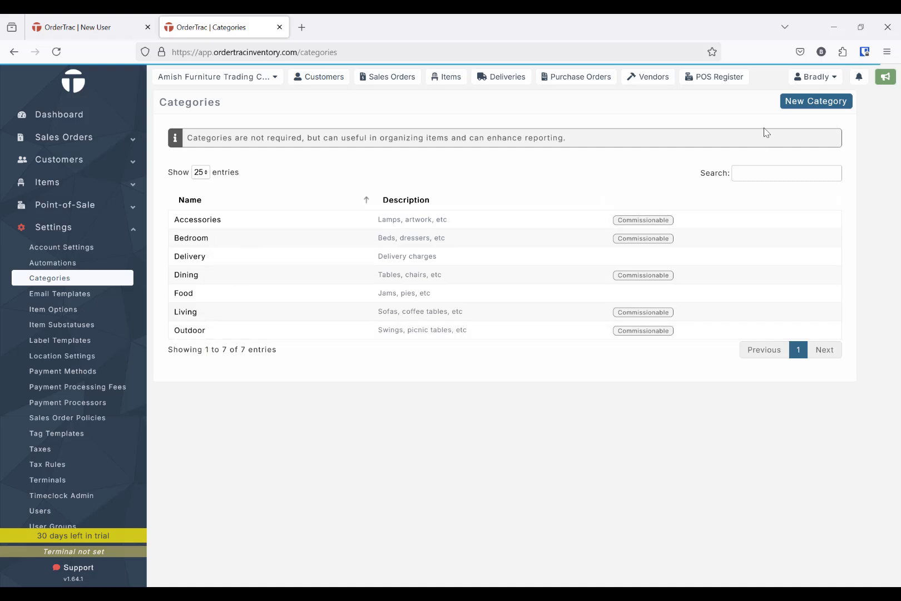
pyautogui.click(810, 103)
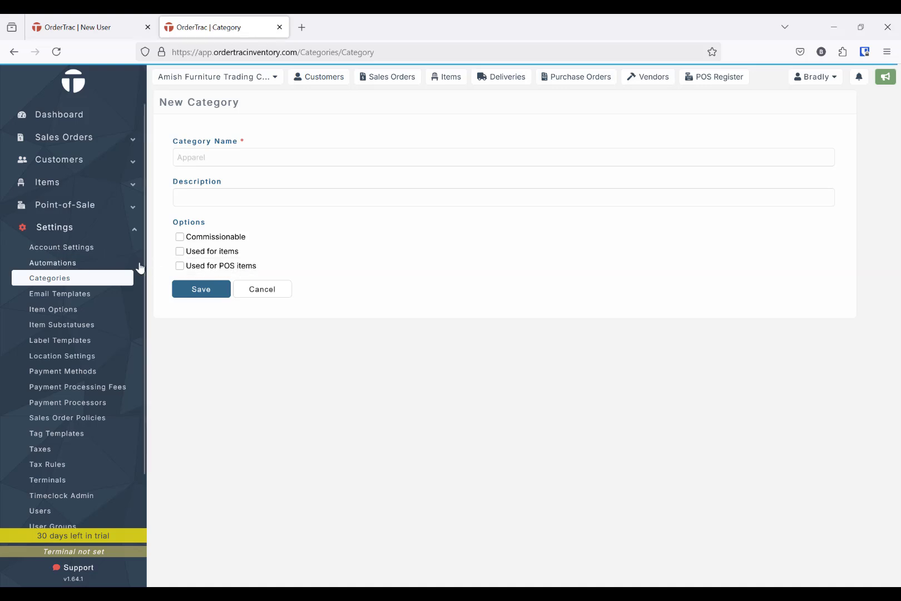
pyautogui.click(256, 289)
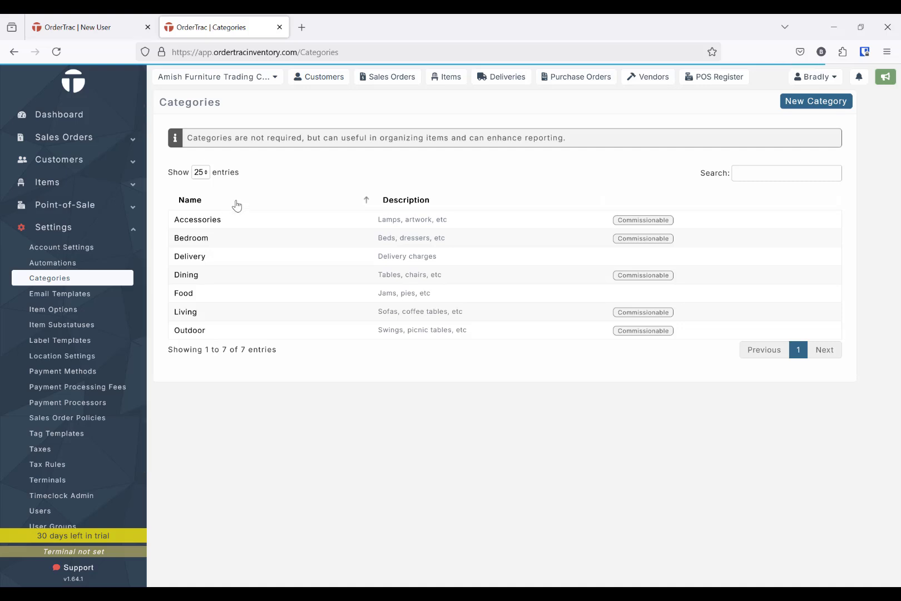
# Add a tax named State Tax with a rate of 8.25% and save it.
pyautogui.click(40, 449)
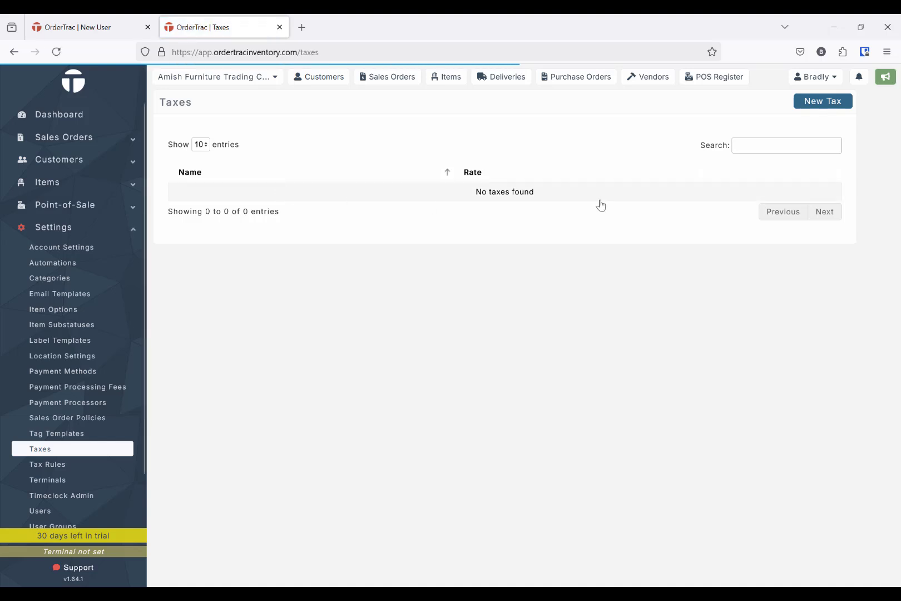
pyautogui.click(823, 103)
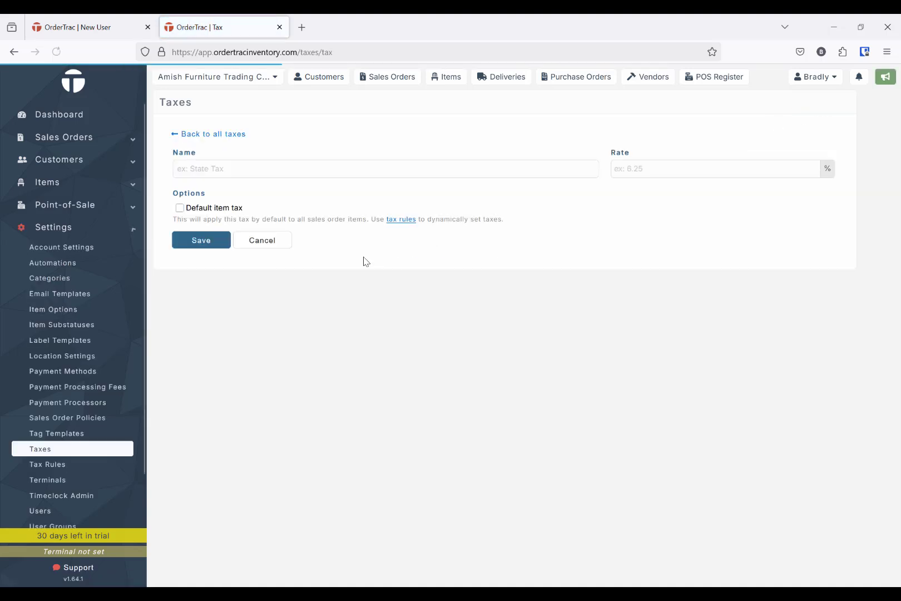
pyautogui.click(228, 173)
pyautogui.write('Stat')
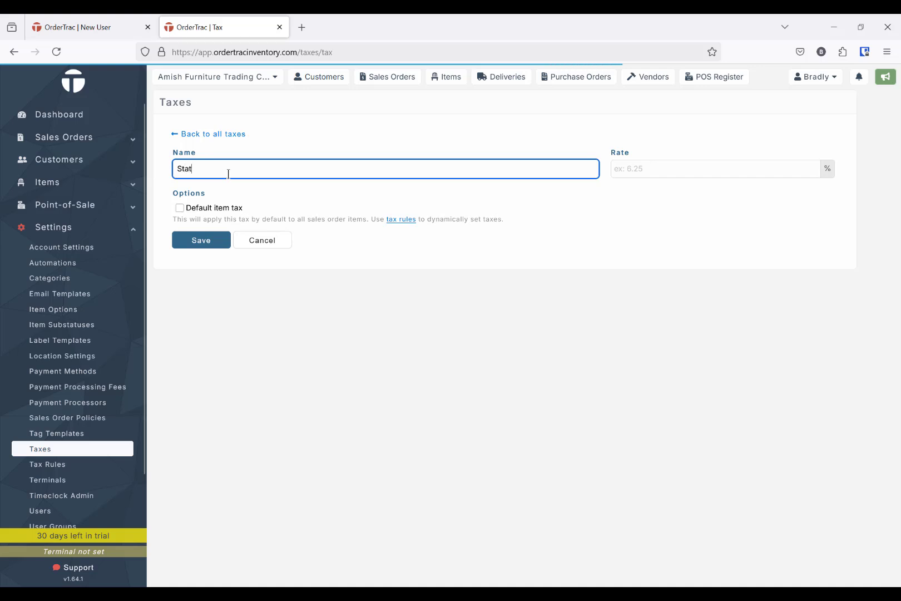
pyautogui.write('e Tax')
pyautogui.press('Tab')
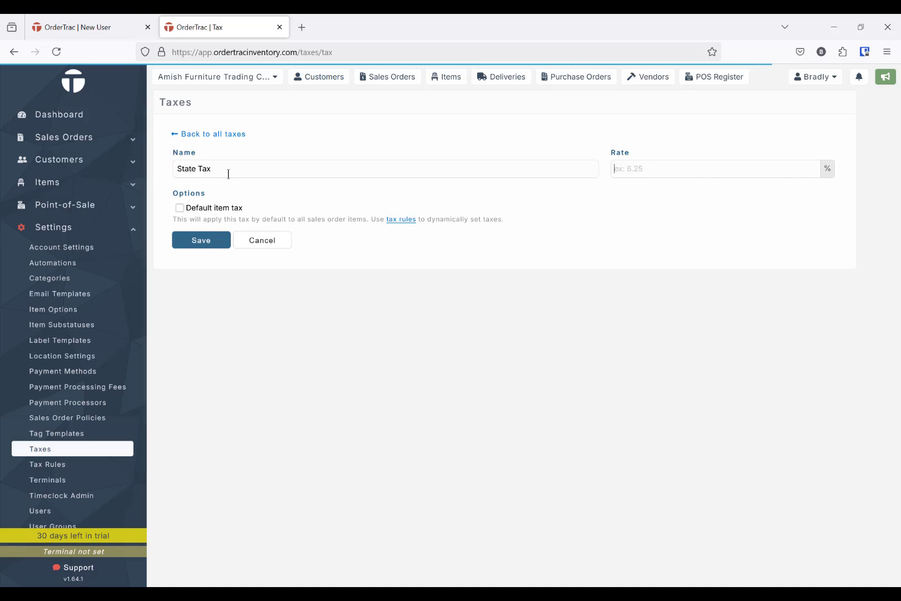
pyautogui.write('8.25')
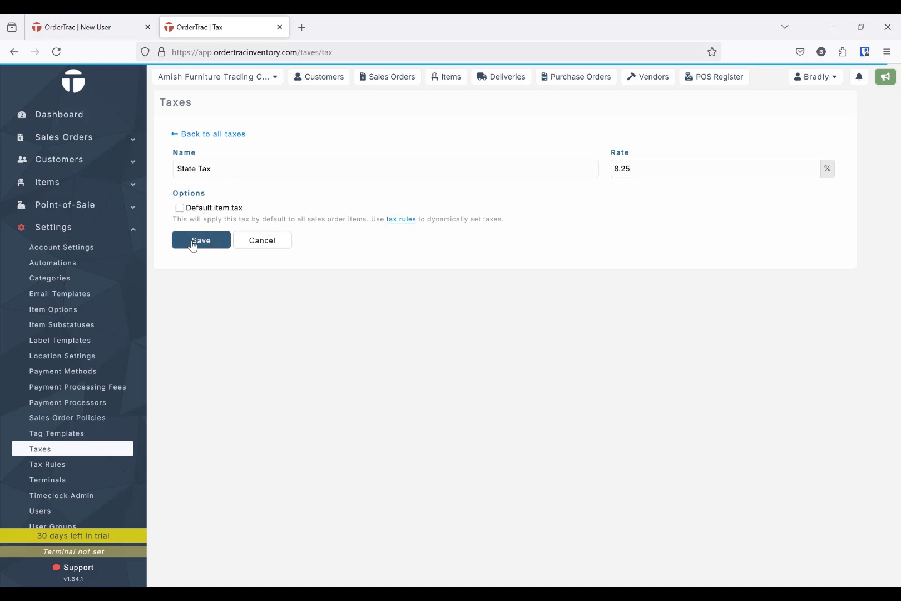
pyautogui.click(195, 242)
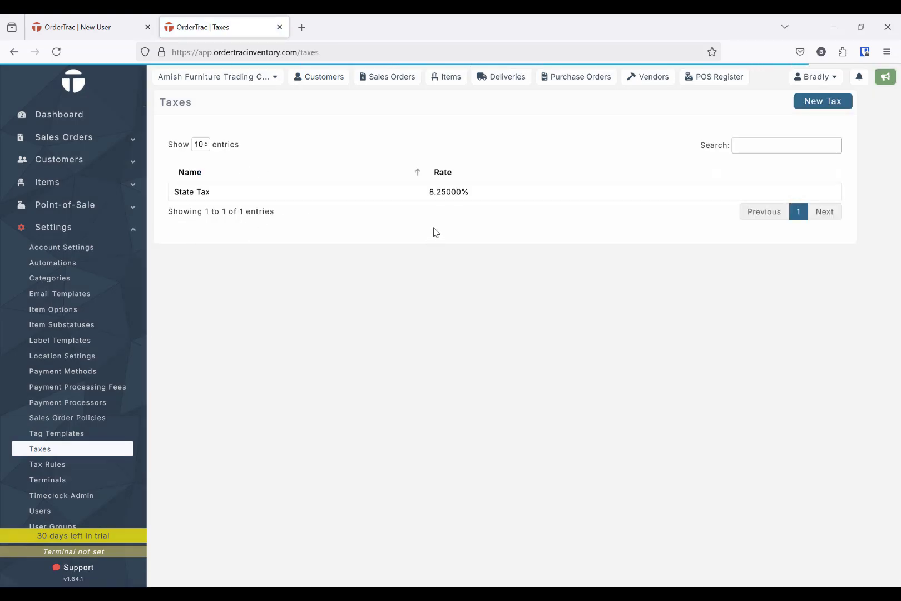
# Add a second tax named Local Tax with a rate of 2.00% and save it.
pyautogui.click(823, 100)
pyautogui.click(237, 168)
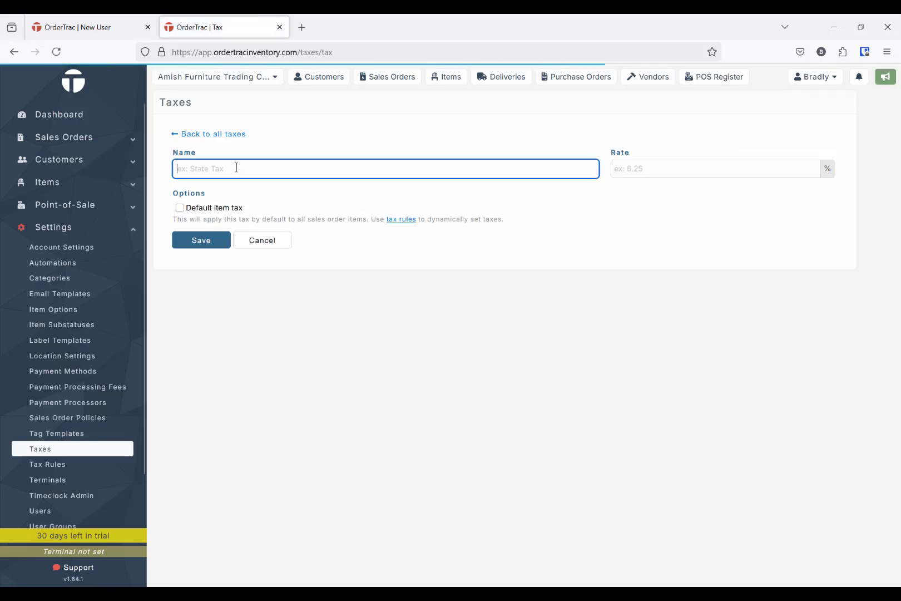
pyautogui.write('Local Tax')
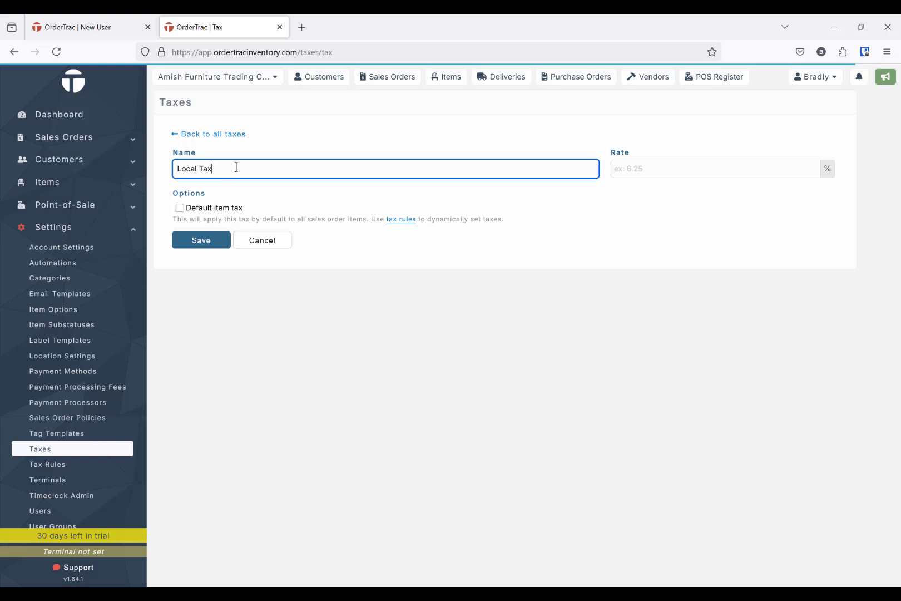
pyautogui.press('Tab')
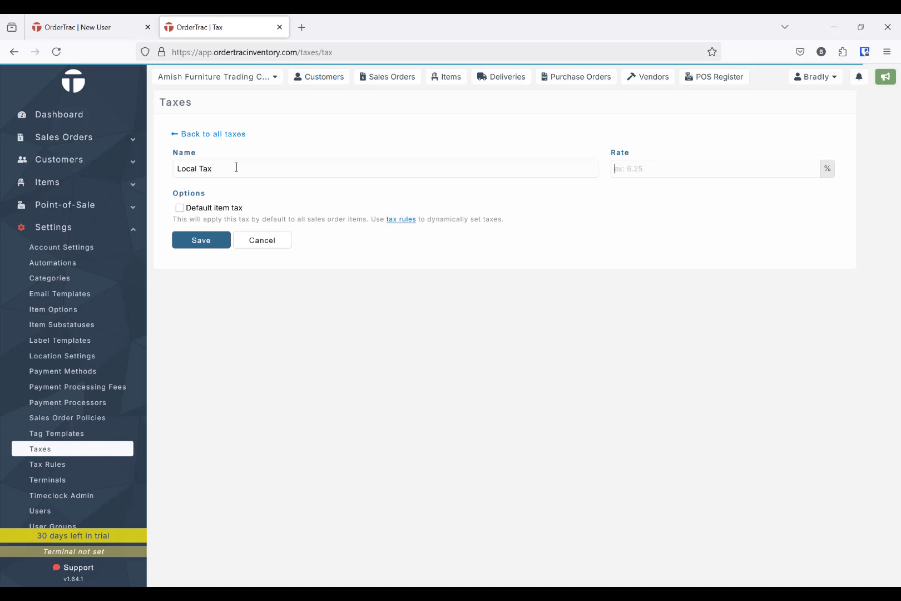
pyautogui.write('2.00')
pyautogui.click(192, 240)
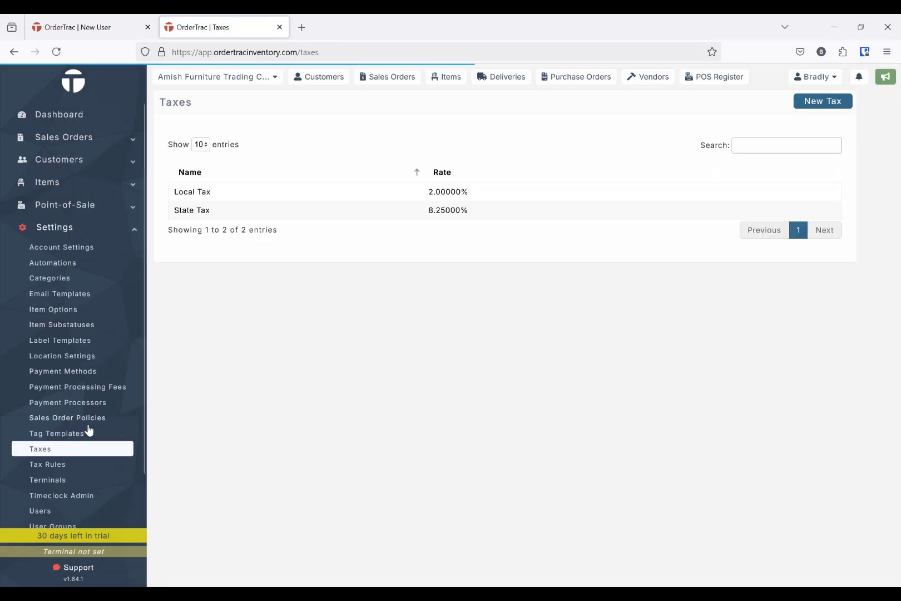
# Start a new tax rule for State Tax and check the category choices without selecting any.
pyautogui.click(50, 470)
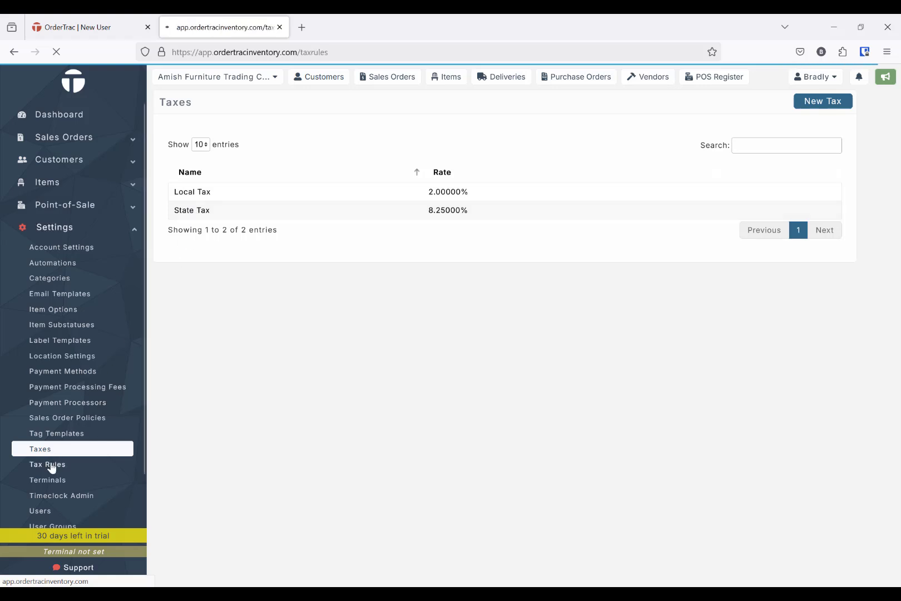
pyautogui.click(804, 101)
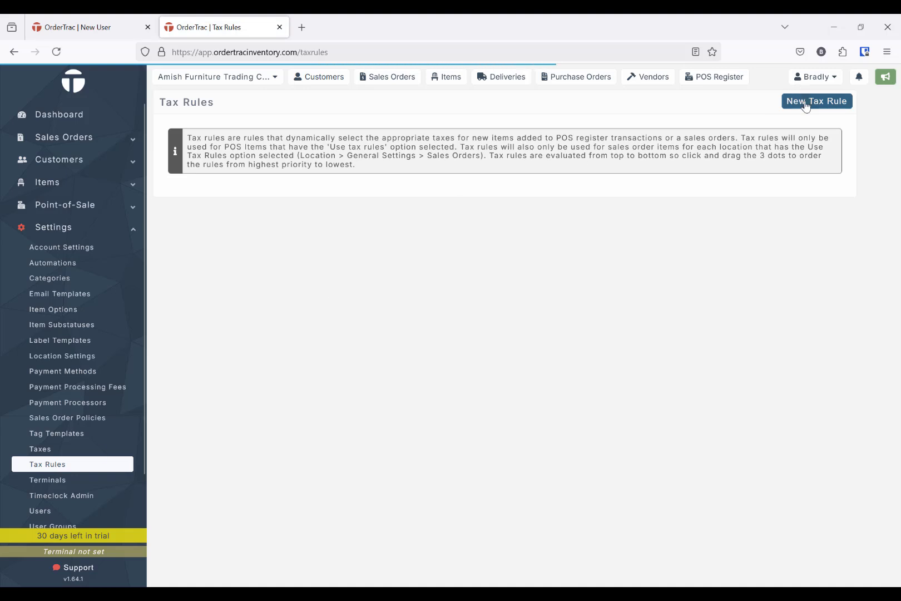
pyautogui.click(223, 170)
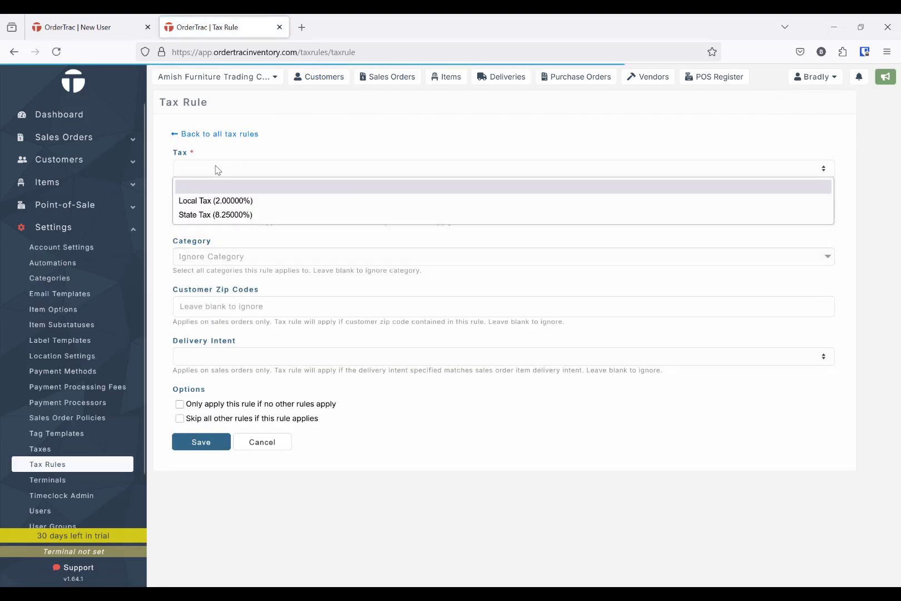
pyautogui.click(205, 214)
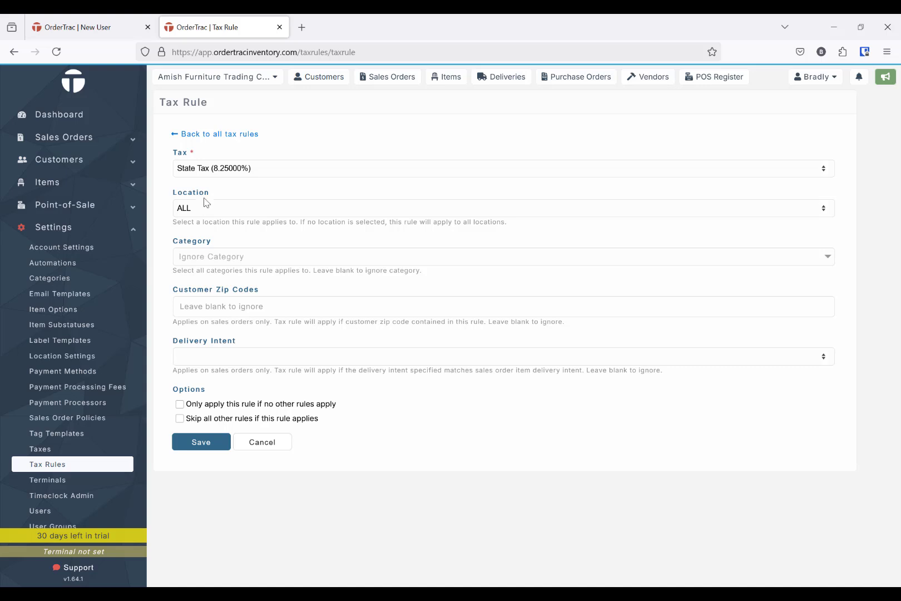
pyautogui.click(241, 255)
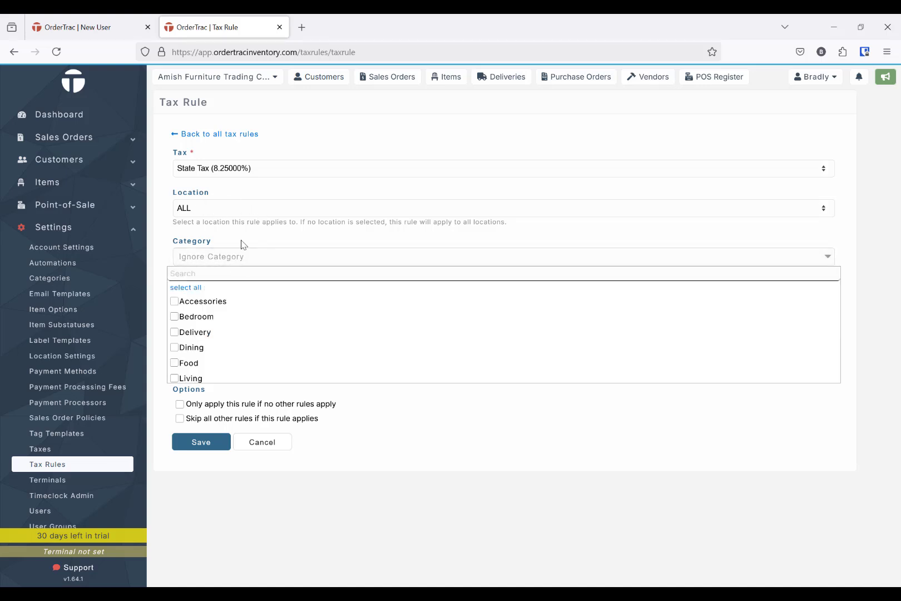
pyautogui.click(240, 240)
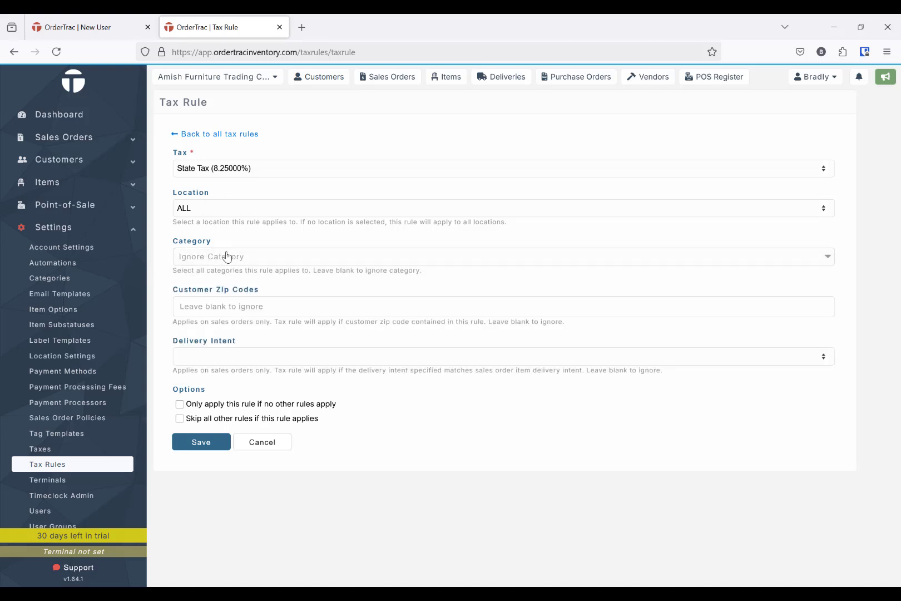
pyautogui.click(339, 258)
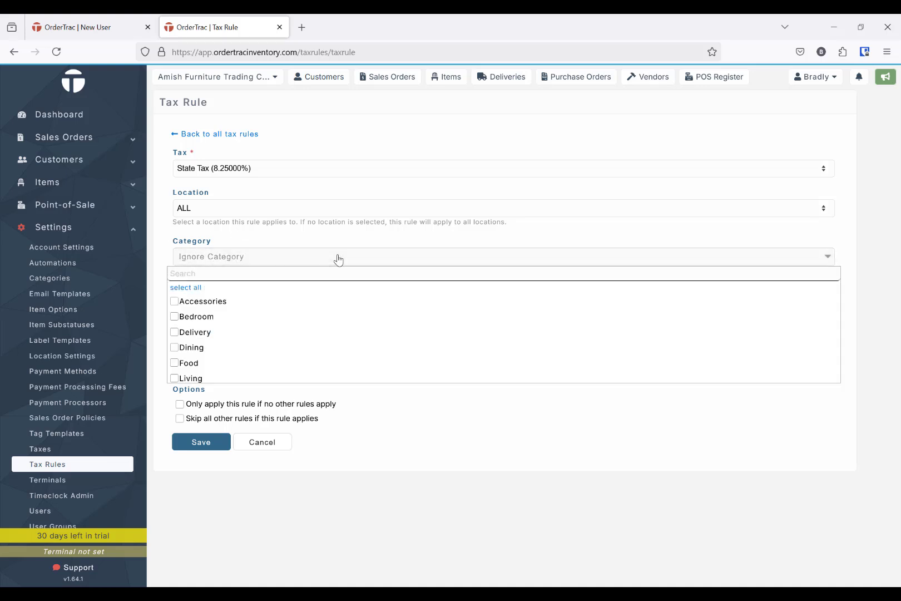
pyautogui.click(238, 236)
# Set the tax rule's delivery intent to To be picked up, enable skipping all other rules if it applies, and save the rule.
pyautogui.click(235, 354)
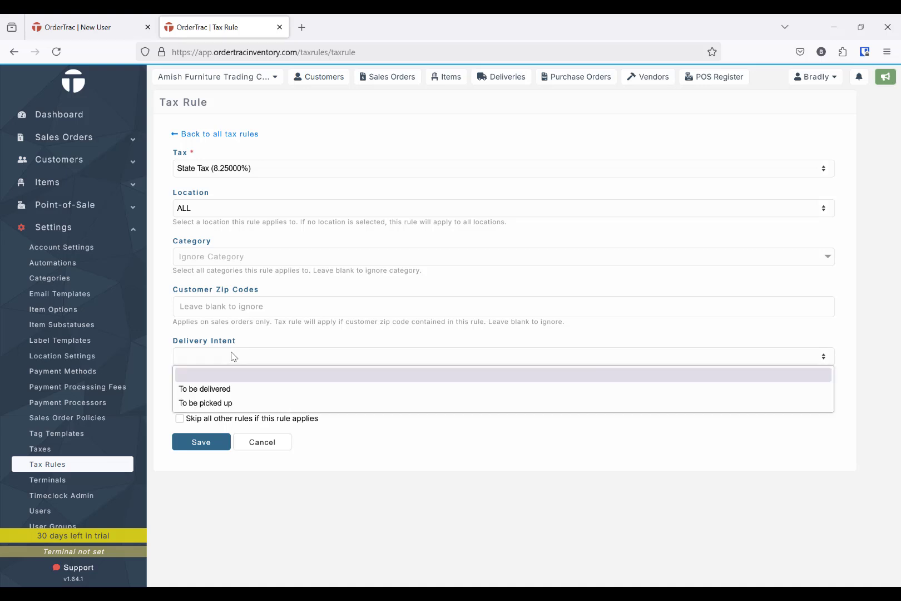
pyautogui.click(233, 401)
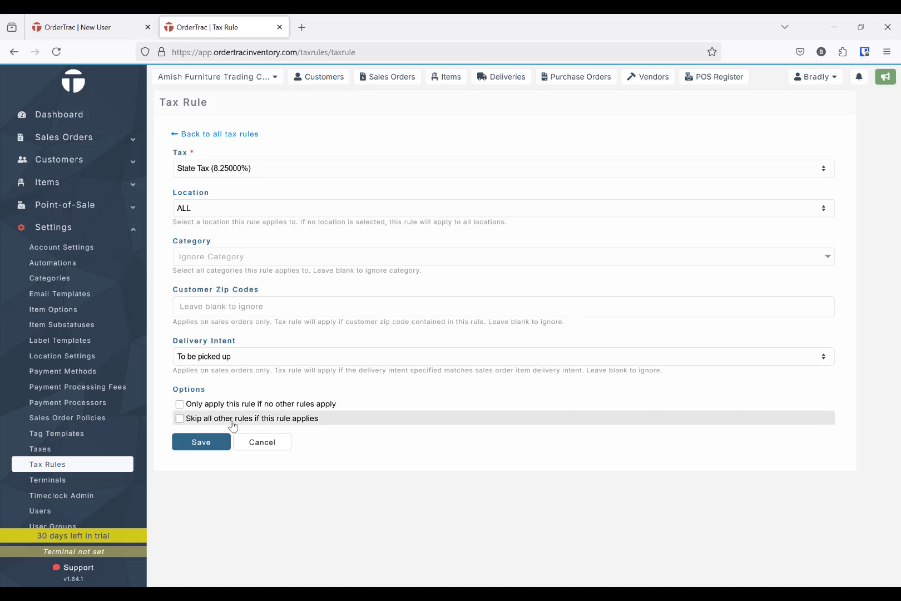
pyautogui.click(189, 421)
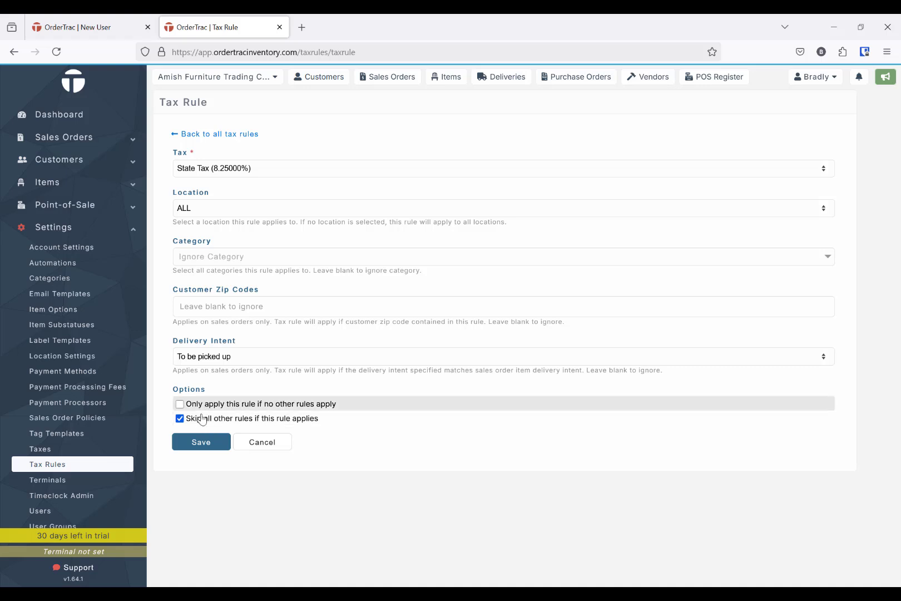
pyautogui.click(201, 442)
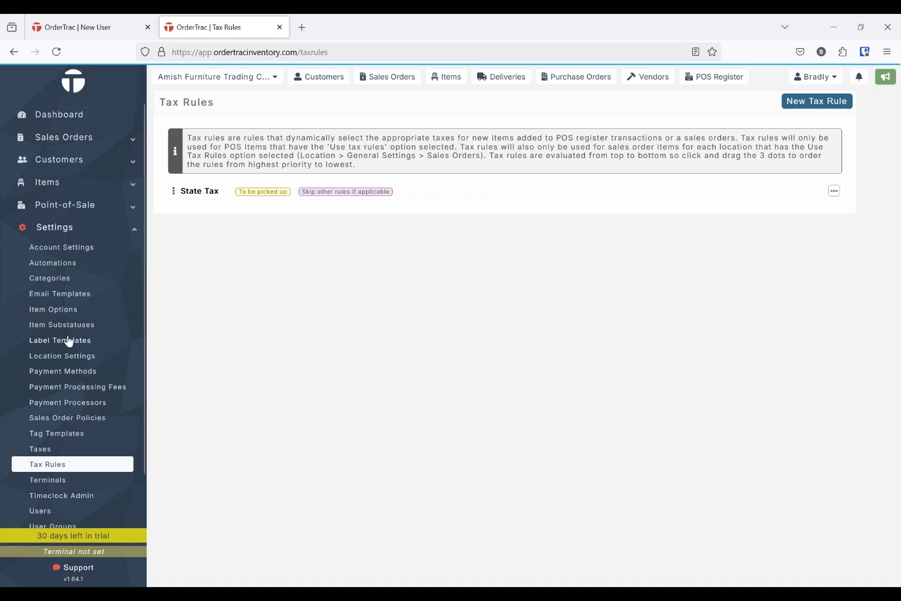
# Open the Terms and conditions sales order policy for editing.
pyautogui.scroll(-2, 66, 342)
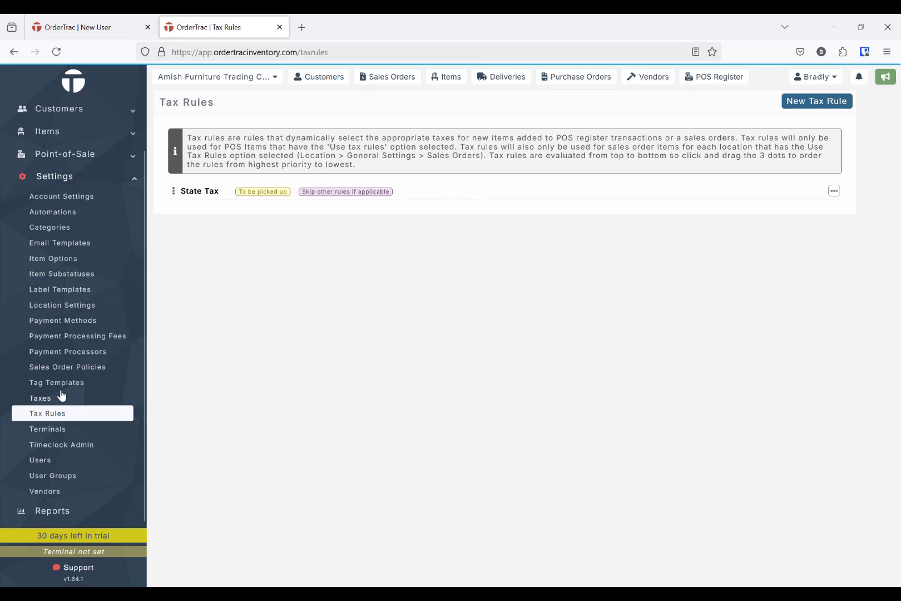
pyautogui.click(62, 371)
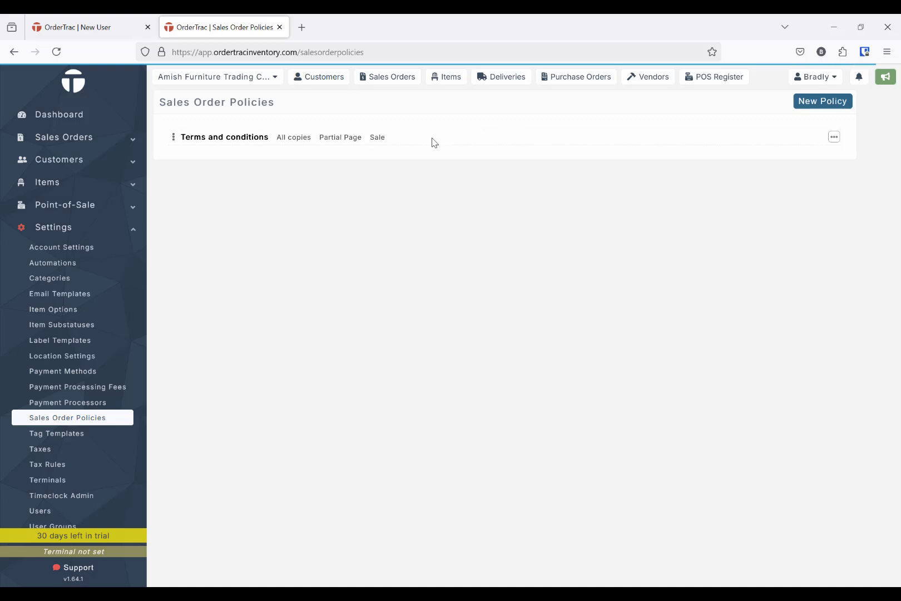
pyautogui.click(832, 136)
pyautogui.click(797, 155)
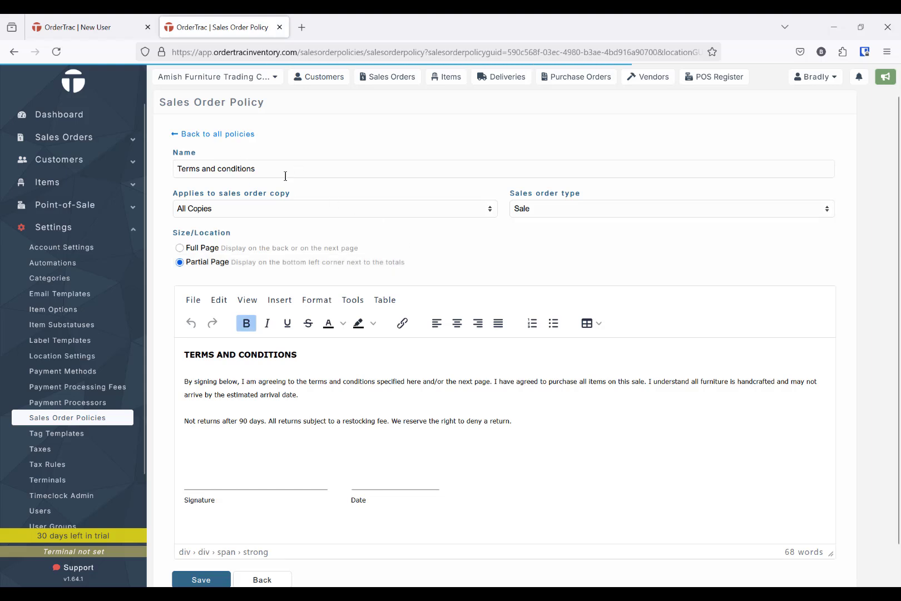
# Review the policy's sales order type choices and the signature line in its text, changing nothing.
pyautogui.scroll(-1, 542, 239)
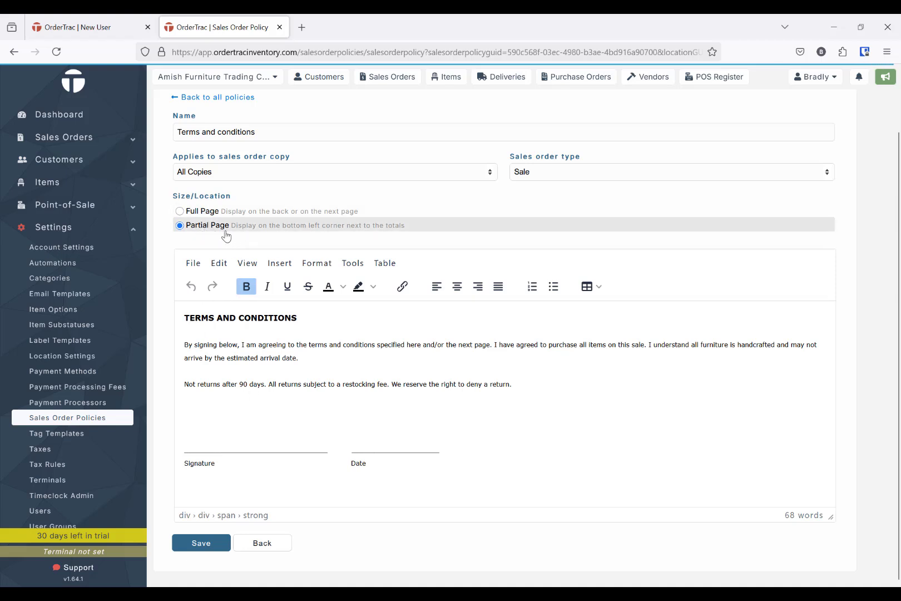
pyautogui.click(543, 177)
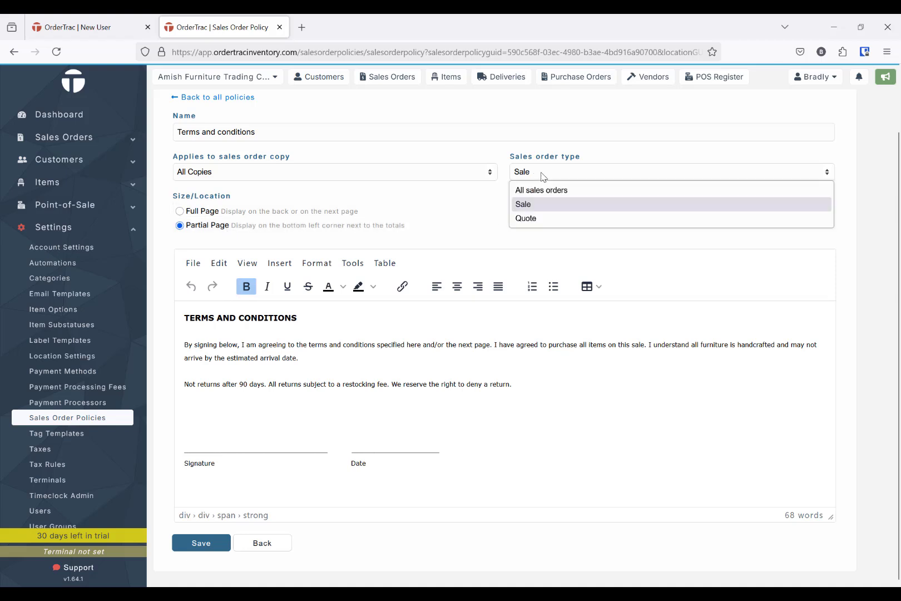
pyautogui.click(539, 175)
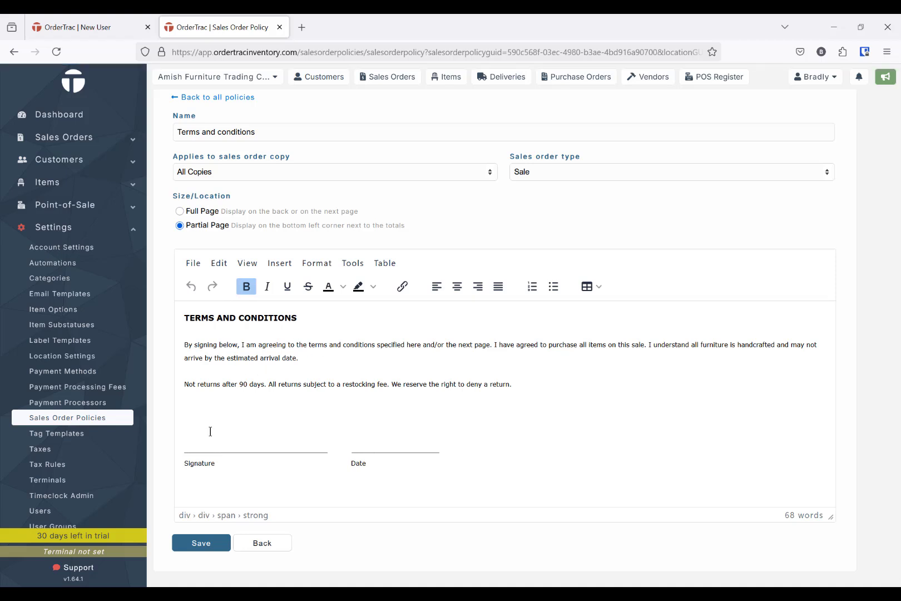
pyautogui.moveTo(330, 449)
pyautogui.mouseDown()
pyautogui.moveTo(186, 454)
pyautogui.moveTo(190, 447)
pyautogui.mouseUp()
pyautogui.click(232, 419)
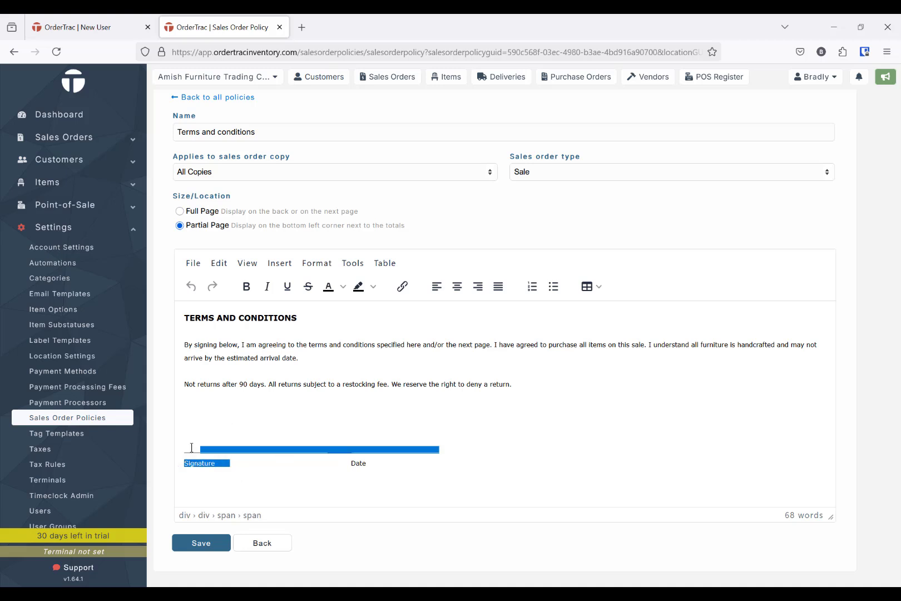
pyautogui.click(251, 420)
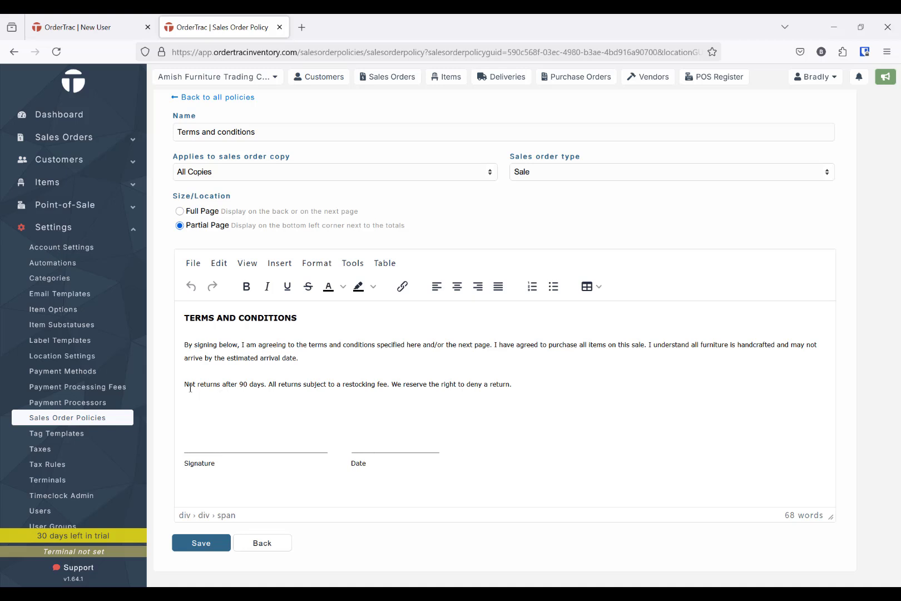
# Make the sentence "Not returns after 90 days." red and bold in the policy text.
pyautogui.moveTo(185, 381); pyautogui.dragTo(267, 385)
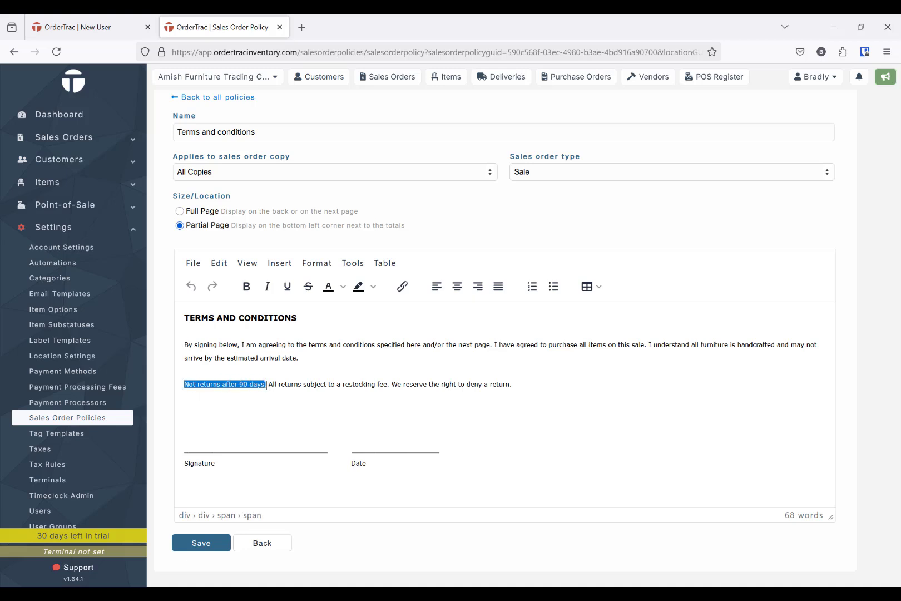
pyautogui.click(343, 286)
pyautogui.click(357, 317)
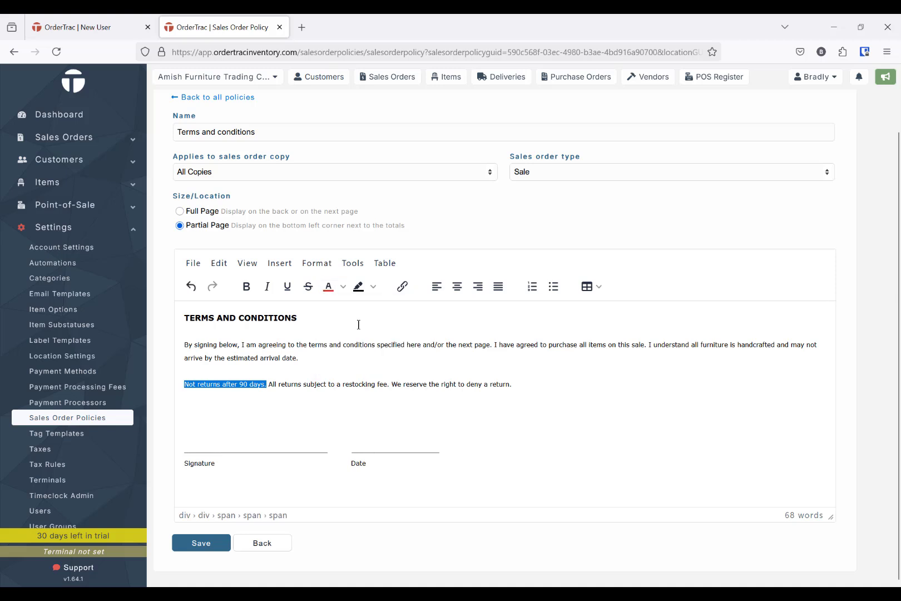
pyautogui.click(286, 409)
pyautogui.moveTo(267, 383); pyautogui.dragTo(185, 384)
pyautogui.click(246, 286)
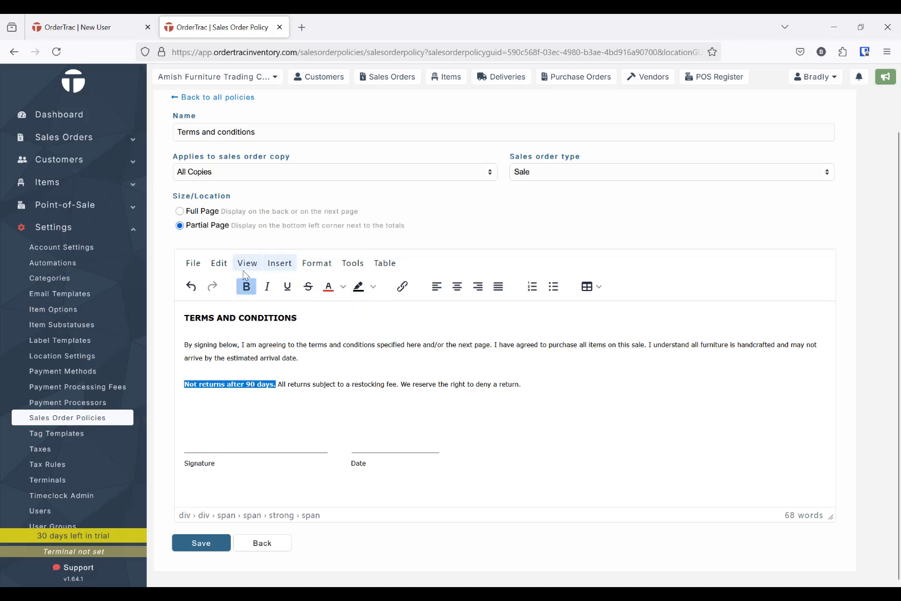
# Examine the heading formats and font sizes available for the policy text without applying any.
pyautogui.click(318, 264)
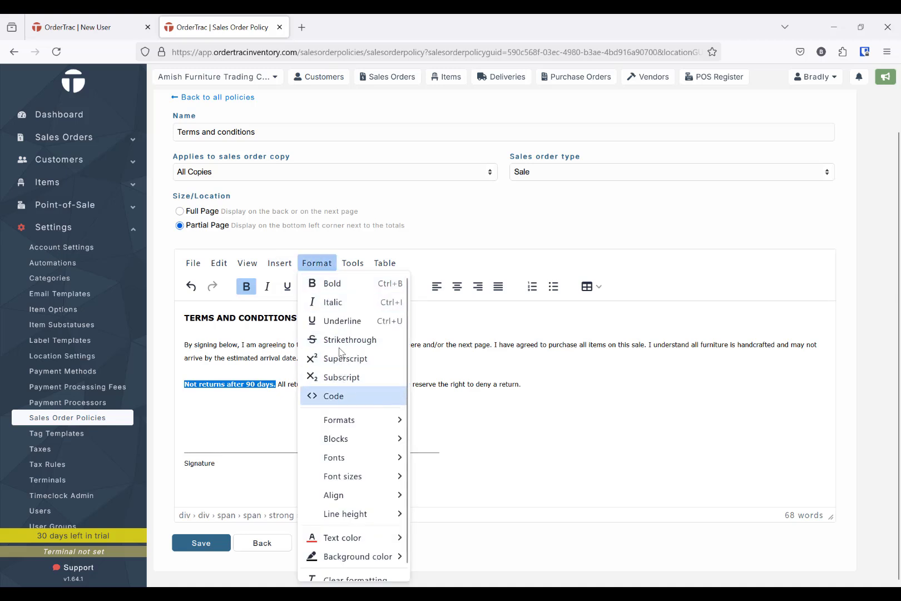
pyautogui.click(317, 265)
pyautogui.click(317, 265)
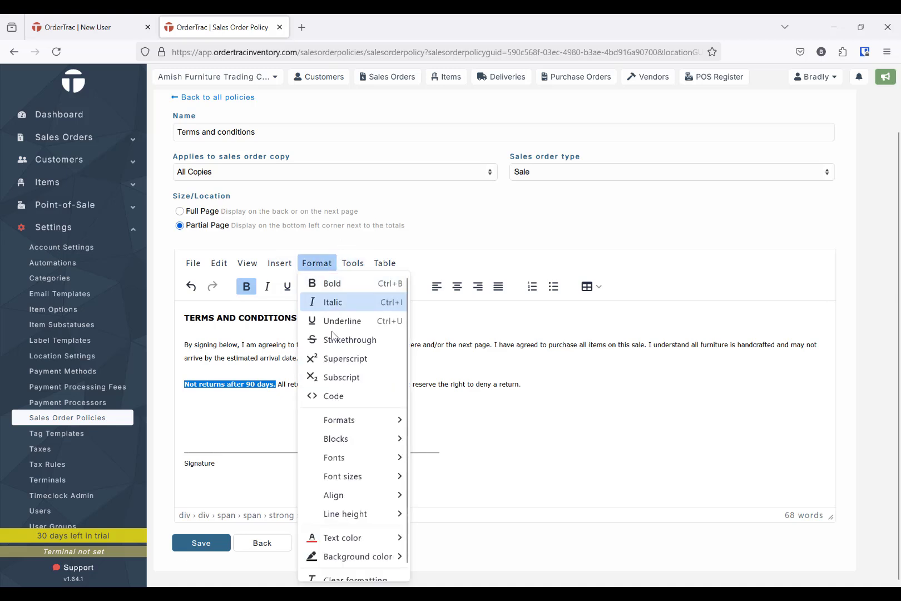
pyautogui.moveTo(352, 430)
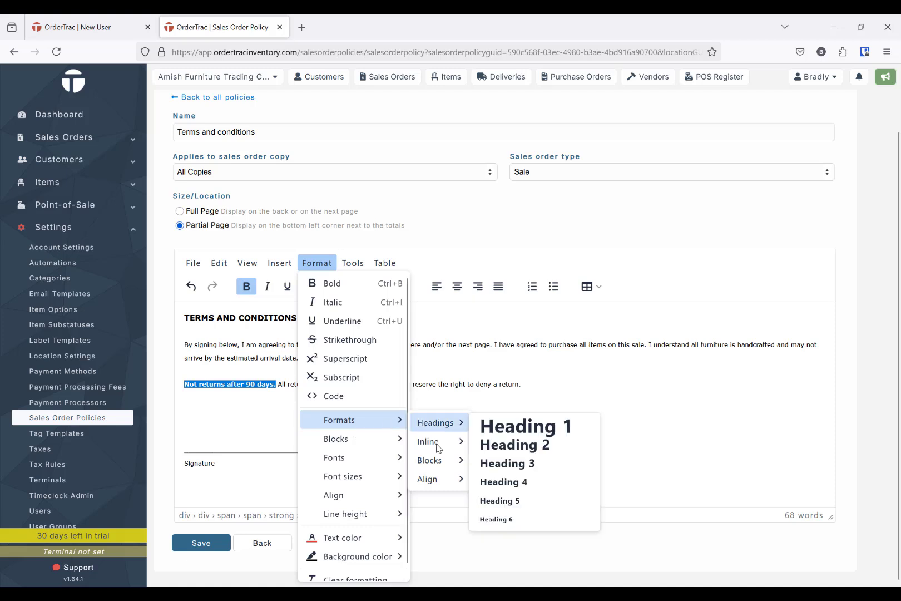
pyautogui.moveTo(378, 478)
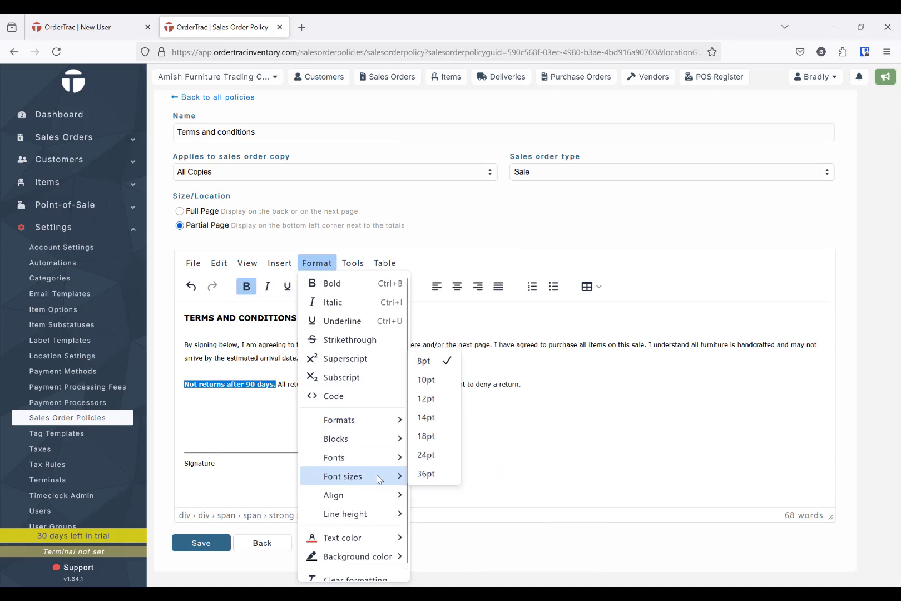
pyautogui.click(540, 437)
# Save the Terms and conditions policy and return to the list of all policies.
pyautogui.click(201, 543)
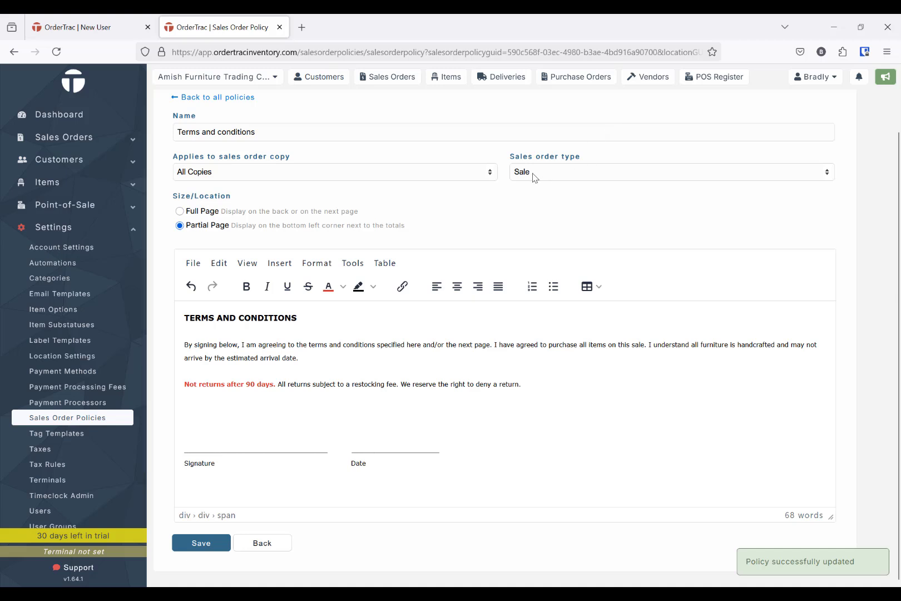
pyautogui.click(220, 98)
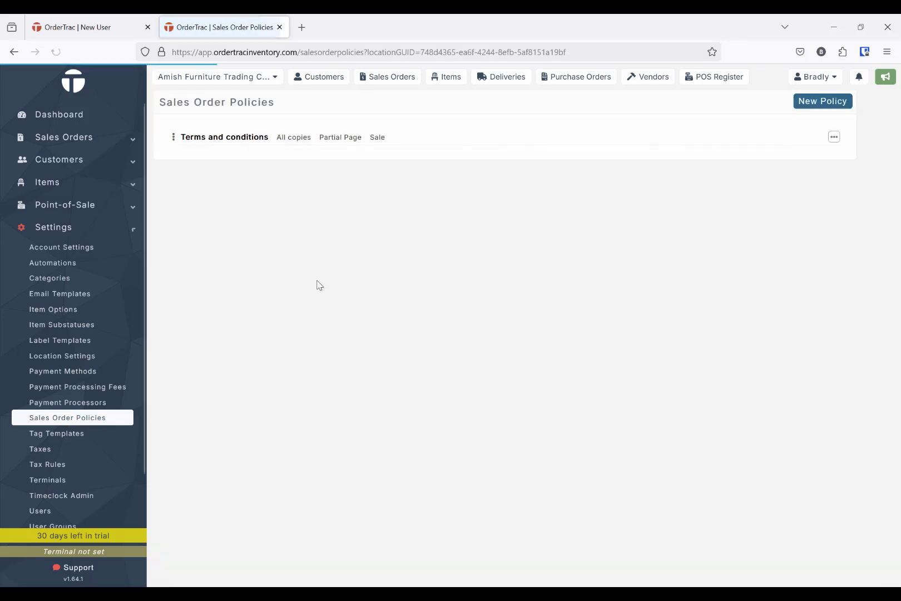
# Start a new sales order policy named Quote Policy for the Quote type, with the text "Quotes are only valid for 30 days".
pyautogui.click(821, 101)
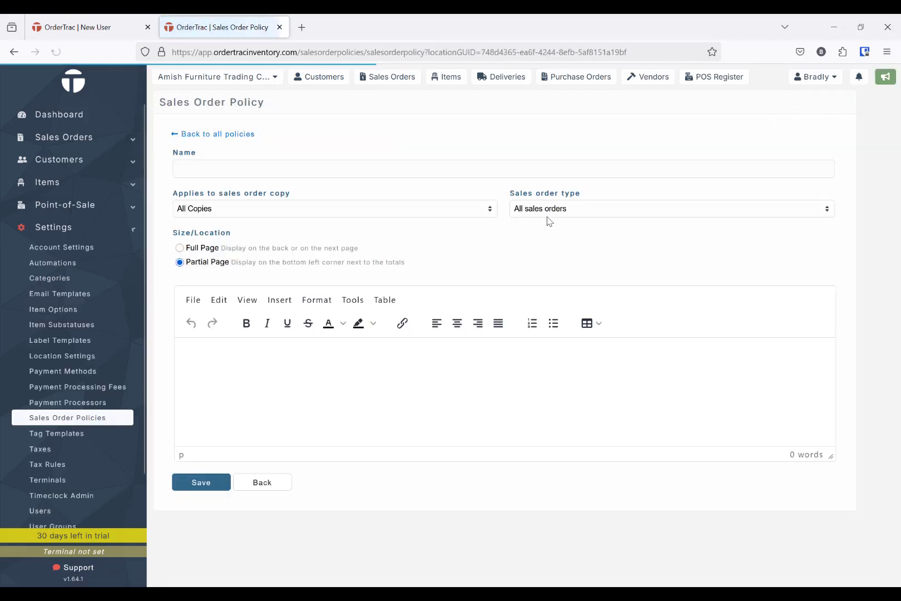
pyautogui.click(547, 210)
pyautogui.click(528, 255)
pyautogui.click(305, 168)
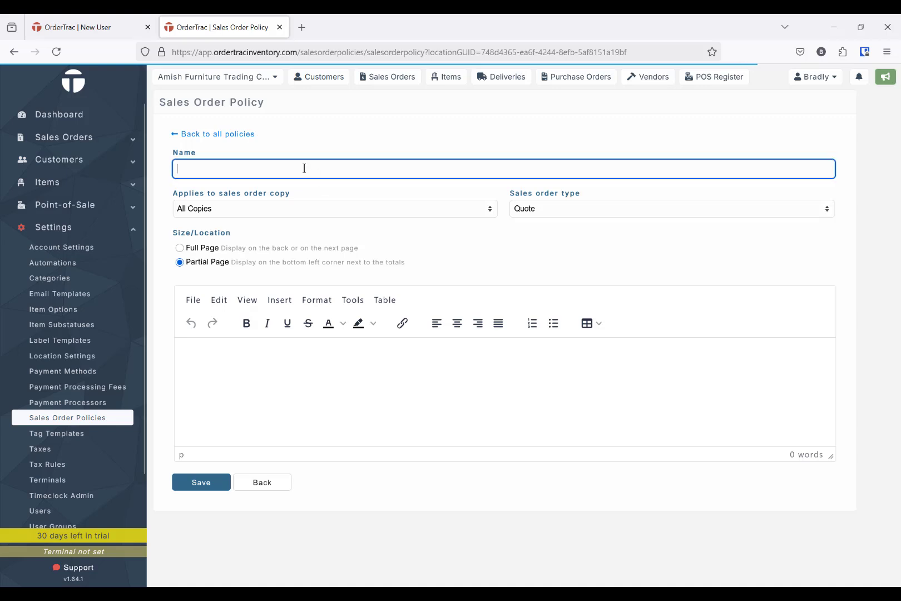
pyautogui.write('Au')
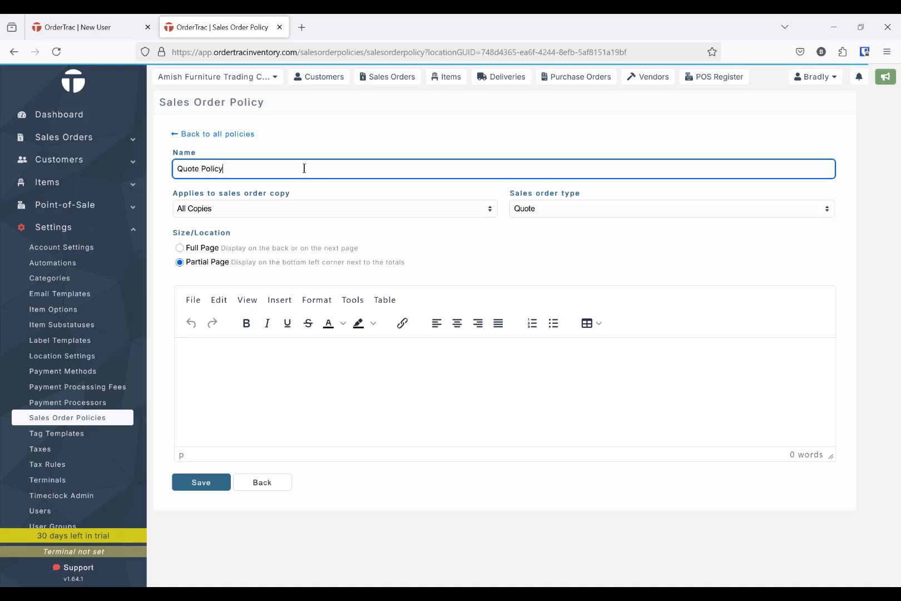
pyautogui.click(216, 350)
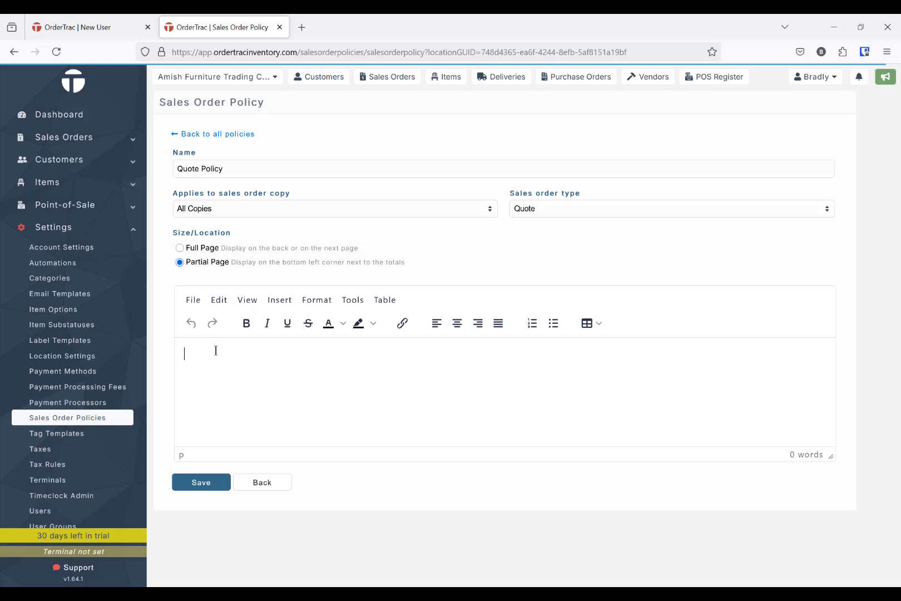
pyautogui.write('Quotes are only valid for 30 days')
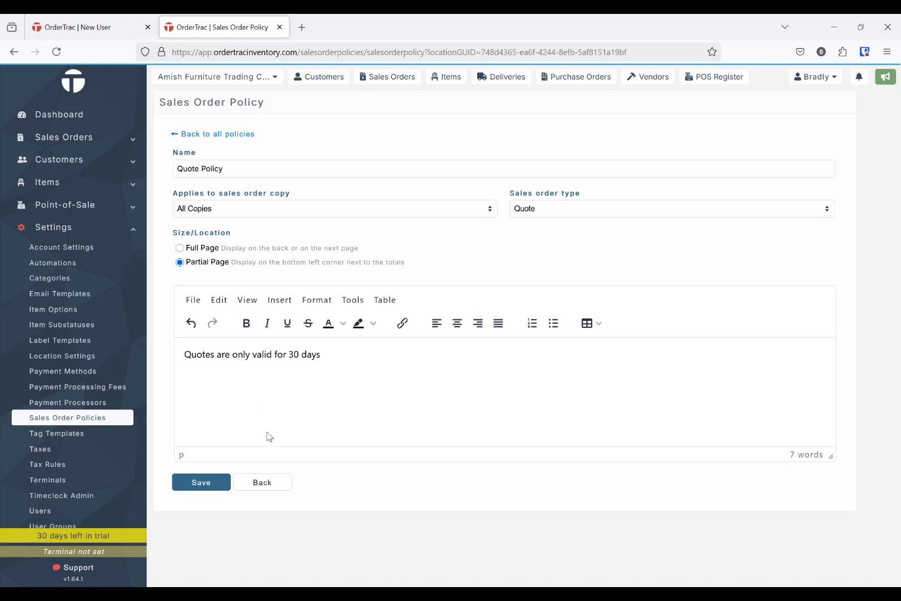
# Make the number 30 in the Quote Policy text bold and red.
pyautogui.doubleClick(294, 354)
pyautogui.hotkey('ctrl', 'b')
pyautogui.click(315, 303)
pyautogui.click(316, 305)
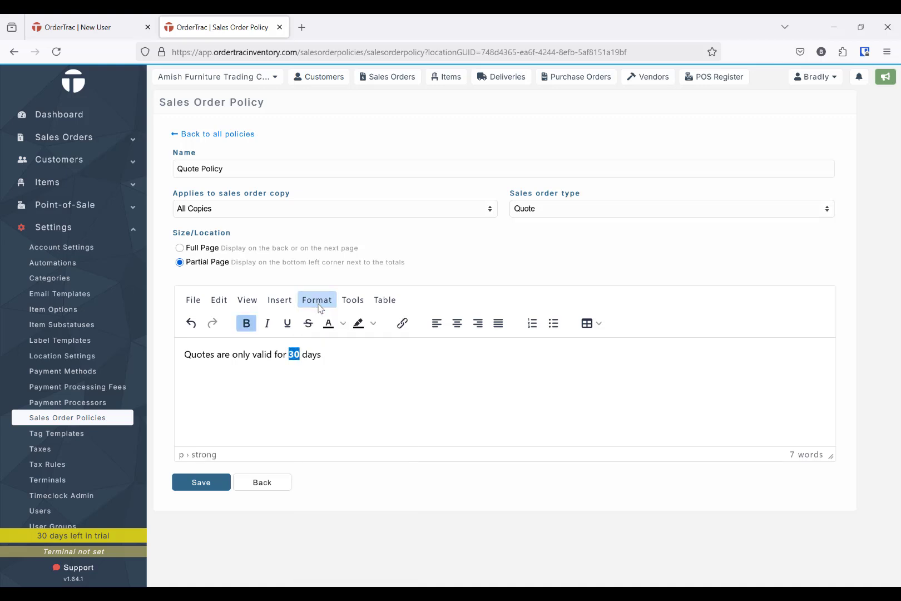
pyautogui.click(343, 328)
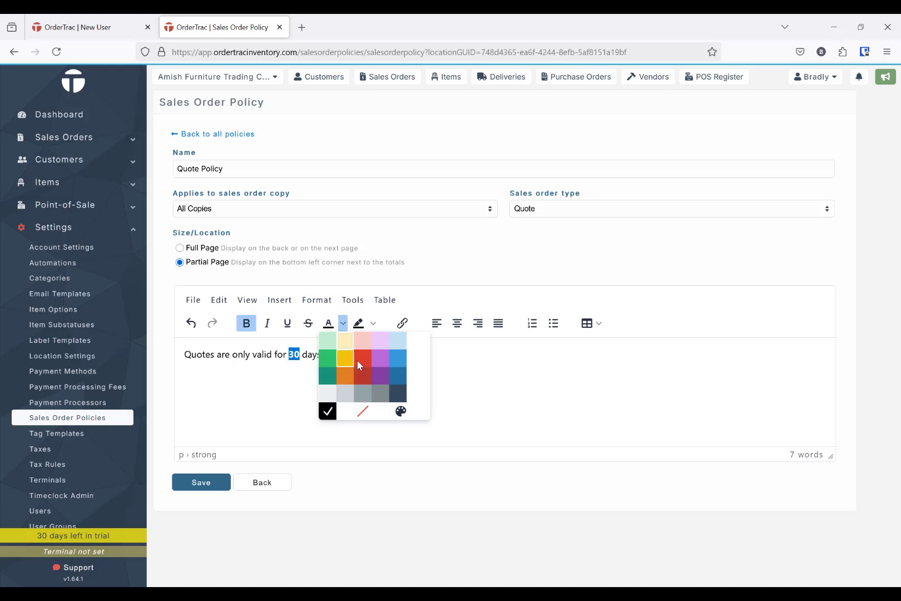
pyautogui.click(362, 366)
pyautogui.click(323, 416)
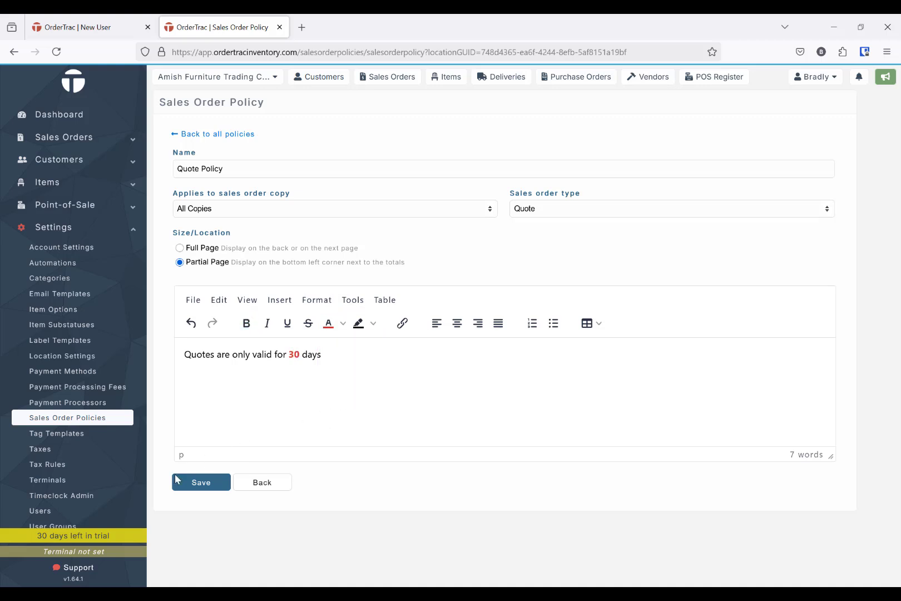
# Save the Quote Policy and return to the list of all sales order policies.
pyautogui.click(201, 481)
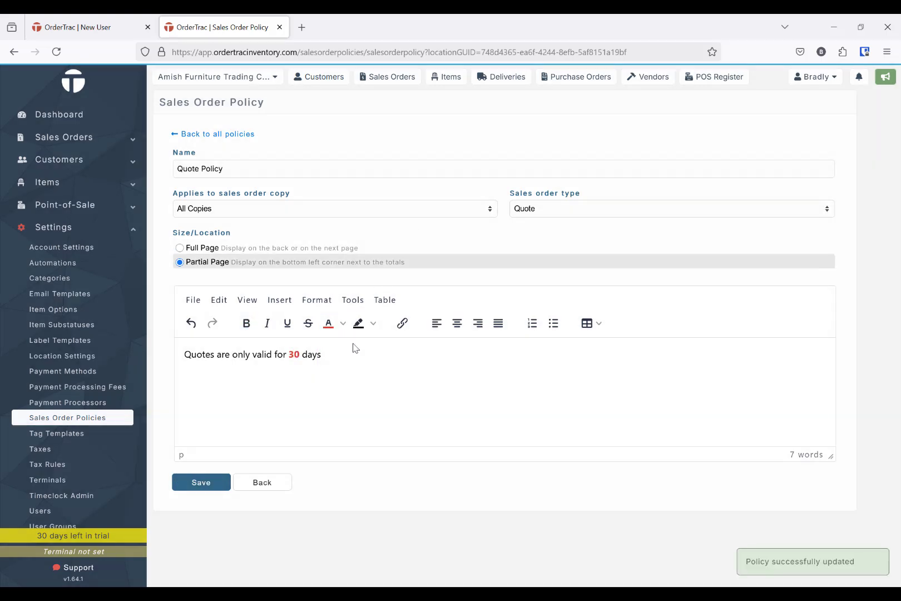
pyautogui.click(261, 483)
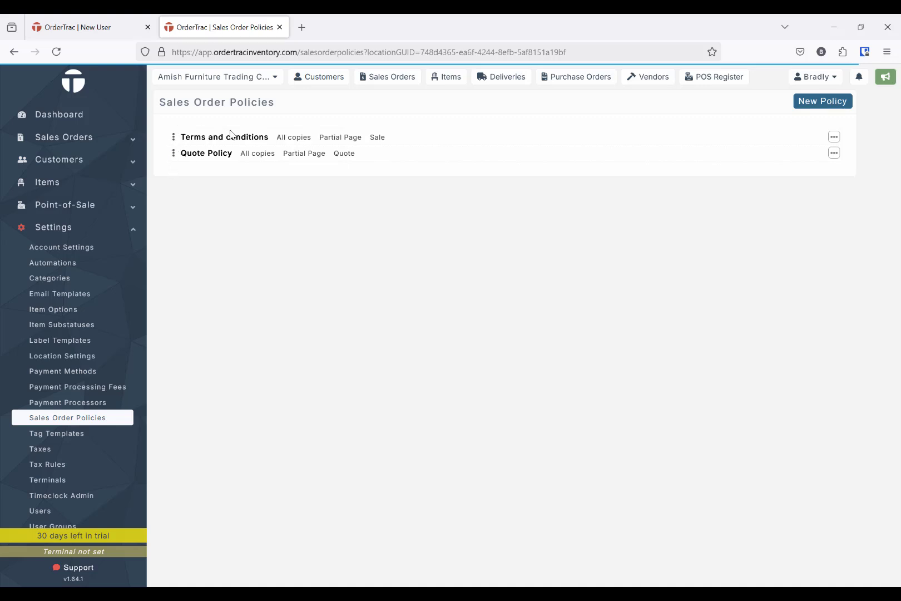
pyautogui.moveTo(369, 138); pyautogui.dragTo(385, 137)
pyautogui.click(391, 140)
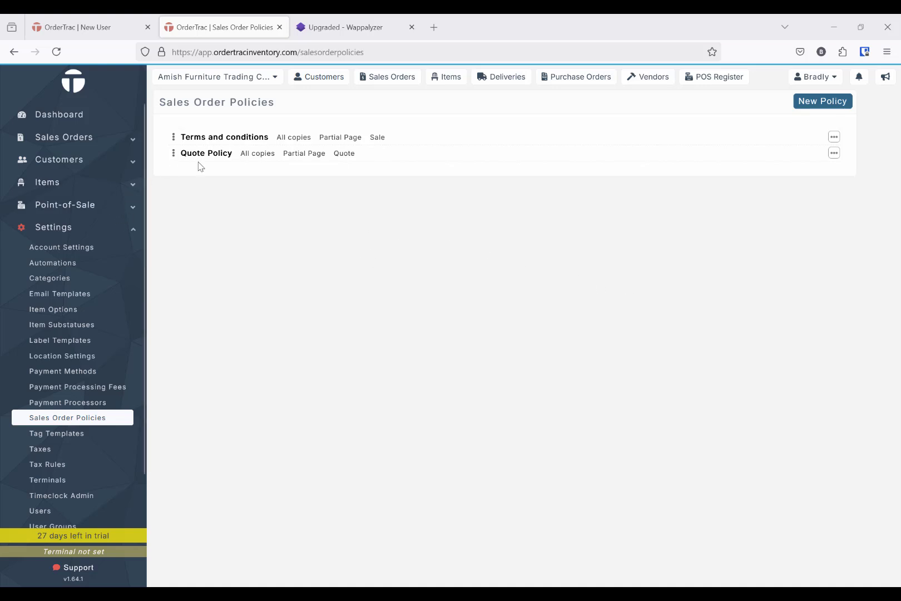
# Open the existing sale in the sales orders and print its store copy and customer copy.
pyautogui.click(385, 78)
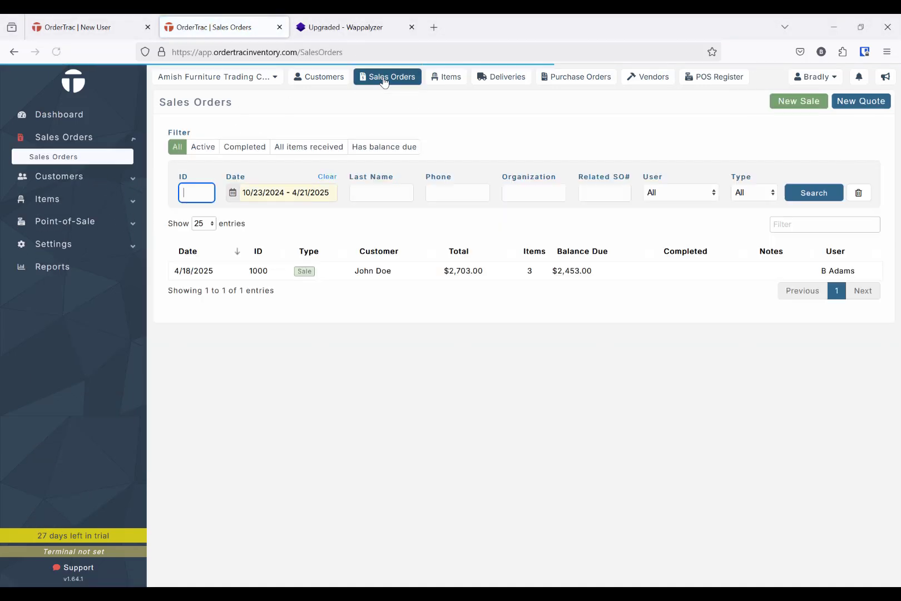
pyautogui.click(367, 270)
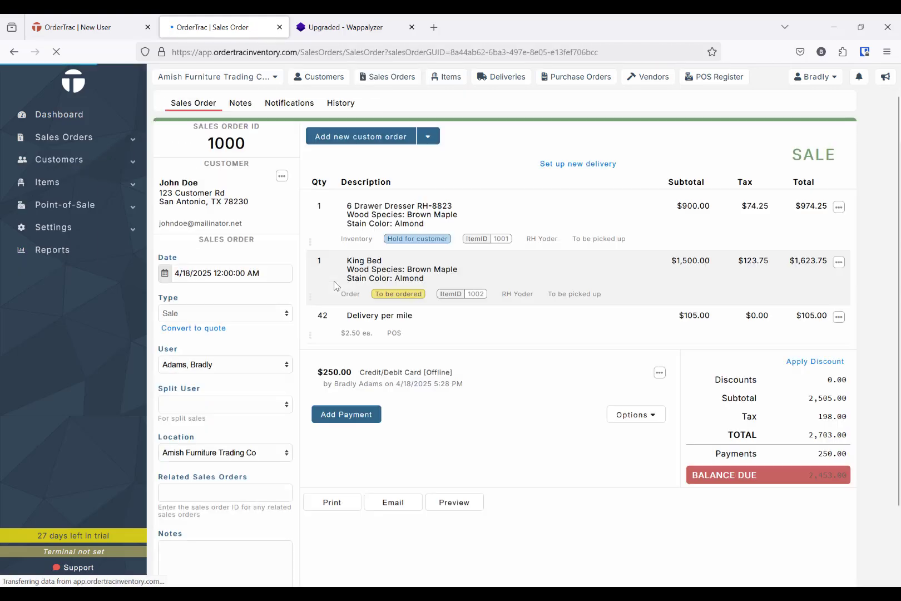
pyautogui.click(329, 508)
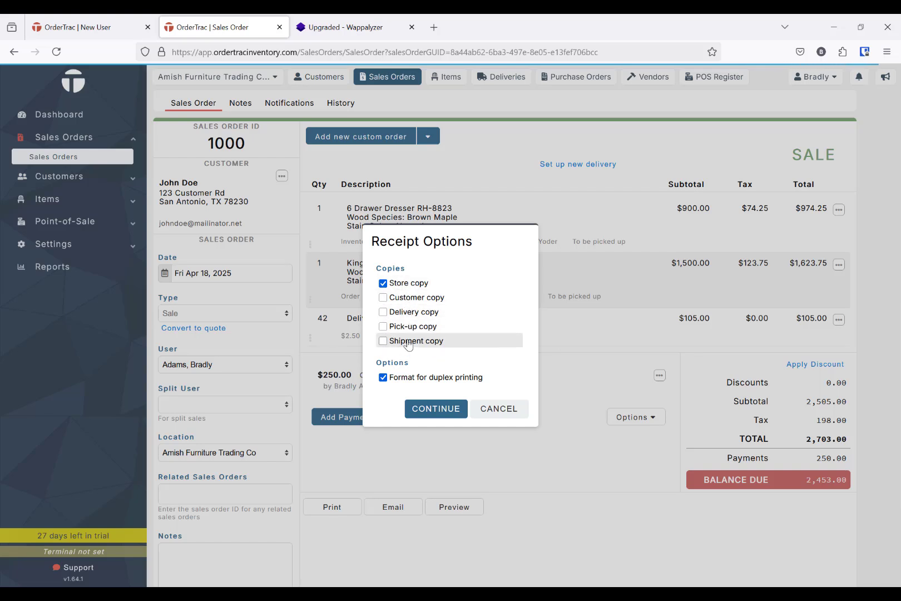
pyautogui.click(405, 303)
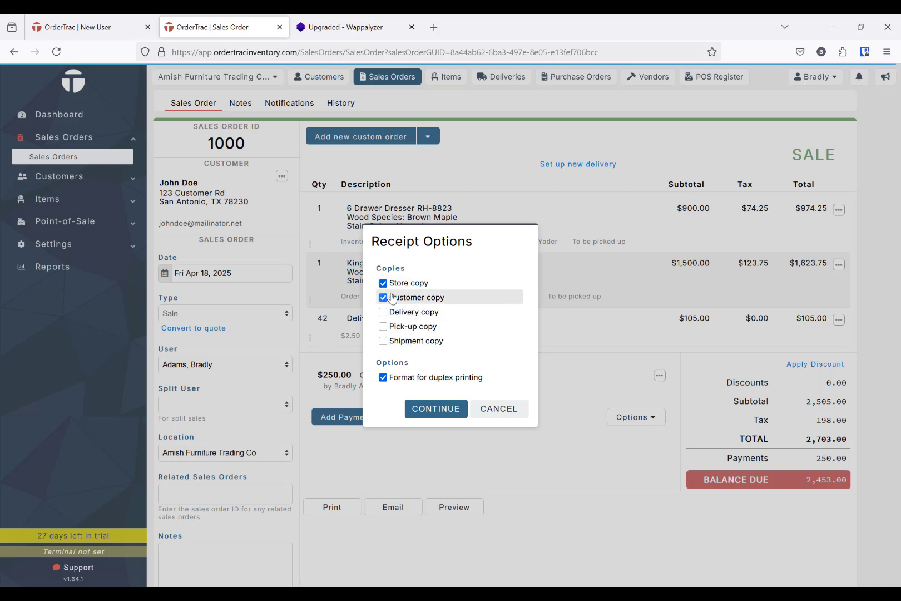
pyautogui.click(431, 411)
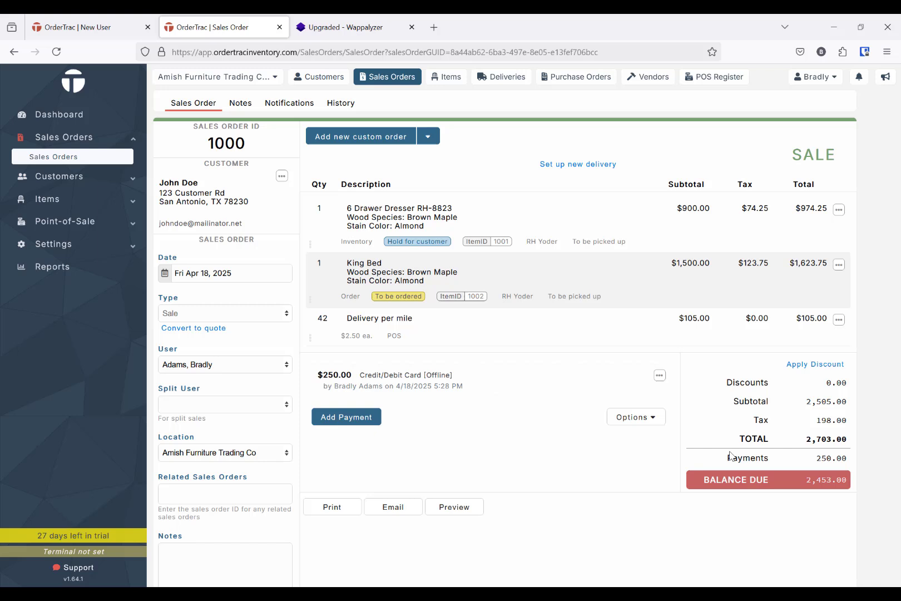
pyautogui.click(733, 454)
# Reopen the Terms and conditions sales order policy and review its placement settings and text.
pyautogui.click(70, 245)
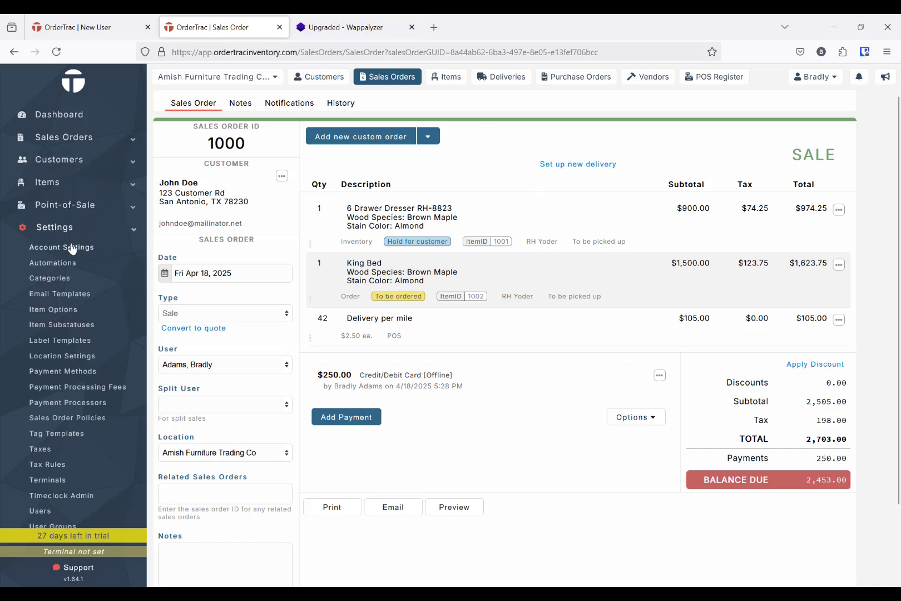
pyautogui.click(65, 420)
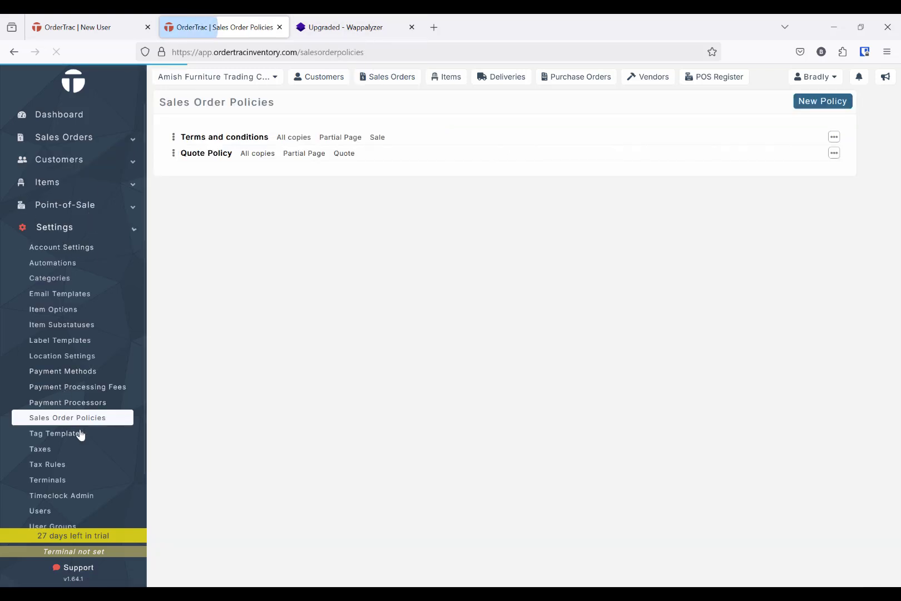
pyautogui.doubleClick(330, 137)
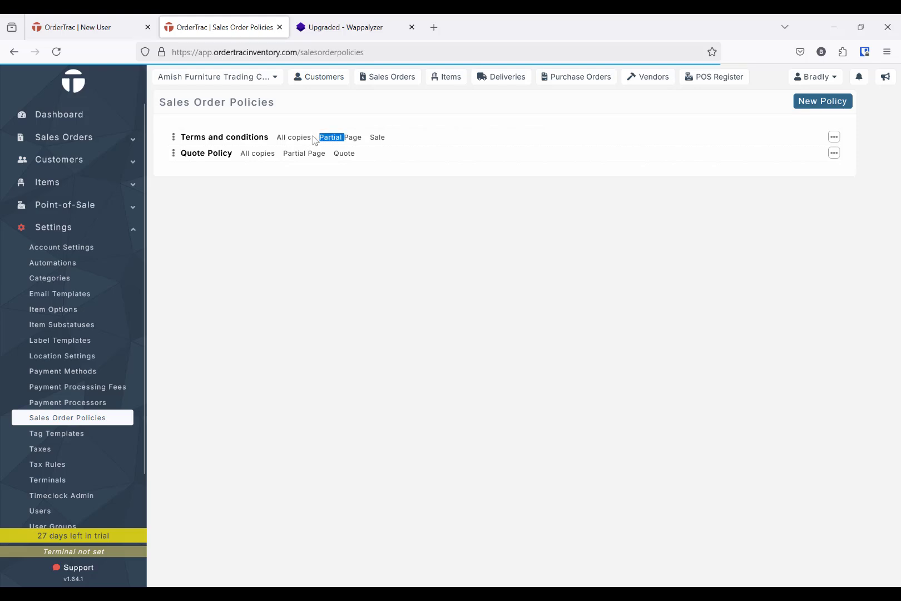
pyautogui.click(834, 136)
pyautogui.click(814, 159)
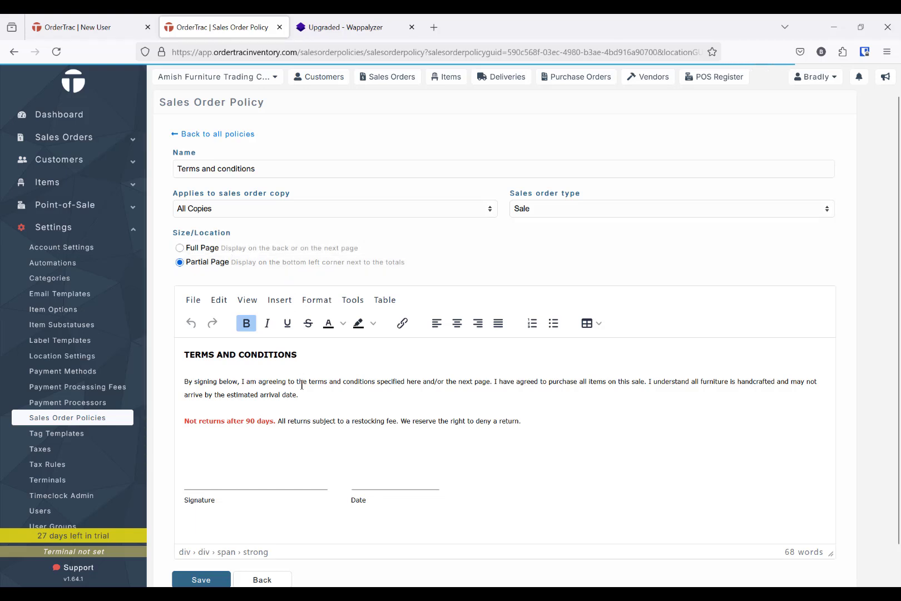
pyautogui.scroll(-1, 302, 384)
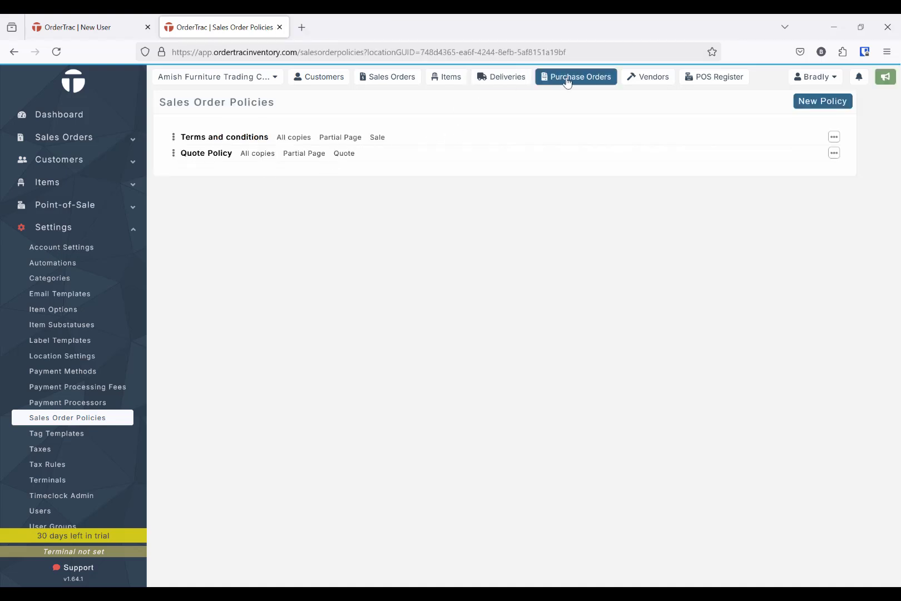
# Check the items list for inventory that is to be ordered, on order and in stock.
pyautogui.click(448, 84)
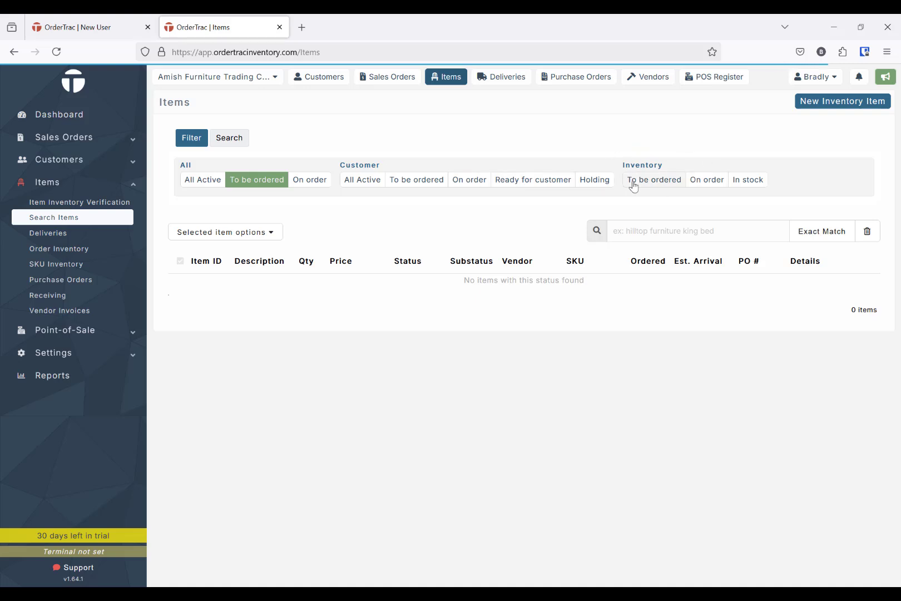
pyautogui.click(659, 180)
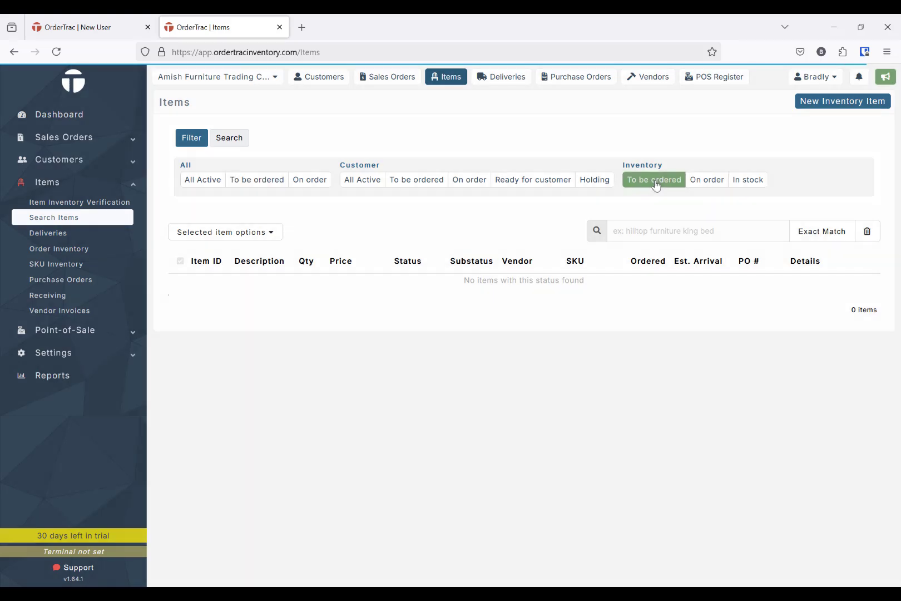
pyautogui.click(712, 181)
pyautogui.click(752, 180)
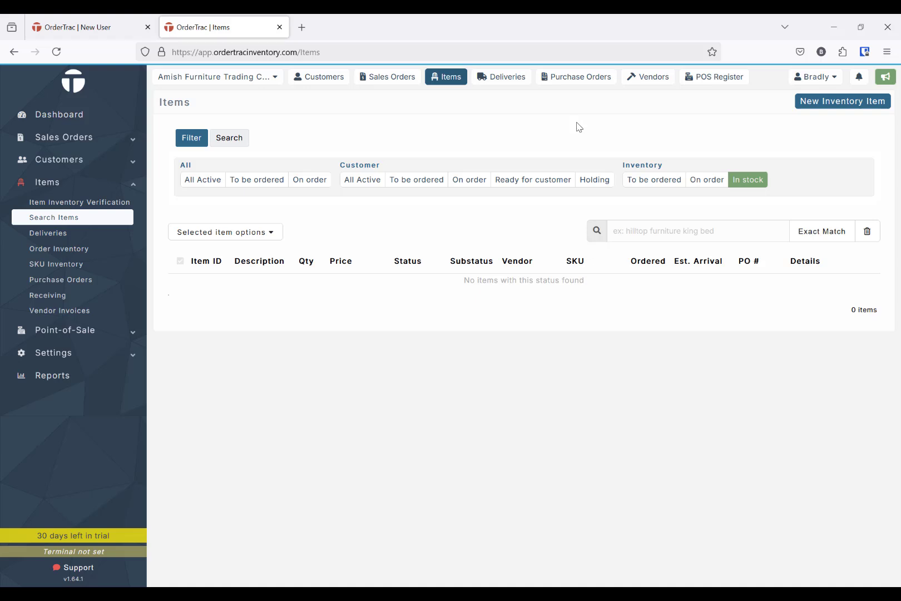
# Start a new inventory item with a price of $1000, leaving the SKU and category empty.
pyautogui.click(818, 108)
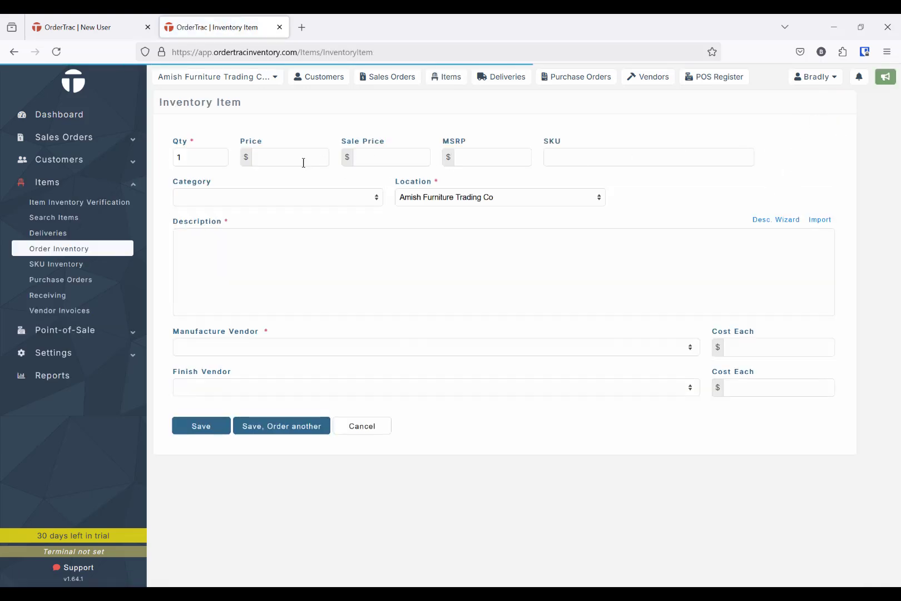
pyautogui.click(272, 160)
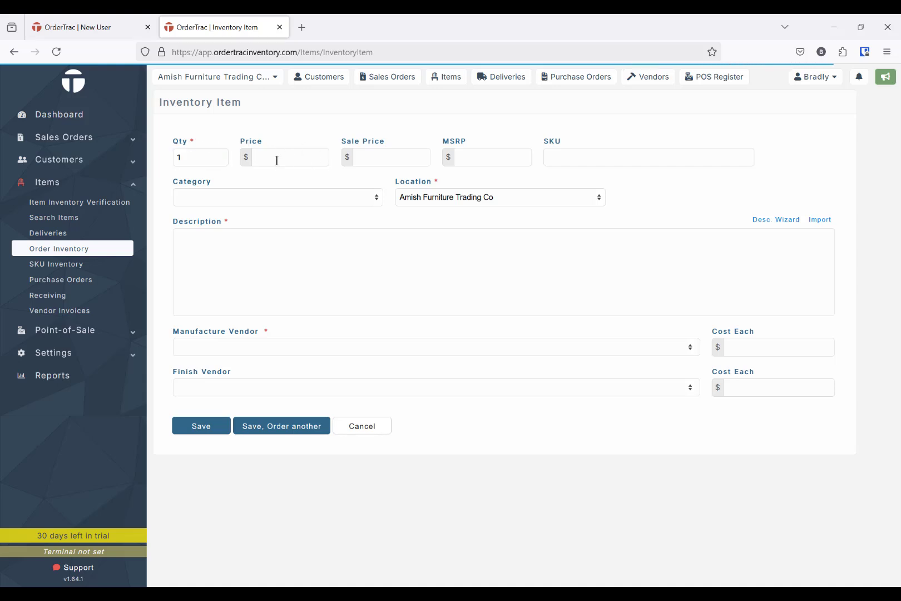
pyautogui.write('1000')
pyautogui.click(601, 158)
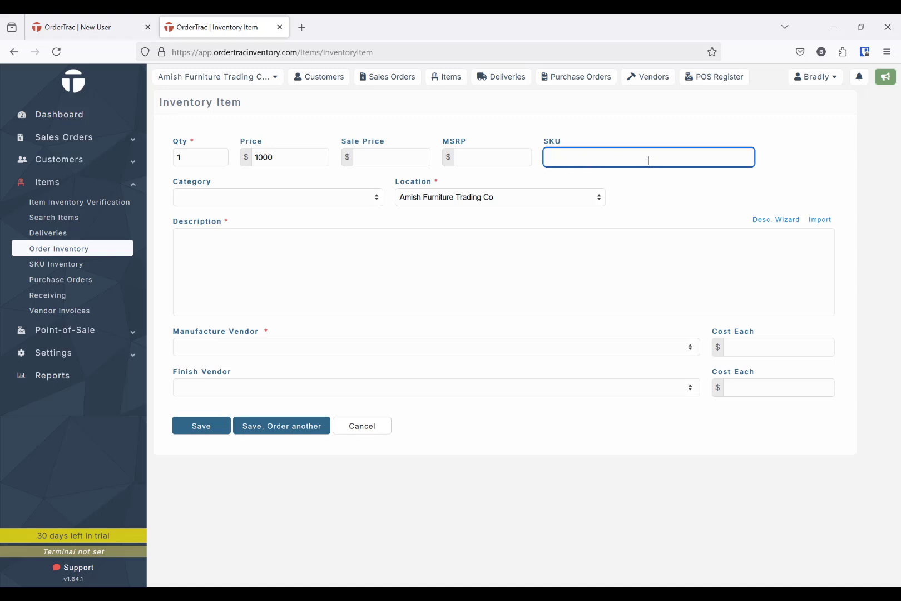
pyautogui.click(336, 198)
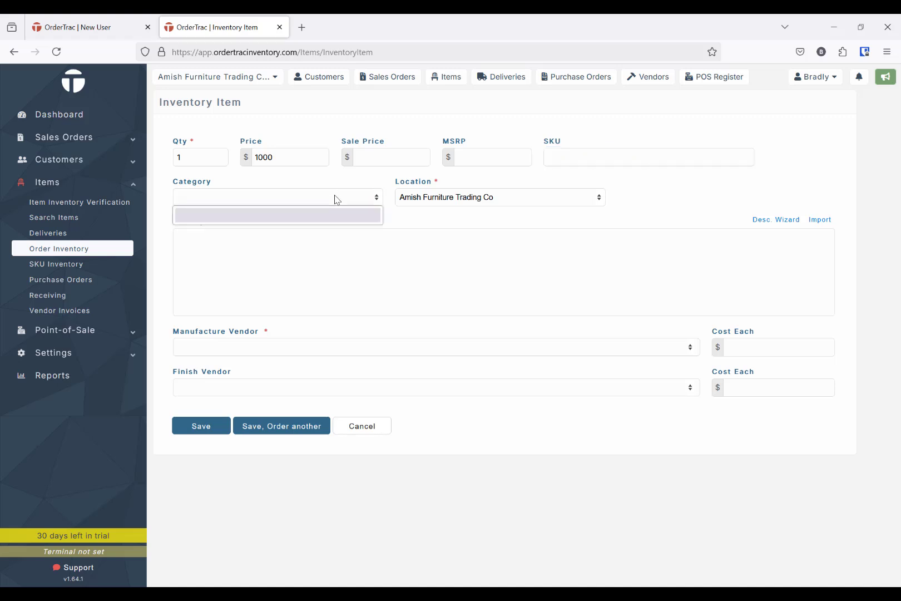
pyautogui.click(335, 199)
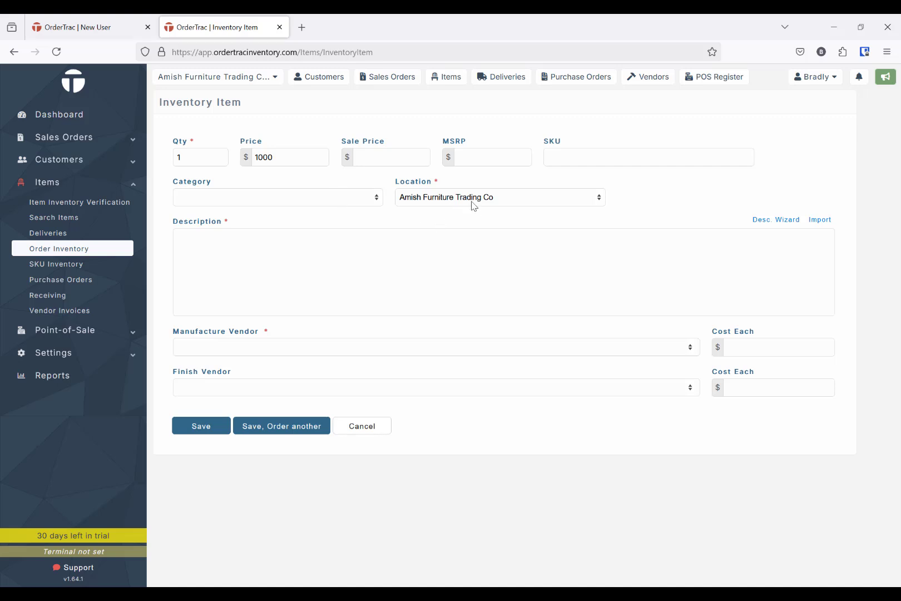
# Describe the inventory item as "42×54 Table", "Burnt Hickory" and "Brown Maple" on separate lines.
pyautogui.click(236, 256)
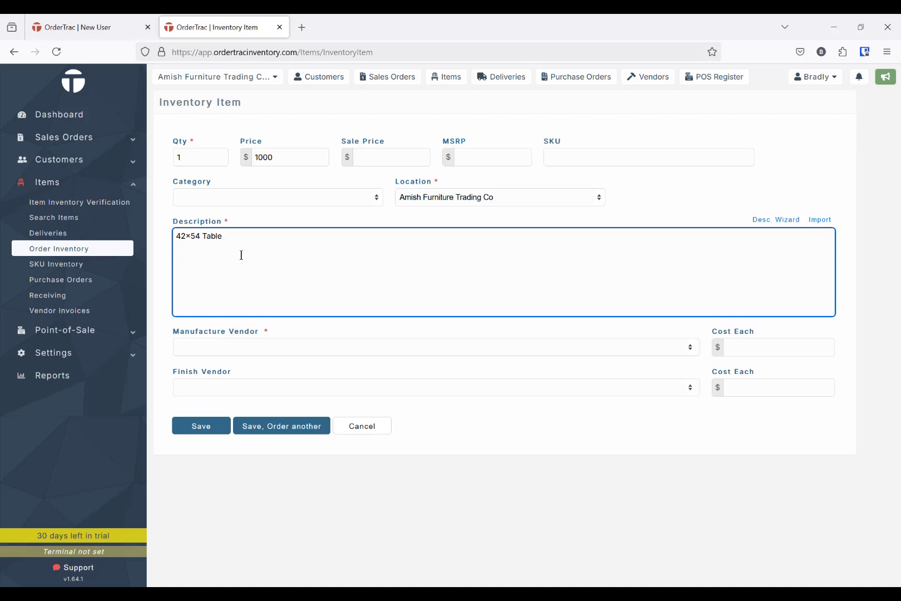
pyautogui.write('OC')
pyautogui.press('BackSpace')
pyautogui.press('BackSpace')
pyautogui.press('BackSpace')
pyautogui.press('BackSpace')
pyautogui.write('Burn')
pyautogui.write('Brown Maple')
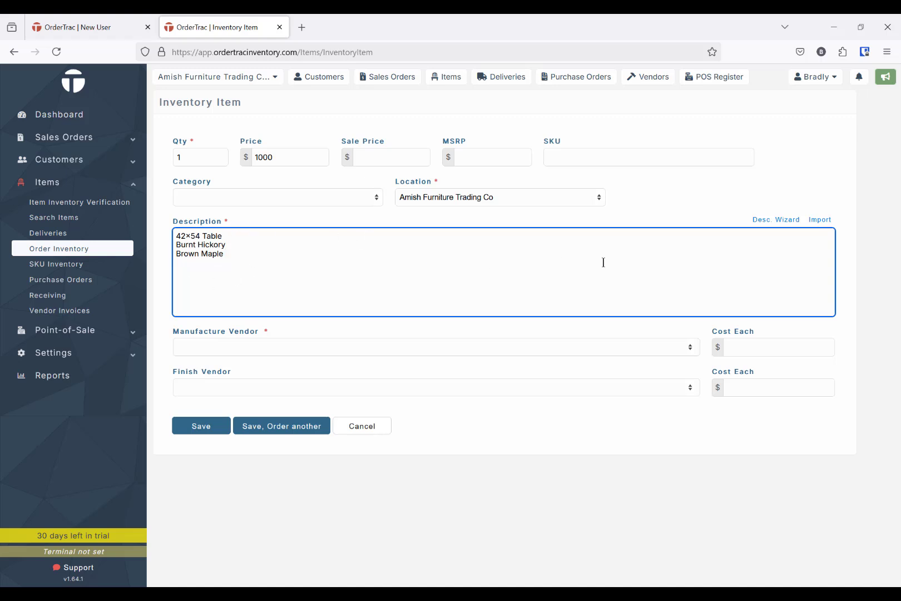
# Check which options the item description wizard offers and close it without saving.
pyautogui.click(772, 221)
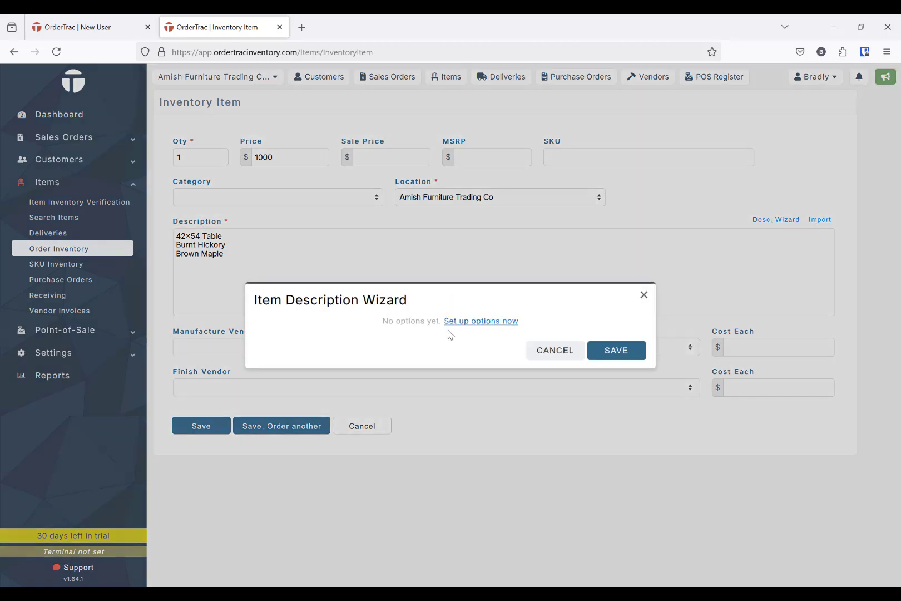
pyautogui.click(555, 350)
pyautogui.click(55, 353)
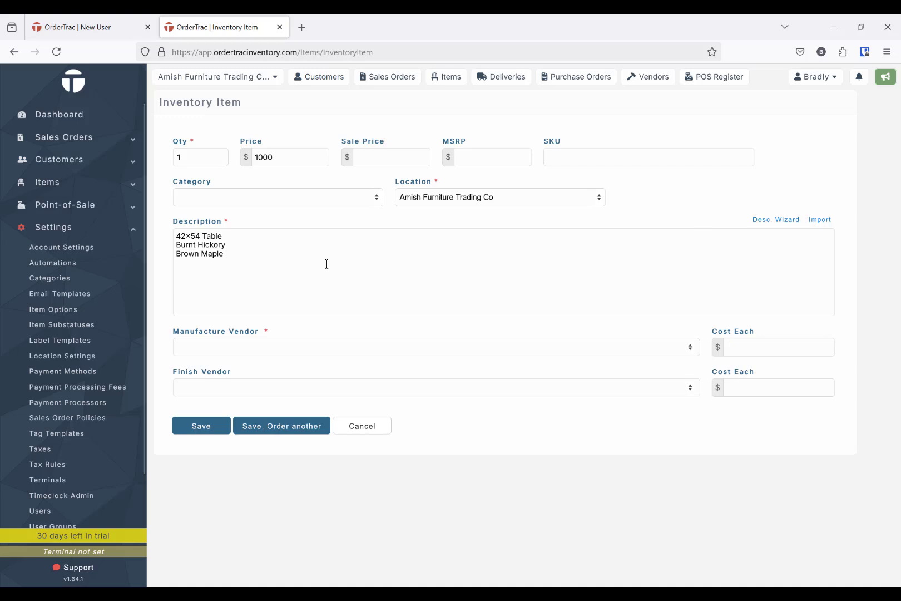
# Save the item with manufacture vendor RH Yoder at $500 and finish vendor Spectrum Finishing at $50, and list the inventory to be ordered.
pyautogui.click(260, 350)
pyautogui.click(227, 377)
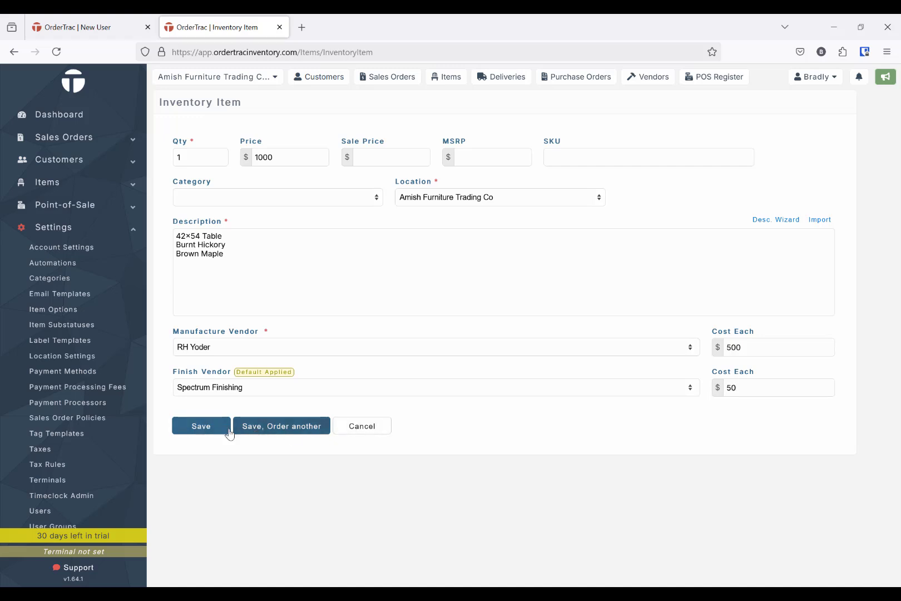
pyautogui.click(201, 431)
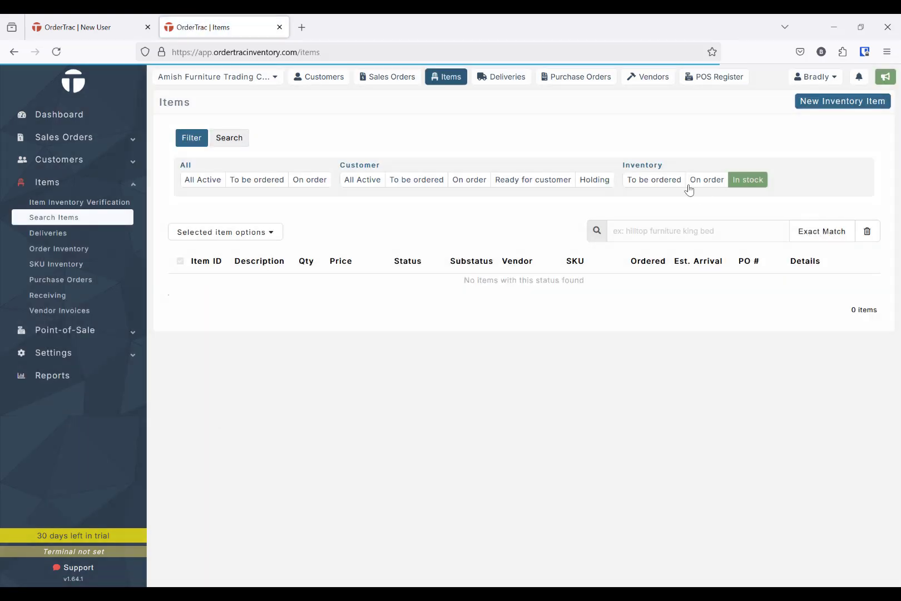
pyautogui.click(652, 184)
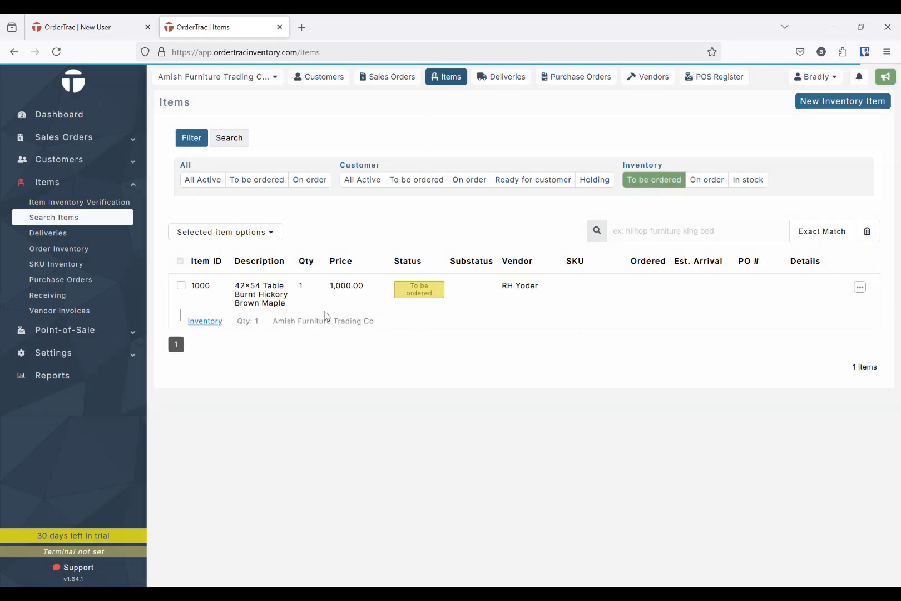
# Create an item option named "Table Size" for the Dining category, save it and start another option.
pyautogui.click(54, 351)
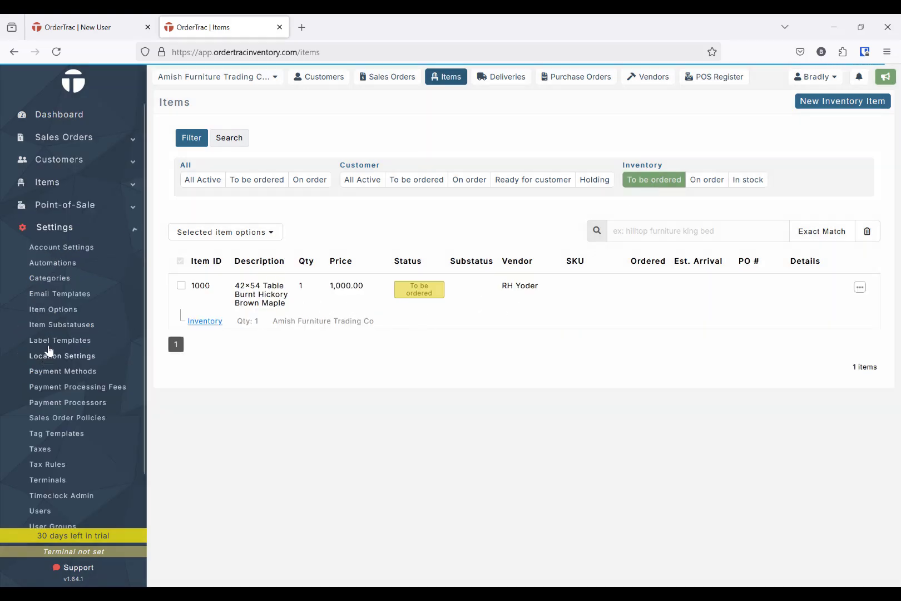
pyautogui.click(51, 315)
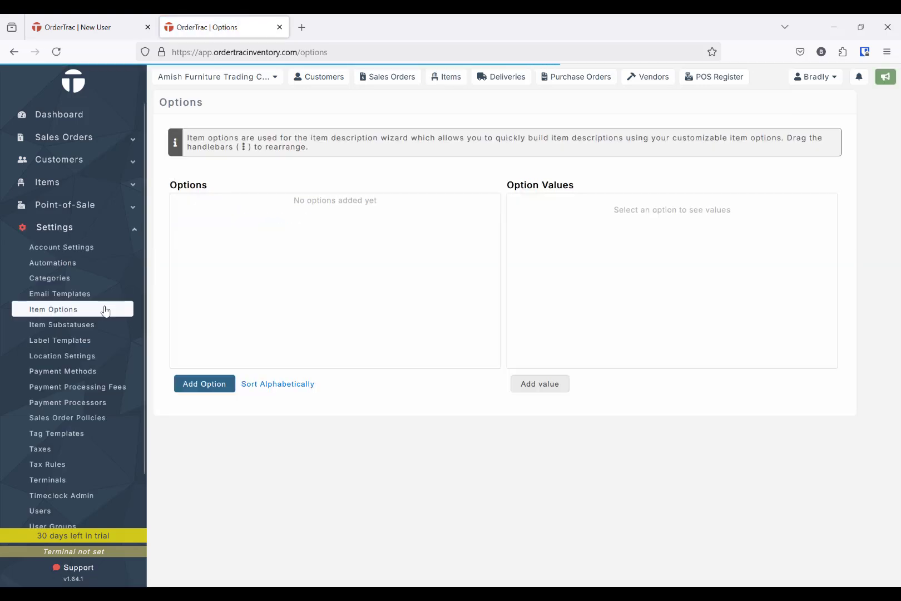
pyautogui.click(202, 389)
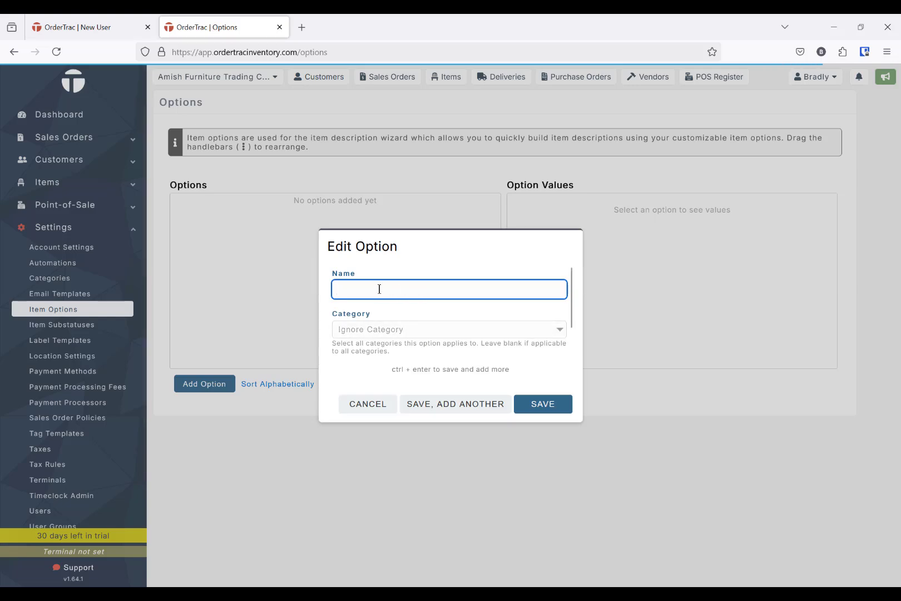
pyautogui.write('Table Size')
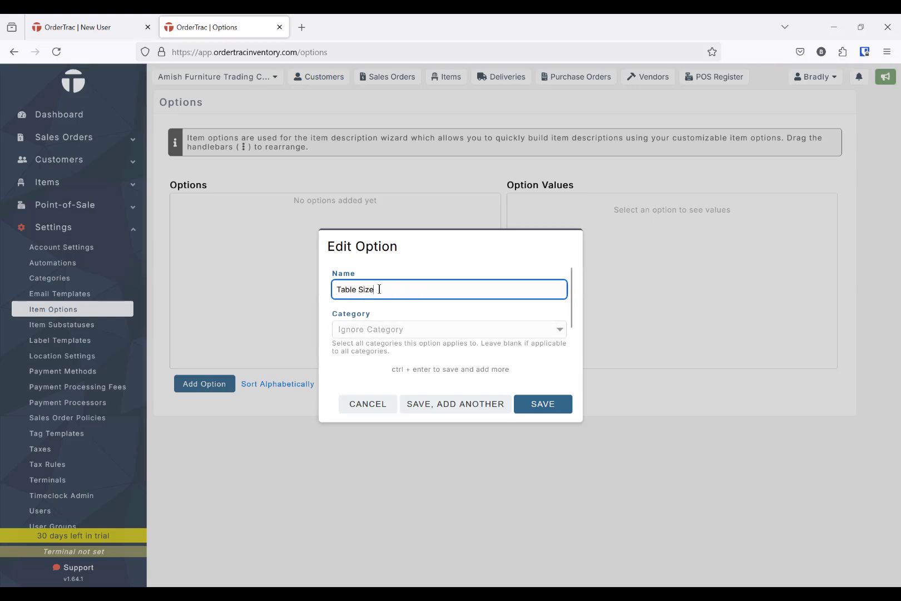
pyautogui.click(403, 329)
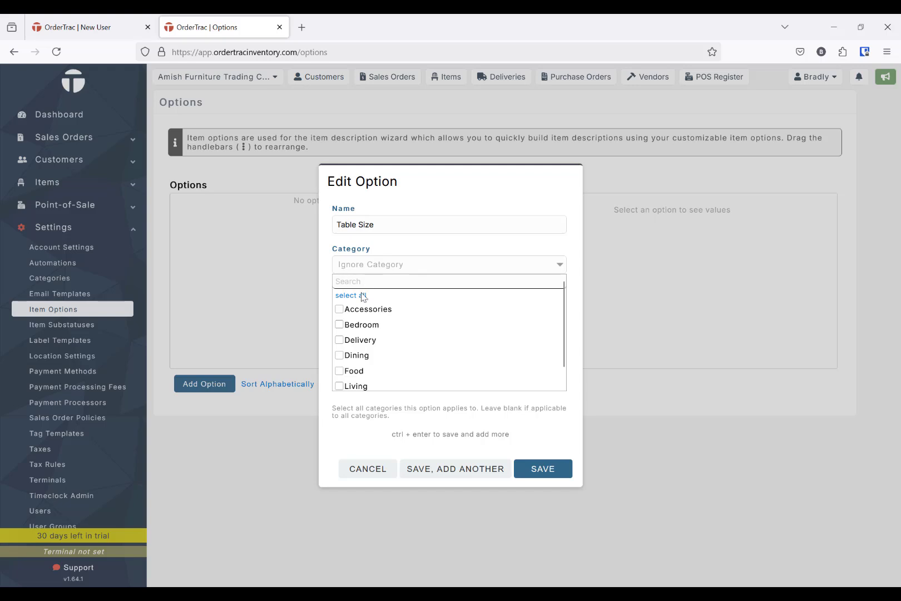
pyautogui.click(392, 354)
pyautogui.click(369, 424)
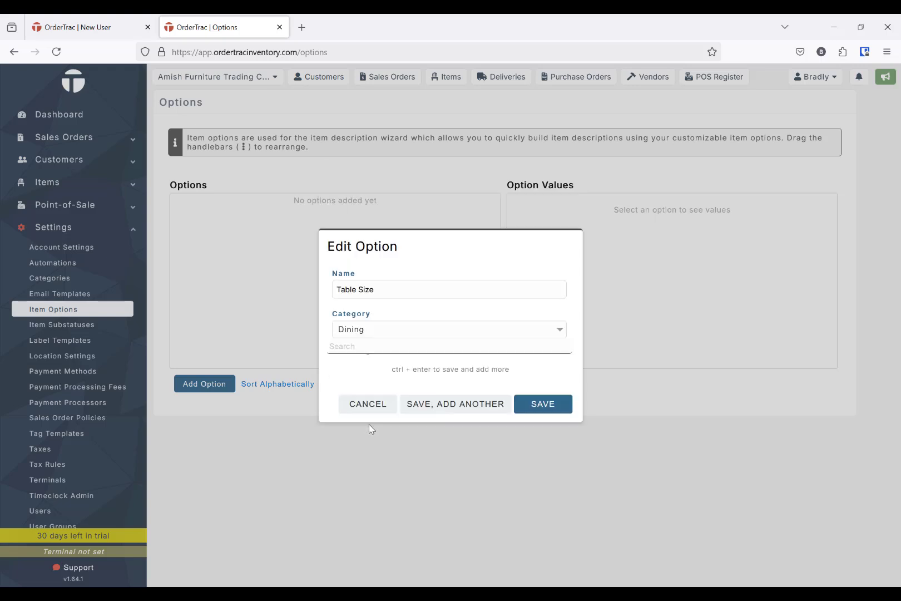
pyautogui.click(415, 403)
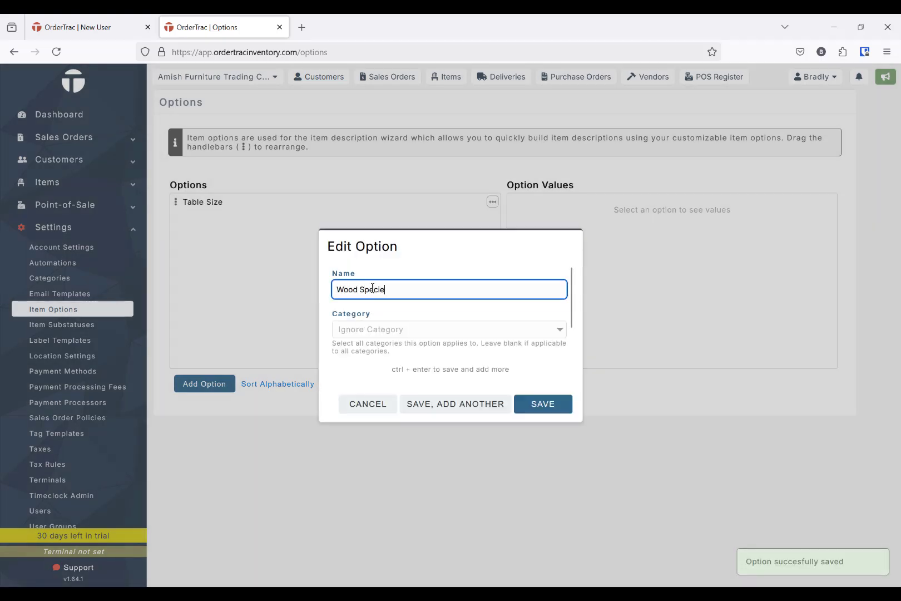
# Create the "Wood Species" option for the Bedroom, Dining and Living categories, save it and start another option.
pyautogui.click(424, 329)
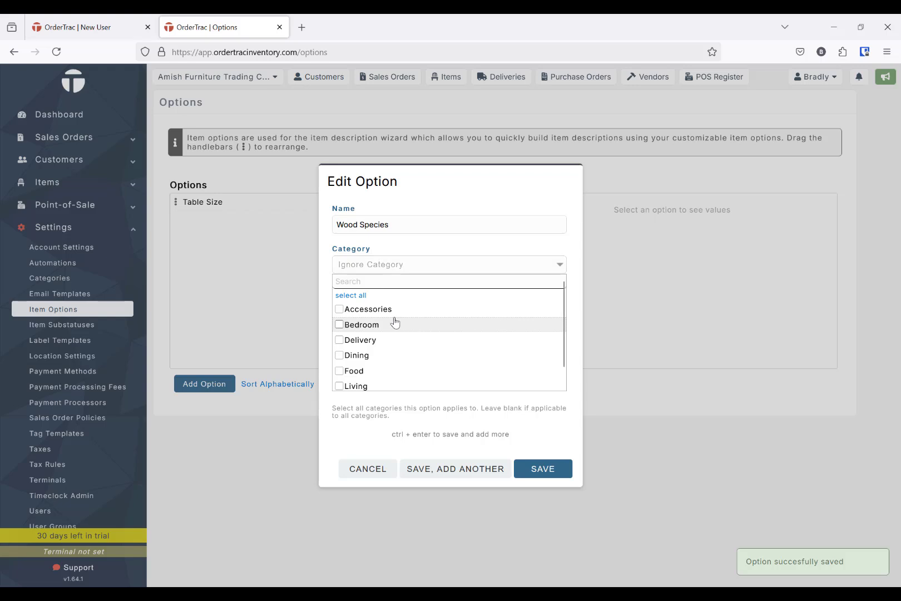
pyautogui.click(380, 327)
pyautogui.click(378, 357)
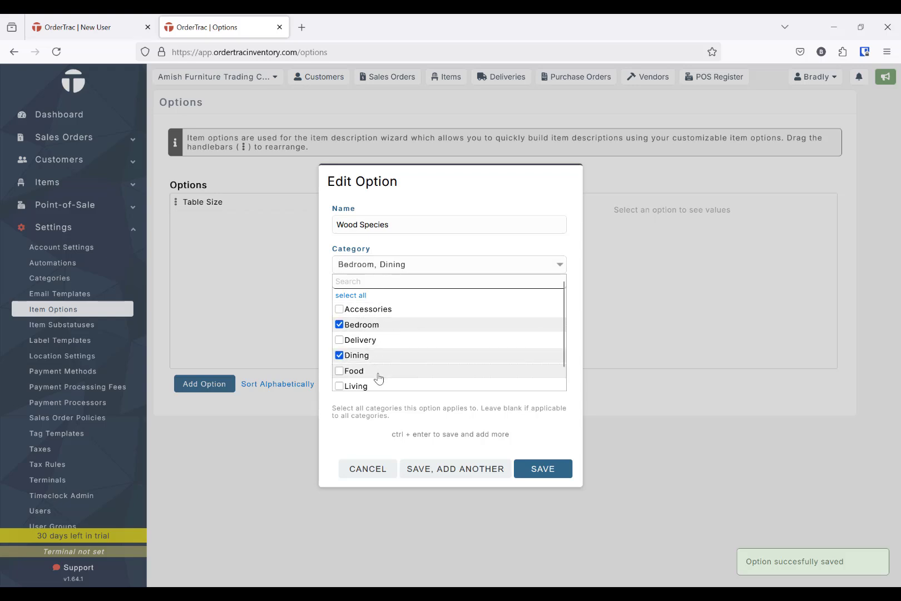
pyautogui.click(378, 385)
pyautogui.scroll(-1, 383, 373)
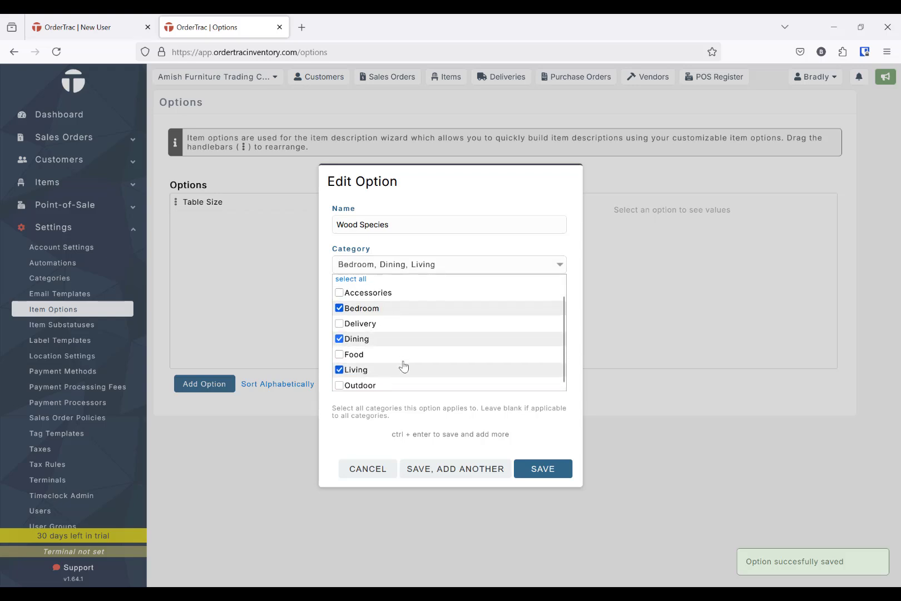
pyautogui.click(381, 387)
pyautogui.click(382, 387)
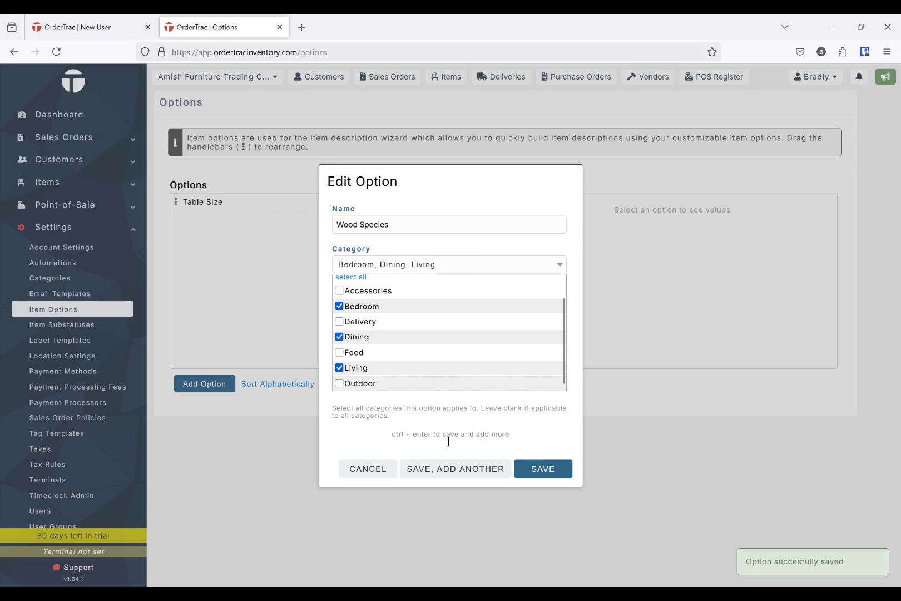
pyautogui.click(453, 472)
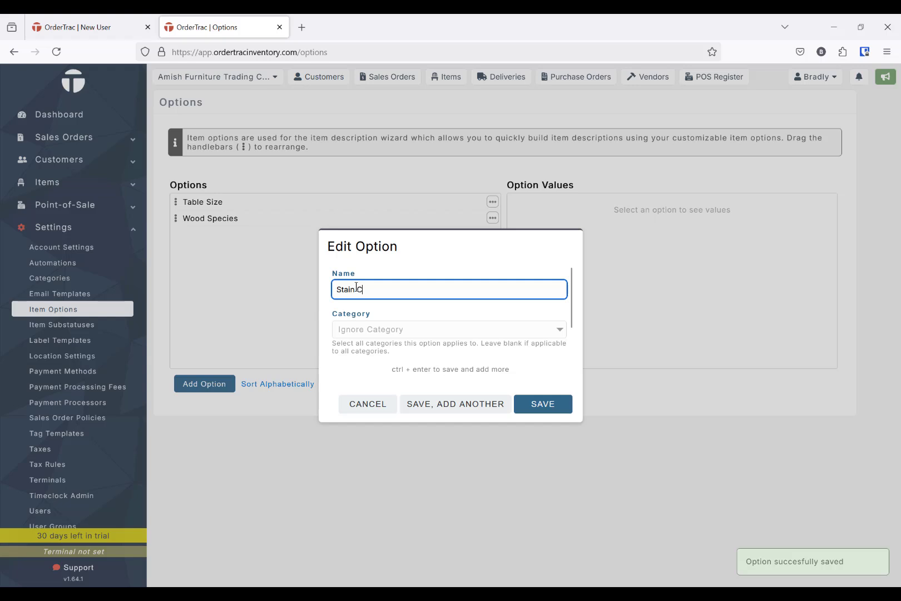
# Create the "Stain Color" option for the Bedroom, Dining and Living categories and save it.
pyautogui.press('BackSpace')
pyautogui.write('Color')
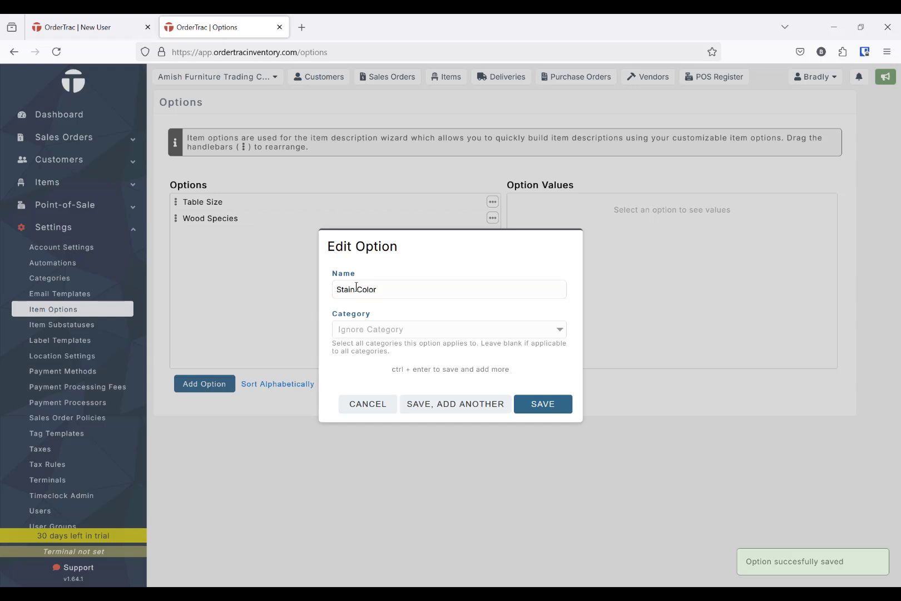
pyautogui.click(397, 328)
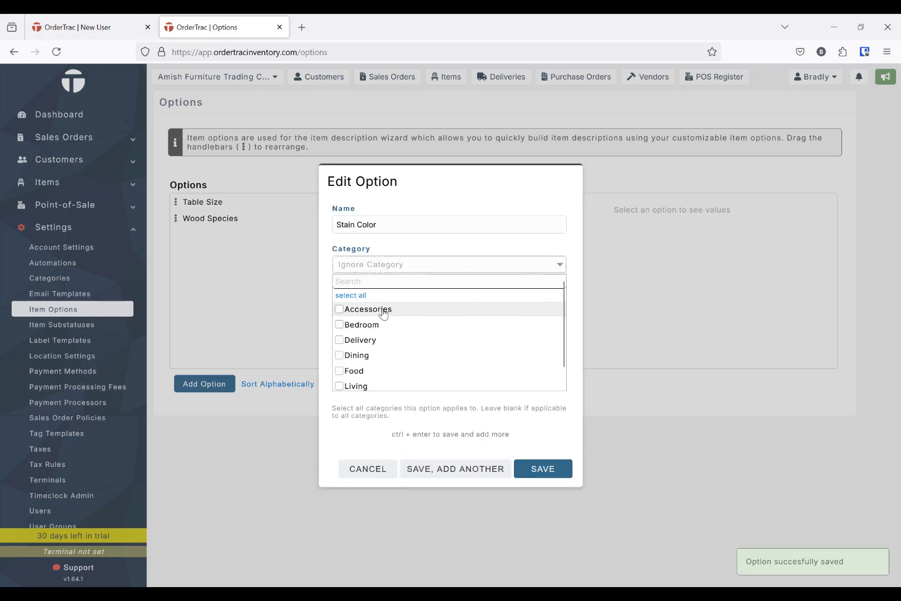
pyautogui.click(384, 324)
pyautogui.click(374, 355)
pyautogui.click(356, 386)
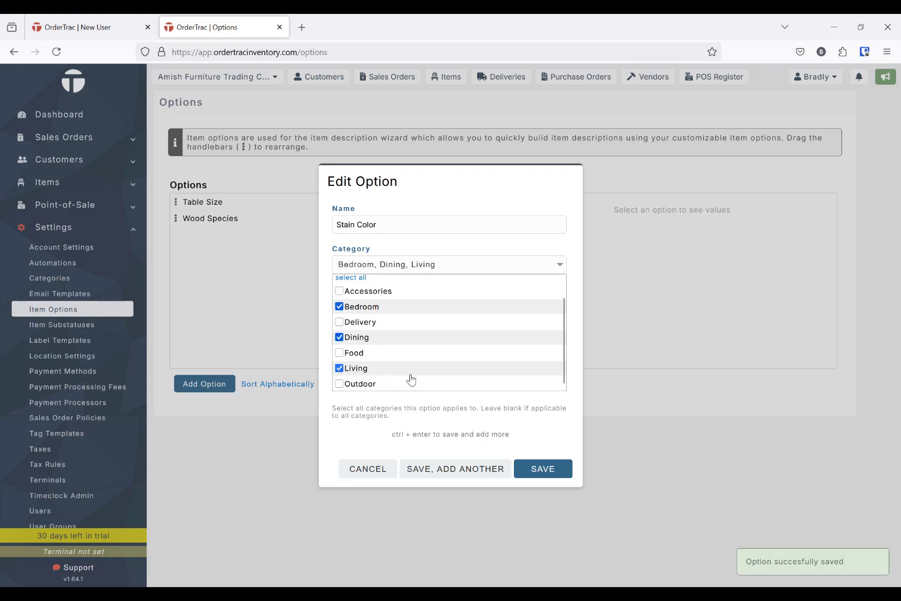
pyautogui.click(543, 469)
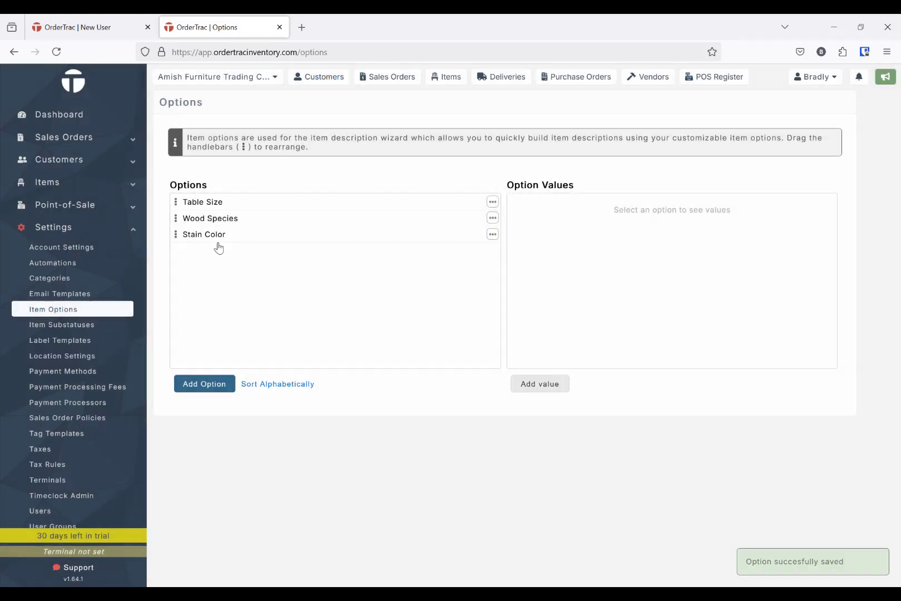
# Add the values 42×54, 48×48 and 54×54 to the Table Size option.
pyautogui.click(205, 202)
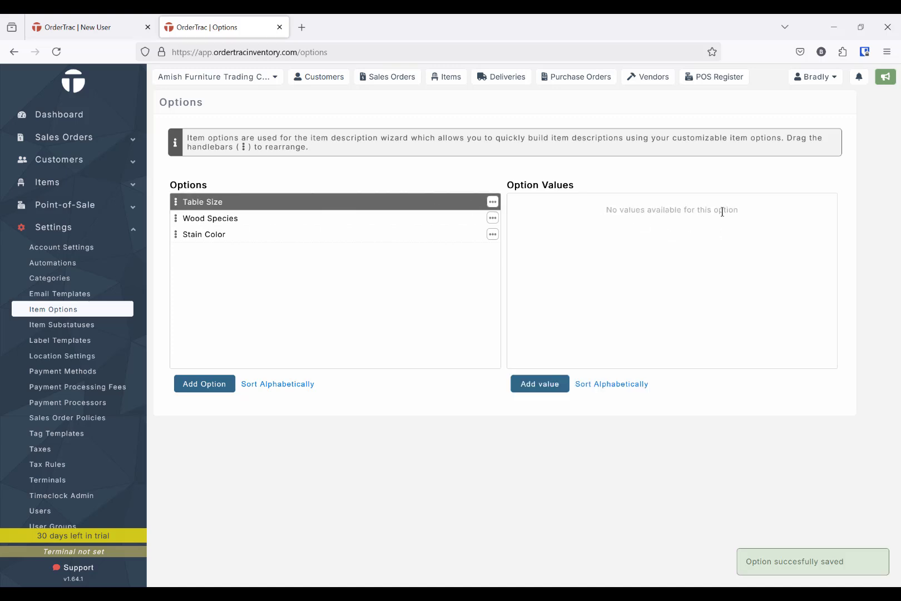
pyautogui.click(535, 385)
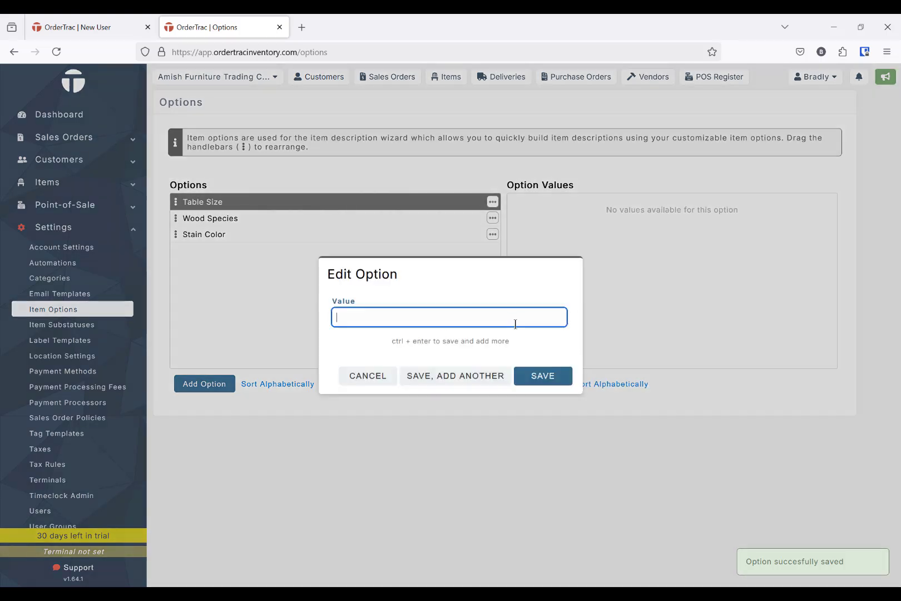
pyautogui.write('42x54')
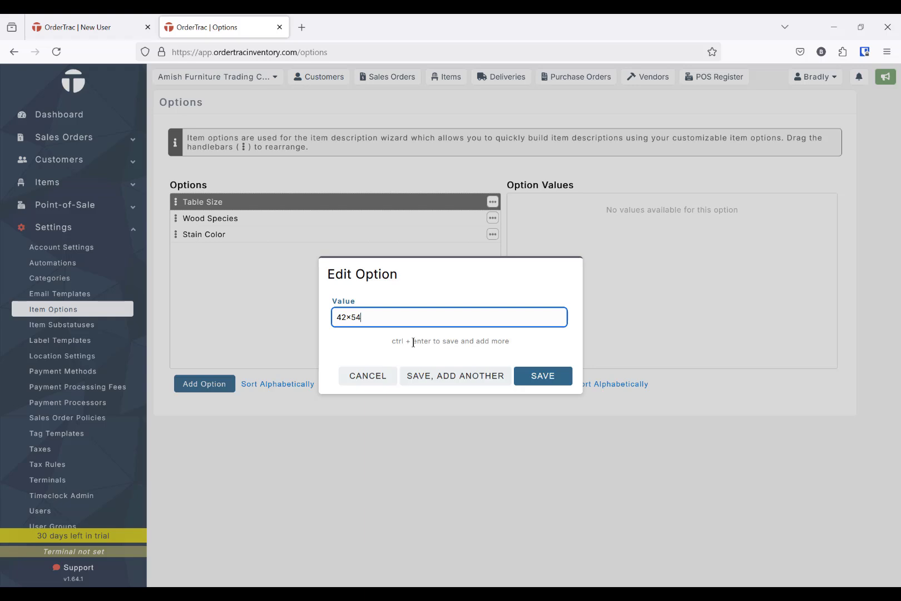
pyautogui.hotkey('ctrl', 'Return')
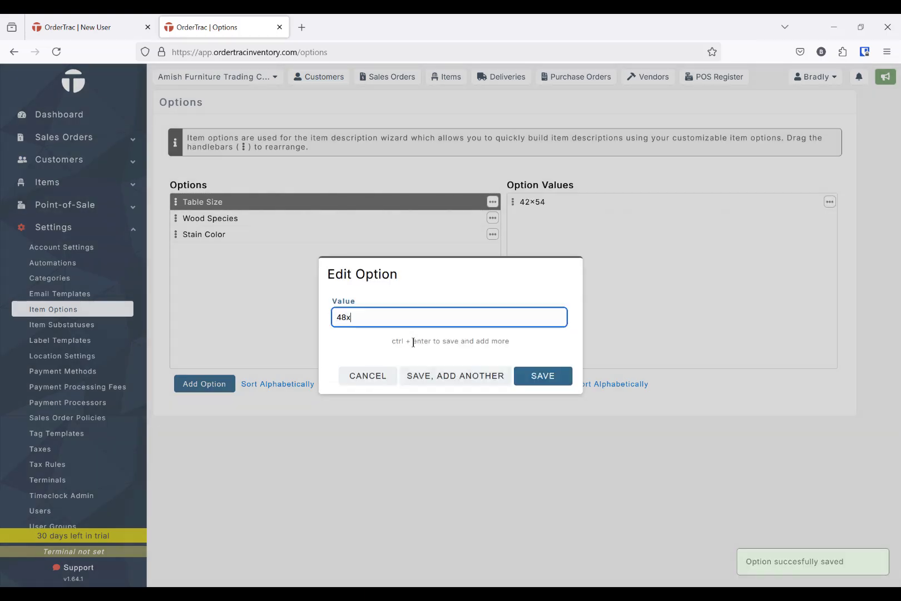
pyautogui.hotkey('ctrl', 'Return')
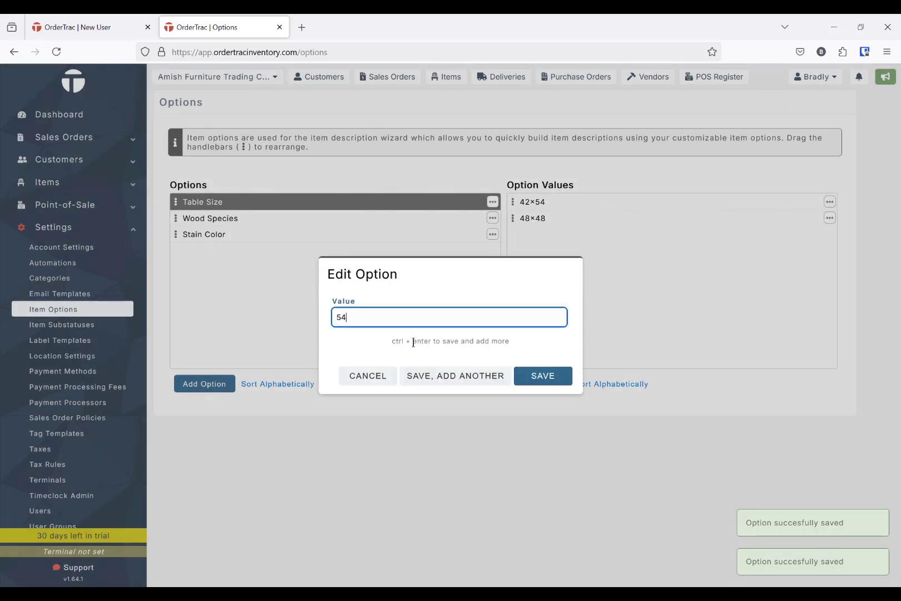
pyautogui.press('Return')
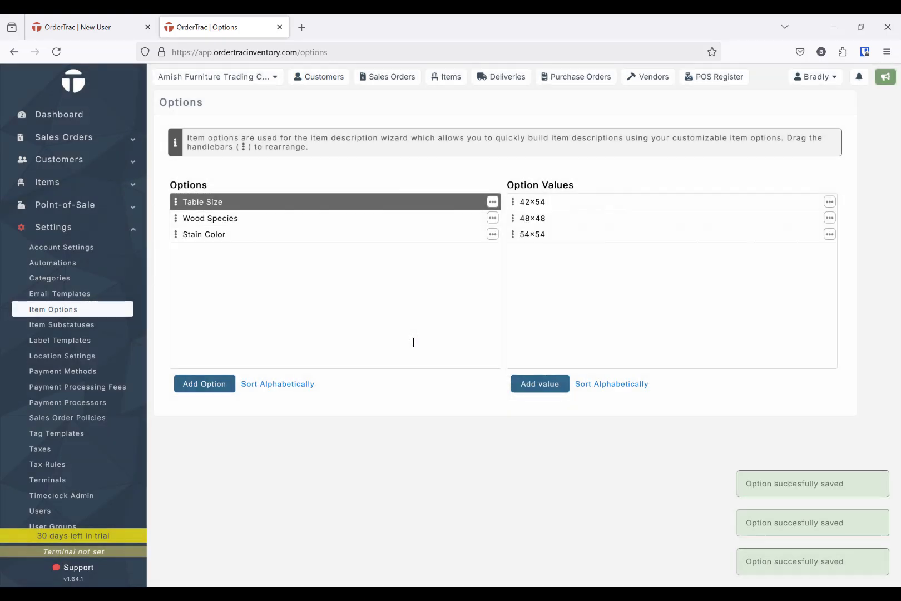
# Add the values Brown Maple, Hickory and White Oak to the Wood Species option.
pyautogui.click(247, 221)
pyautogui.click(547, 377)
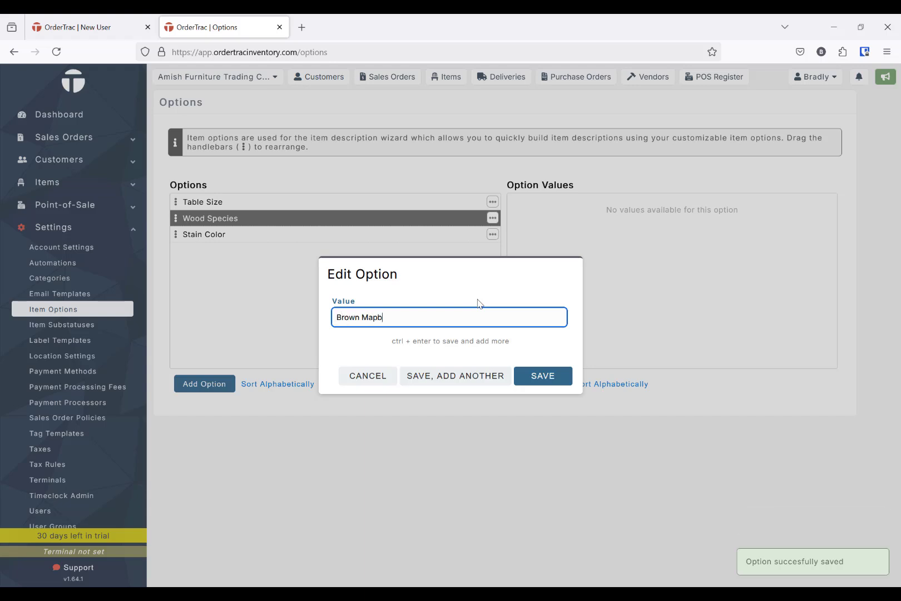
pyautogui.write('Brown Maple')
pyautogui.hotkey('ctrl', 'Return')
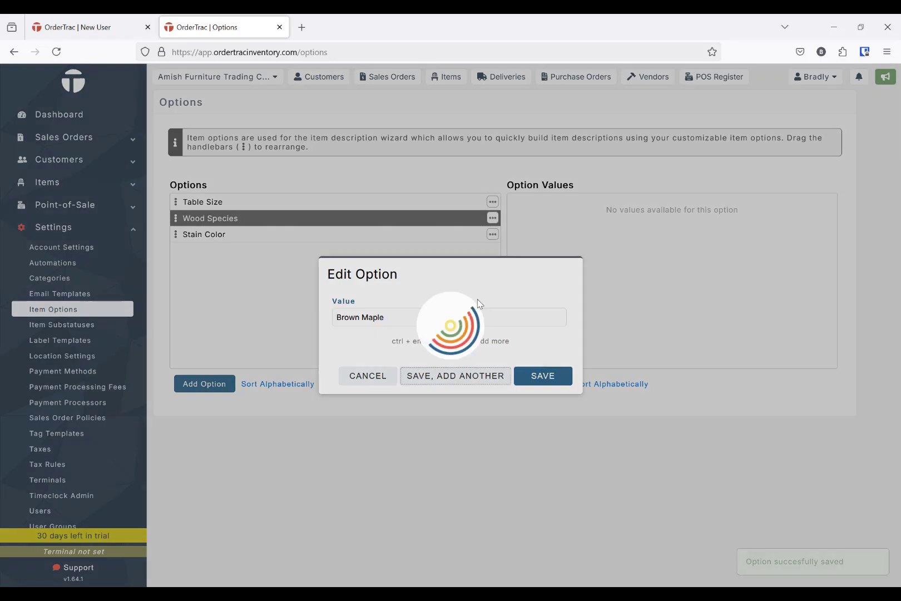
pyautogui.write('Hickory')
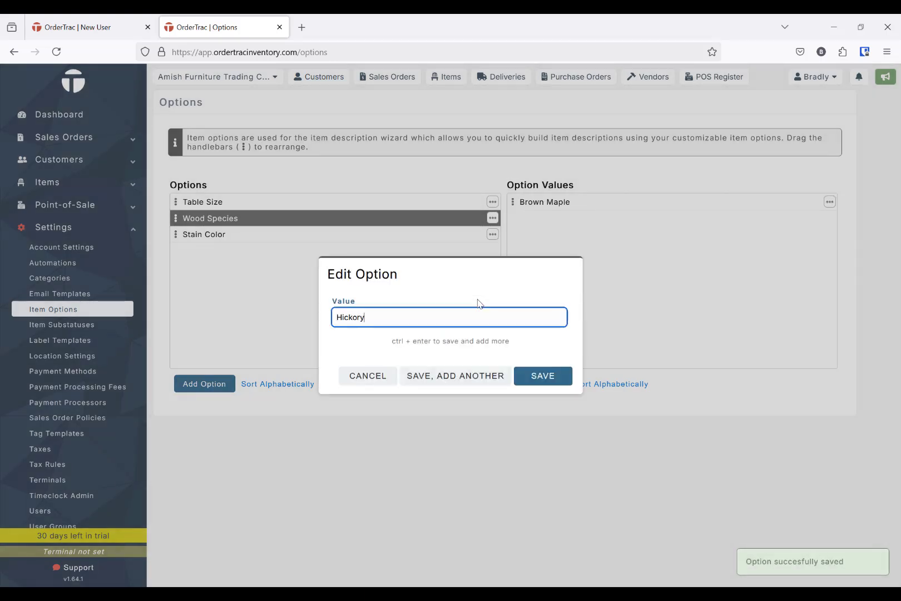
pyautogui.hotkey('ctrl', 'Return')
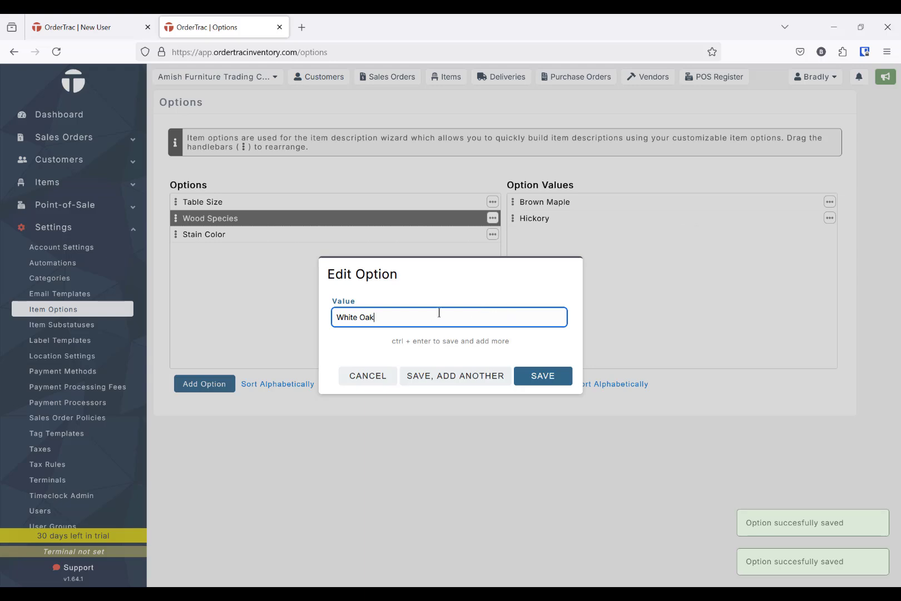
pyautogui.click(531, 377)
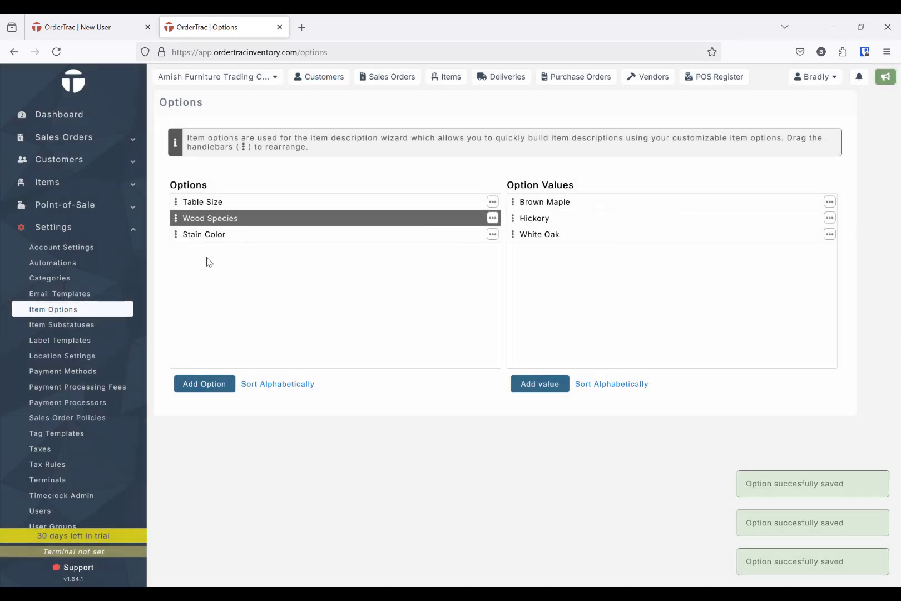
# Add the values Almond, Burnt Hickory and Dark Coffee to the Stain Color option.
pyautogui.click(219, 240)
pyautogui.click(539, 385)
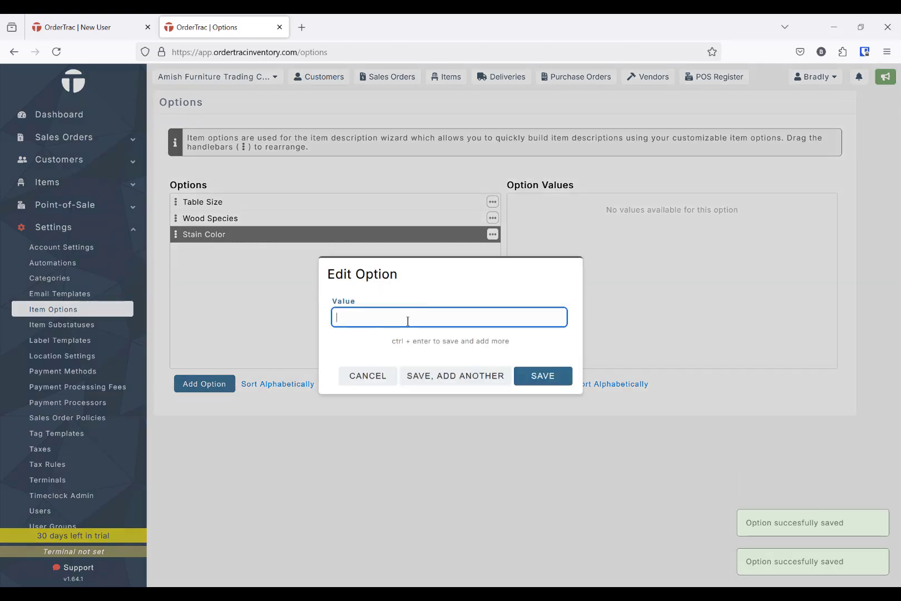
pyautogui.write('Almond')
pyautogui.press('Return')
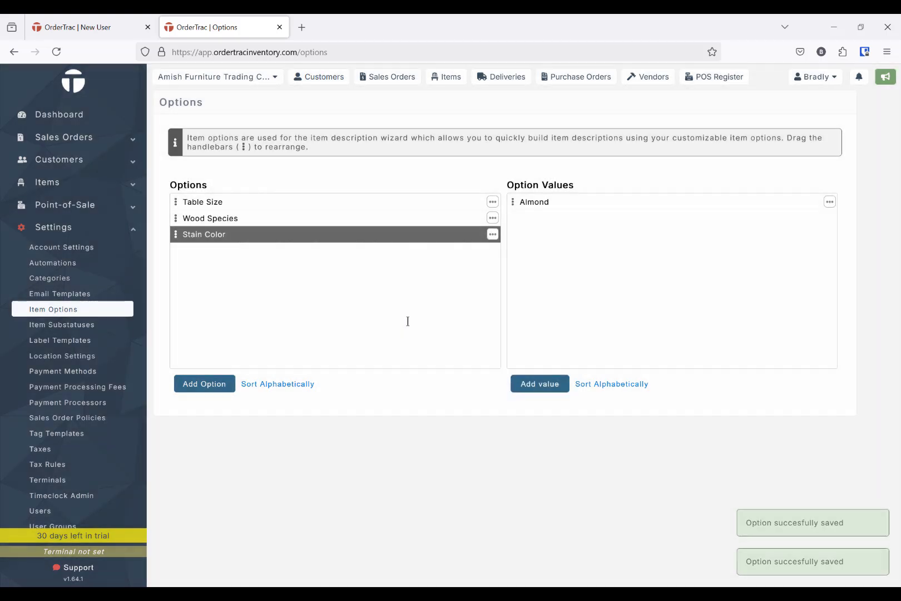
pyautogui.click(532, 381)
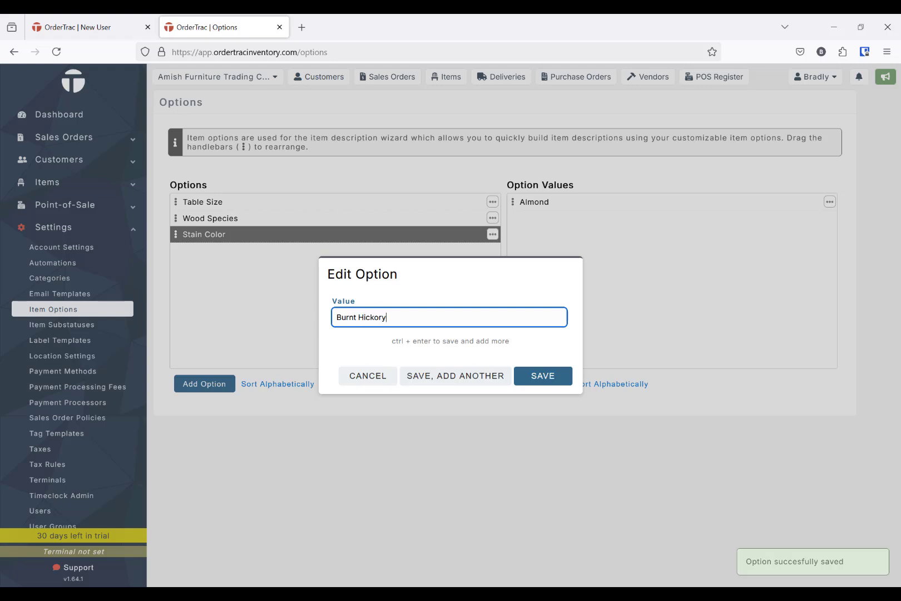
pyautogui.hotkey('ctrl', 'Return')
pyautogui.write('Dark Coffee')
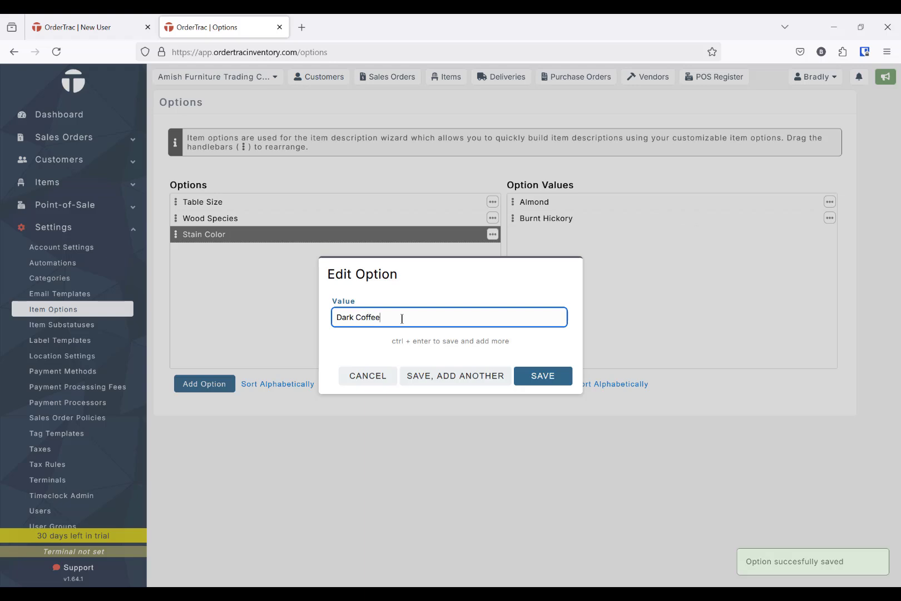
pyautogui.click(536, 383)
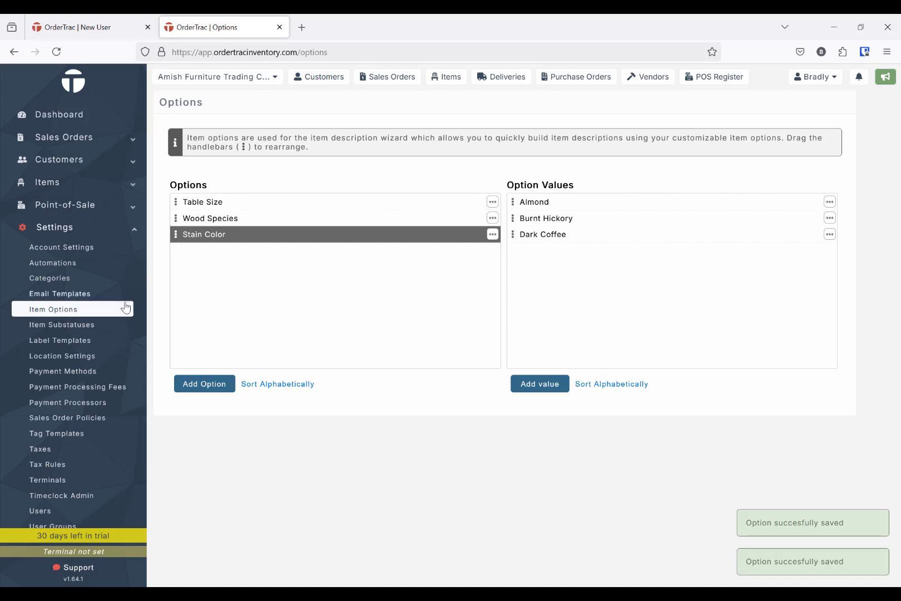
# Open a blank inventory item form to check its category choices.
pyautogui.click(445, 78)
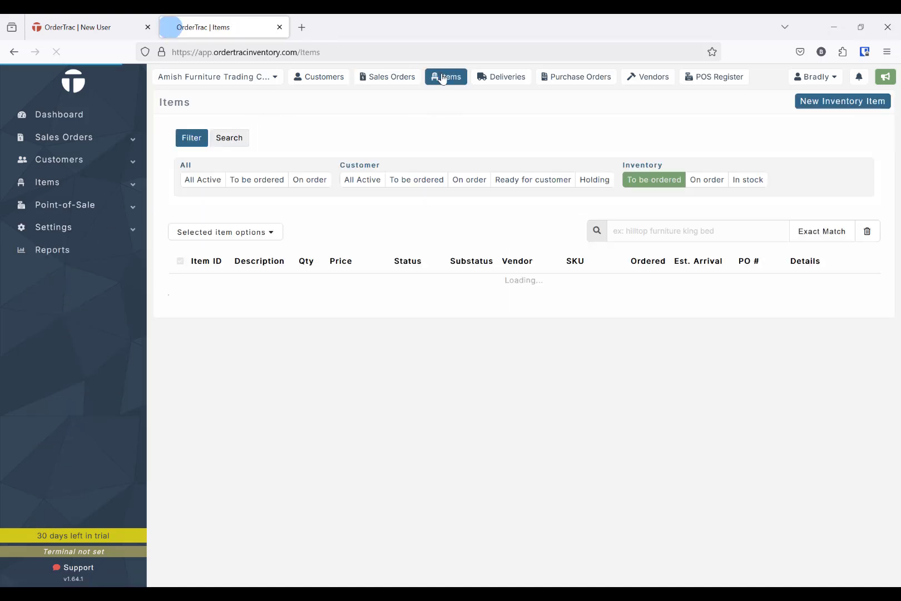
pyautogui.click(820, 104)
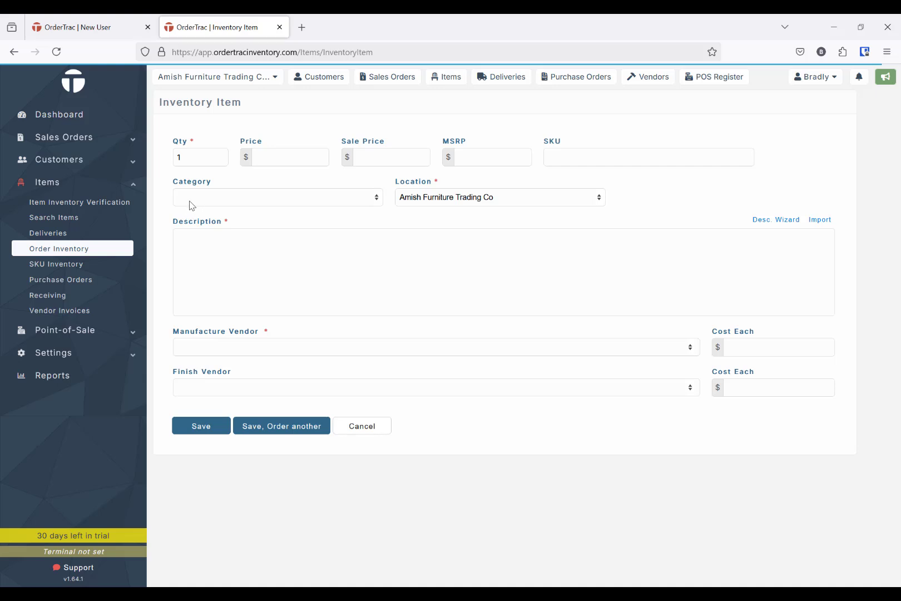
# In the category settings, mark the Accessories category as used for items and save it.
pyautogui.click(50, 352)
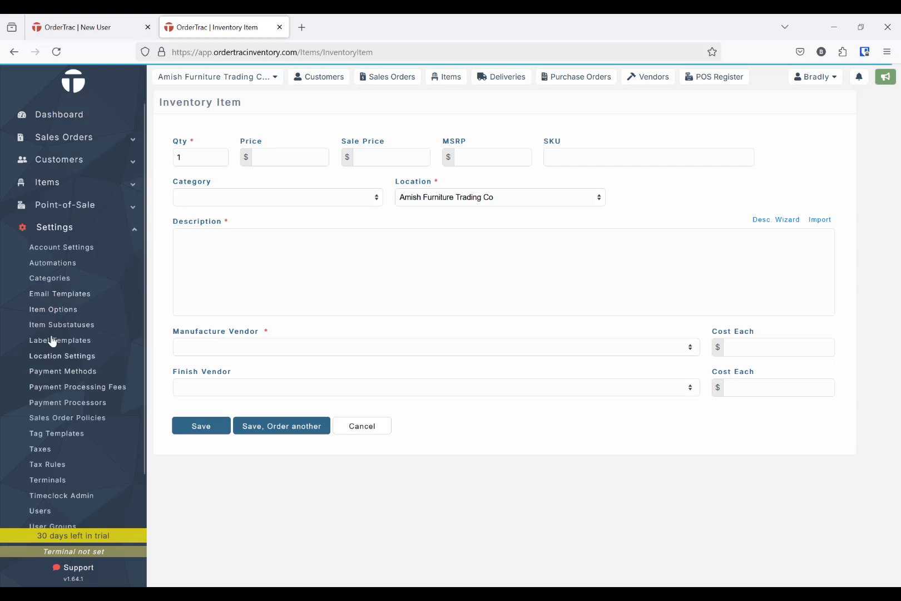
pyautogui.click(50, 278)
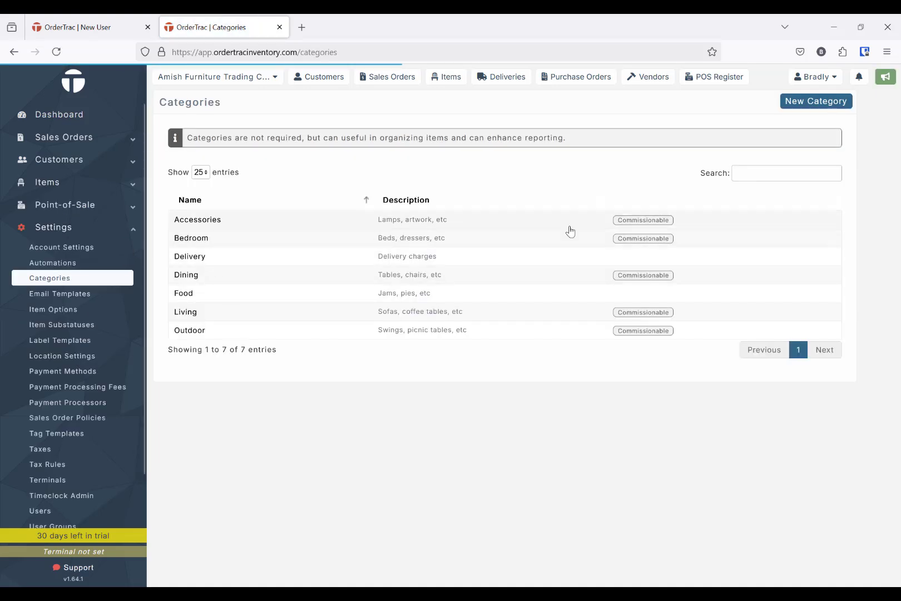
pyautogui.click(480, 227)
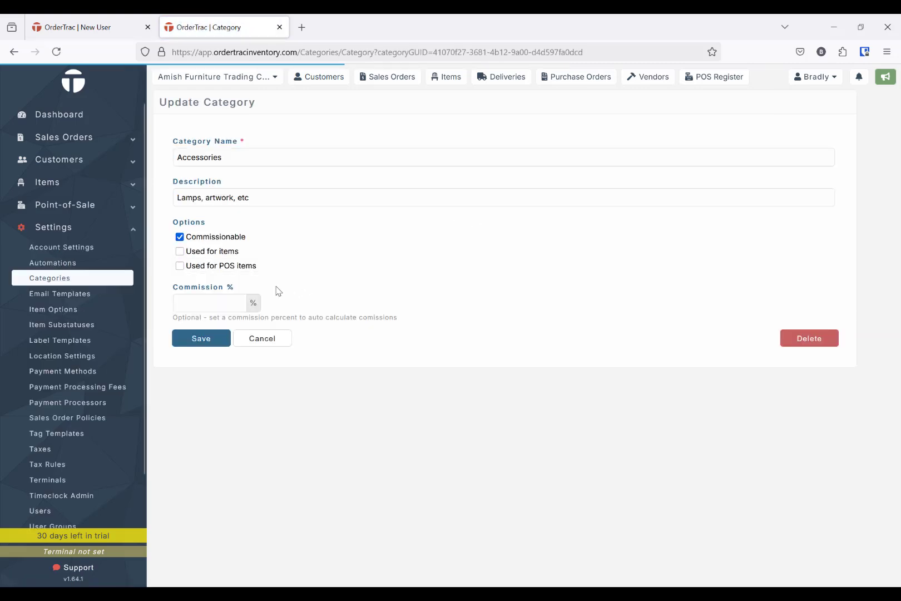
pyautogui.click(219, 253)
pyautogui.click(211, 338)
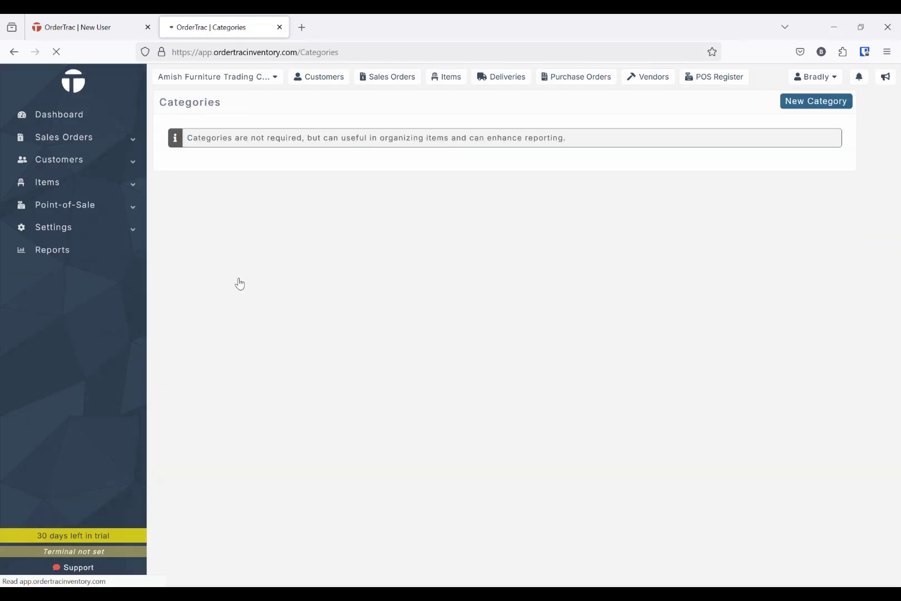
# Mark the Bedroom category as used for items and save it.
pyautogui.click(213, 240)
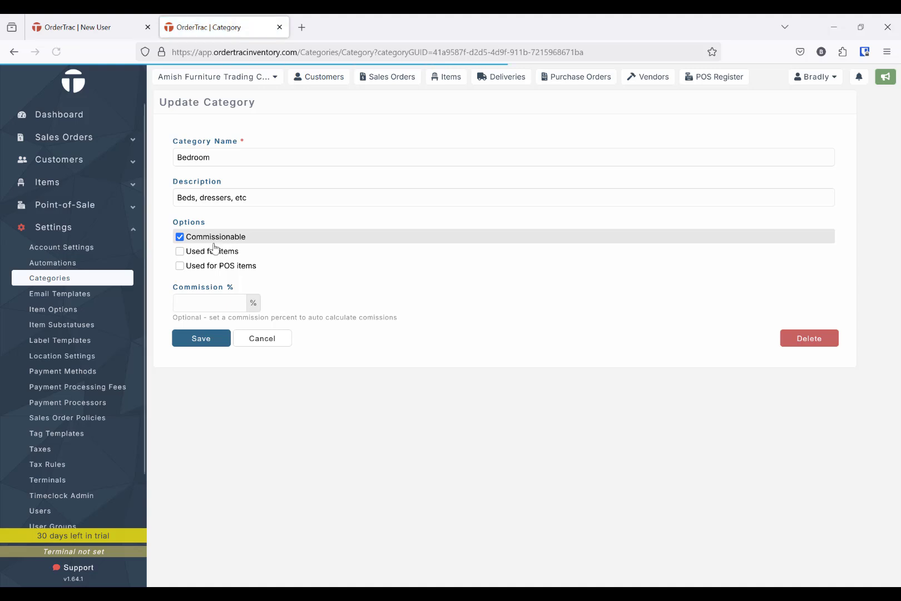
pyautogui.click(213, 252)
pyautogui.click(206, 340)
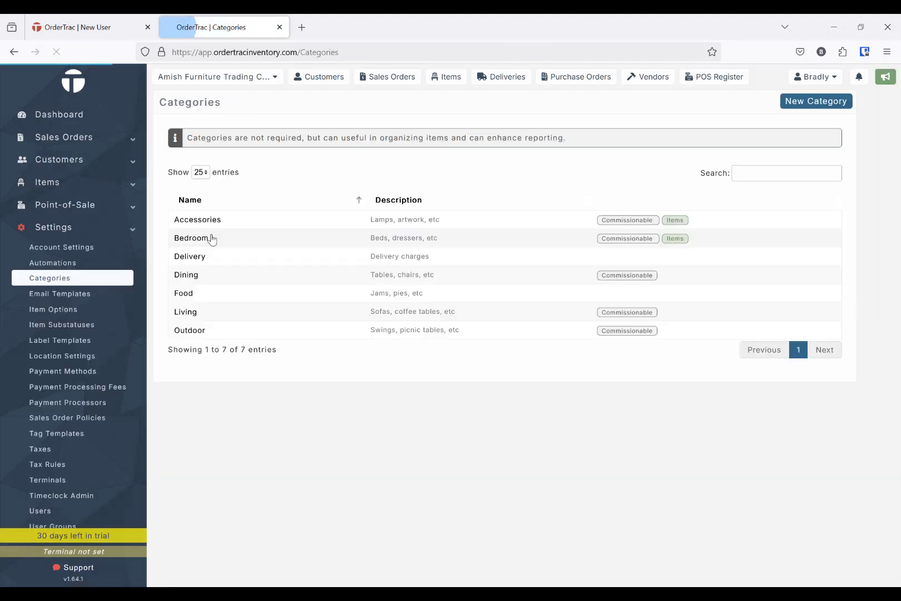
# Set the Accessories category as used for POS items instead of regular items and save it.
pyautogui.click(209, 222)
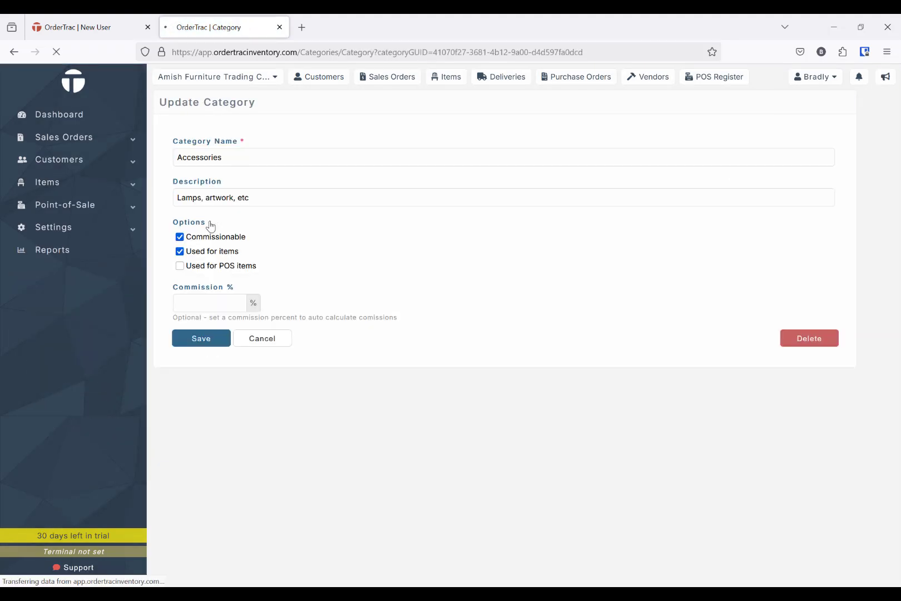
pyautogui.click(197, 255)
pyautogui.click(199, 267)
pyautogui.click(202, 340)
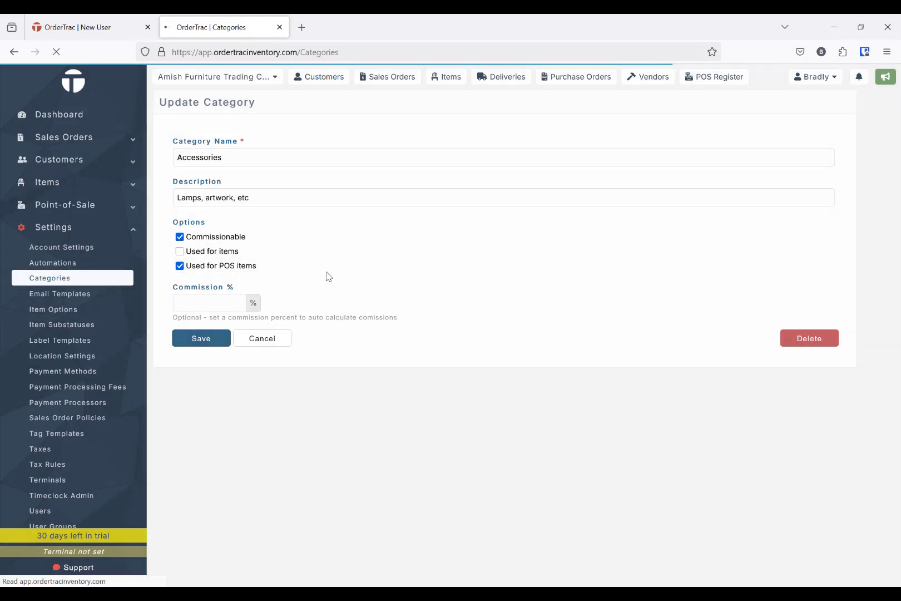
# Open the Delivery category for editing.
pyautogui.click(207, 257)
pyautogui.click(209, 258)
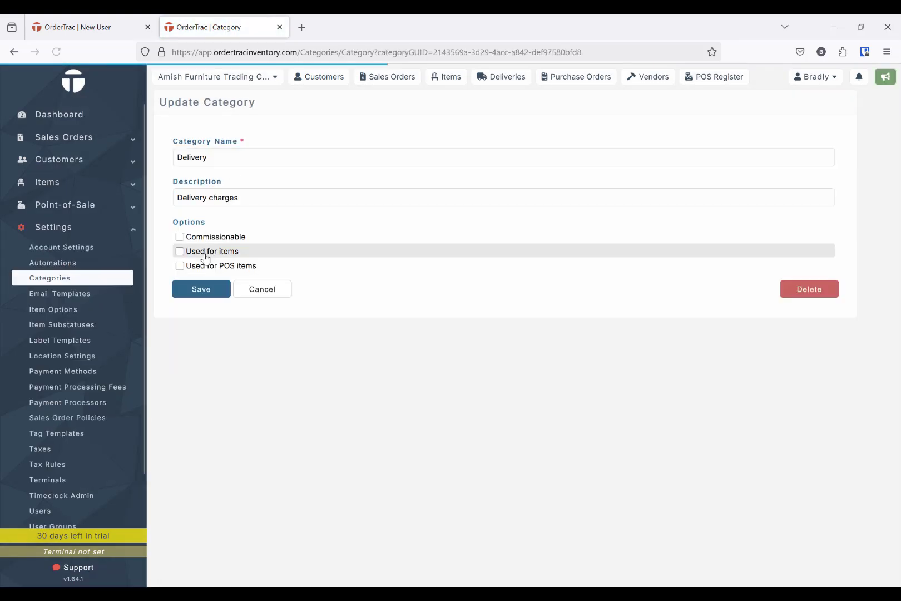
# Mark the Delivery and Dining categories as used for items, saving each one.
pyautogui.click(202, 290)
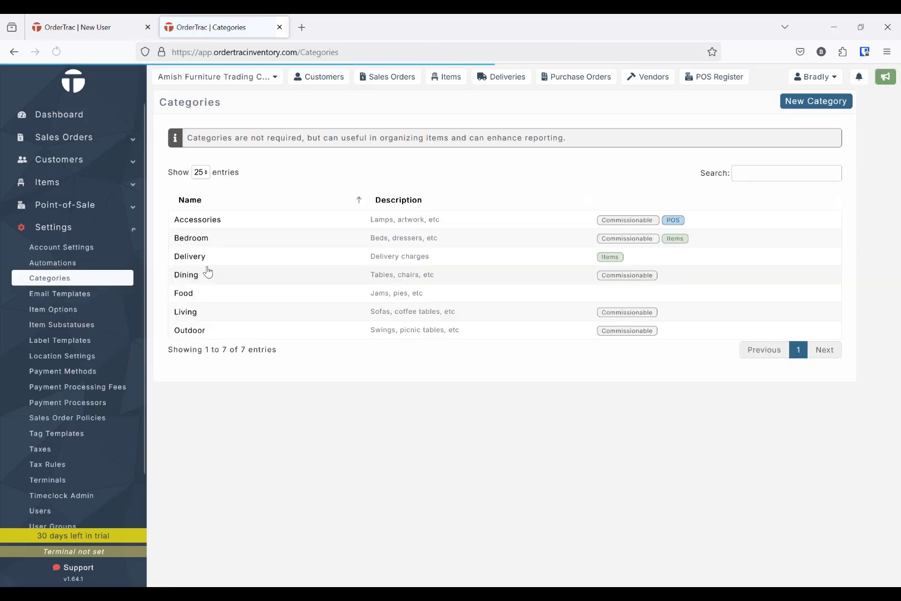
pyautogui.click(199, 278)
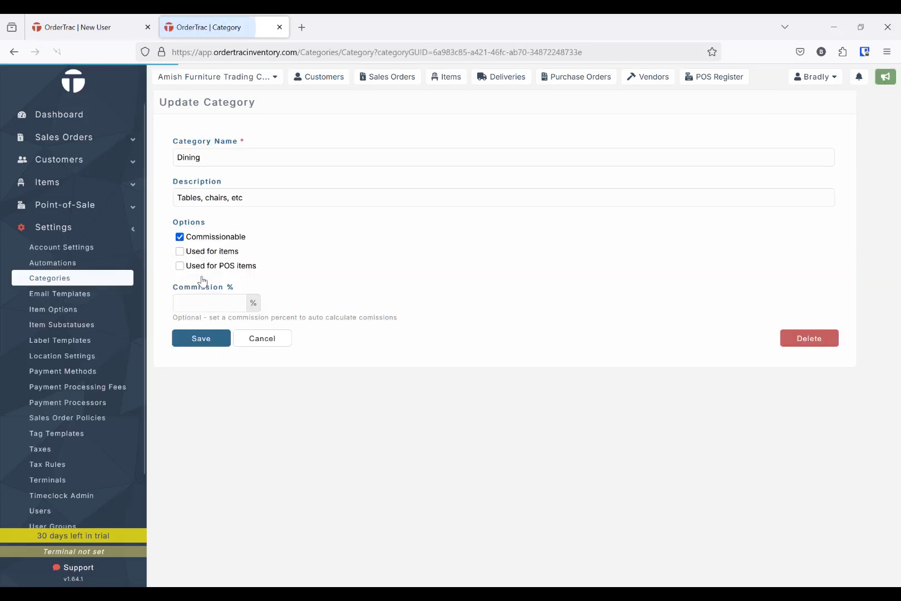
pyautogui.click(198, 257)
pyautogui.click(201, 338)
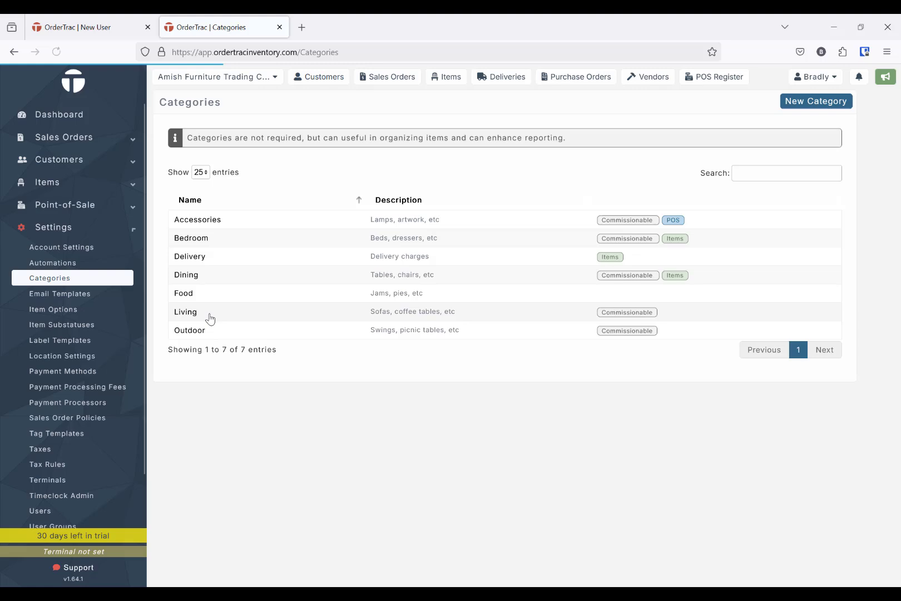
# Mark the Food category as used for POS items and the Living category as used for items, saving each one.
pyautogui.click(201, 296)
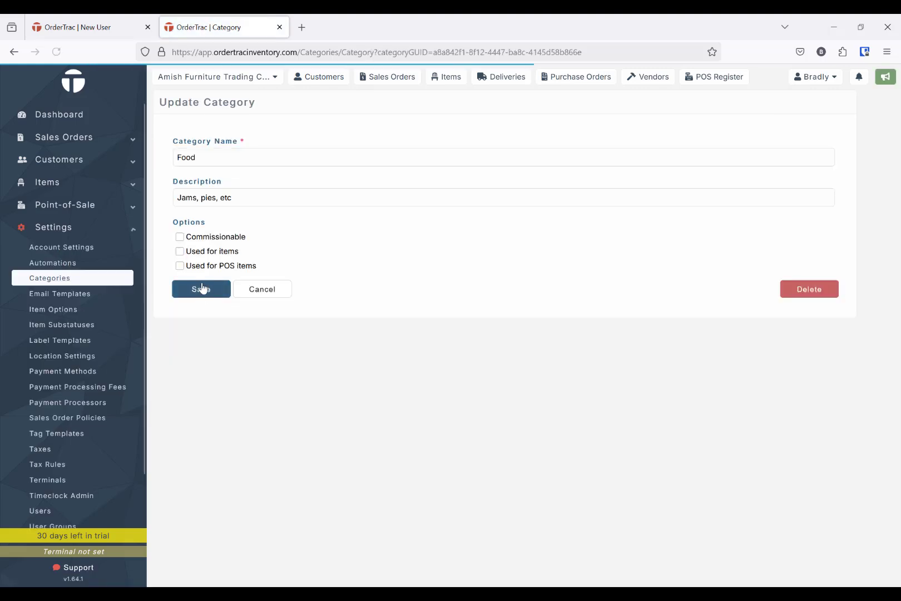
pyautogui.click(201, 267)
pyautogui.click(202, 294)
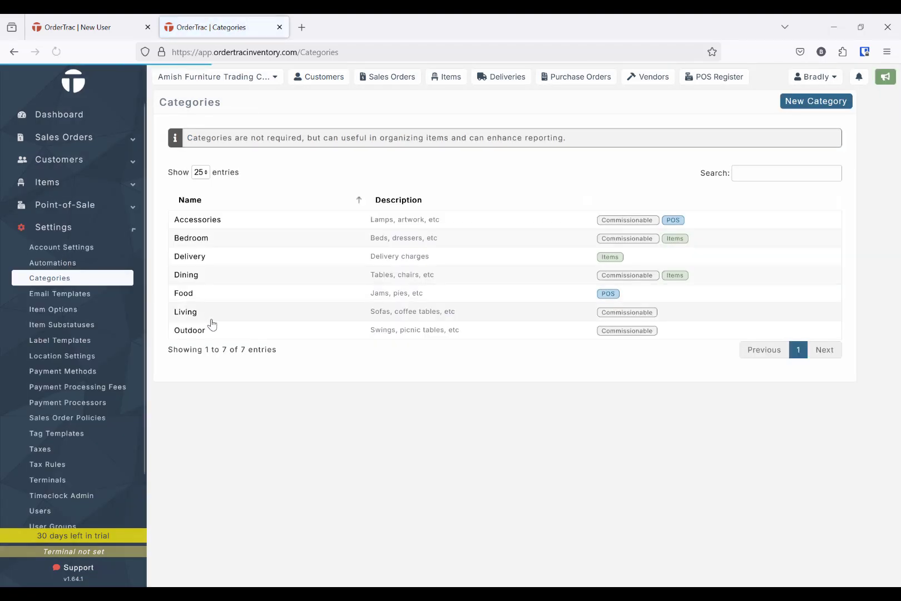
pyautogui.click(208, 314)
pyautogui.click(208, 252)
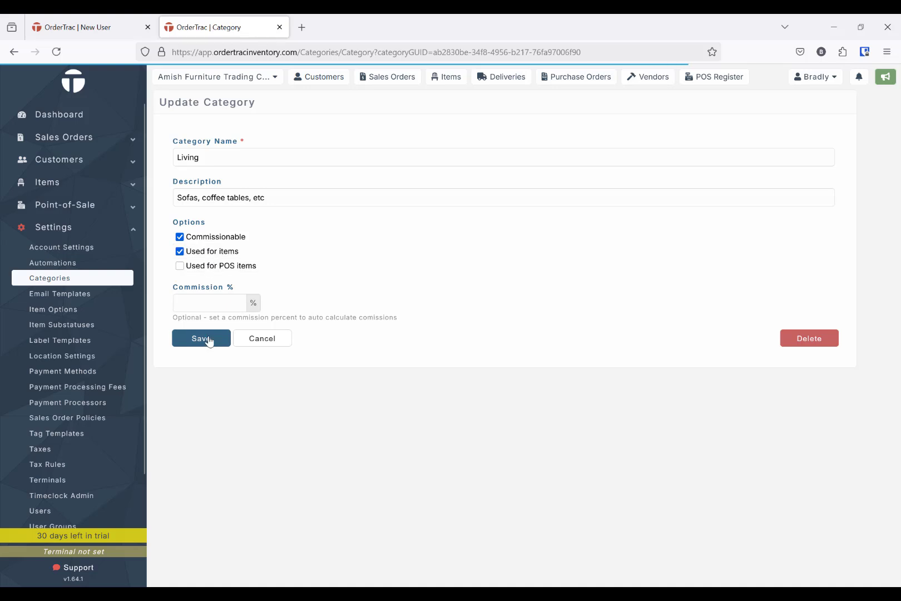
pyautogui.click(209, 336)
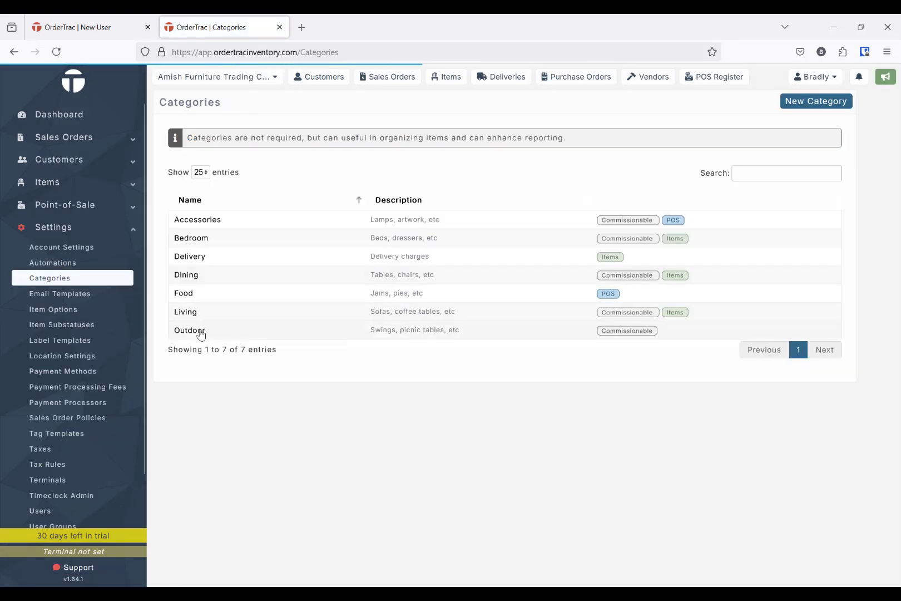
# Mark the Outdoor category as used for both items and POS items, and save it.
pyautogui.click(200, 332)
pyautogui.click(179, 251)
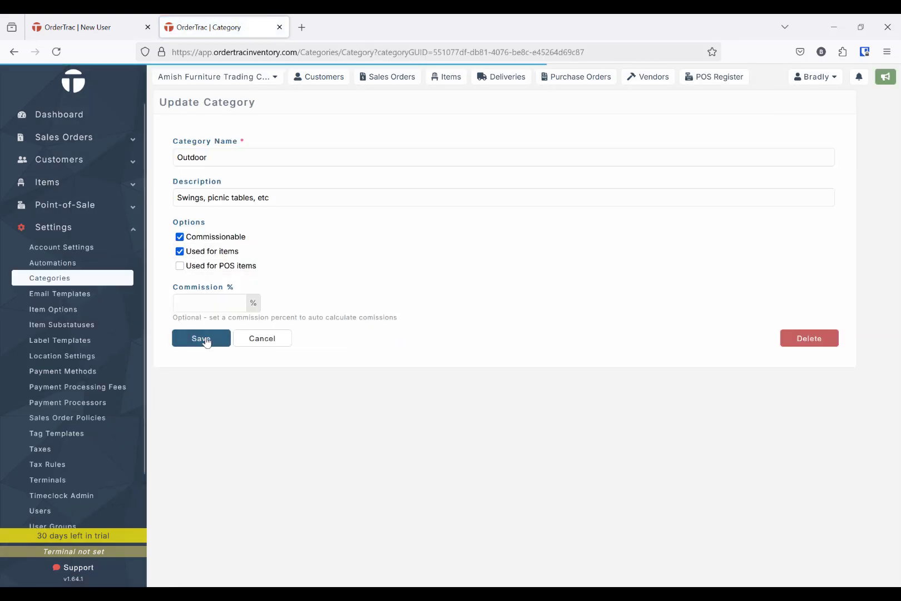
pyautogui.click(200, 266)
pyautogui.click(207, 343)
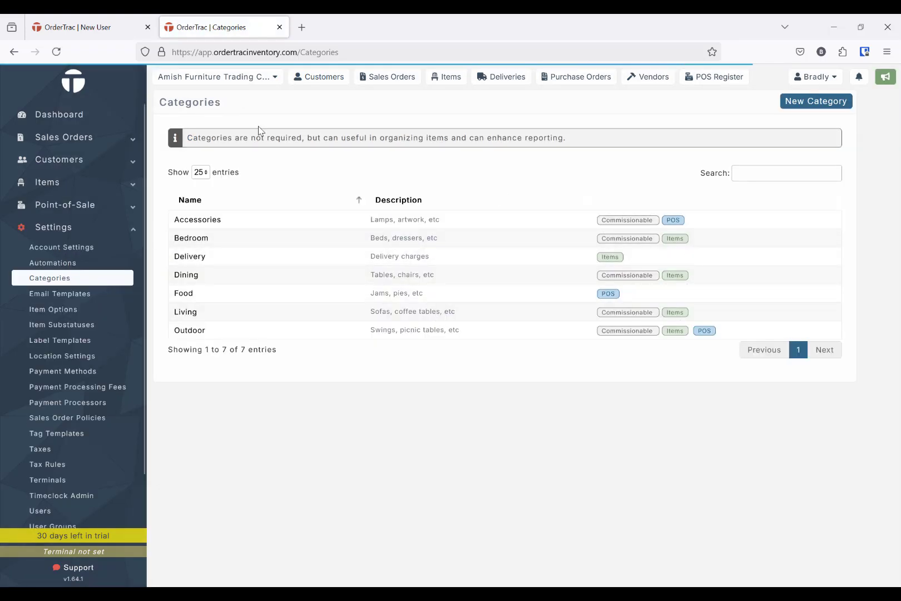
# Create a new inventory item in the Bedroom category with the description "6 Drawer Dresser RH-8823".
pyautogui.click(442, 77)
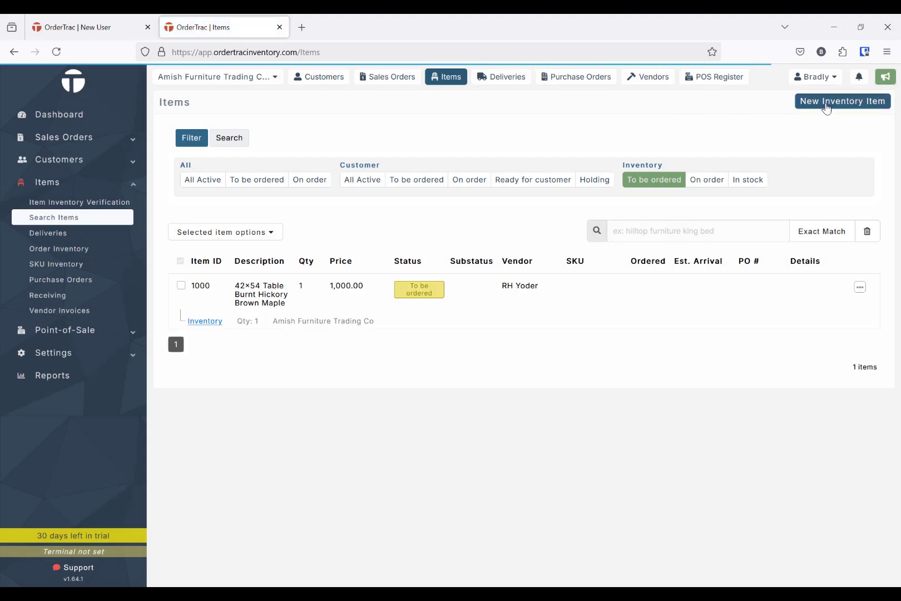
pyautogui.click(826, 105)
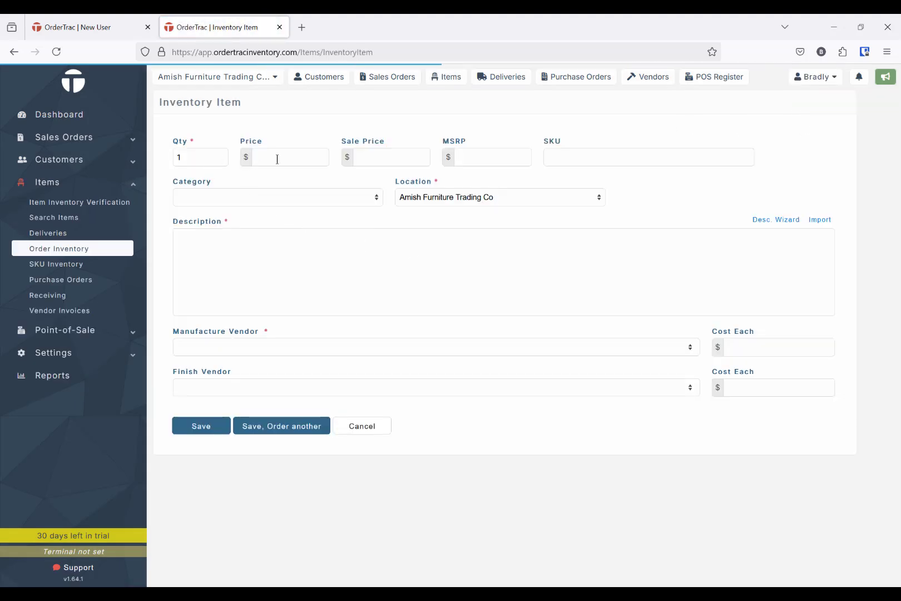
pyautogui.click(291, 160)
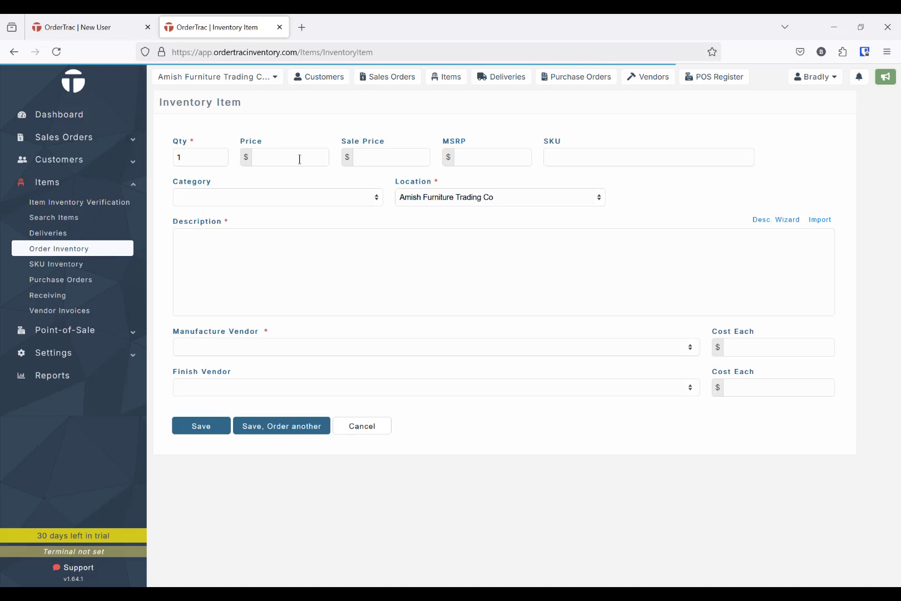
pyautogui.click(241, 198)
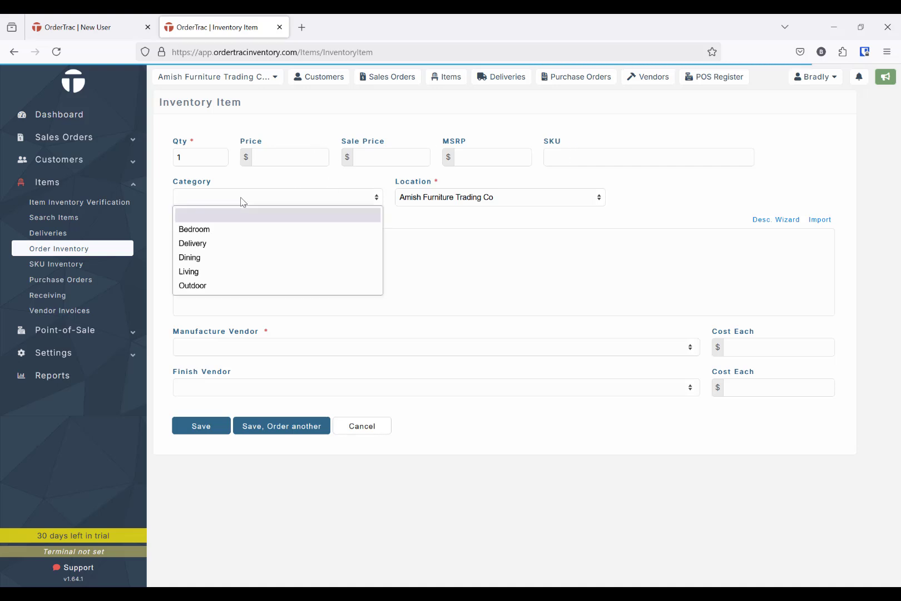
pyautogui.click(222, 233)
pyautogui.click(298, 262)
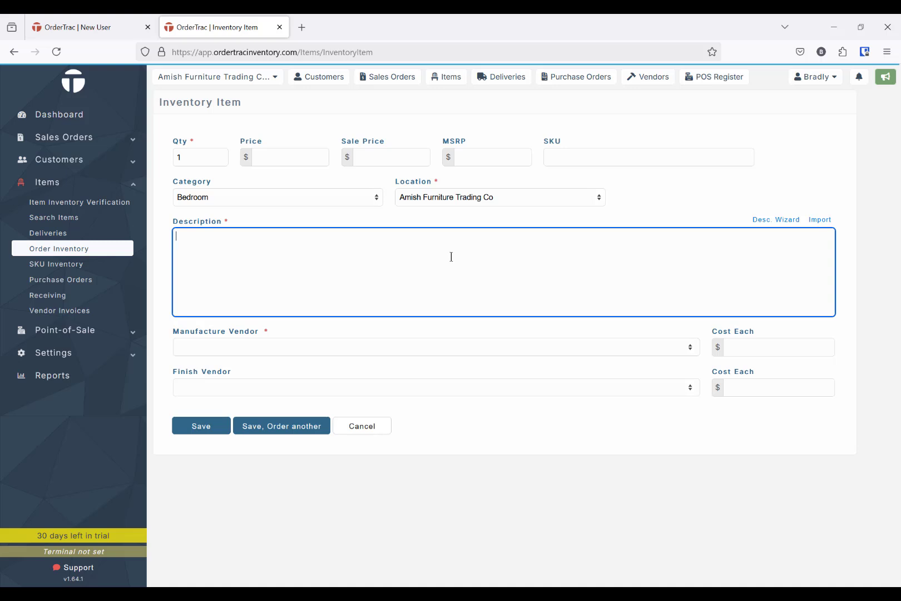
pyautogui.write('6 Drawer Dresser RH-8823')
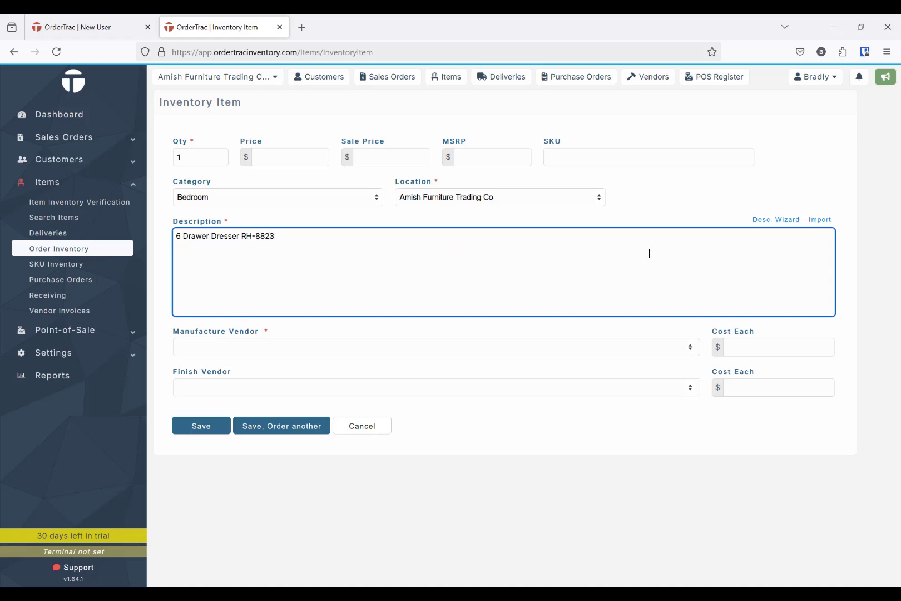
# Use the description wizard to add wood species Brown Maple and stain color Almond to the dresser's description.
pyautogui.click(778, 221)
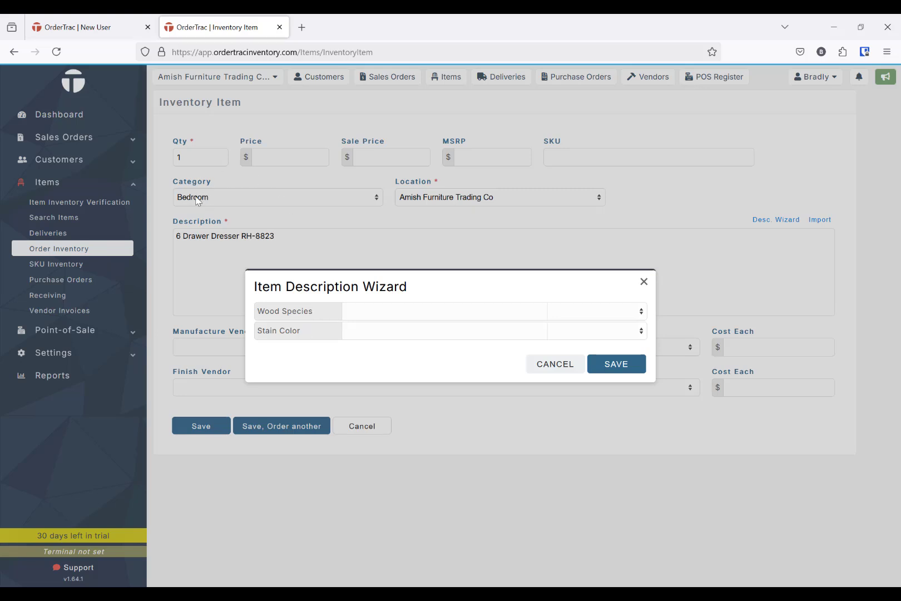
pyautogui.click(570, 314)
pyautogui.click(581, 345)
pyautogui.click(616, 330)
pyautogui.click(576, 364)
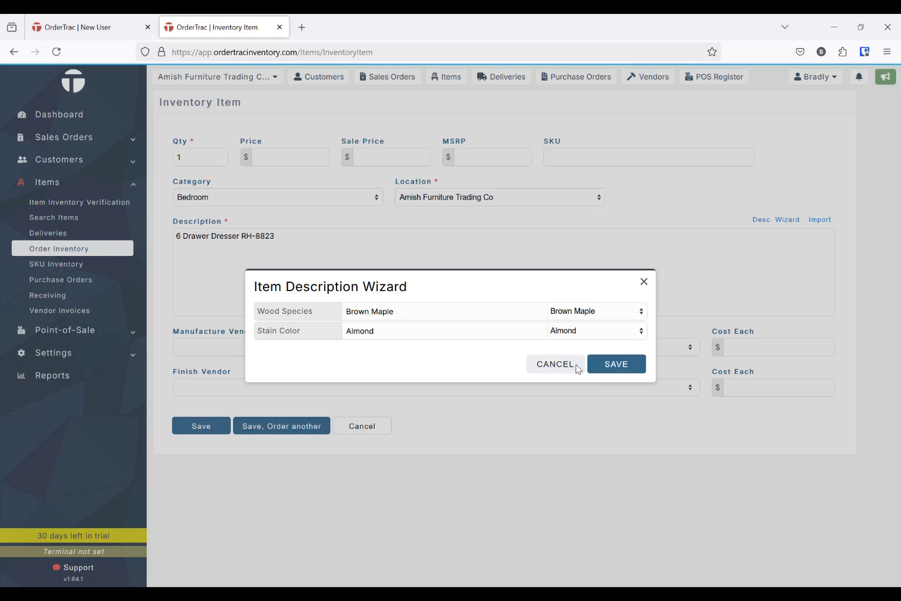
pyautogui.click(617, 365)
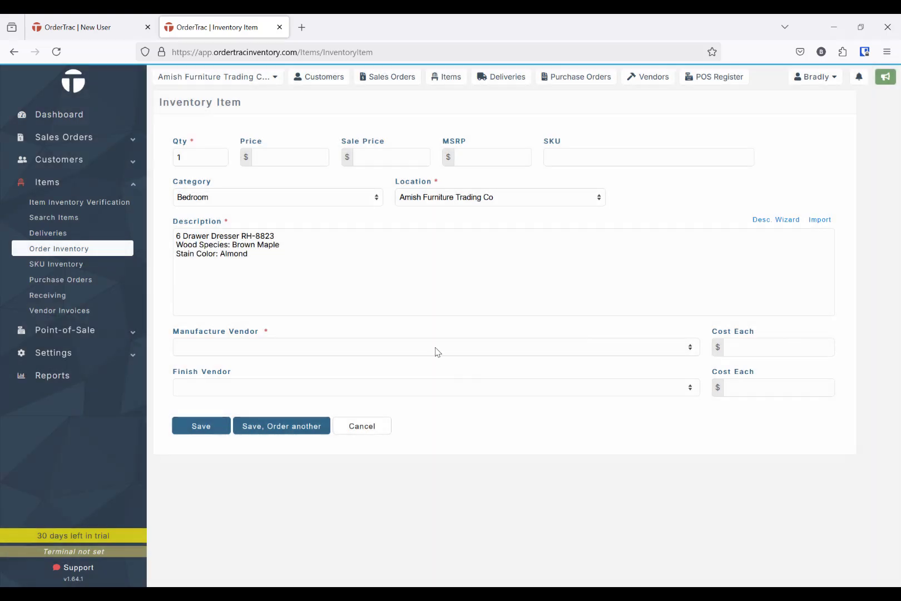
pyautogui.click(762, 221)
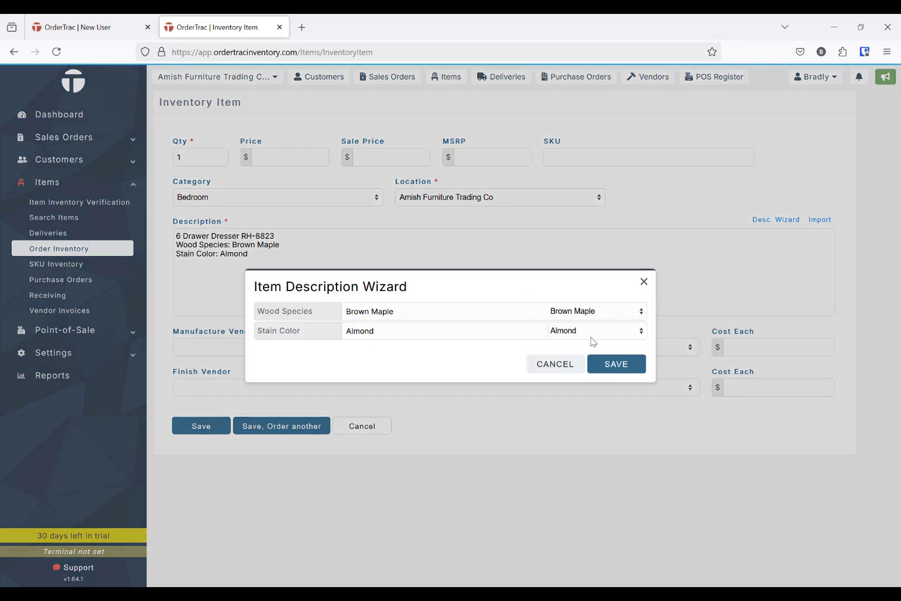
pyautogui.click(559, 364)
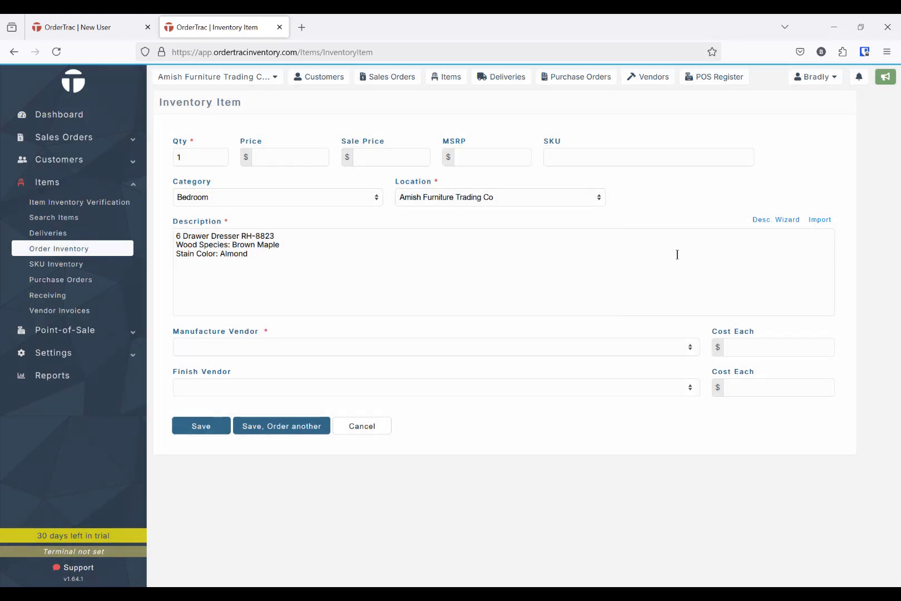
# Assign RH Yoder as the dresser's manufacture vendor at a cost of 250 each, and save the item.
pyautogui.click(213, 350)
pyautogui.click(216, 382)
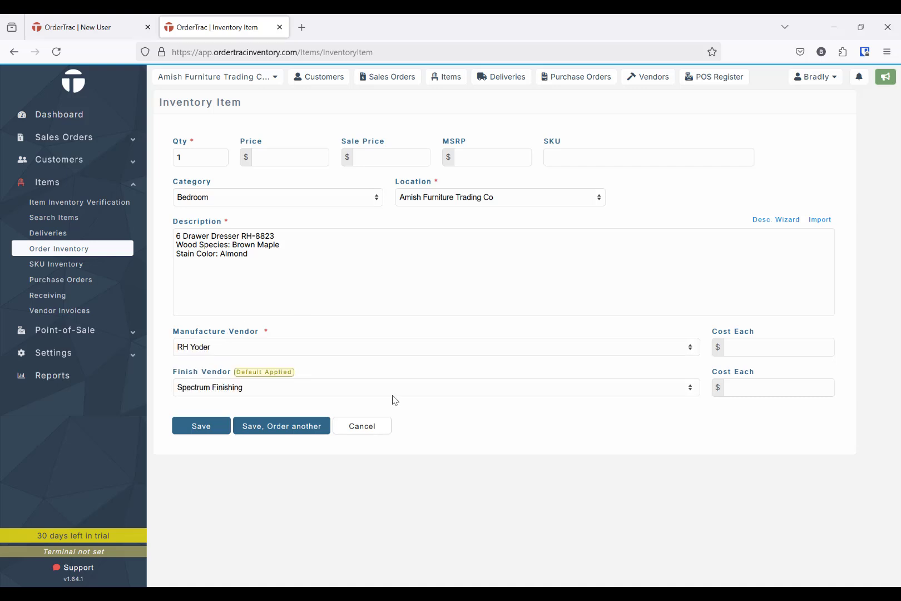
pyautogui.click(762, 340)
pyautogui.write('250')
pyautogui.click(203, 428)
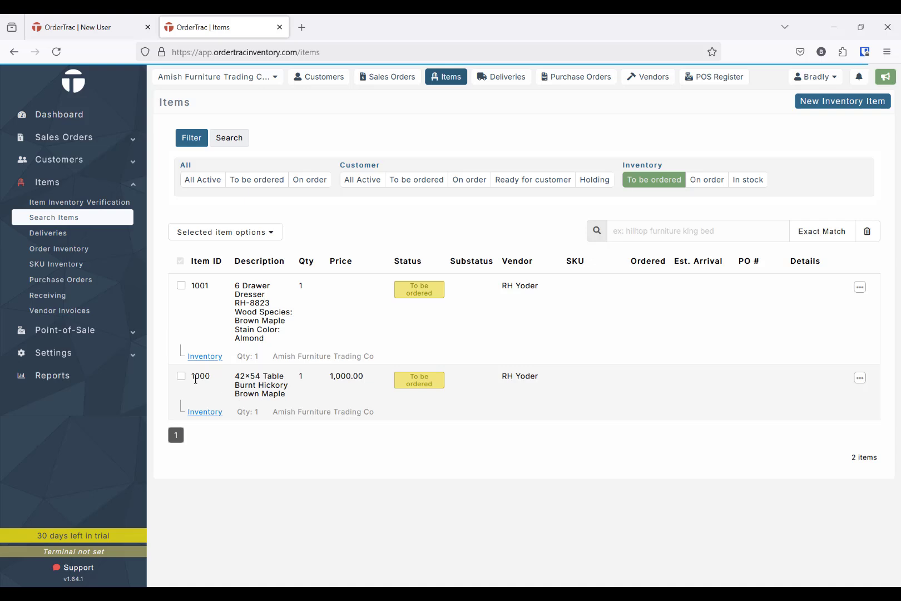
# Set the quantity of the 42×54 Table inventory item to 3 and save it.
pyautogui.click(203, 412)
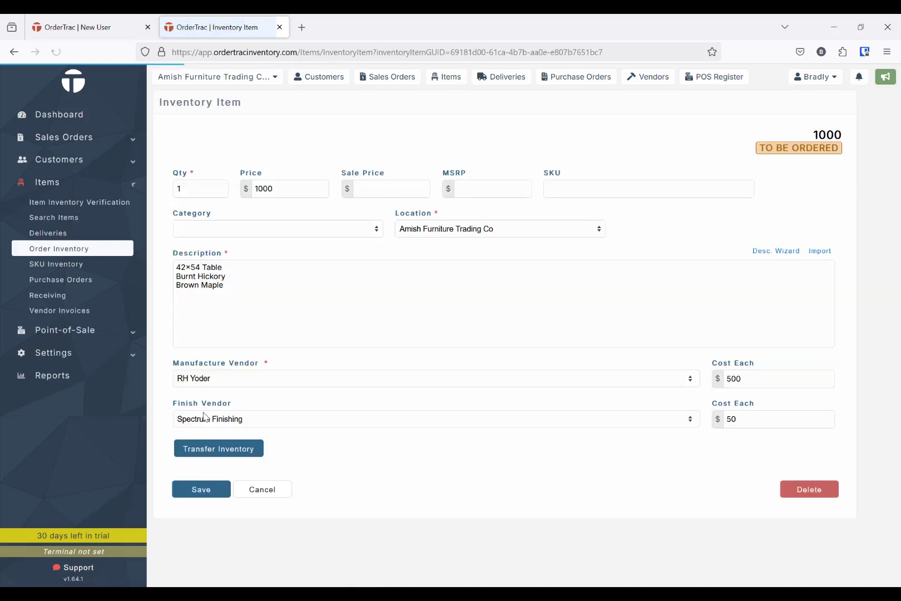
pyautogui.doubleClick(178, 190)
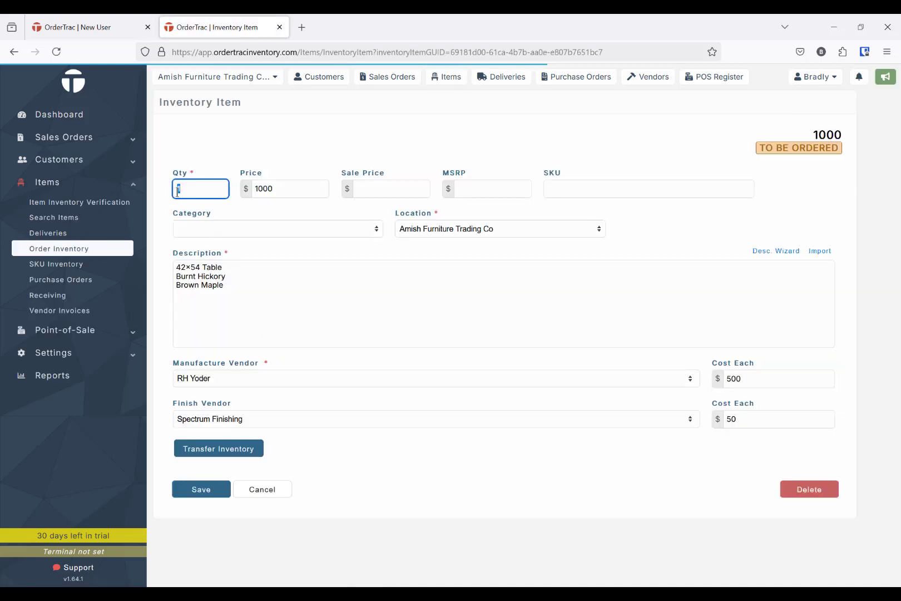
pyautogui.write('0')
pyautogui.click(200, 488)
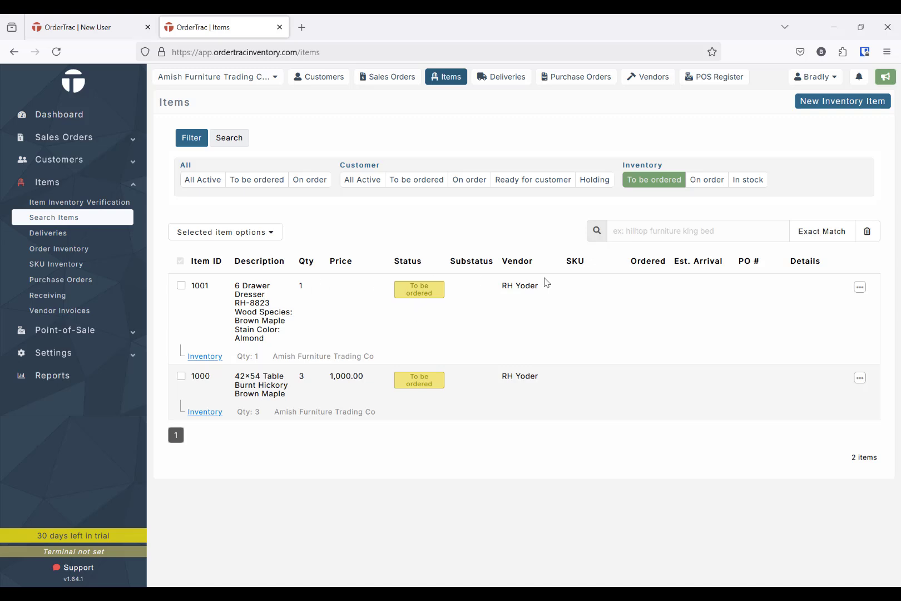
pyautogui.click(181, 285)
pyautogui.click(180, 375)
pyautogui.click(199, 232)
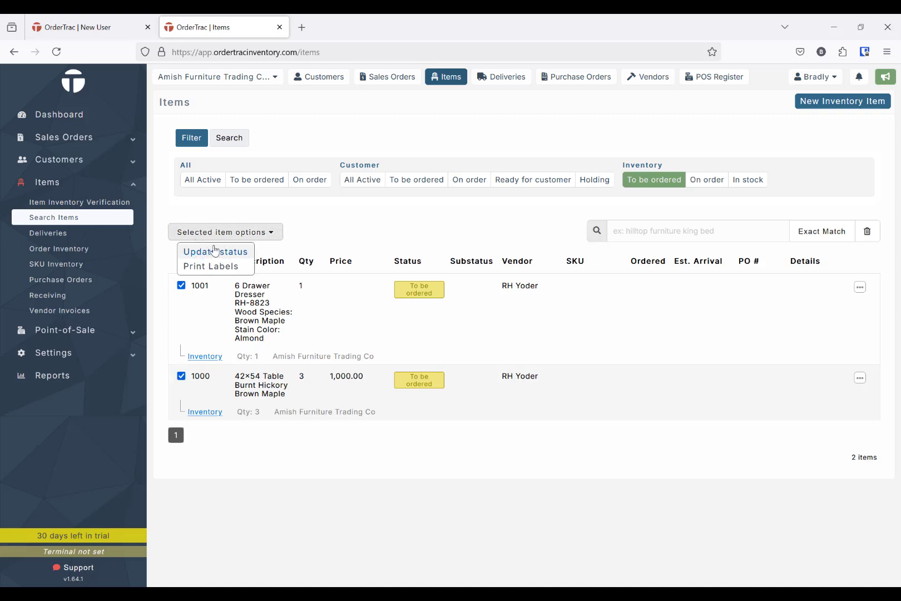
pyautogui.click(346, 241)
pyautogui.click(181, 376)
pyautogui.click(181, 285)
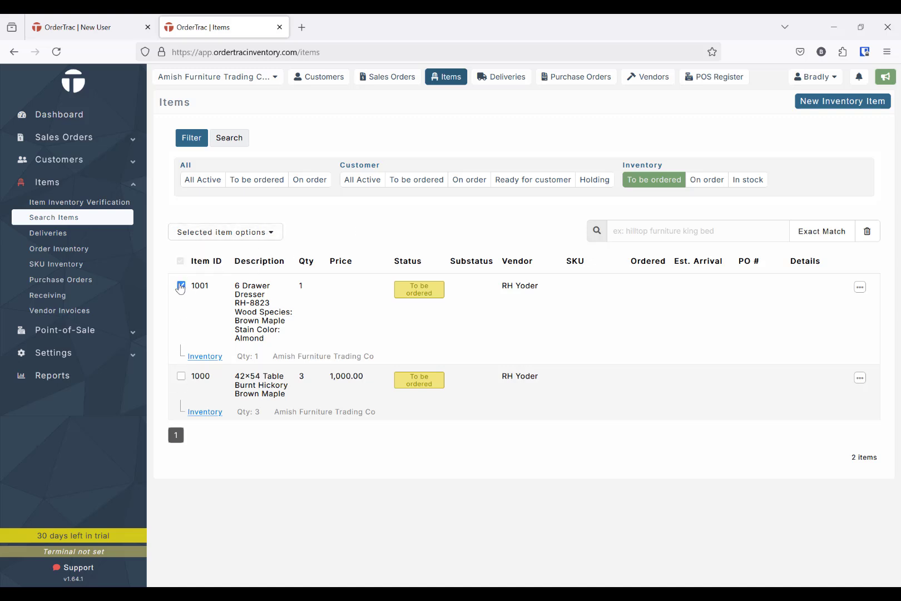
# Update the 6 Drawer Dresser's status to Received and filter the list to in-stock inventory.
pyautogui.click(860, 288)
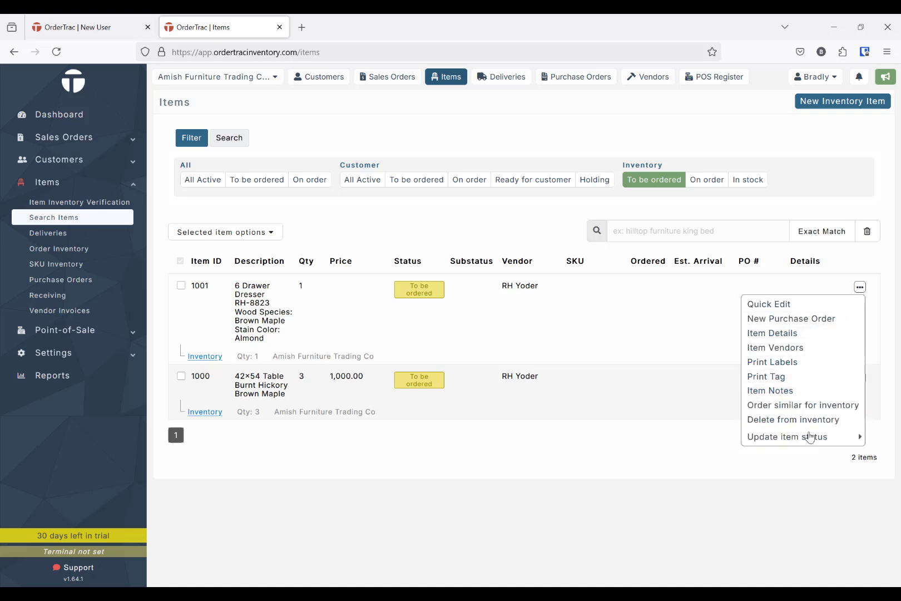
pyautogui.moveTo(760, 441)
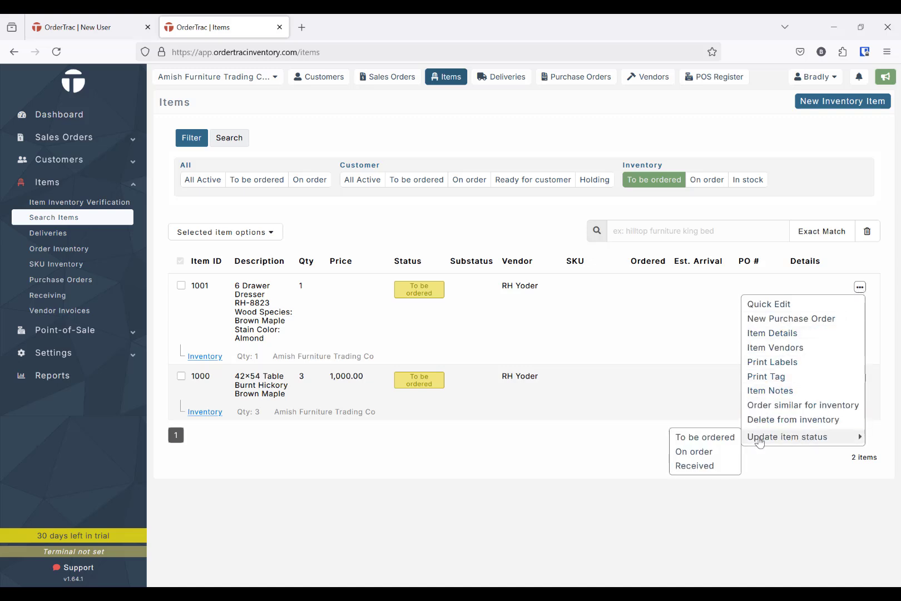
pyautogui.click(694, 466)
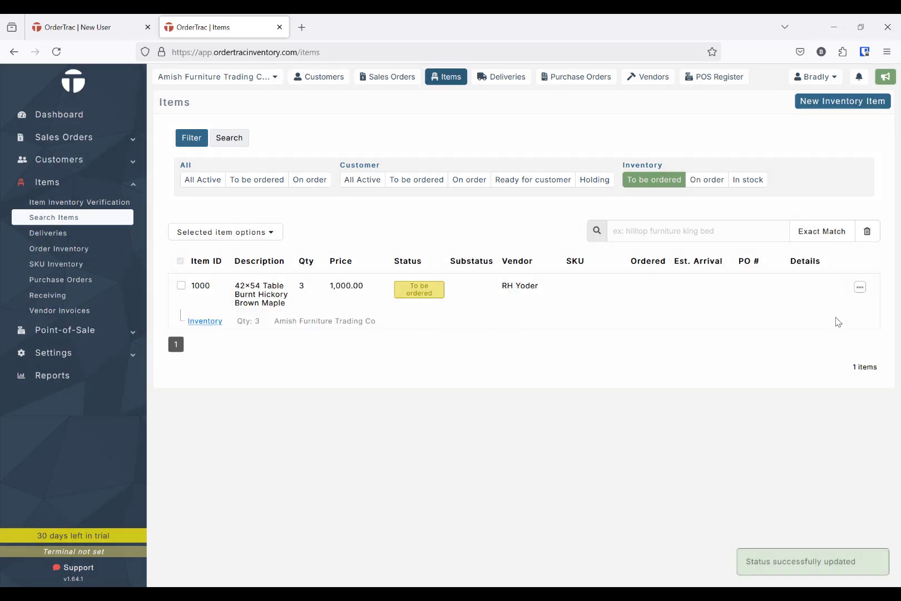
pyautogui.click(750, 180)
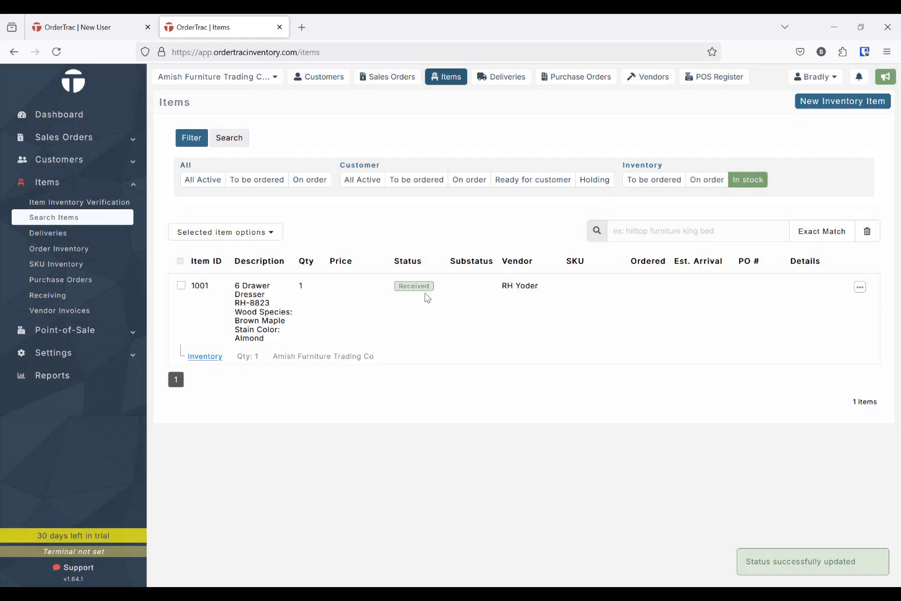
# Create a new purchase order for the 42×54 Table from the to-be-ordered inventory, and review its details.
pyautogui.click(673, 182)
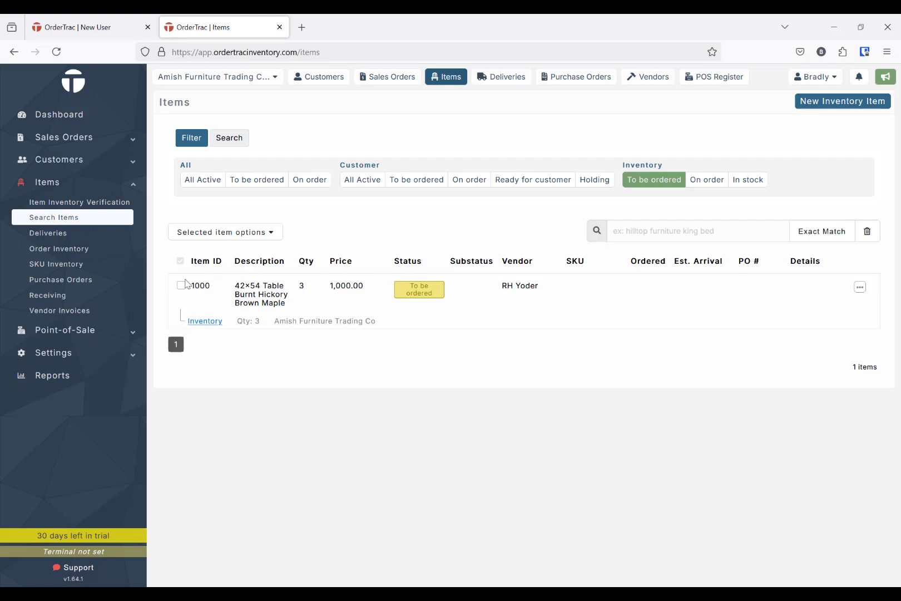
pyautogui.click(860, 287)
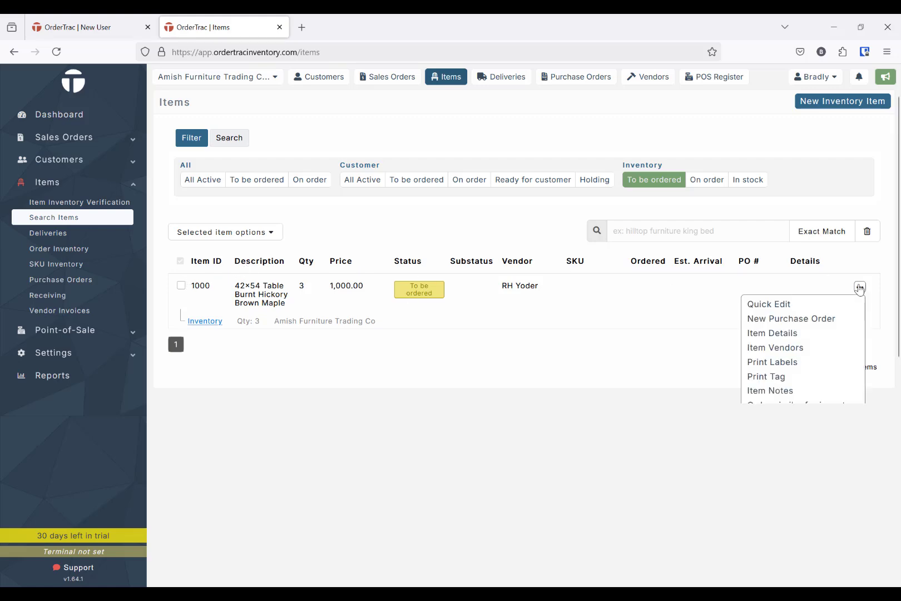
pyautogui.click(815, 318)
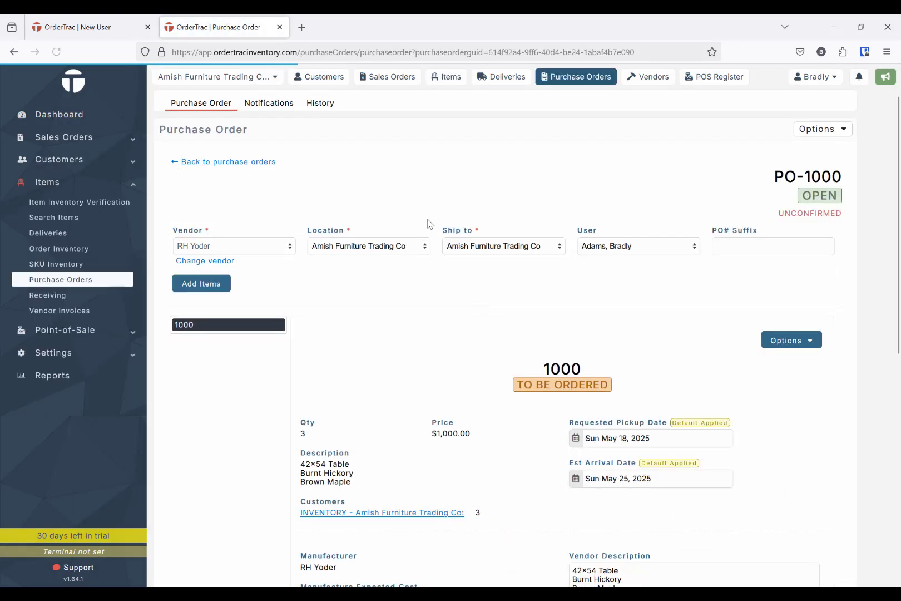
pyautogui.scroll(-3, 862, 188)
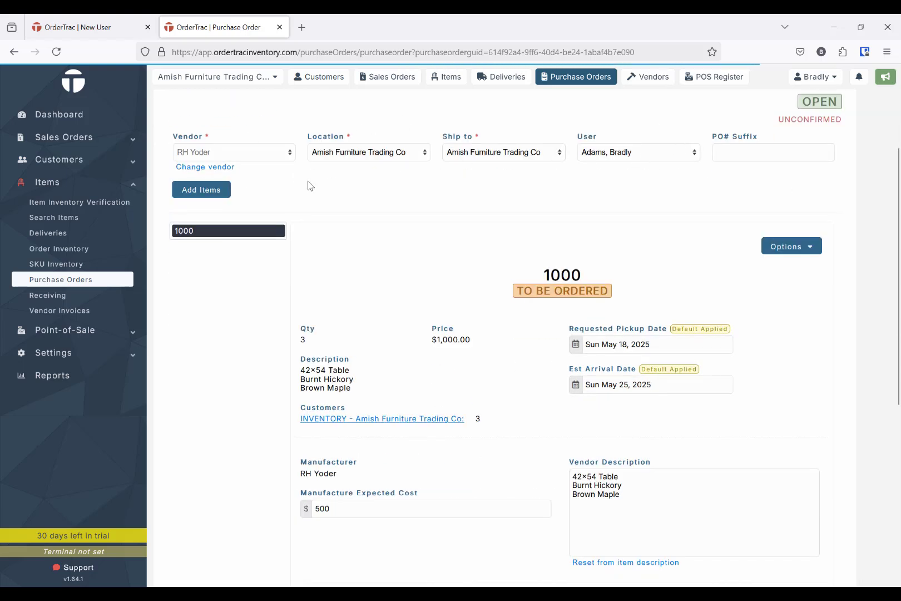
# Add the note "Please make 2" taller" below the table's details in the purchase order's vendor description.
pyautogui.scroll(-2, 306, 192)
pyautogui.scroll(-1, 303, 199)
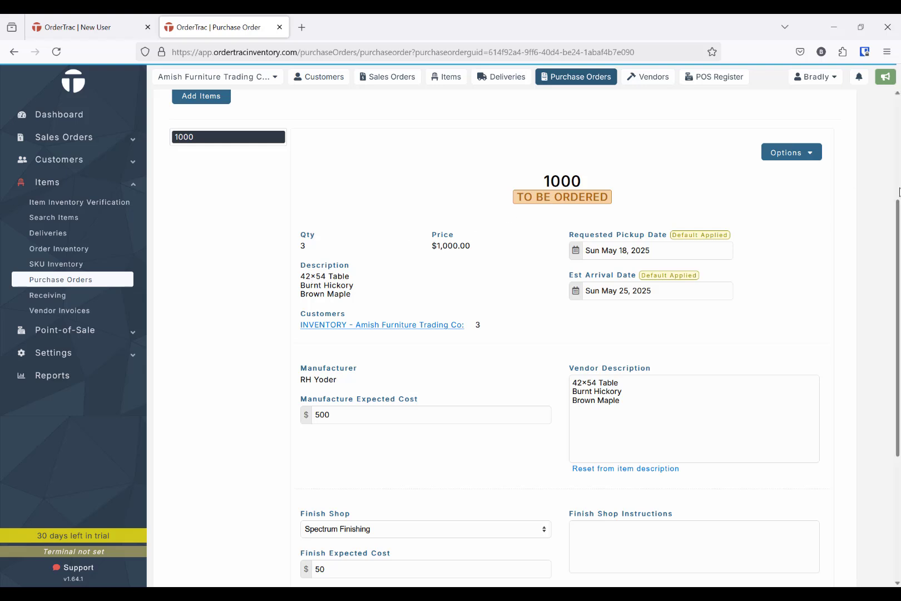
pyautogui.scroll(-3, 685, 270)
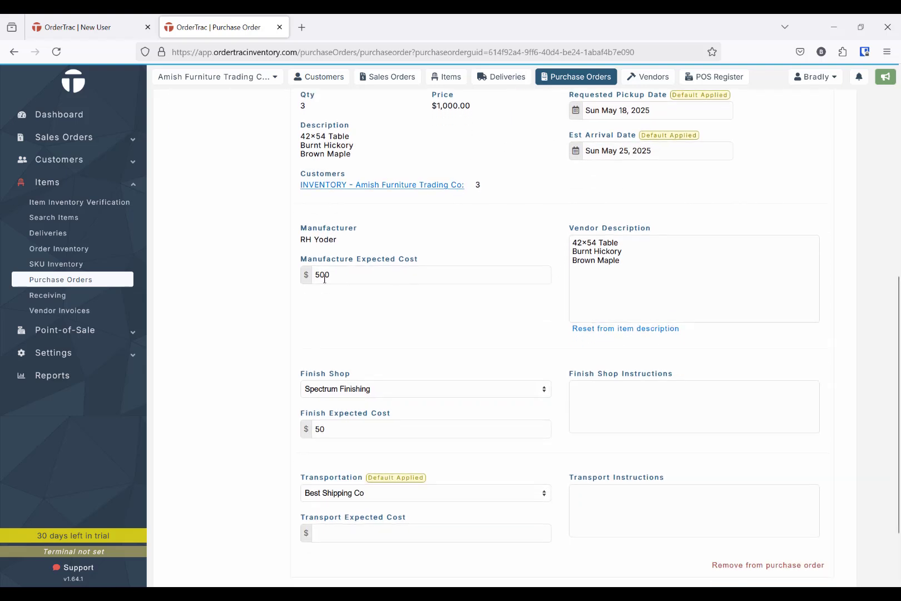
pyautogui.click(644, 263)
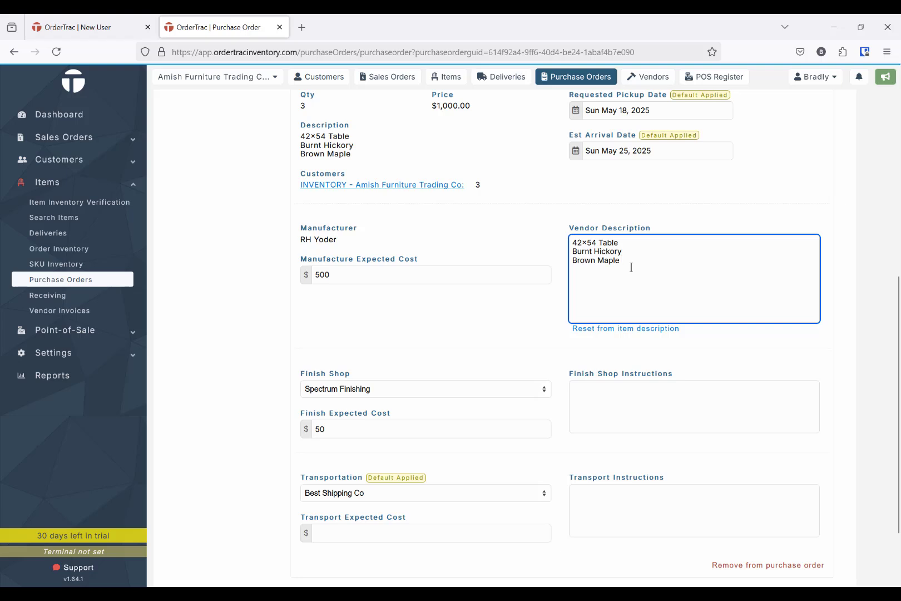
pyautogui.press('Return')
pyautogui.write('Please make 2" taller')
pyautogui.scroll(-3, 660, 303)
# Check the finish shop instructions, transport instructions and vendor's preferred contact method, and preview the purchase order's printout without printing it.
pyautogui.click(611, 348)
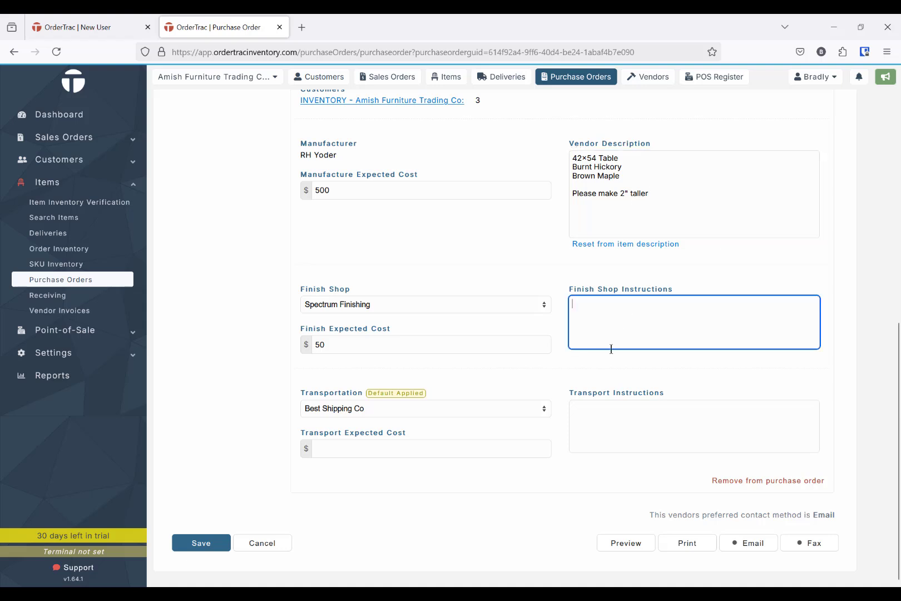
pyautogui.click(611, 407)
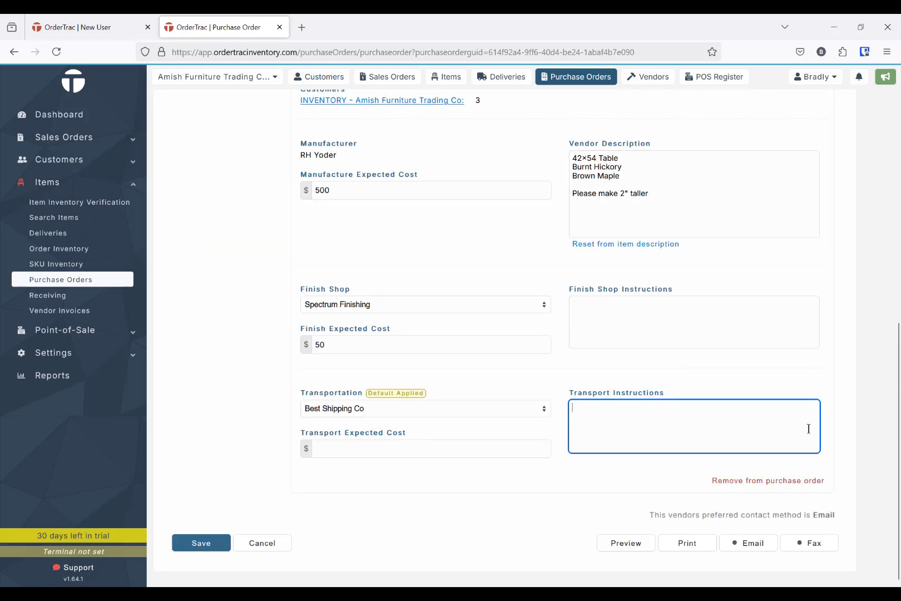
pyautogui.moveTo(654, 516); pyautogui.dragTo(778, 517)
pyautogui.click(822, 514)
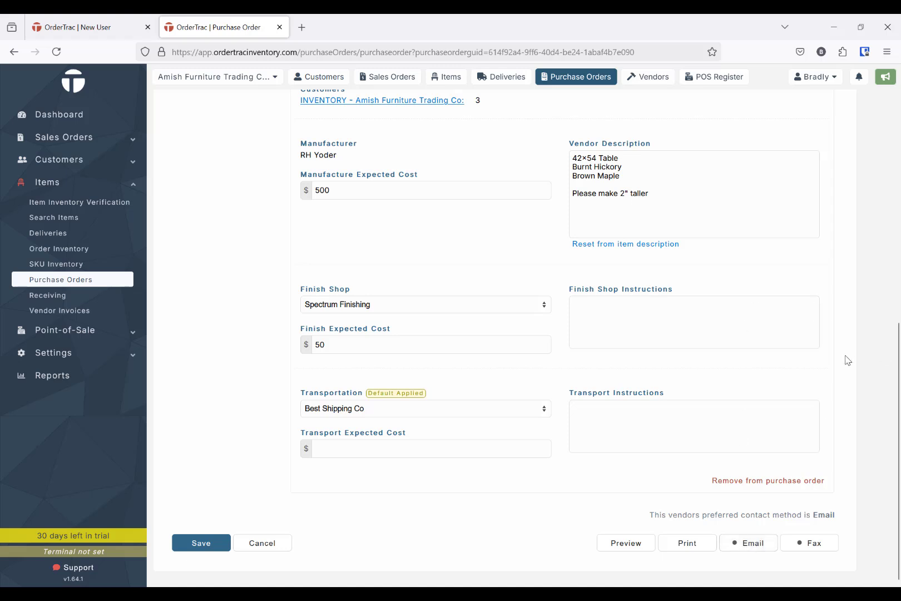
pyautogui.click(671, 549)
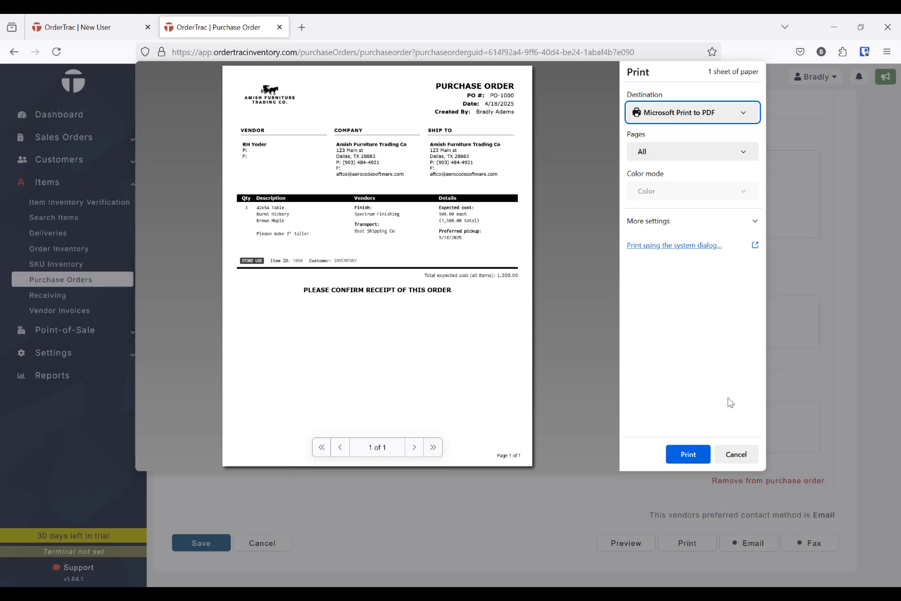
pyautogui.click(736, 454)
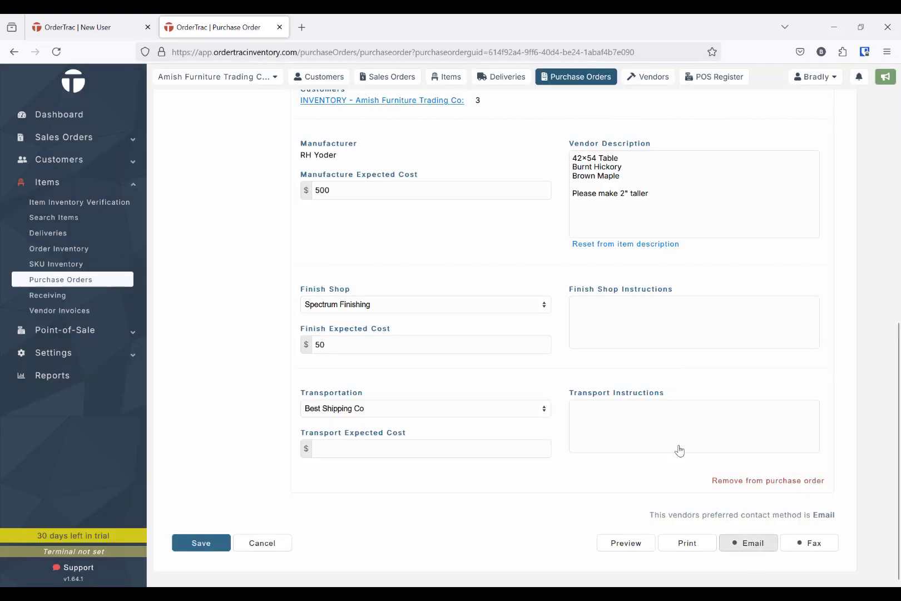
# Mark the 42×54 Table purchase order as sent and review its item details.
pyautogui.scroll(5, 709, 288)
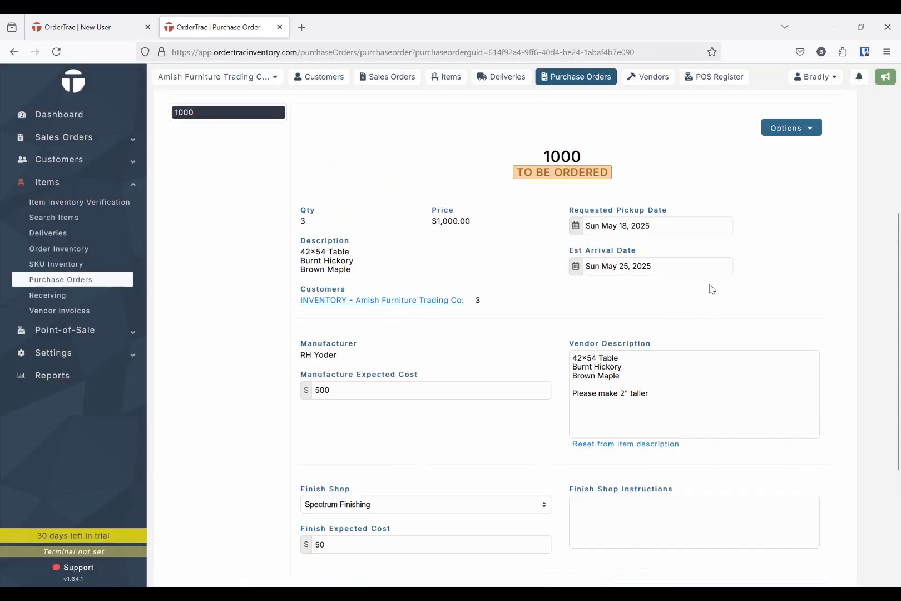
pyautogui.scroll(-5, 857, 262)
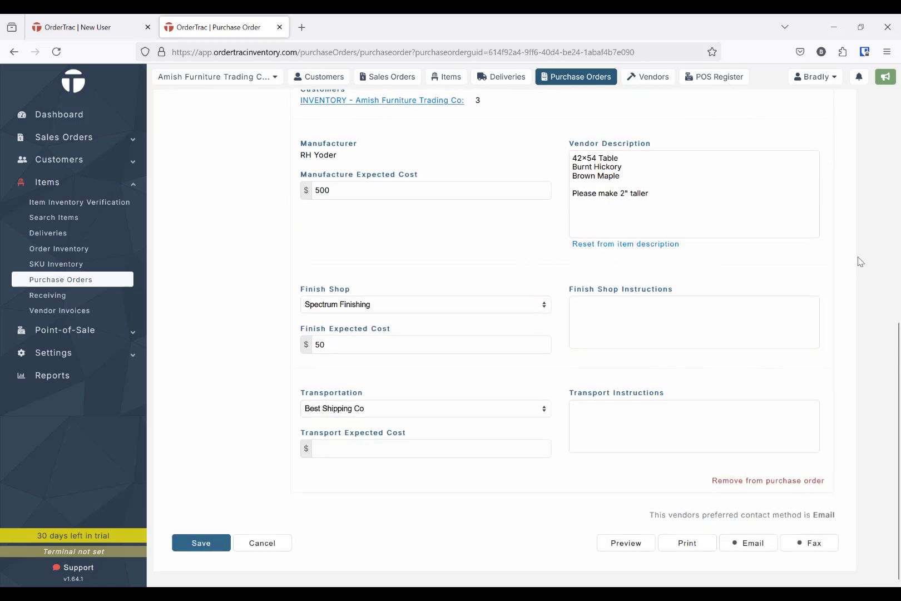
pyautogui.scroll(8, 859, 261)
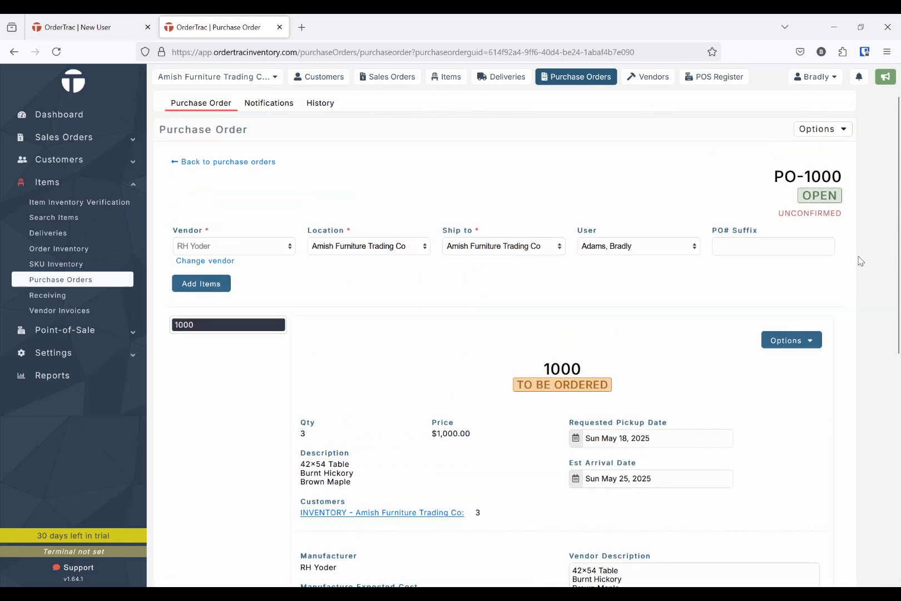
pyautogui.click(832, 131)
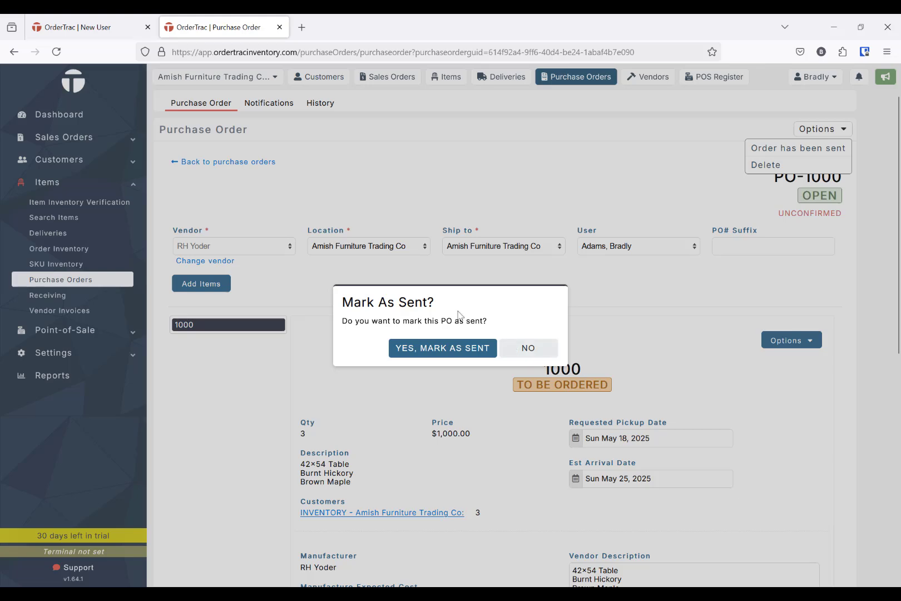
pyautogui.click(420, 353)
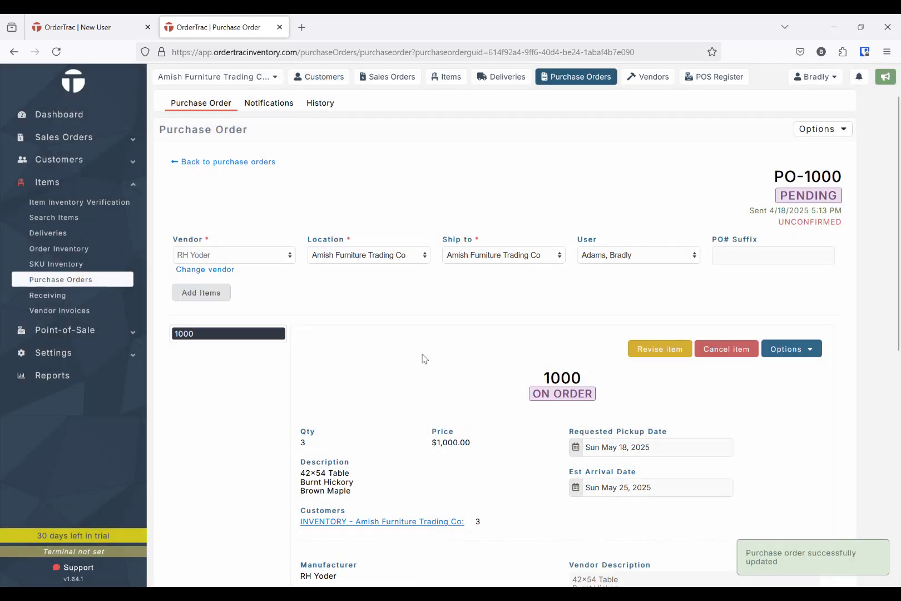
pyautogui.scroll(-3, 554, 314)
pyautogui.scroll(-3, 555, 315)
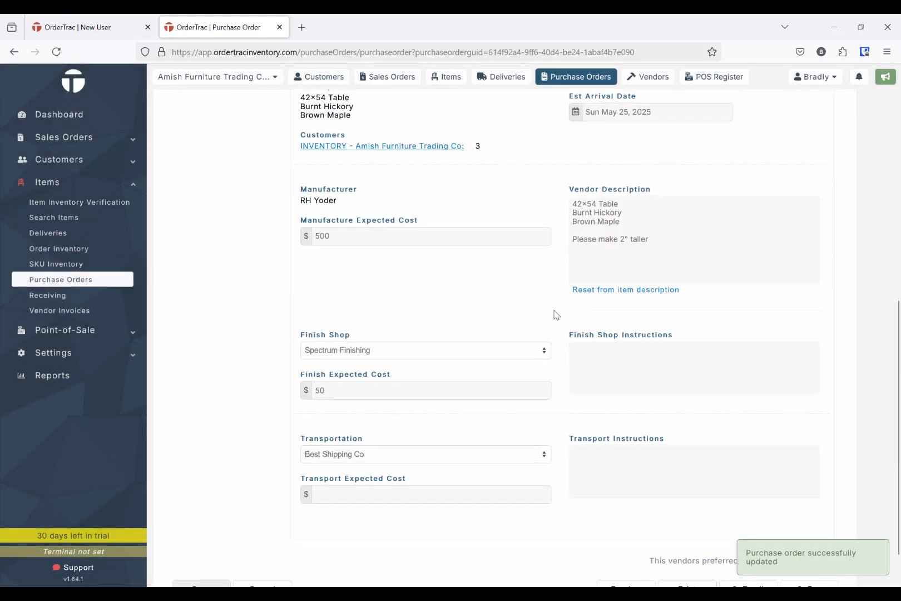
pyautogui.scroll(3, 537, 227)
pyautogui.scroll(1, 612, 234)
pyautogui.scroll(3, 645, 250)
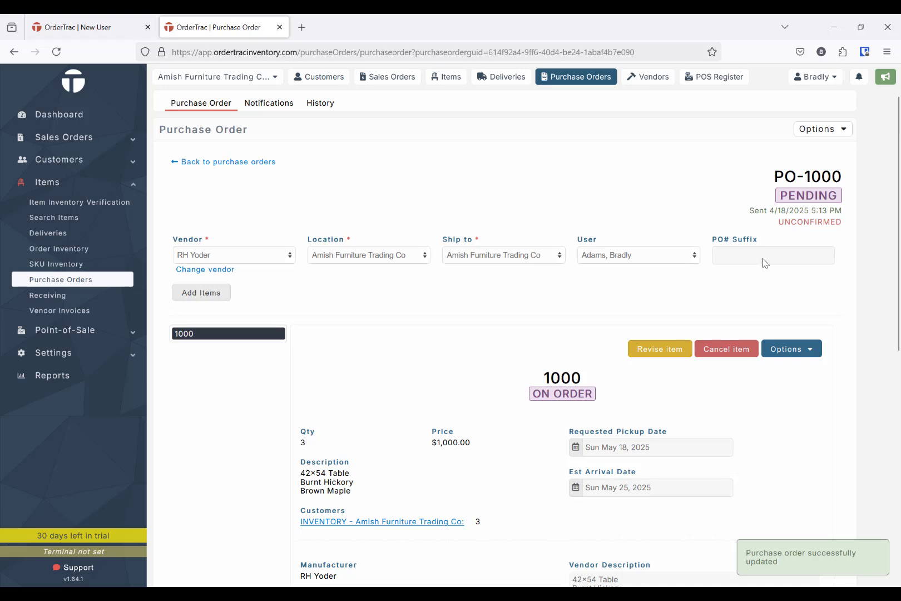
# Filter the items list by on-order inventory, compare it with in-stock inventory, and return to the on-order inventory.
pyautogui.click(443, 81)
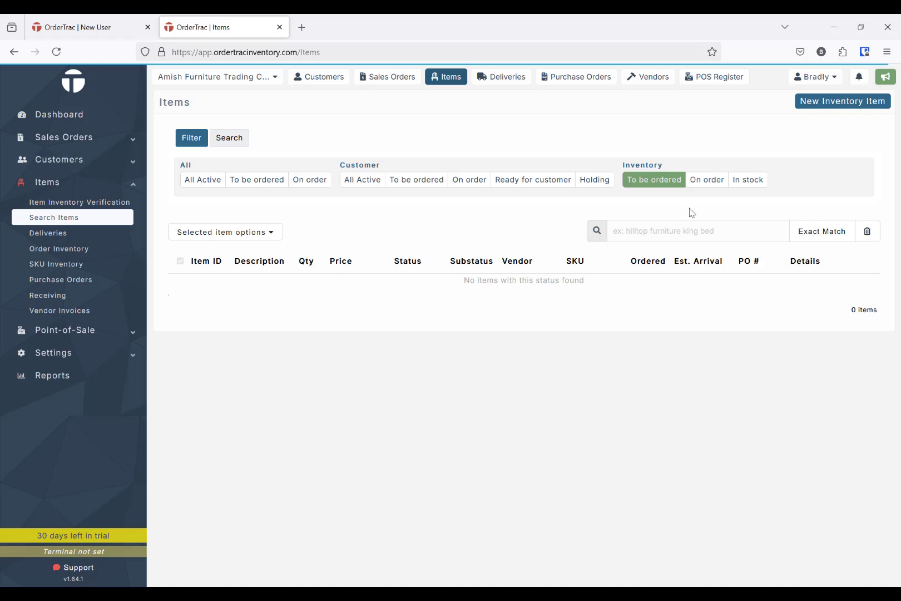
pyautogui.click(692, 181)
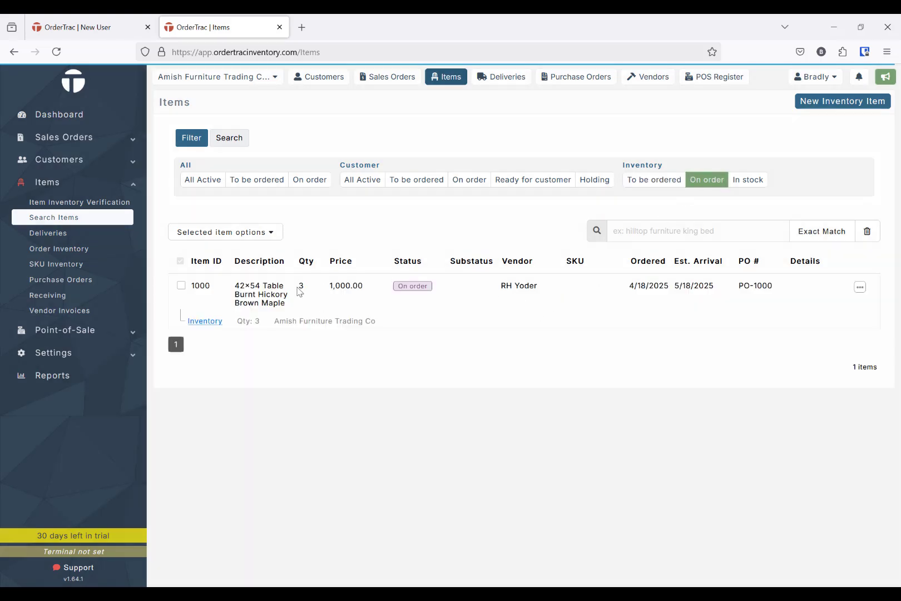
pyautogui.click(747, 180)
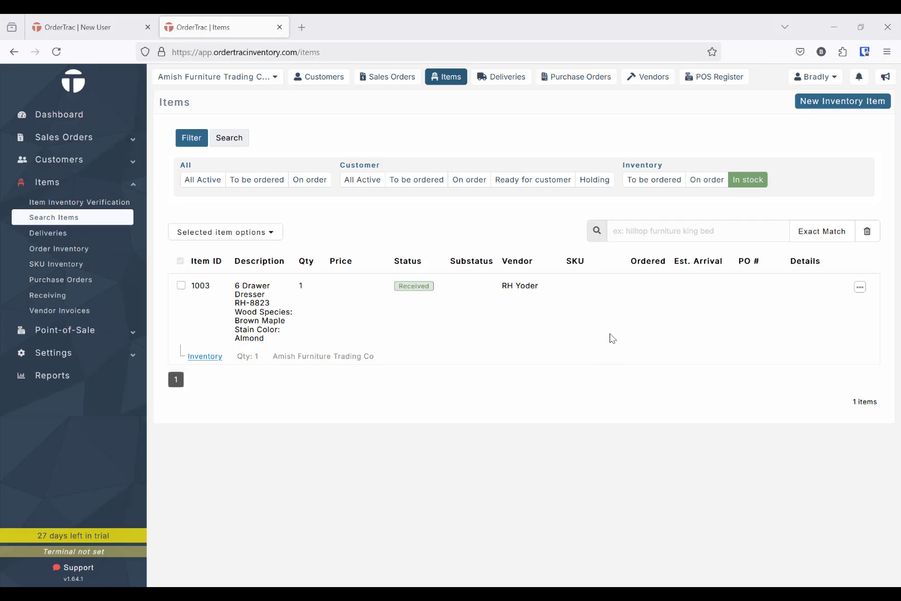
pyautogui.click(700, 180)
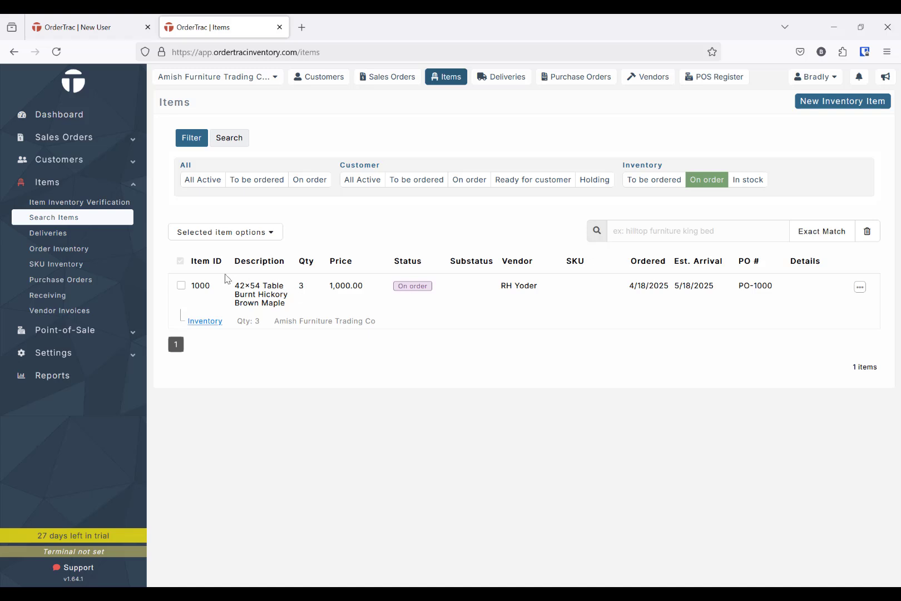
# Open the receiving page and filter the ready-to-receive items by 1000.
pyautogui.click(45, 298)
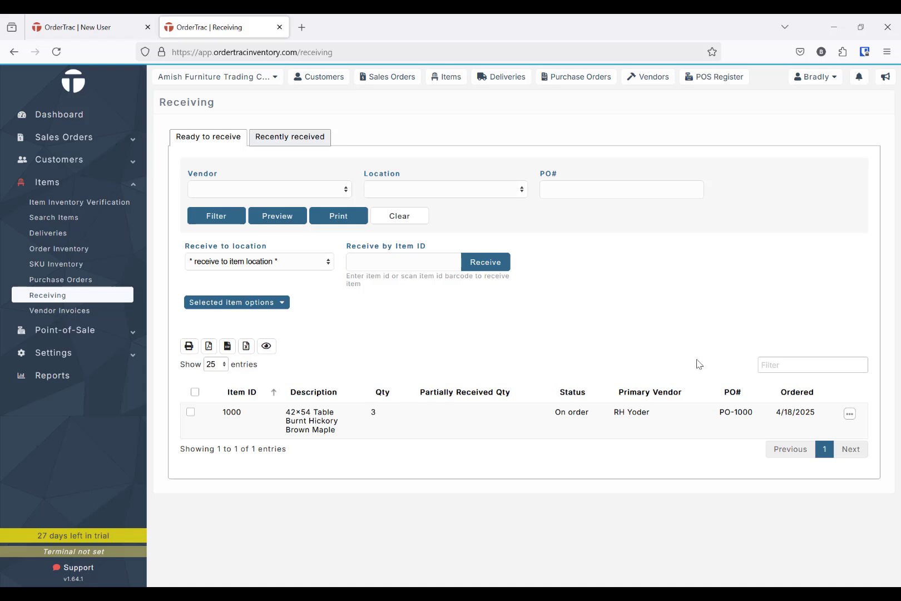
pyautogui.click(784, 365)
pyautogui.write('1000')
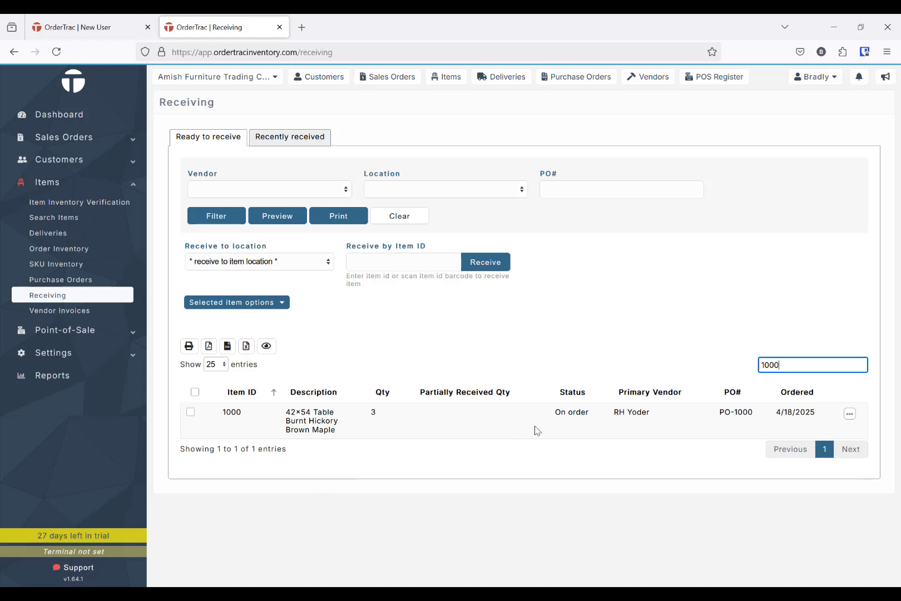
pyautogui.write('3')
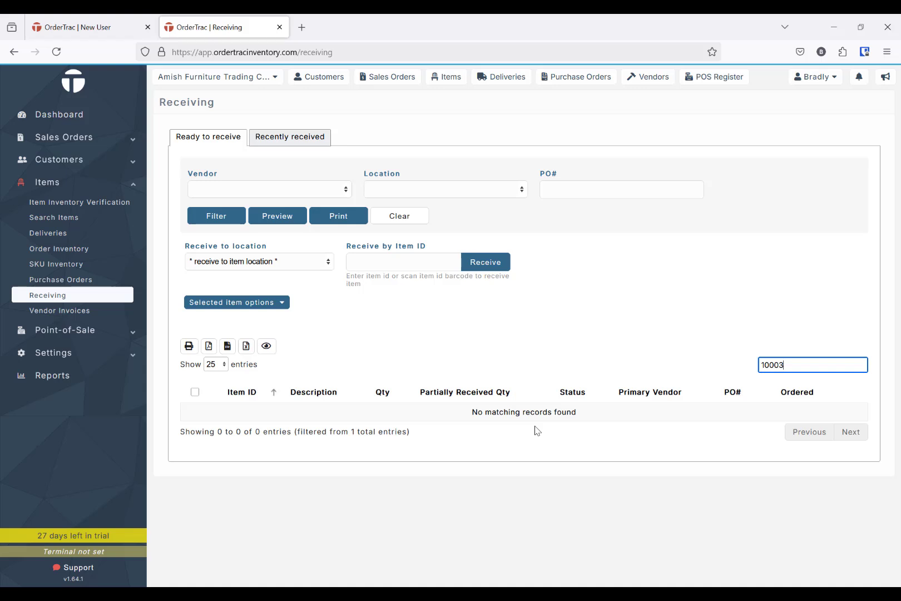
pyautogui.press('BackSpace')
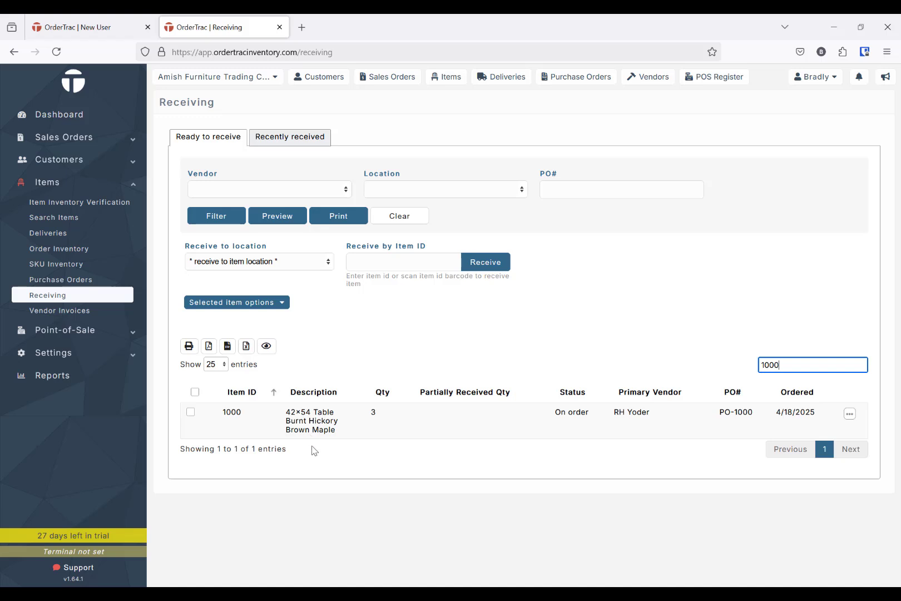
# Check the table's receiving options, and preview the printable item receiving list without printing it.
pyautogui.click(849, 413)
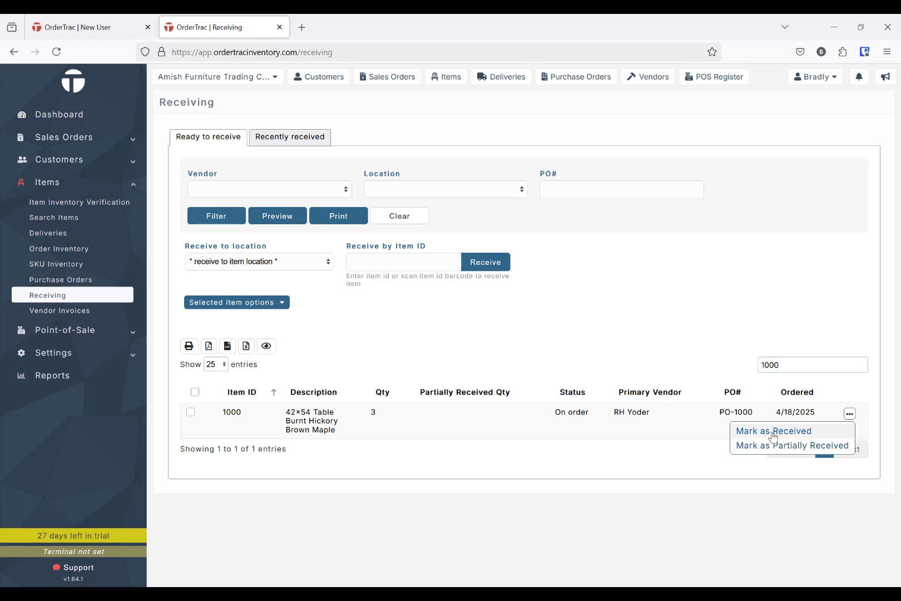
pyautogui.click(542, 320)
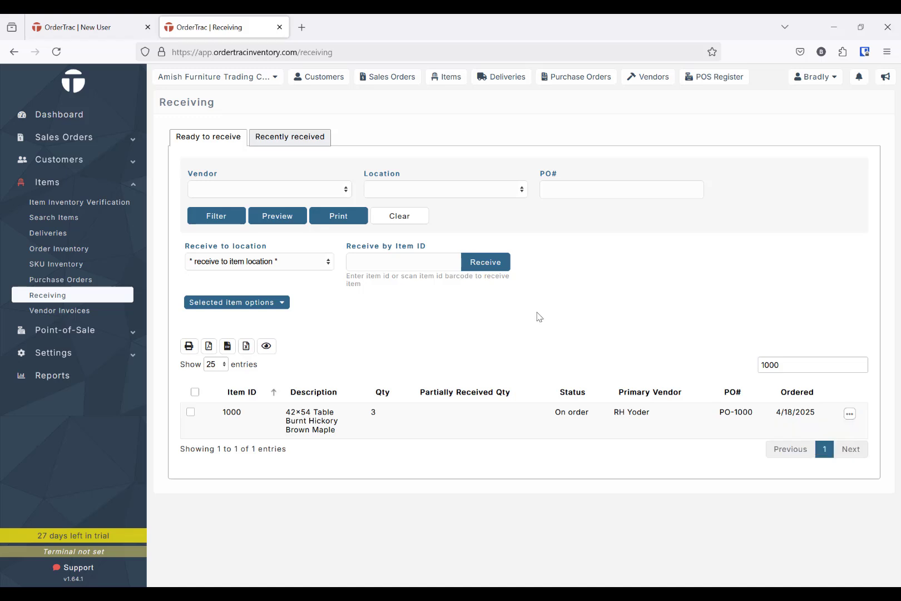
pyautogui.click(336, 220)
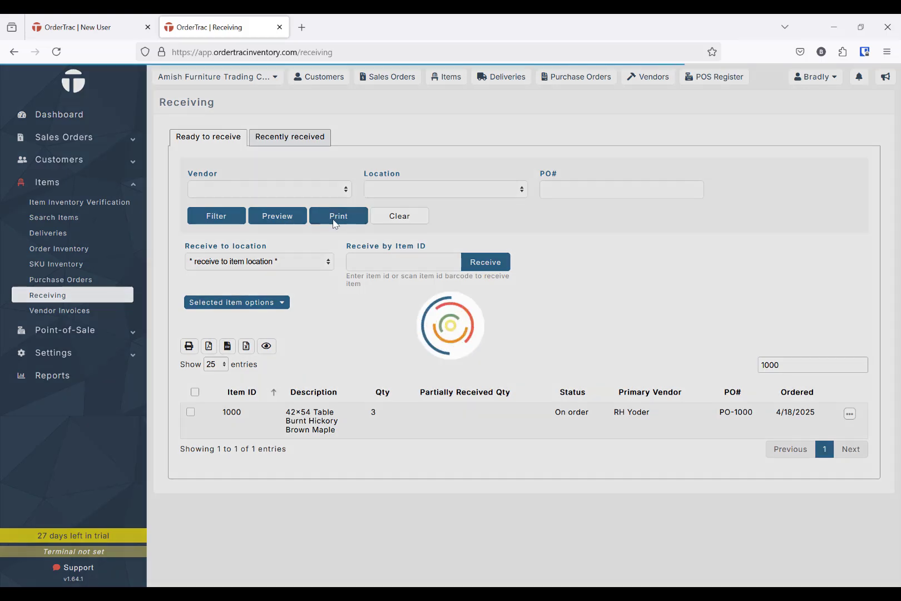
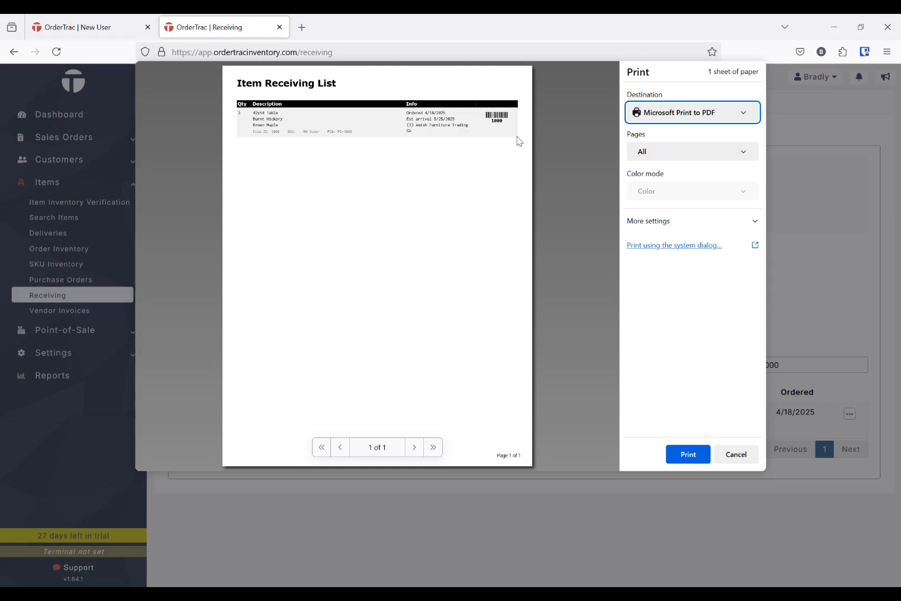
pyautogui.click(742, 453)
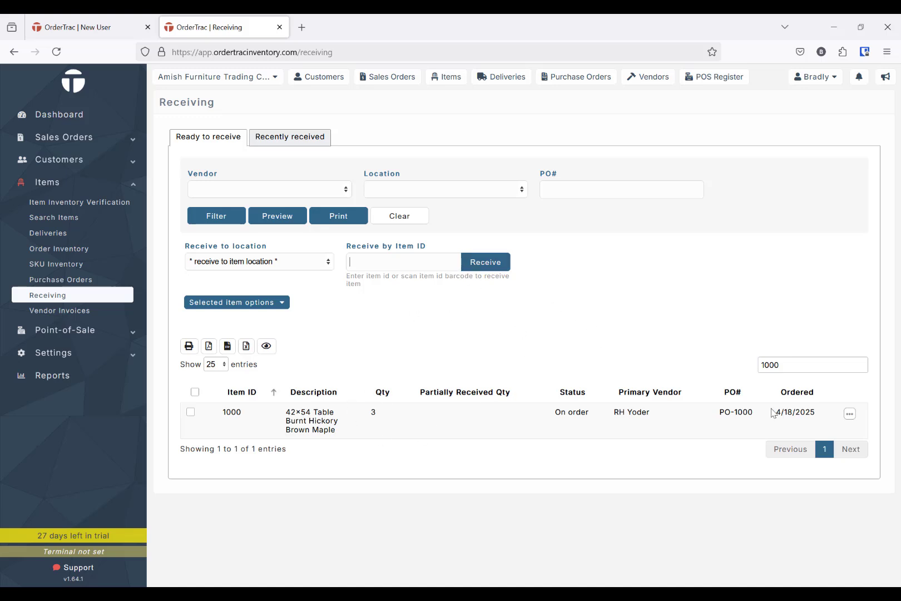
# Mark the 42×54 Table as received, and check it in the recently received list and the in-stock inventory.
pyautogui.click(848, 415)
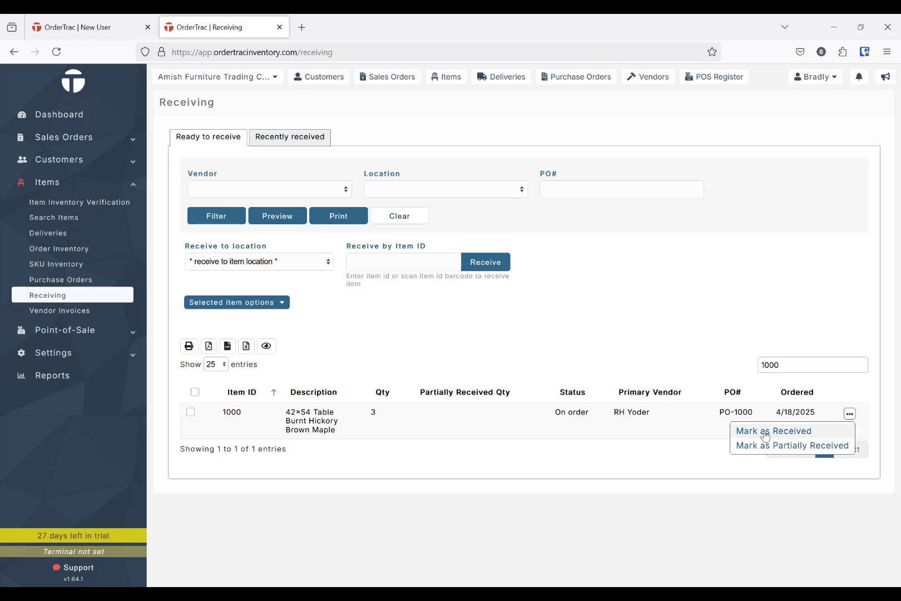
pyautogui.click(764, 432)
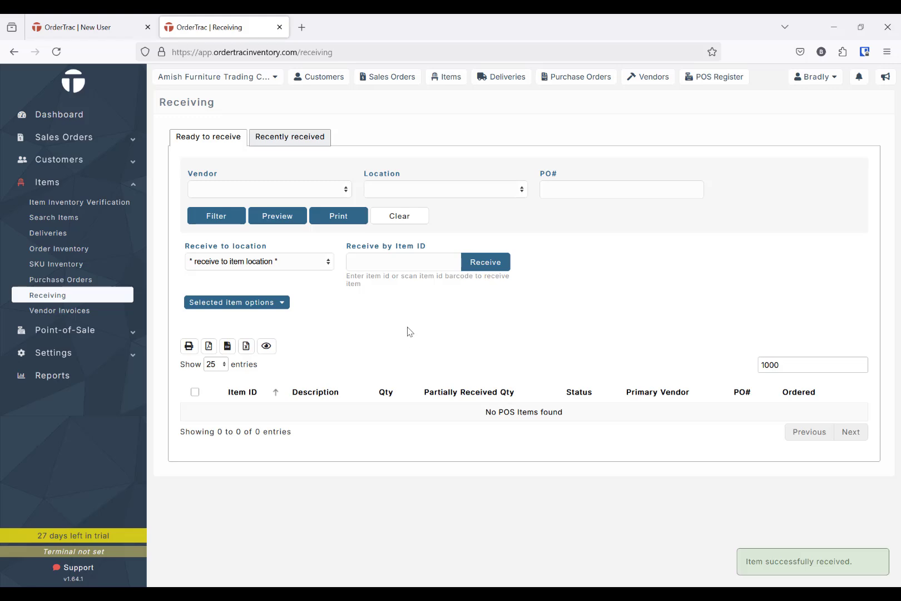
pyautogui.click(265, 141)
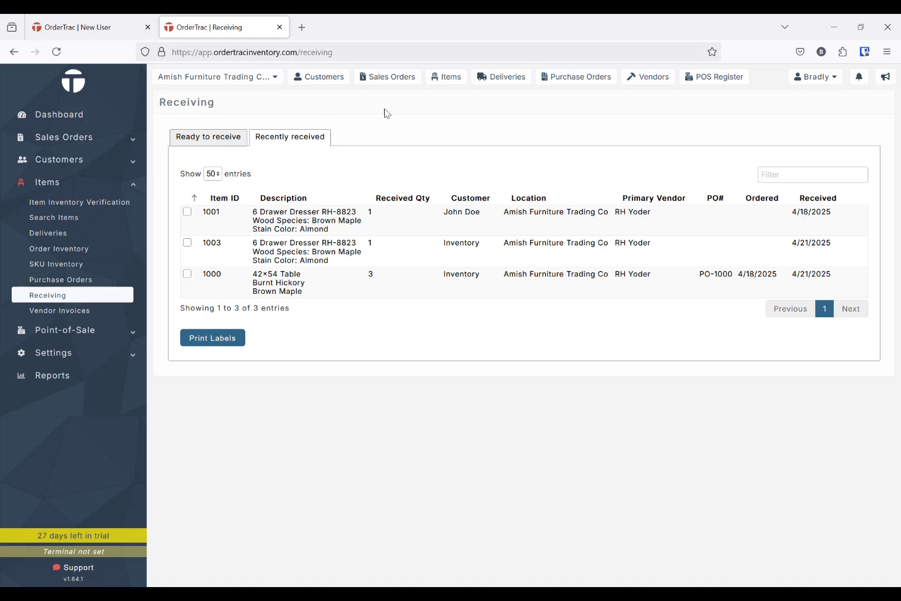
pyautogui.click(448, 79)
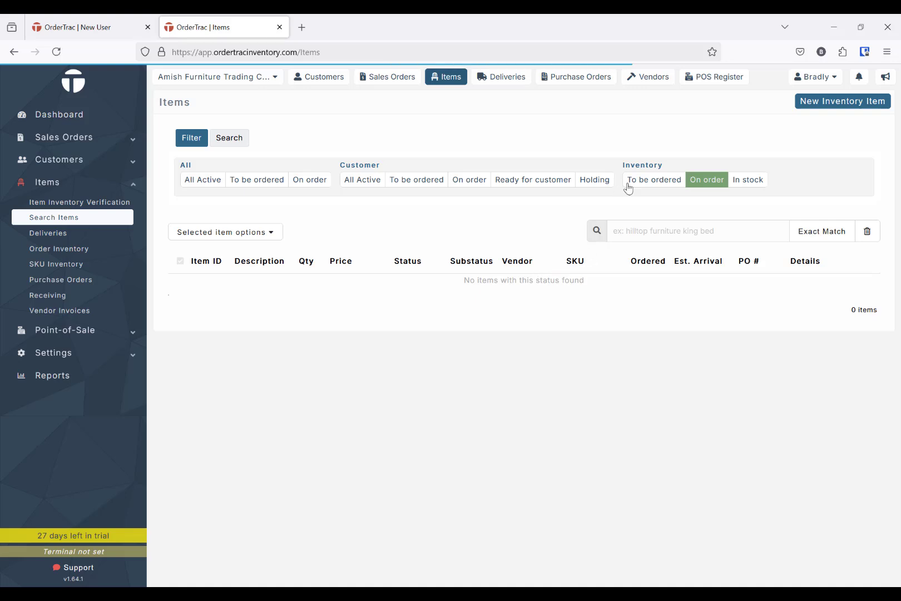
pyautogui.click(742, 181)
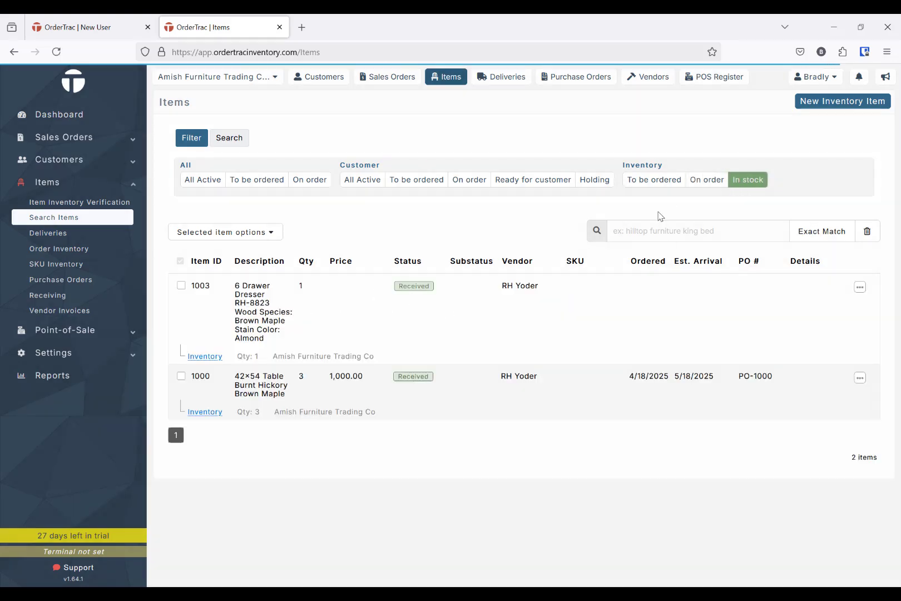
# Create a new sale and assign the returning customer found by searching for their first name.
pyautogui.click(390, 80)
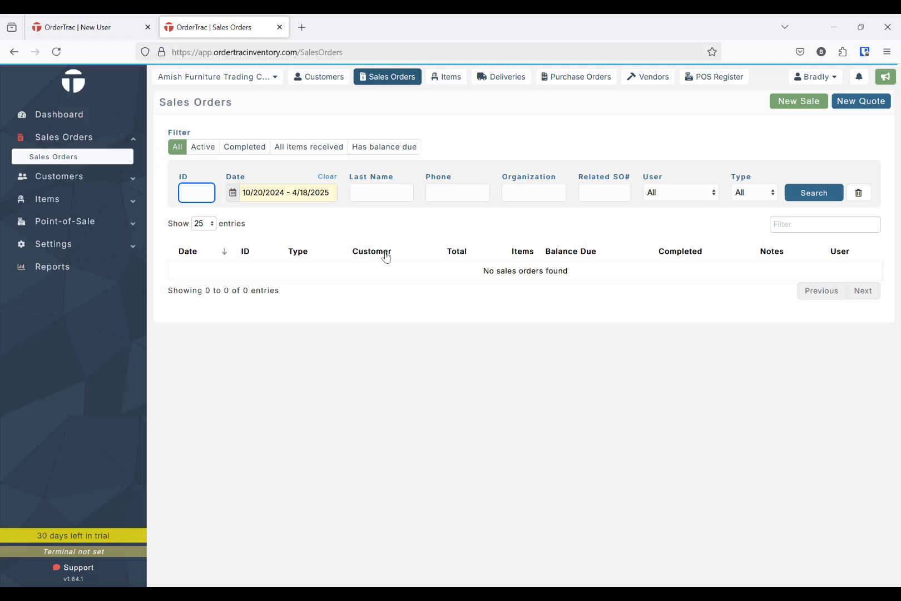
pyautogui.click(800, 103)
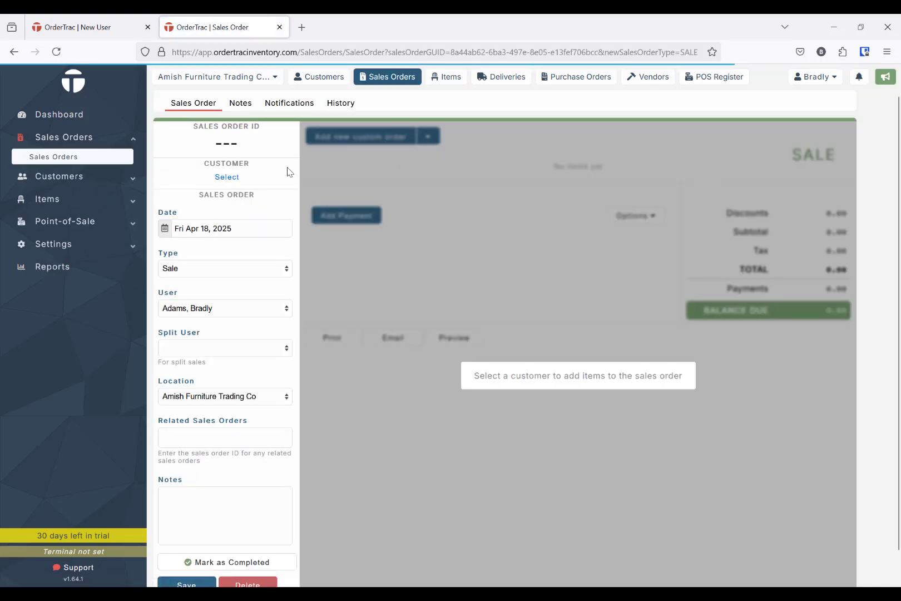
pyautogui.click(227, 176)
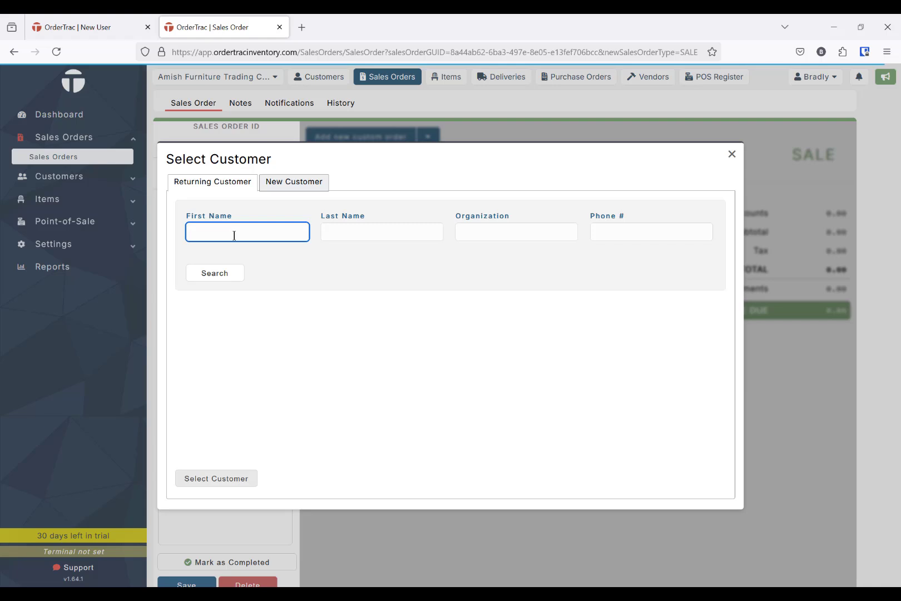
pyautogui.press('Return')
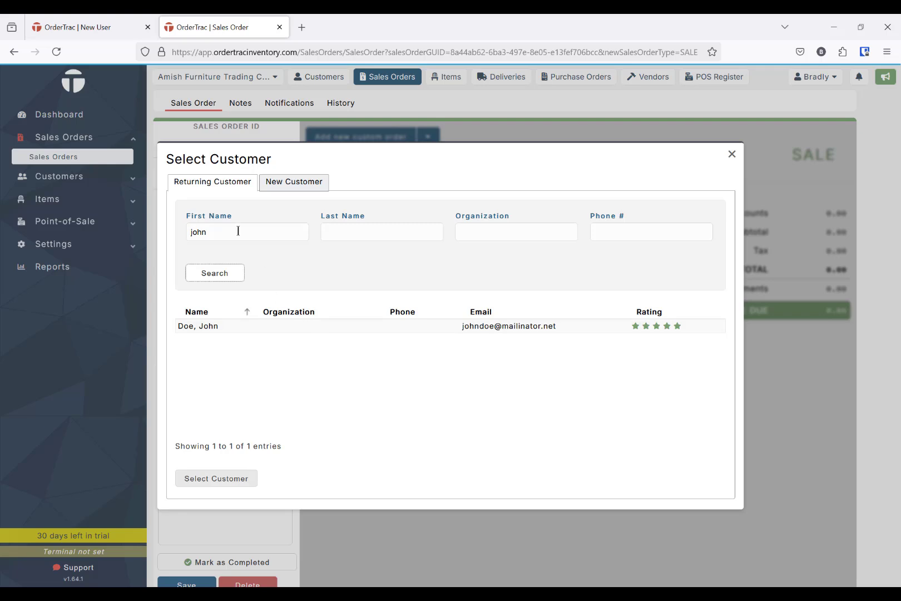
pyautogui.click(281, 185)
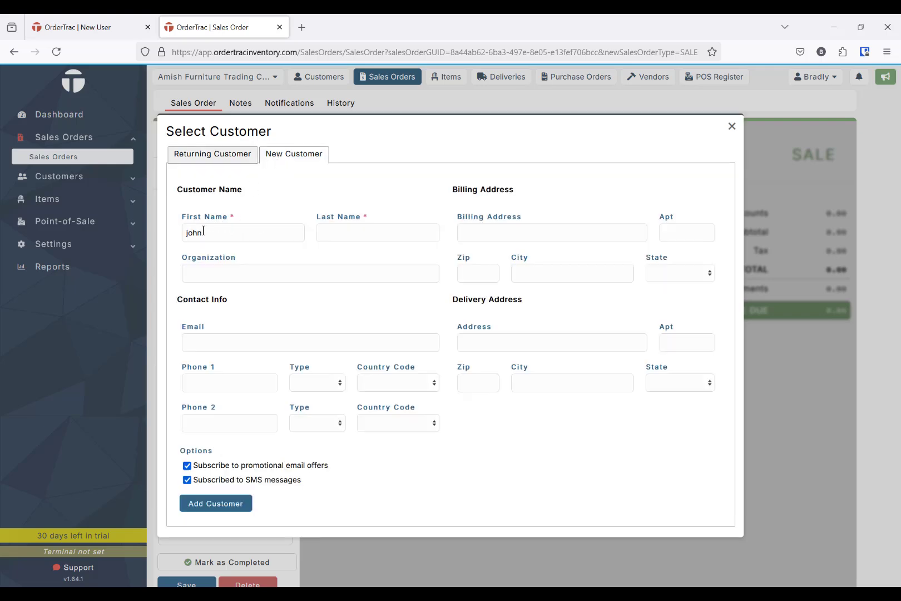
pyautogui.click(244, 155)
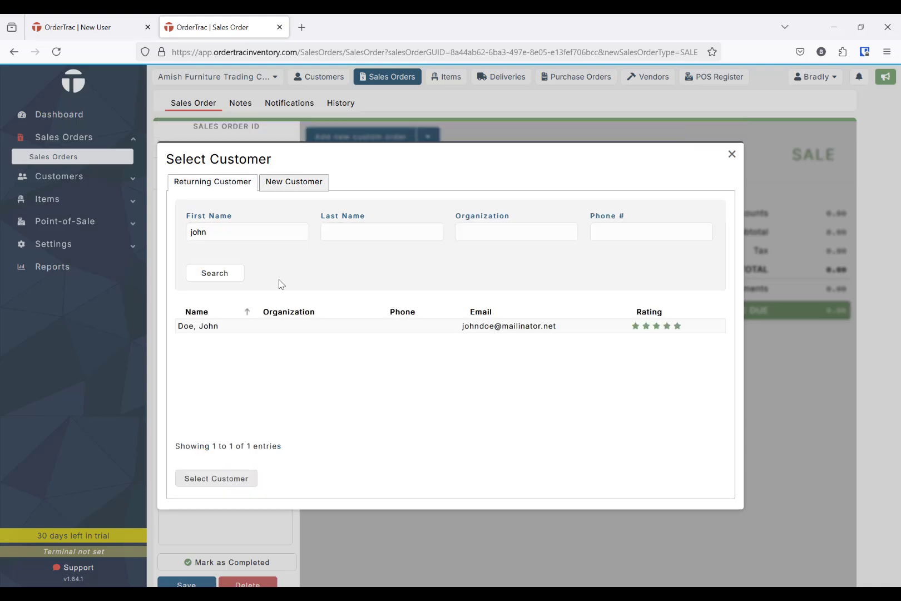
pyautogui.click(277, 328)
pyautogui.click(214, 482)
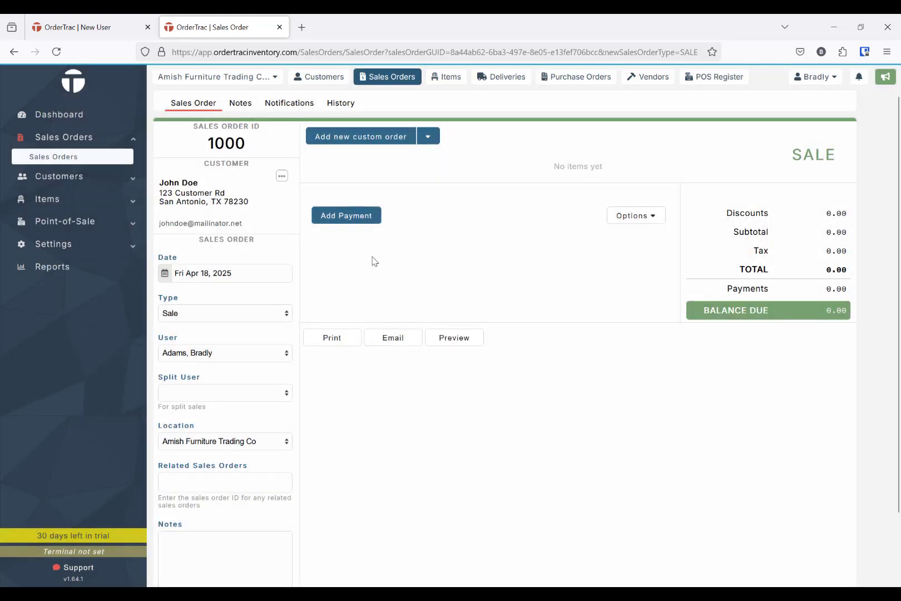
# Search the received inventory for "dresser" and add the 6 Drawer Dresser RH-8823 to the sale.
pyautogui.click(429, 137)
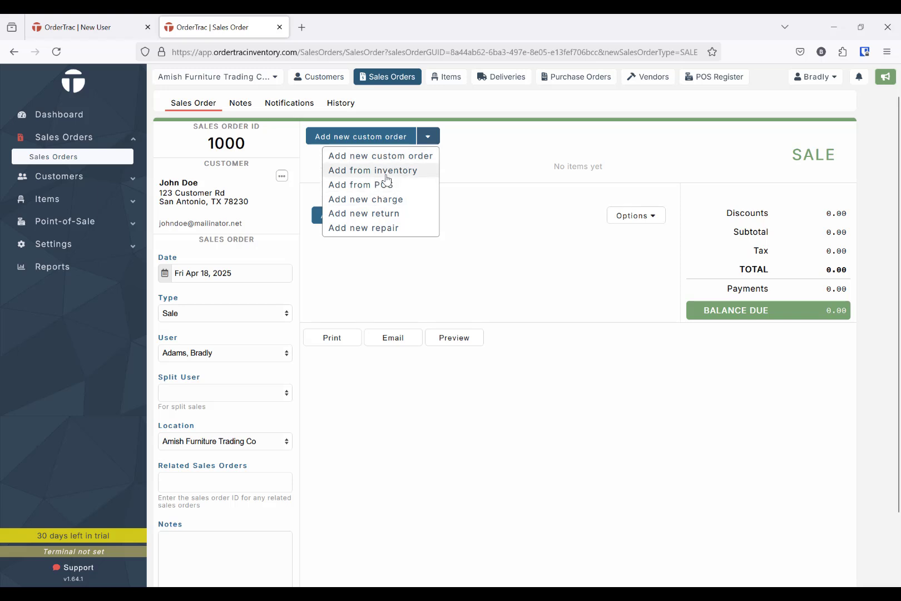
pyautogui.click(366, 171)
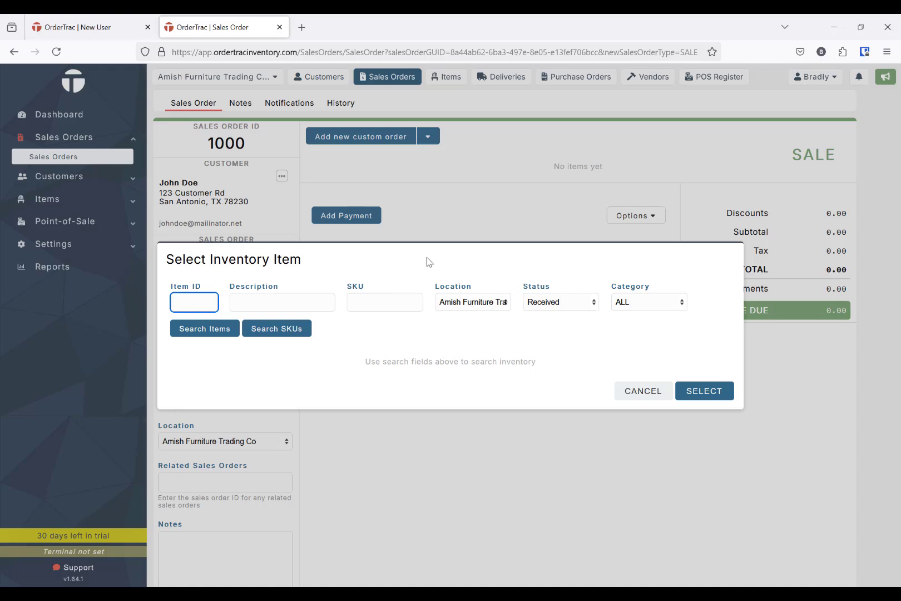
pyautogui.press('Tab')
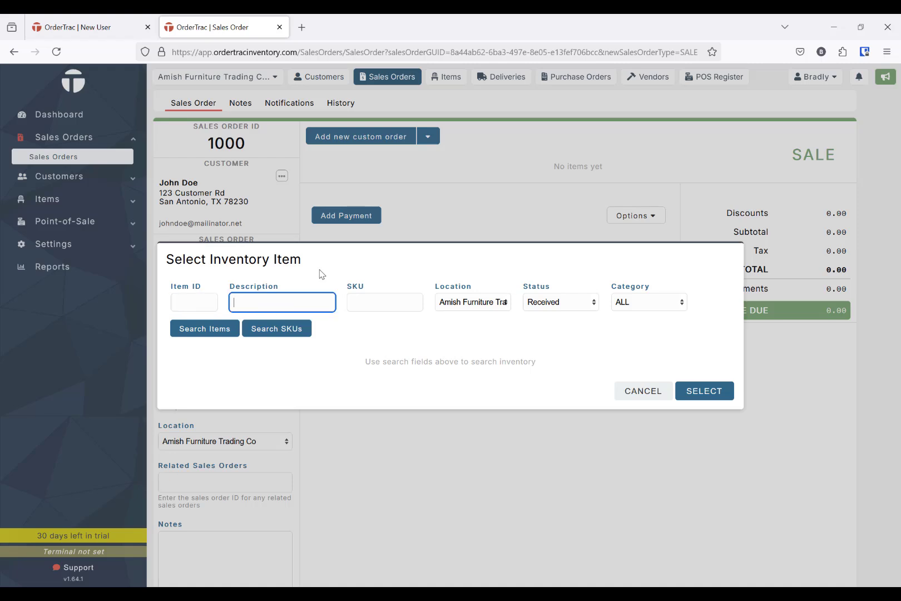
pyautogui.click(189, 304)
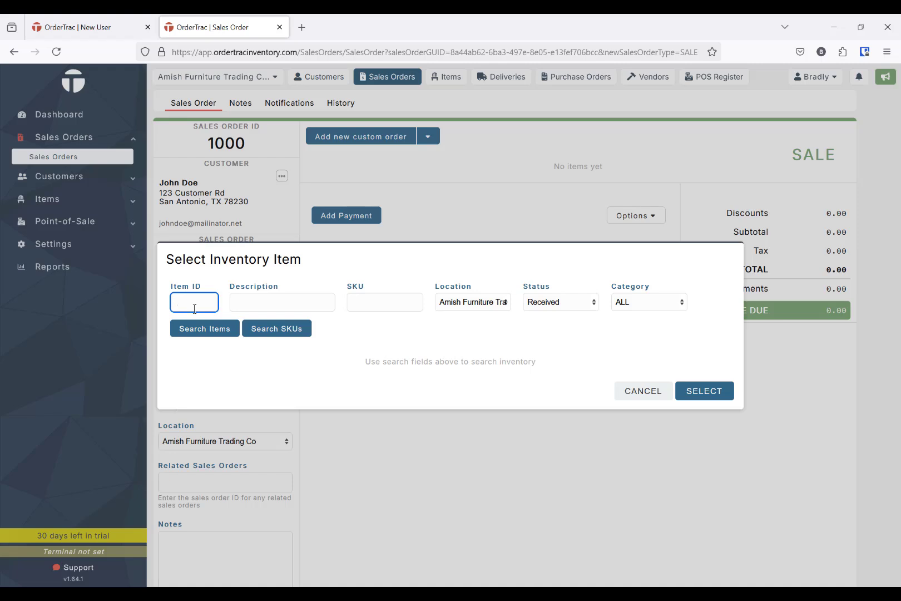
pyautogui.click(275, 307)
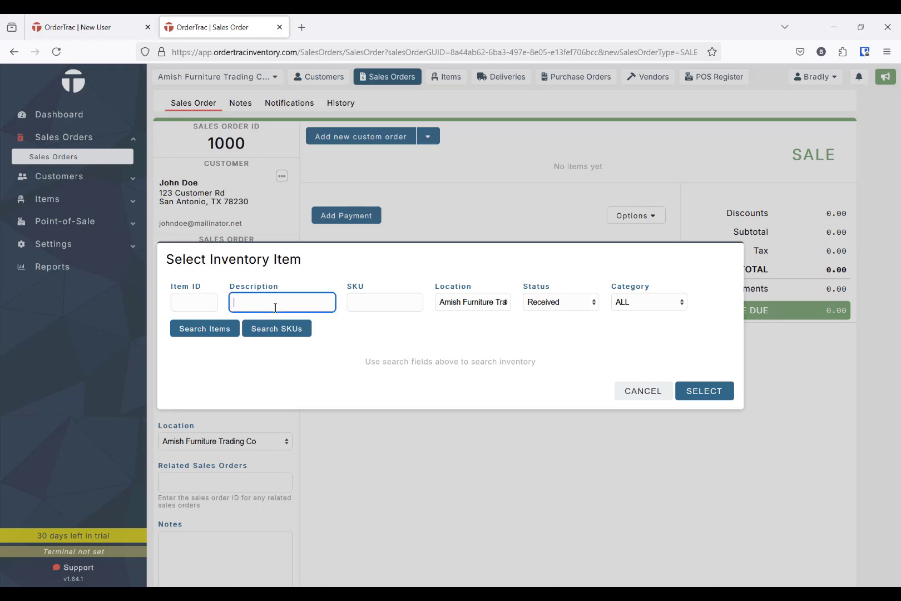
pyautogui.write('dresser')
pyautogui.click(215, 333)
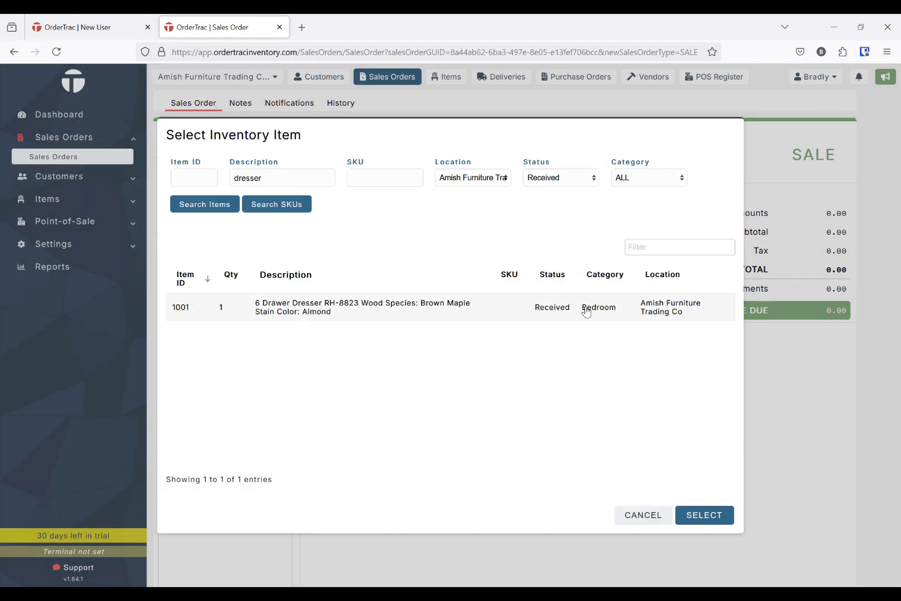
pyautogui.click(454, 303)
pyautogui.click(700, 515)
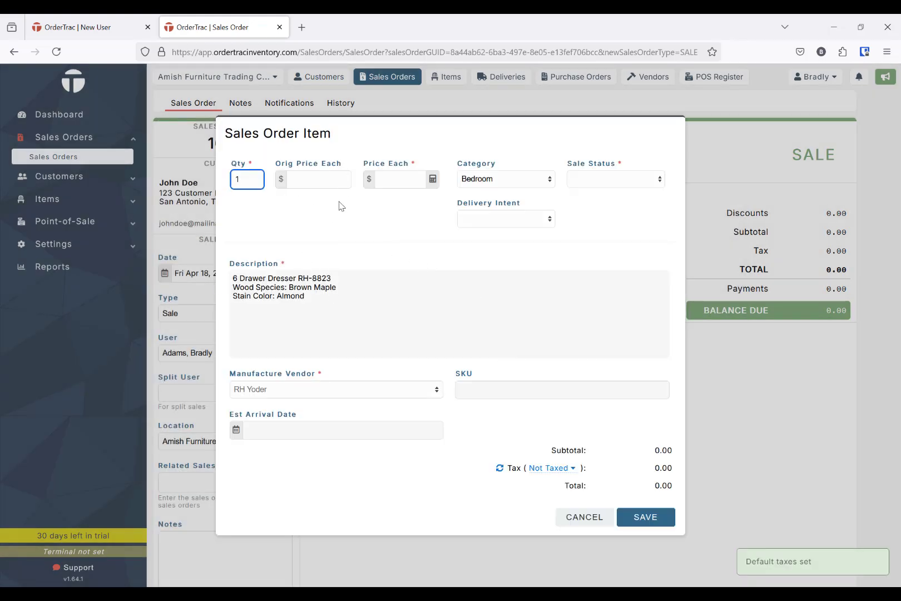
# Price the dresser at 900, set it to Hold for customer and To be picked up, and save the item.
pyautogui.click(394, 179)
pyautogui.click(616, 182)
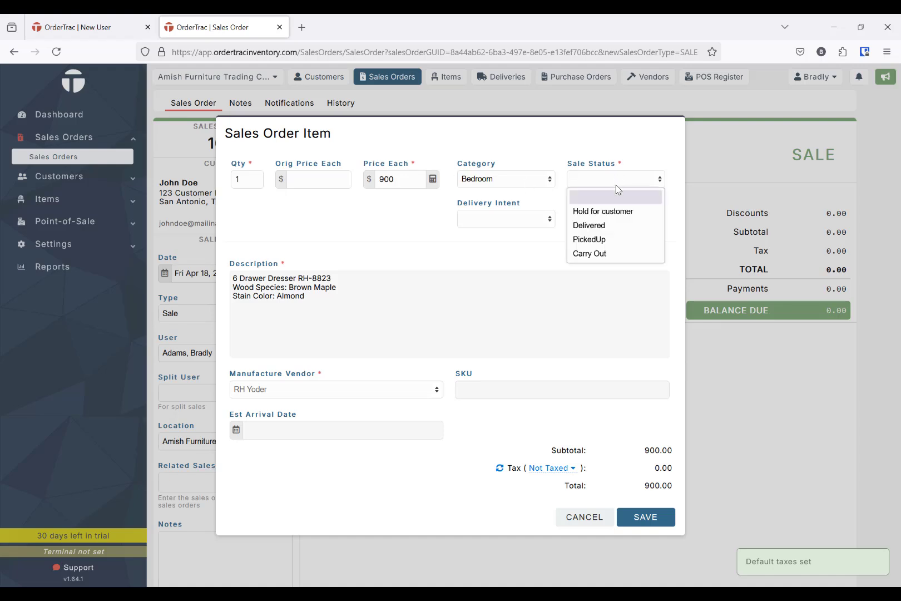
pyautogui.click(614, 216)
pyautogui.click(501, 218)
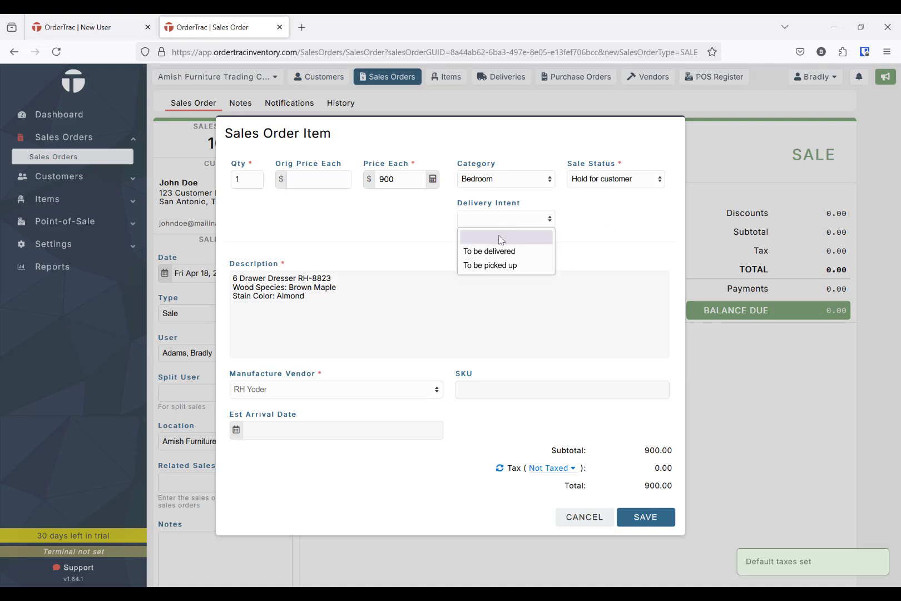
pyautogui.click(499, 253)
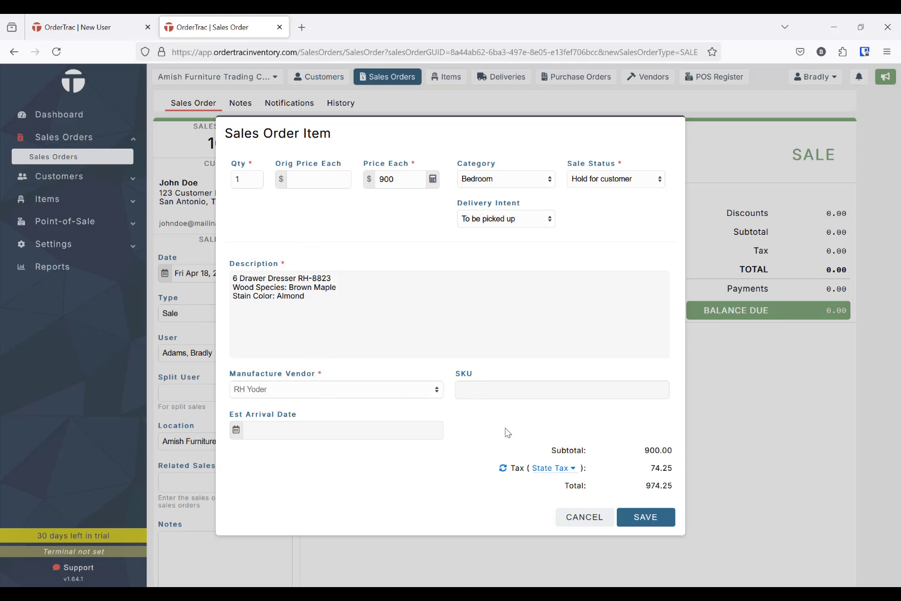
pyautogui.click(645, 517)
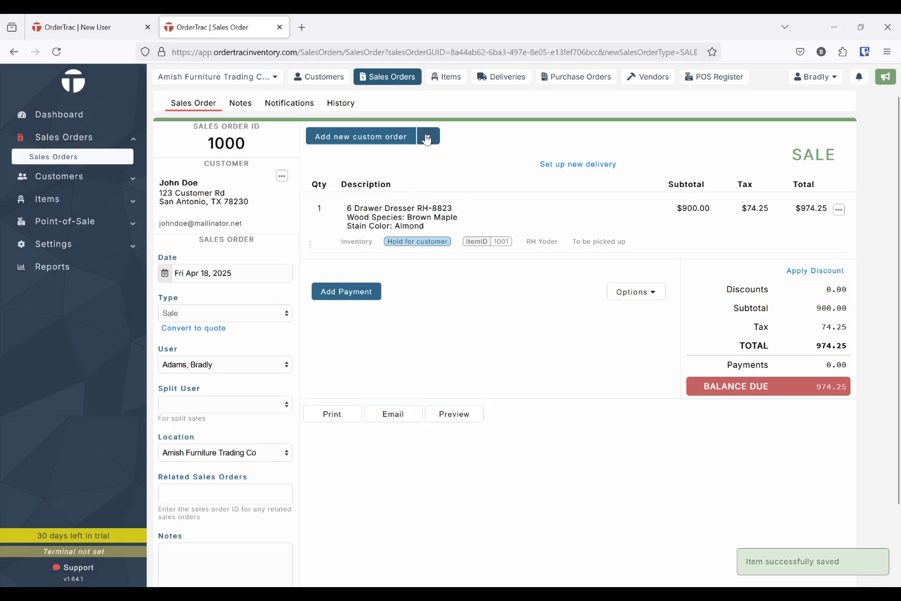
# Start a new custom order item priced at 1500 in the Bedroom category with delivery intent To be picked up.
pyautogui.click(362, 138)
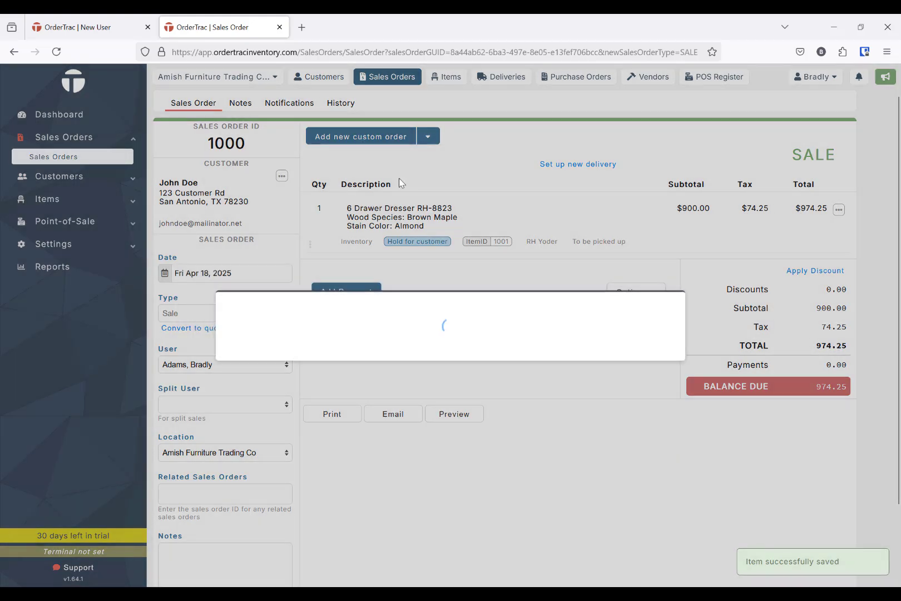
pyautogui.click(384, 200)
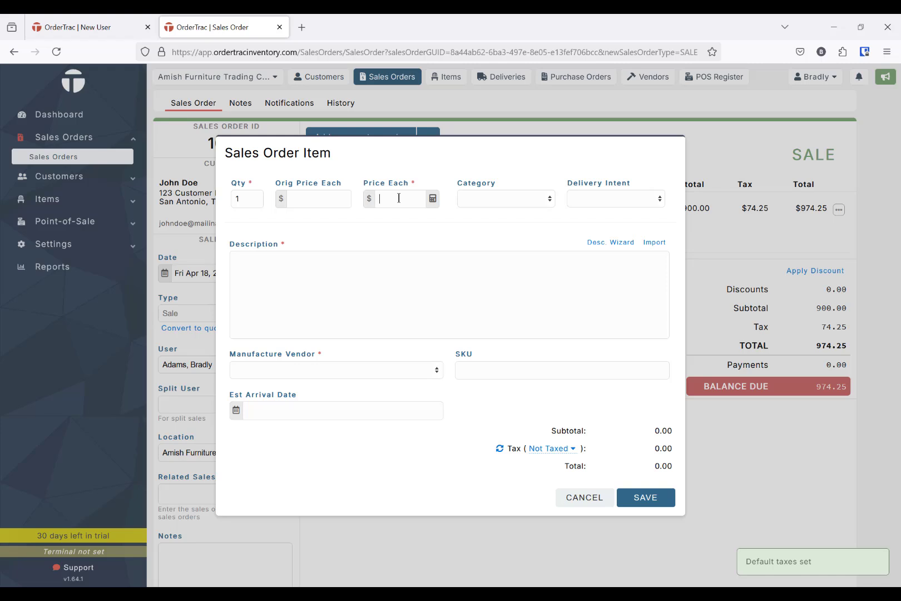
pyautogui.write('1500')
pyautogui.press('Tab')
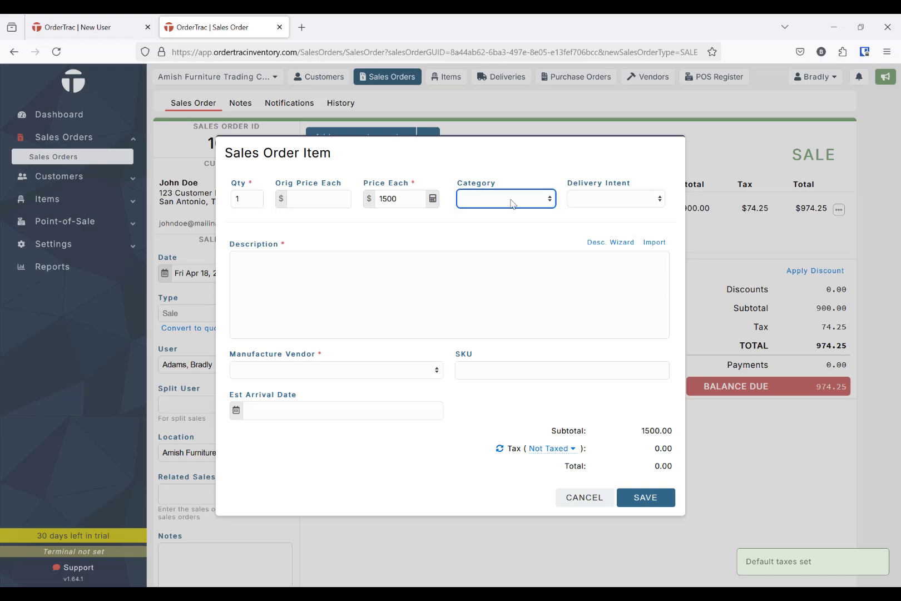
pyautogui.click(543, 207)
pyautogui.click(499, 236)
pyautogui.click(603, 202)
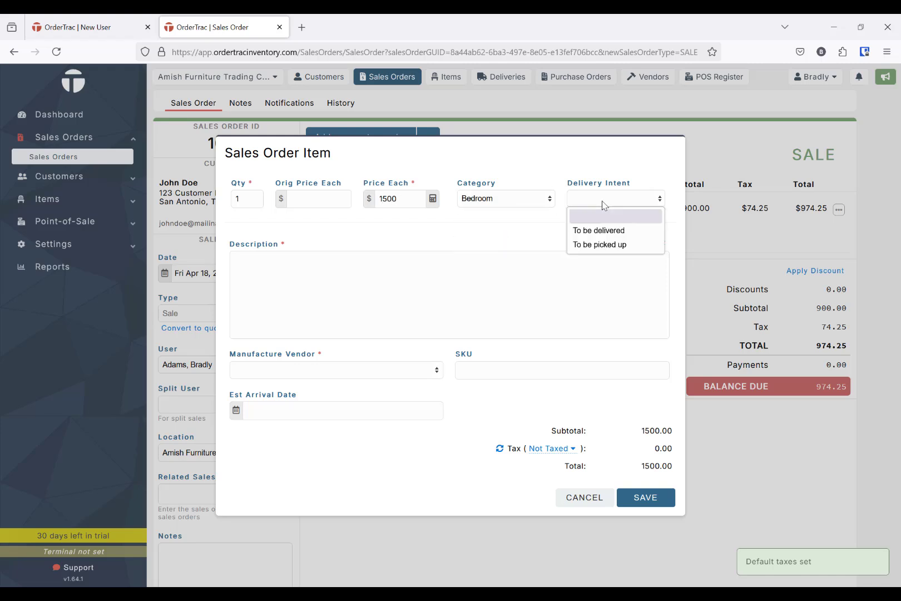
pyautogui.click(600, 245)
# Describe the custom item as King Bed with wood species Brown Maple and stain color Almond, using the description wizard.
pyautogui.click(435, 267)
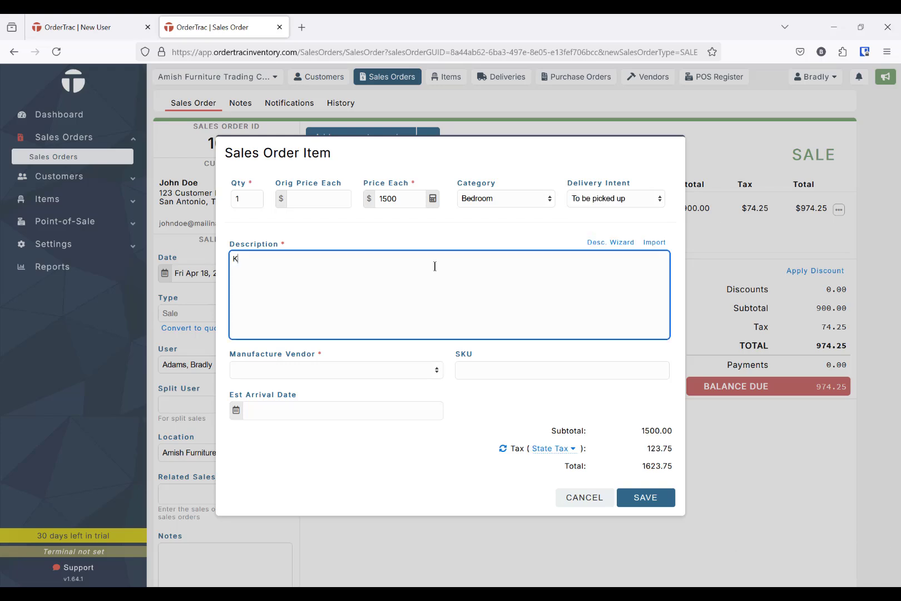
pyautogui.click(621, 243)
pyautogui.click(592, 313)
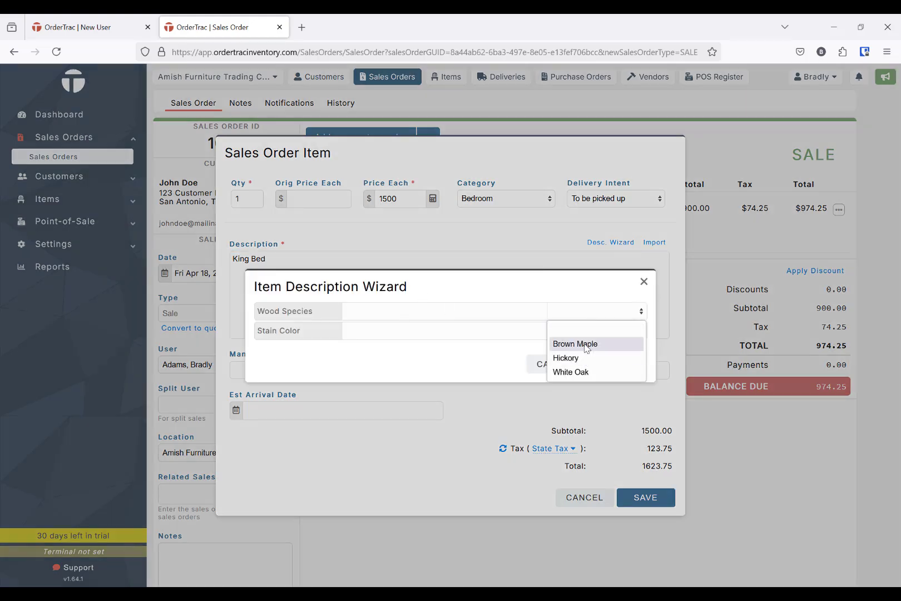
pyautogui.click(589, 343)
pyautogui.click(591, 331)
pyautogui.click(566, 363)
pyautogui.click(615, 363)
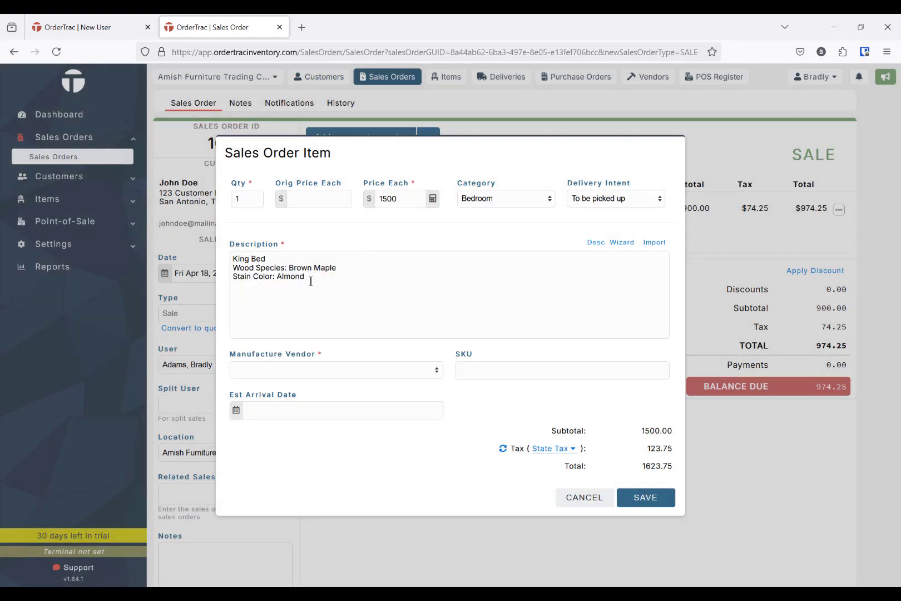
# Set the King Bed's manufacture vendor to RH Yoder and save the item to the sale.
pyautogui.click(310, 371)
pyautogui.click(293, 399)
pyautogui.click(504, 374)
pyautogui.click(630, 496)
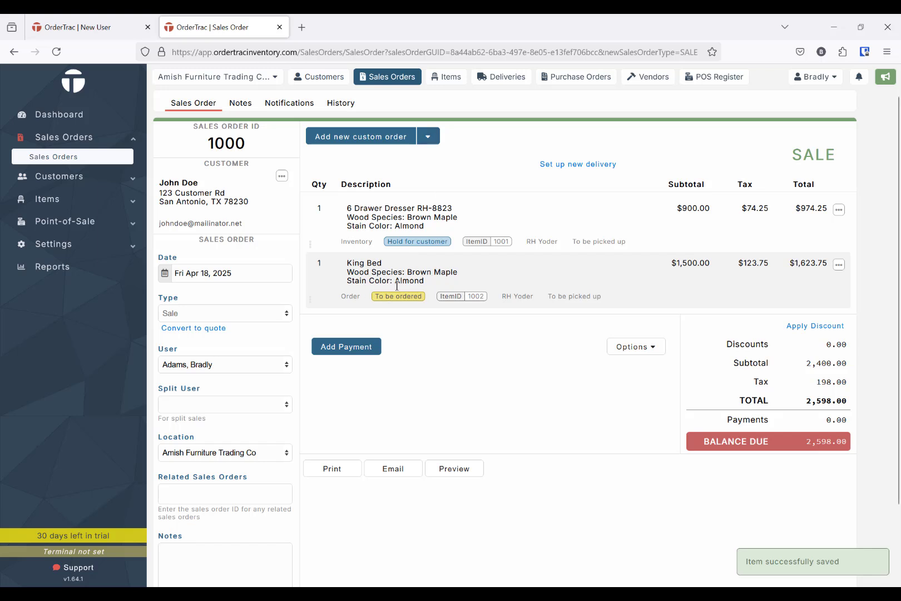
# Add a new charge of 100 described as Delivery Charge in the Delivery category, and save it.
pyautogui.click(428, 137)
pyautogui.click(379, 197)
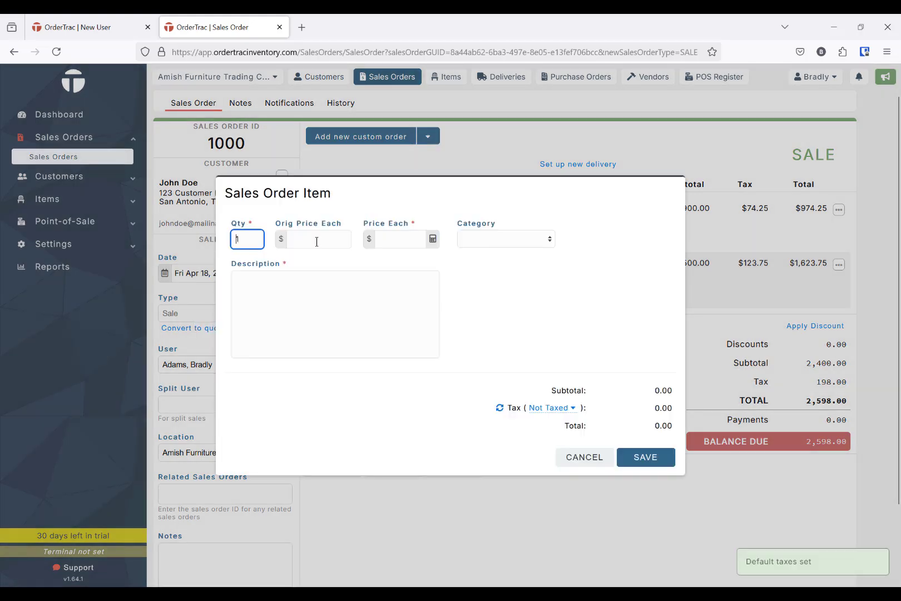
pyautogui.click(398, 237)
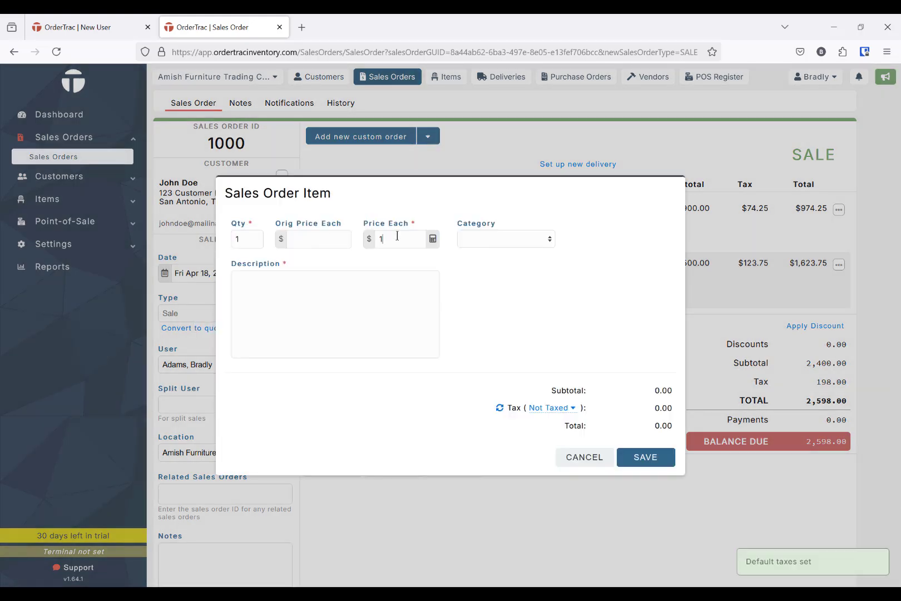
pyautogui.press('Tab')
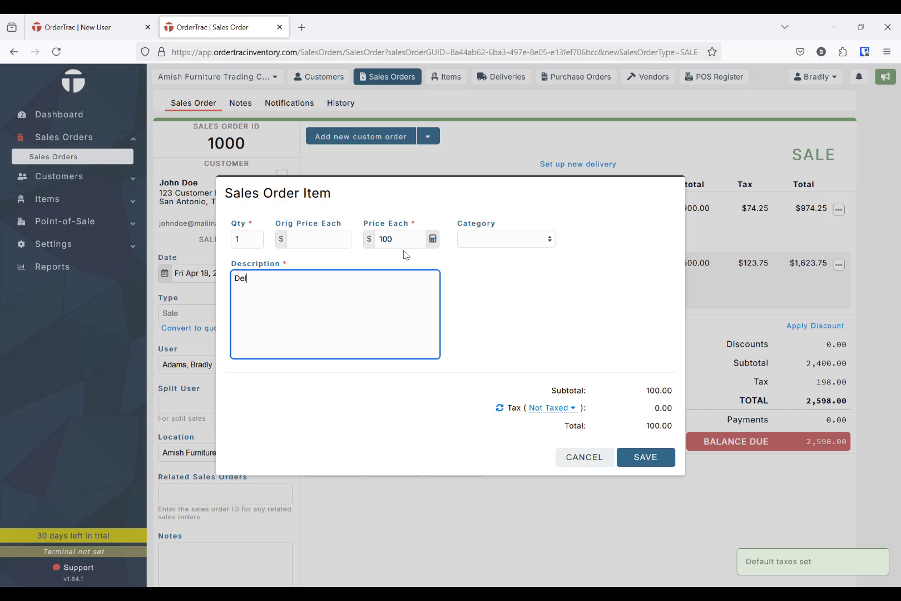
pyautogui.write('Delivery Charge')
pyautogui.click(510, 239)
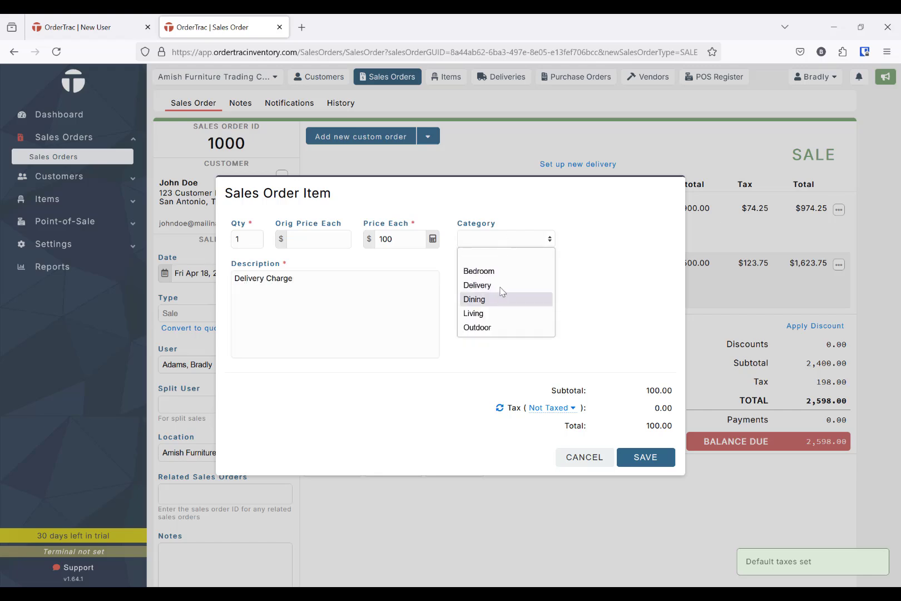
pyautogui.click(489, 284)
pyautogui.click(644, 457)
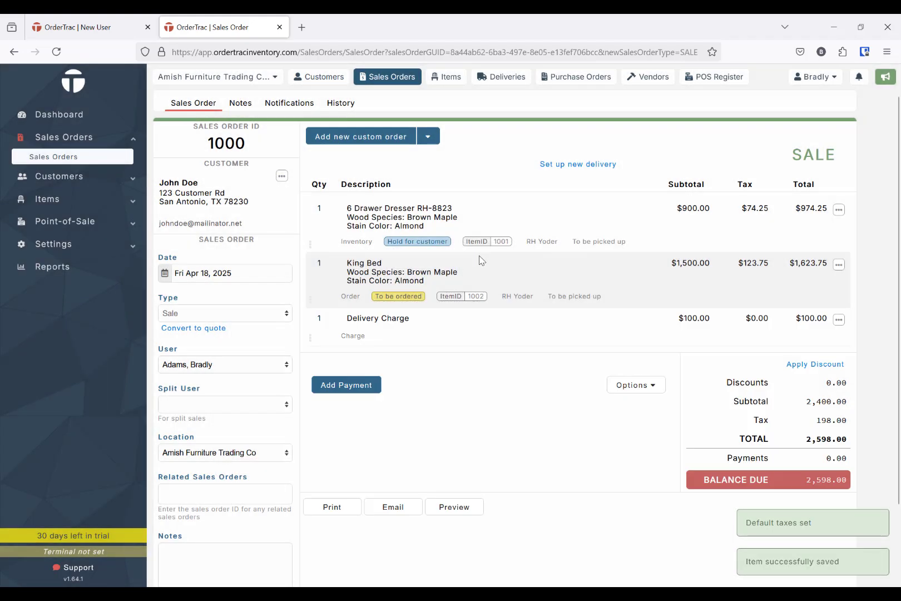
# Record a down payment of 250 by Credit/Debit Card, collected offline with payment method option Discover, and save it.
pyautogui.click(331, 395)
pyautogui.click(492, 287)
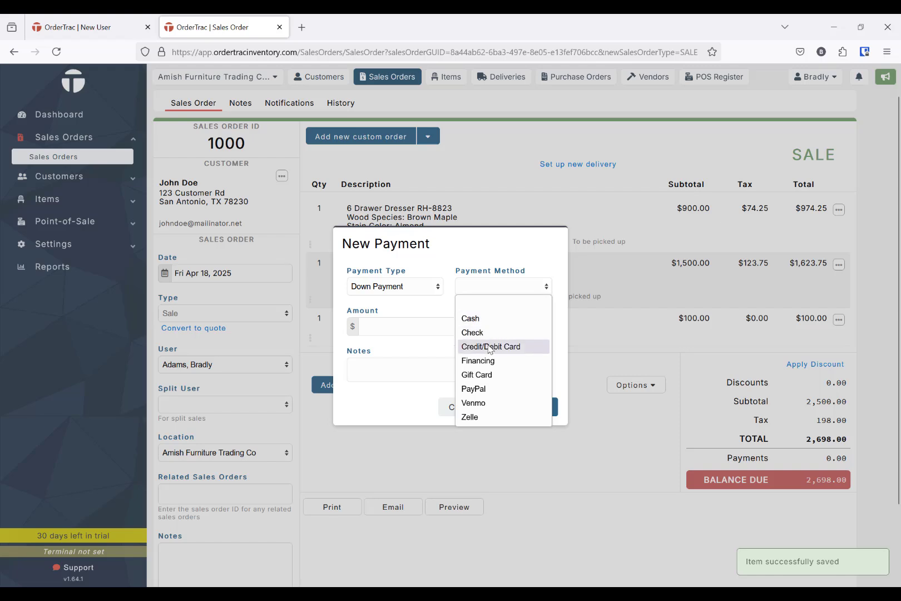
pyautogui.click(490, 347)
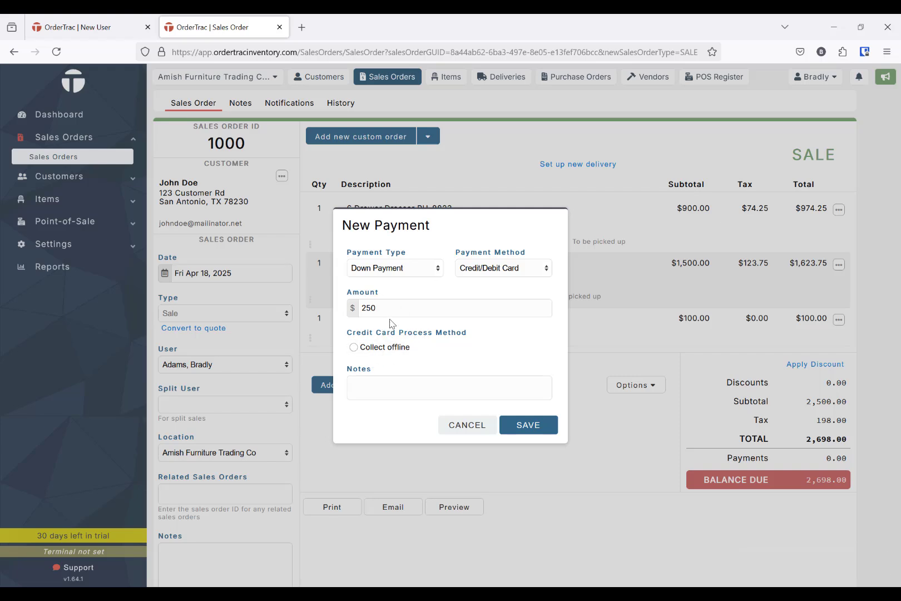
pyautogui.click(365, 343)
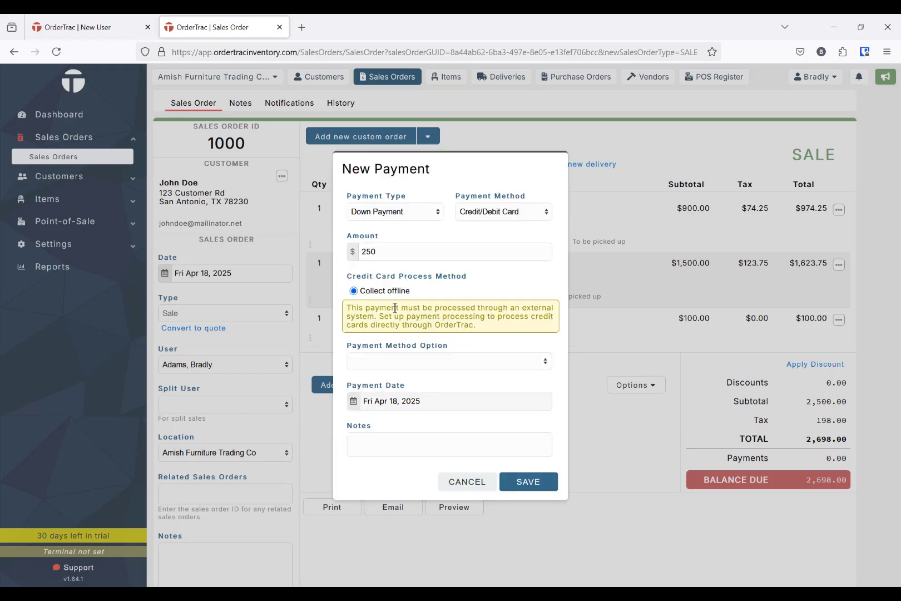
pyautogui.click(416, 364)
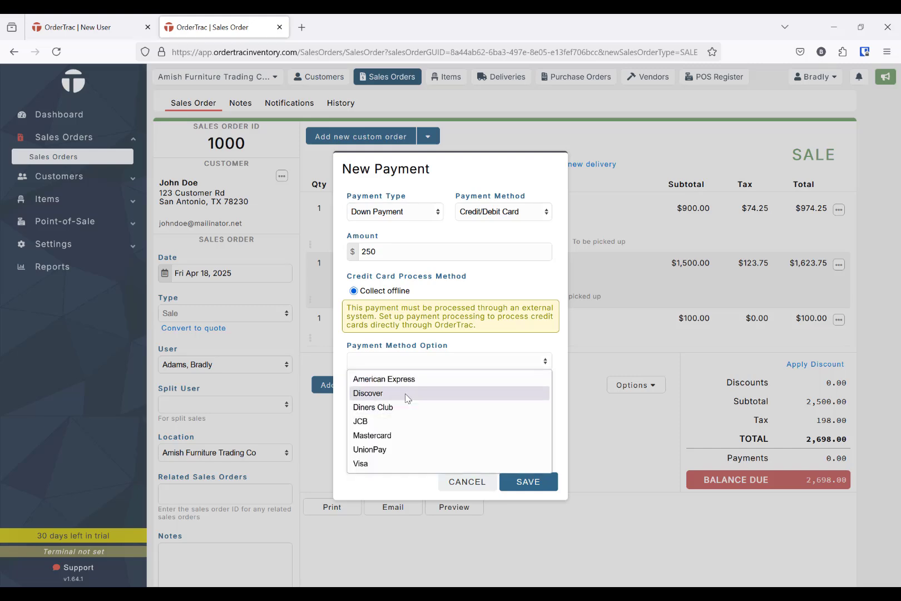
pyautogui.click(408, 393)
pyautogui.click(528, 481)
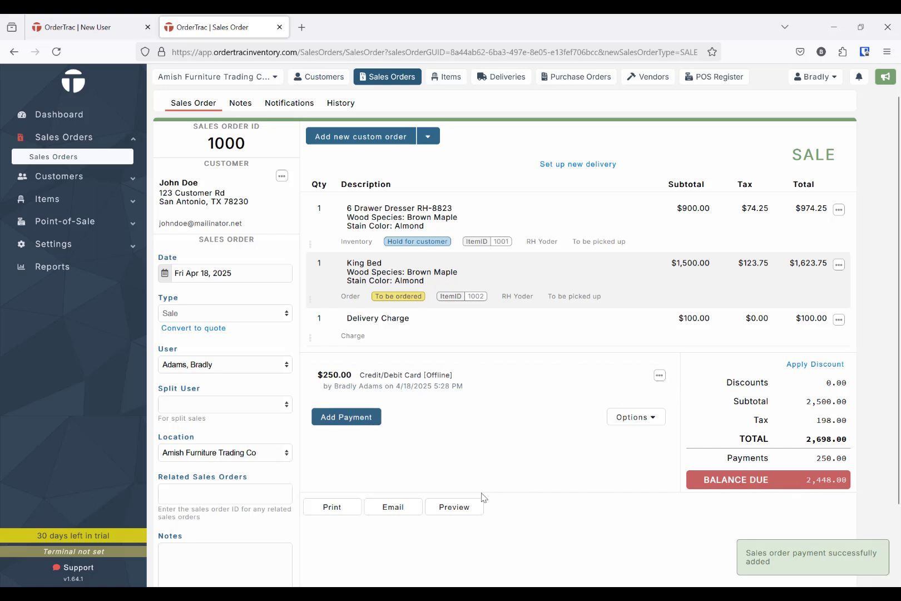
# Preview the sales order's store and customer receipt copies with duplex formatting, review both, and return to the order.
pyautogui.click(444, 509)
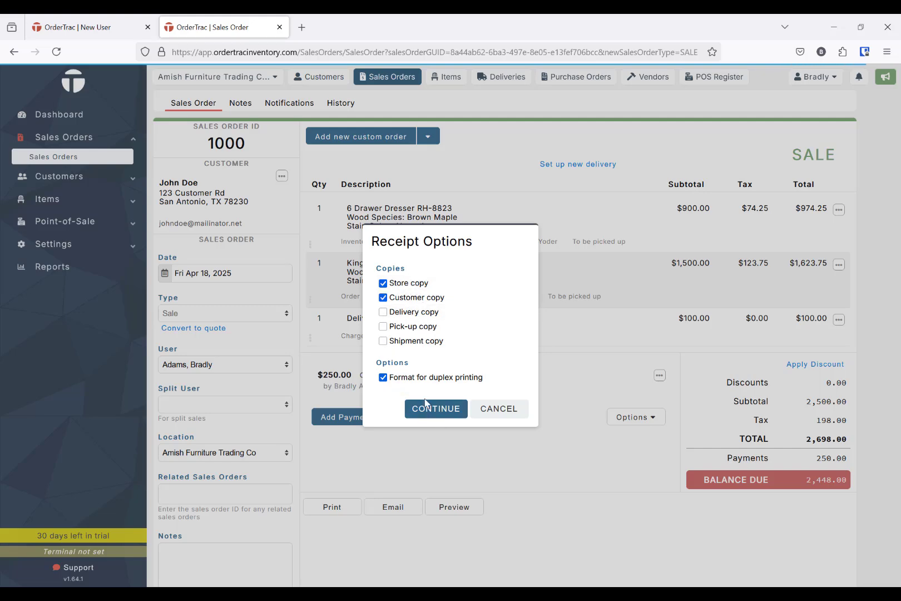
pyautogui.click(441, 412)
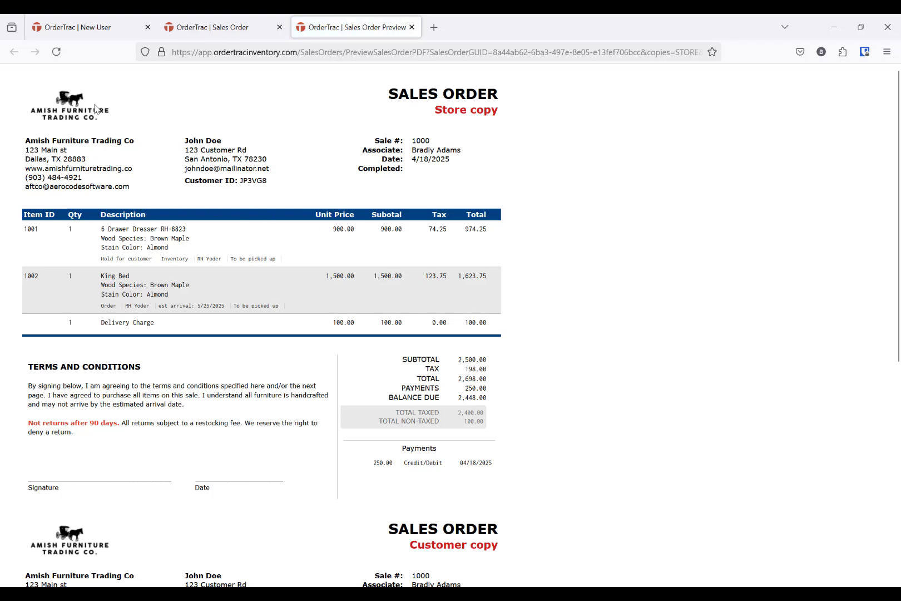
pyautogui.scroll(-2, 278, 174)
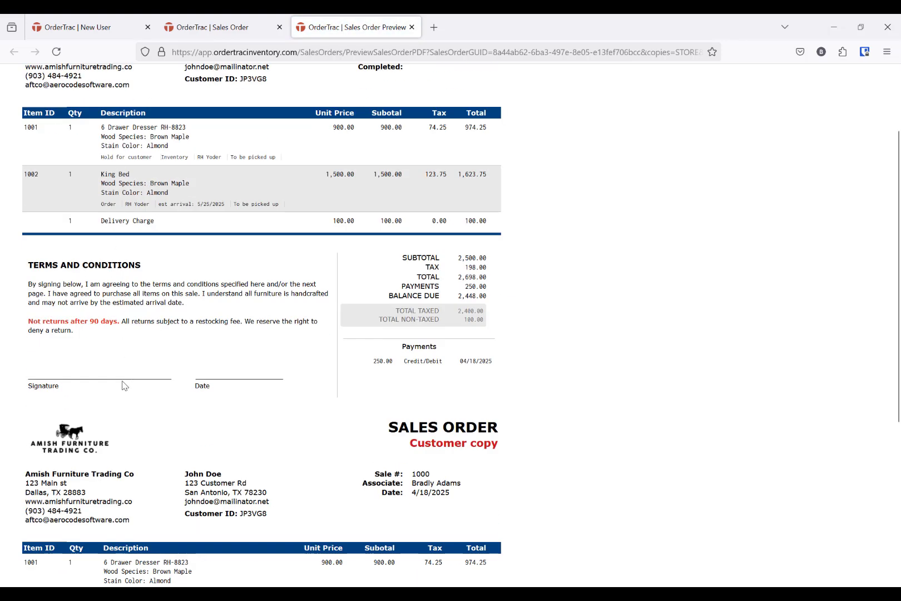
pyautogui.scroll(-5, 125, 396)
pyautogui.scroll(7, 224, 280)
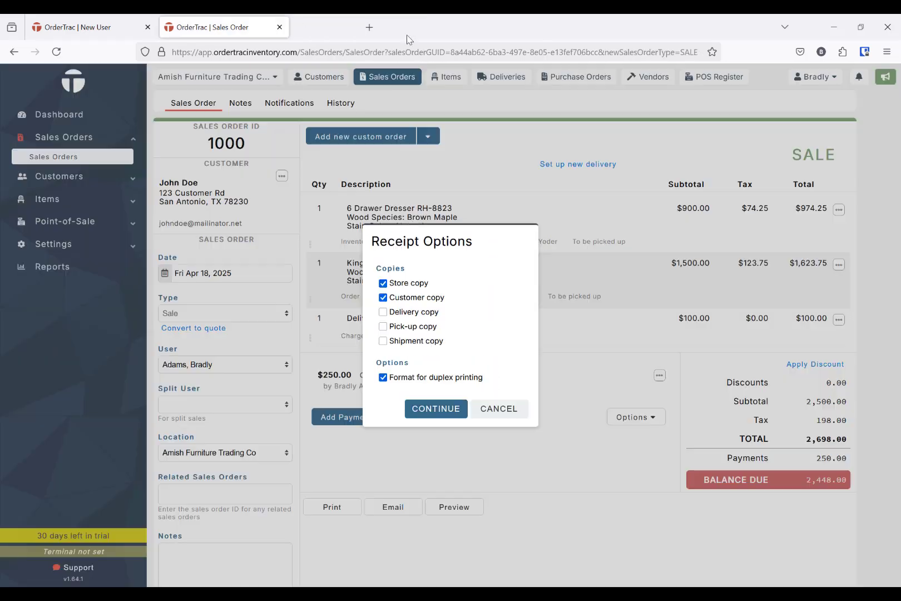
pyautogui.click(412, 26)
pyautogui.click(498, 408)
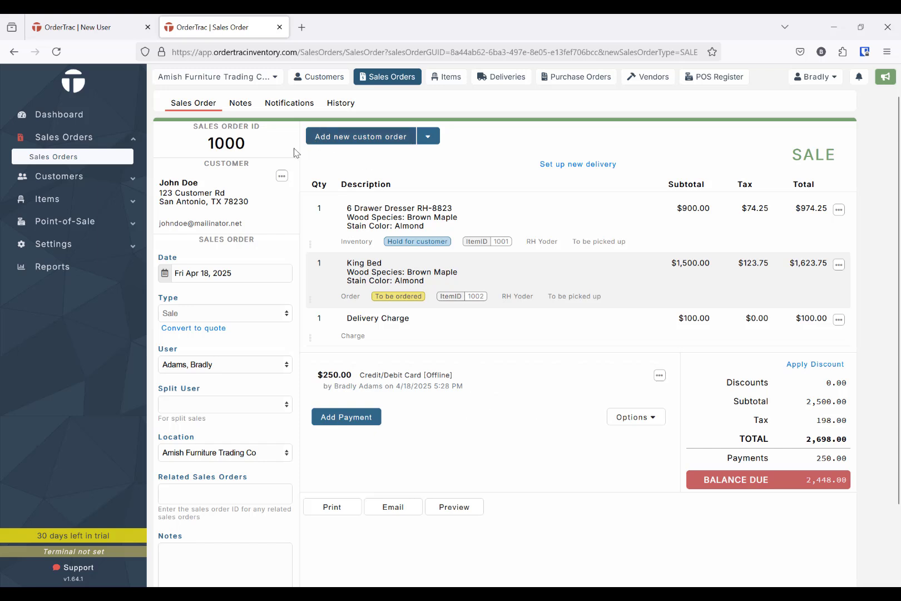
# Start a new point-of-sale item with UPC LAMP and the description Floor Lamp.
pyautogui.click(79, 221)
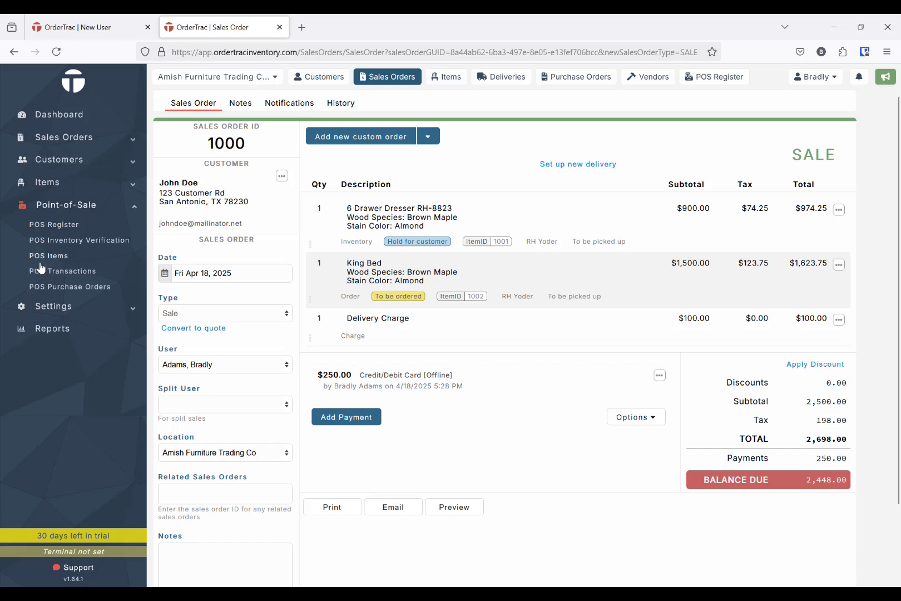
pyautogui.click(58, 257)
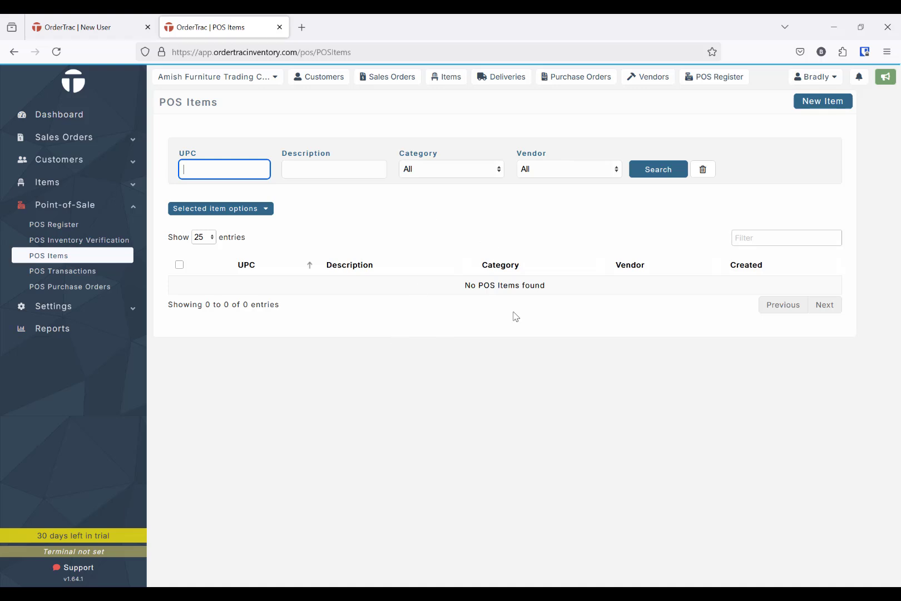
pyautogui.click(822, 101)
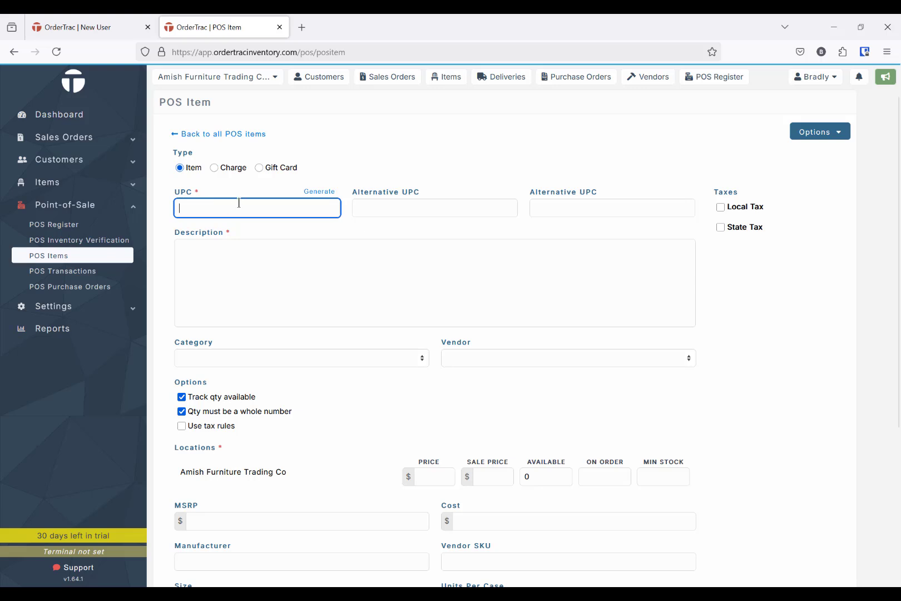
pyautogui.click(311, 192)
pyautogui.moveTo(230, 208); pyautogui.dragTo(164, 209)
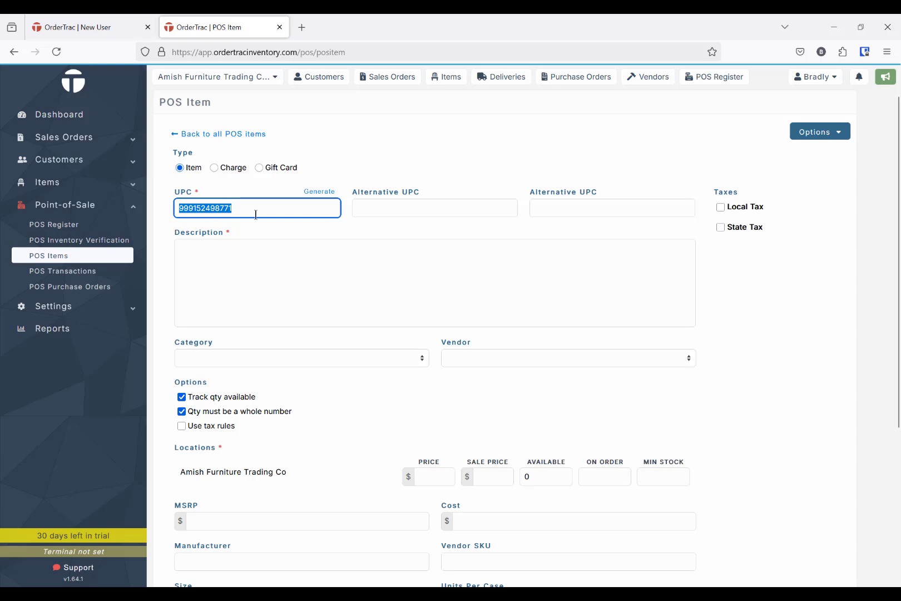
pyautogui.write('LAMP')
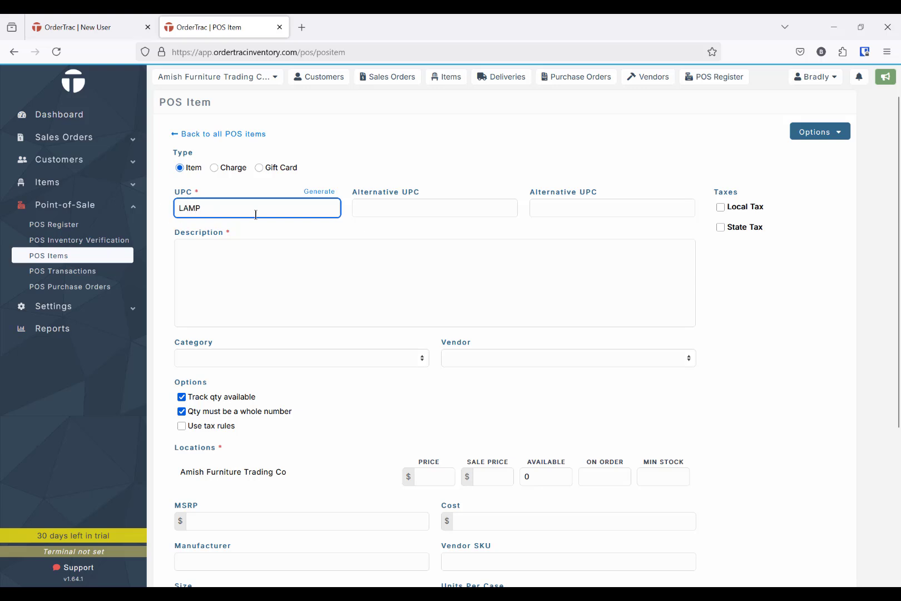
pyautogui.press('Tab')
pyautogui.click(253, 205)
pyautogui.click(286, 292)
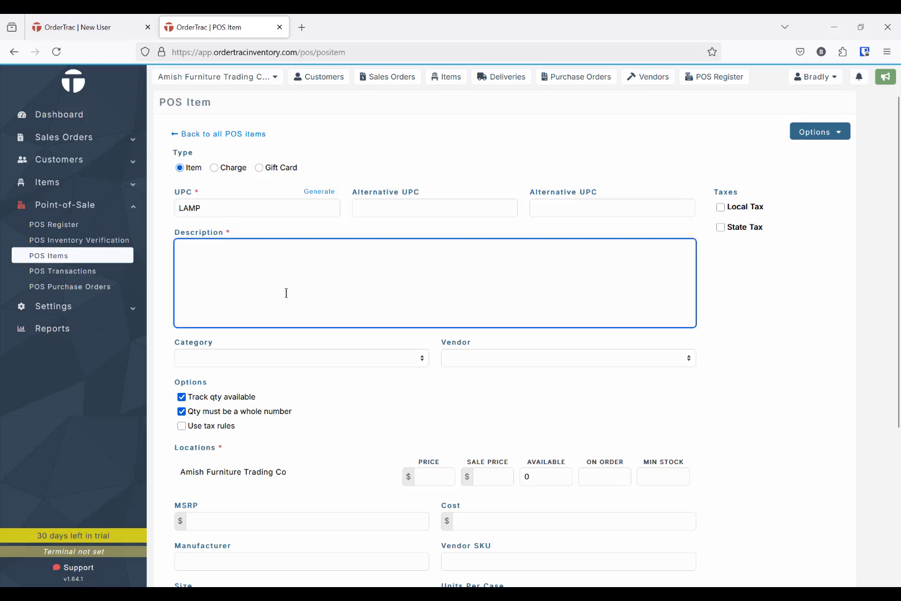
pyautogui.write('Floor Lamp')
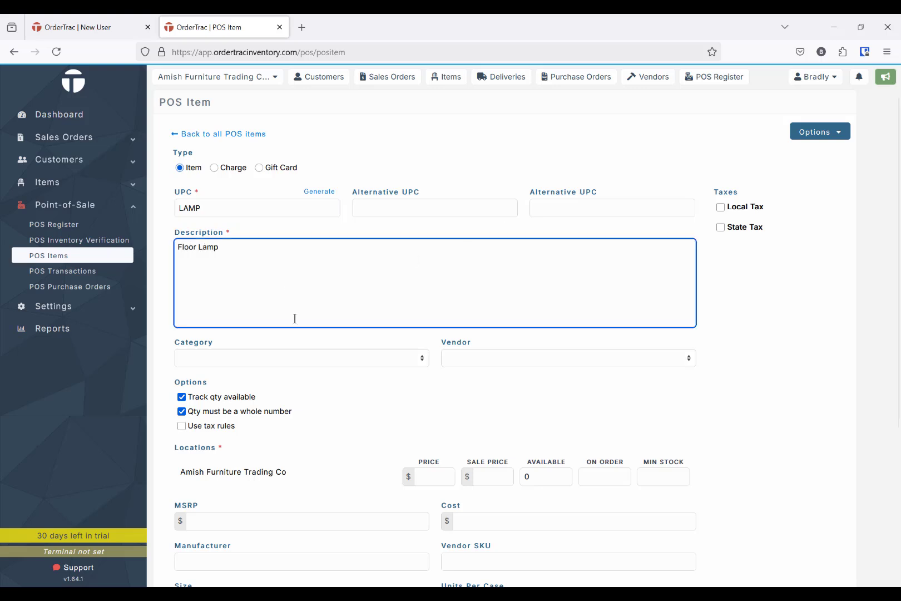
# Assign the Floor Lamp to the Accessories category and set its vendor to Yoder Food Co.
pyautogui.click(298, 359)
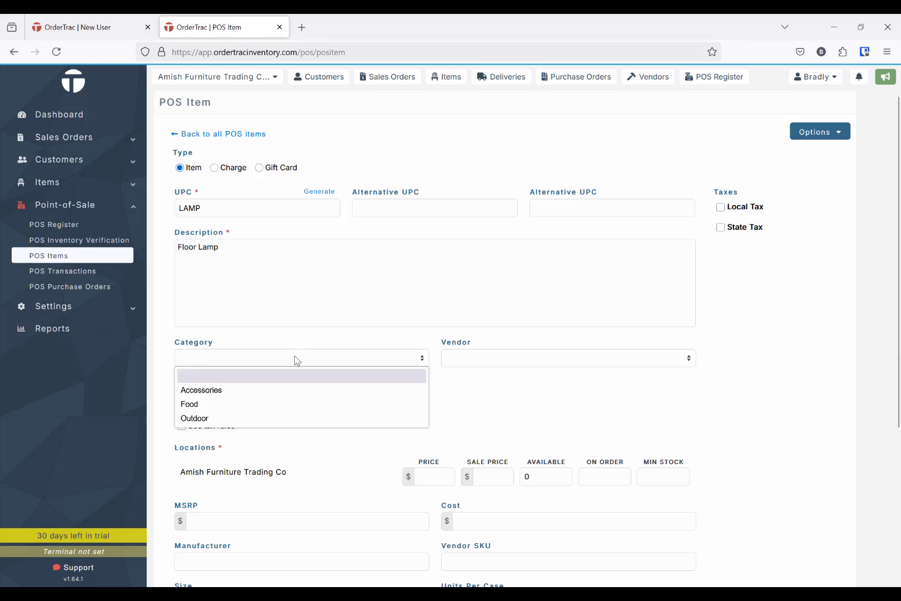
pyautogui.click(207, 394)
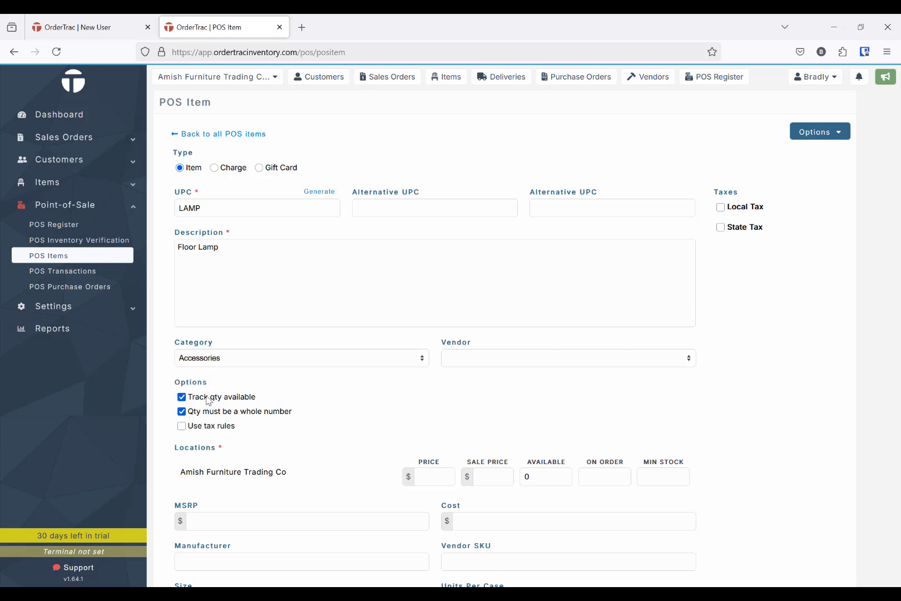
pyautogui.scroll(-1, 393, 366)
pyautogui.scroll(-1, 393, 367)
pyautogui.click(473, 266)
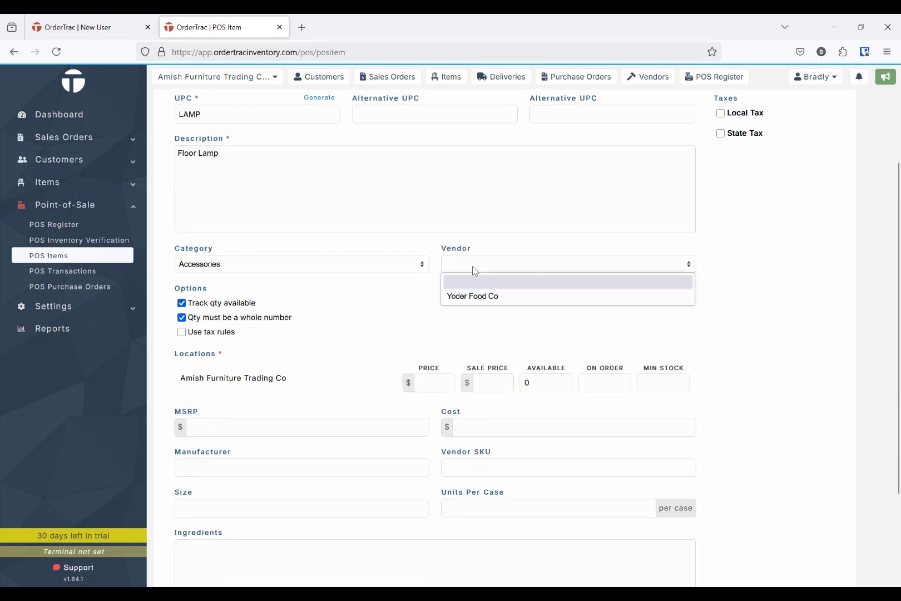
pyautogui.click(492, 296)
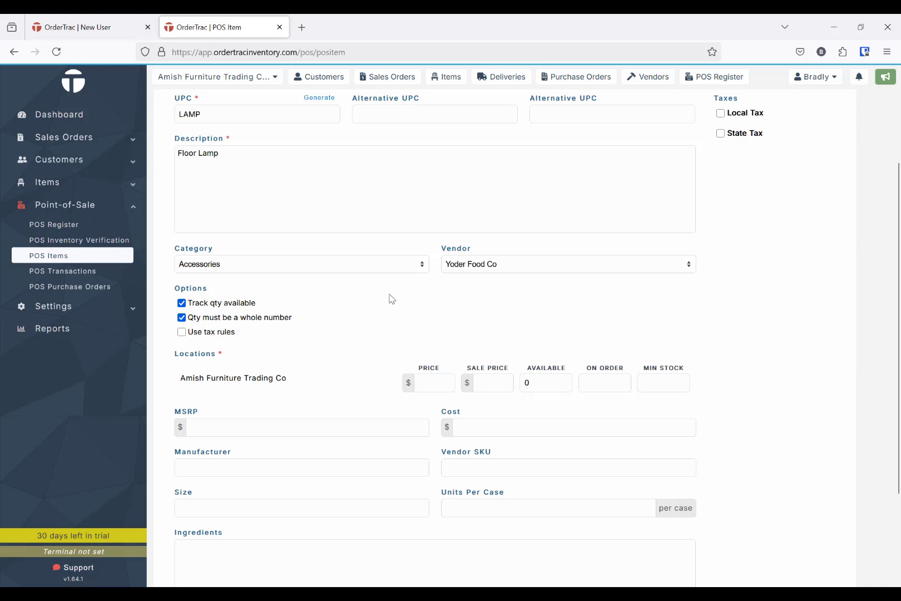
# Set the Floor Lamp's price to 95 and available quantity to 3 for Amish Furniture Trading Co, and save the item.
pyautogui.scroll(-2, 265, 296)
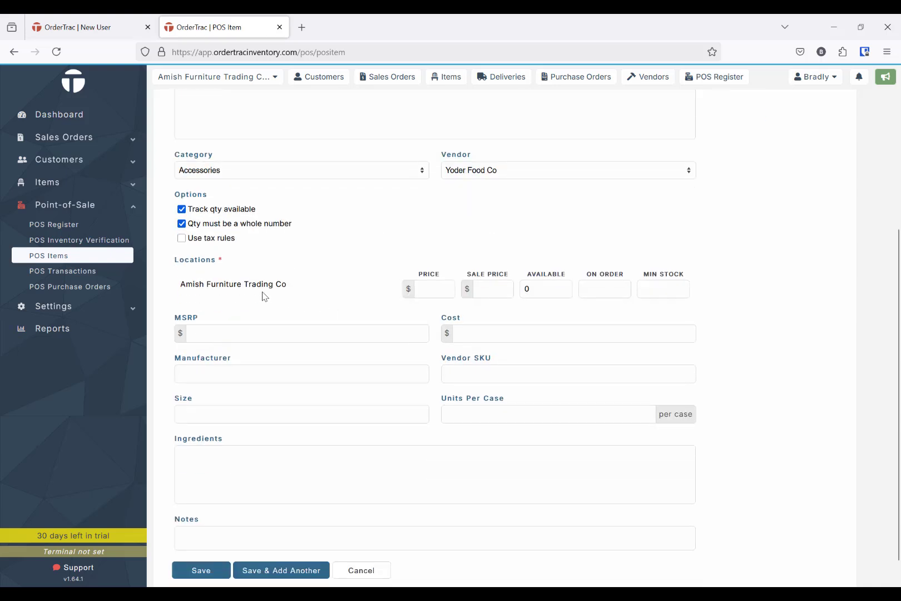
pyautogui.click(439, 287)
pyautogui.write('95')
pyautogui.click(507, 287)
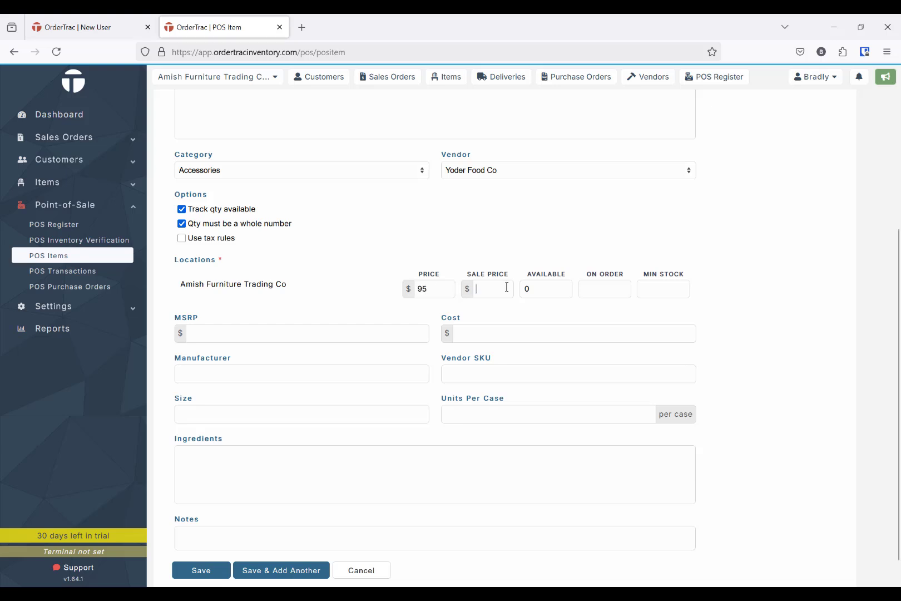
pyautogui.press('Tab')
pyautogui.write('3')
pyautogui.press('Tab')
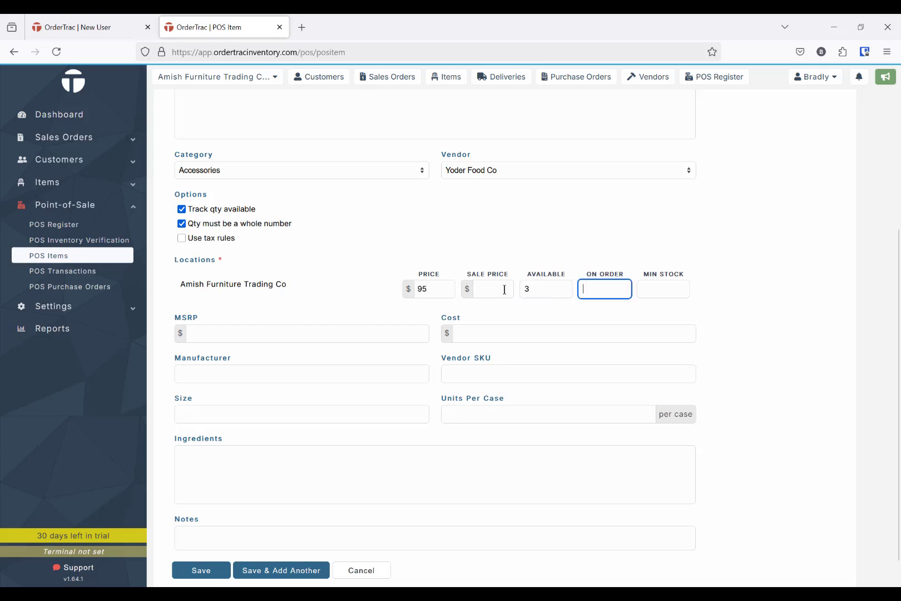
pyautogui.press('Tab')
pyautogui.press('Tab')
pyautogui.scroll(-1, 529, 305)
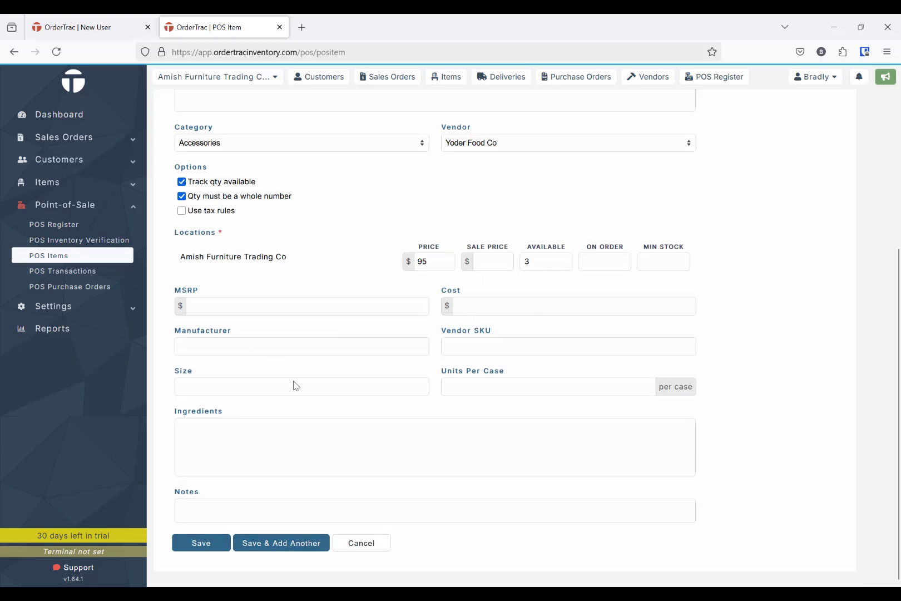
pyautogui.click(202, 542)
pyautogui.scroll(-4, 328, 372)
pyautogui.click(201, 548)
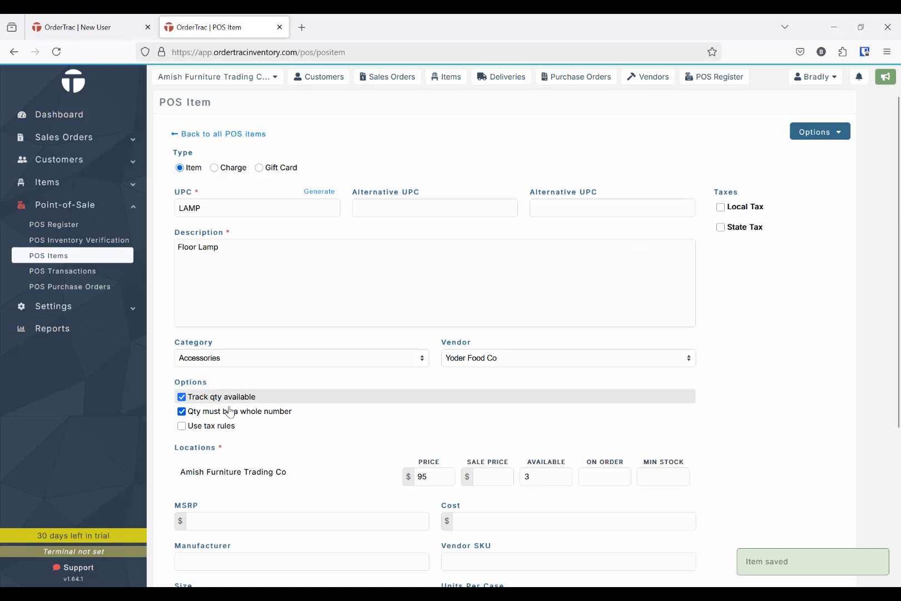
# Try to enable tax rules for the Floor Lamp and save the item again.
pyautogui.click(209, 430)
pyautogui.scroll(-3, 188, 277)
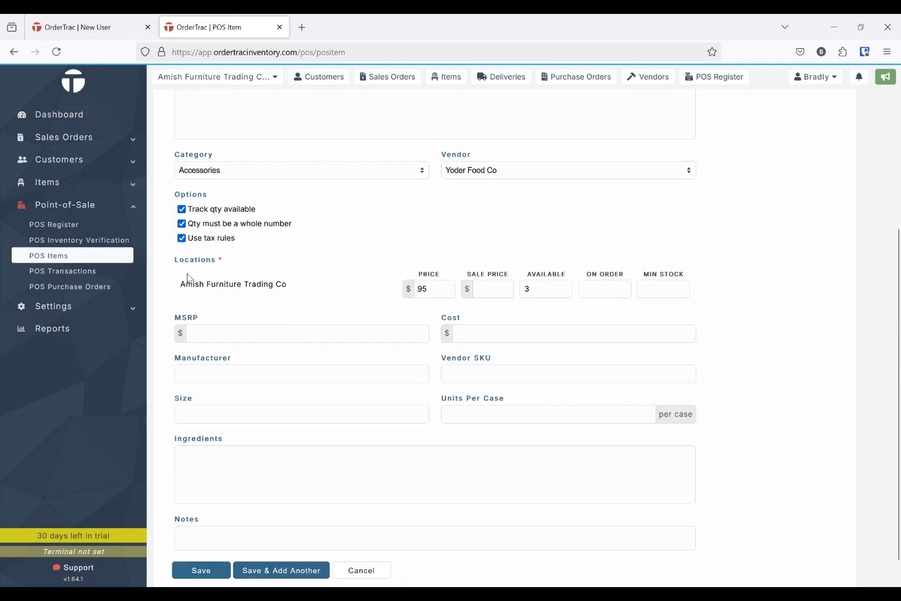
pyautogui.click(201, 571)
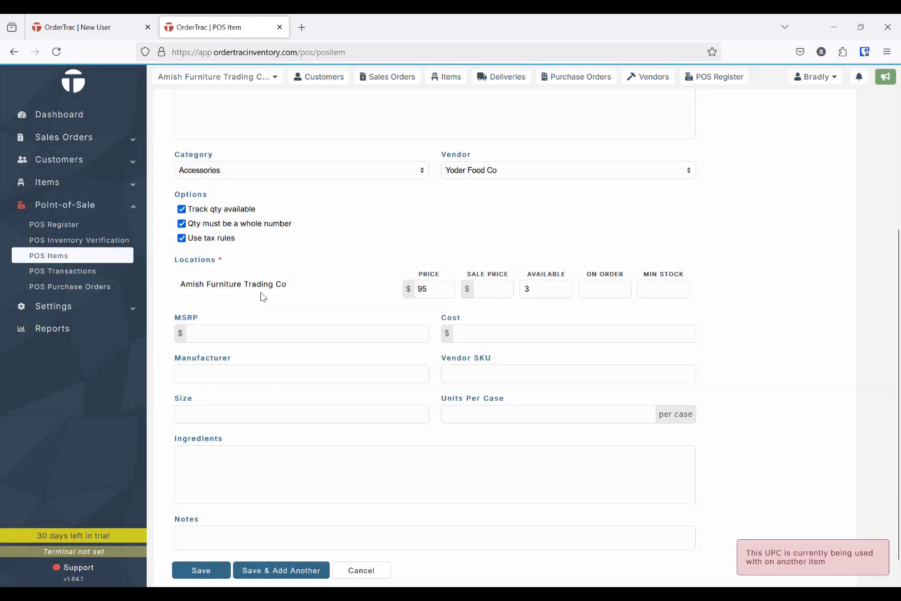
pyautogui.scroll(3, 262, 296)
# Start another point-of-sale item of type Charge with UPC DELIVERY and the description Delivery per mile.
pyautogui.click(260, 135)
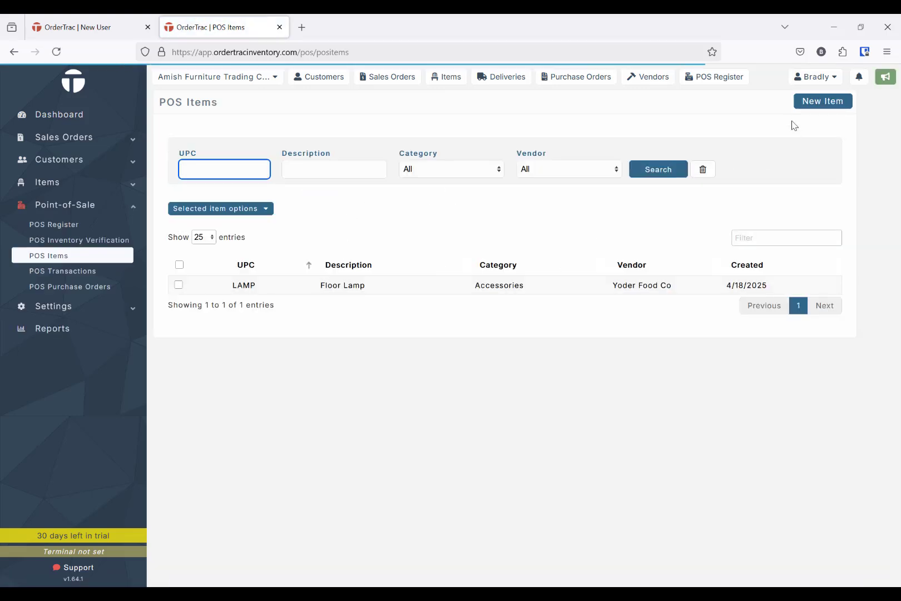
pyautogui.click(808, 111)
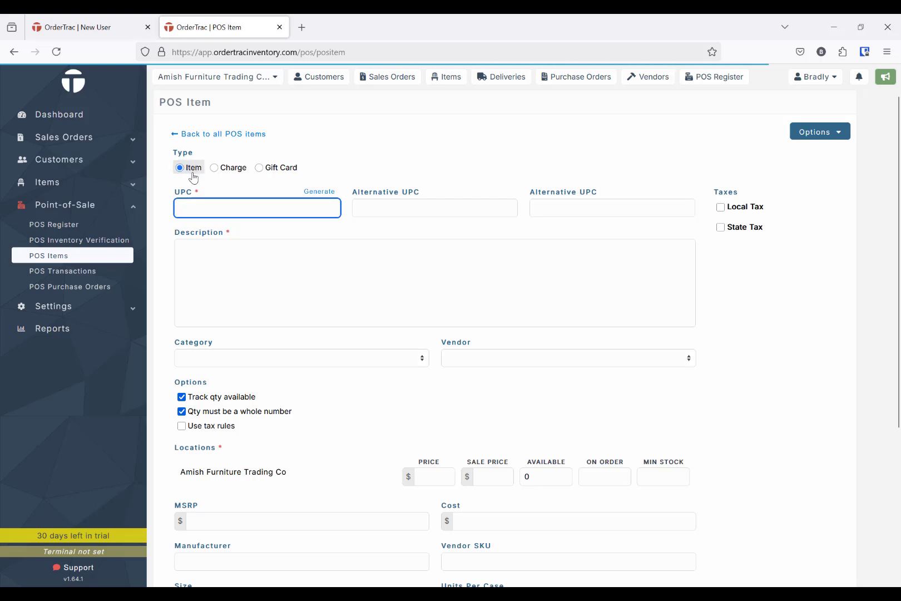
pyautogui.click(223, 170)
pyautogui.click(228, 207)
pyautogui.write('DELI')
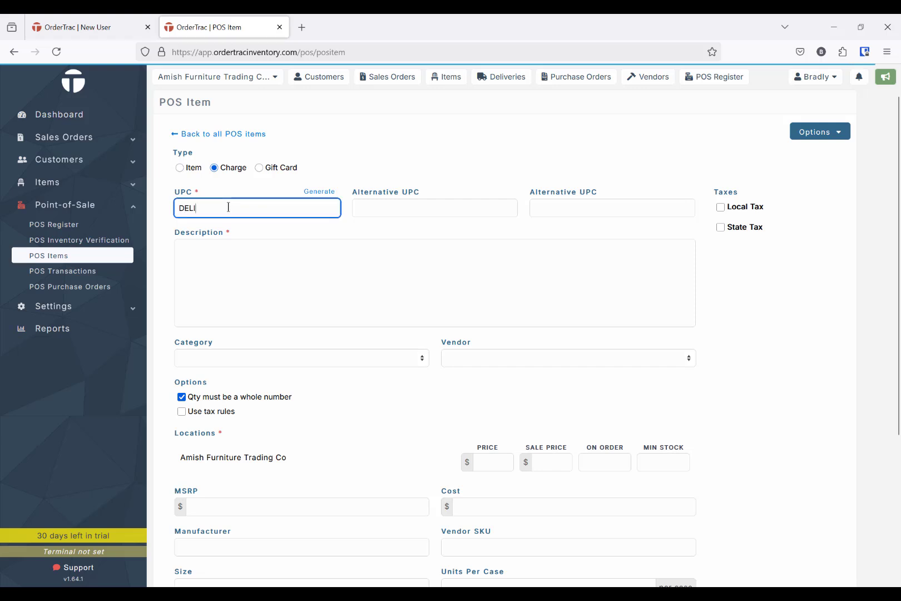
pyautogui.write('VERY')
pyautogui.press('Tab')
pyautogui.press('Tab')
pyautogui.press('Tab')
pyautogui.write('De')
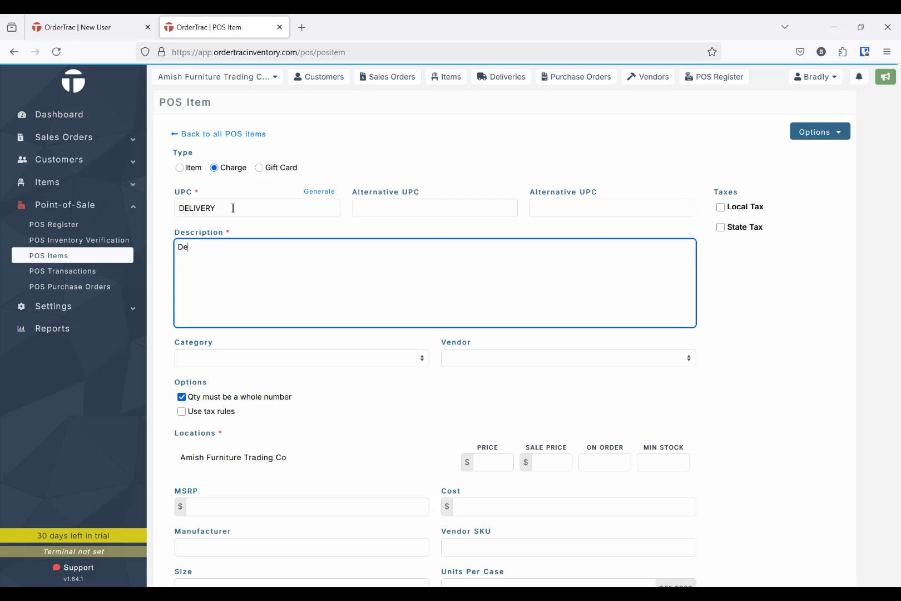
pyautogui.write('livery per mile')
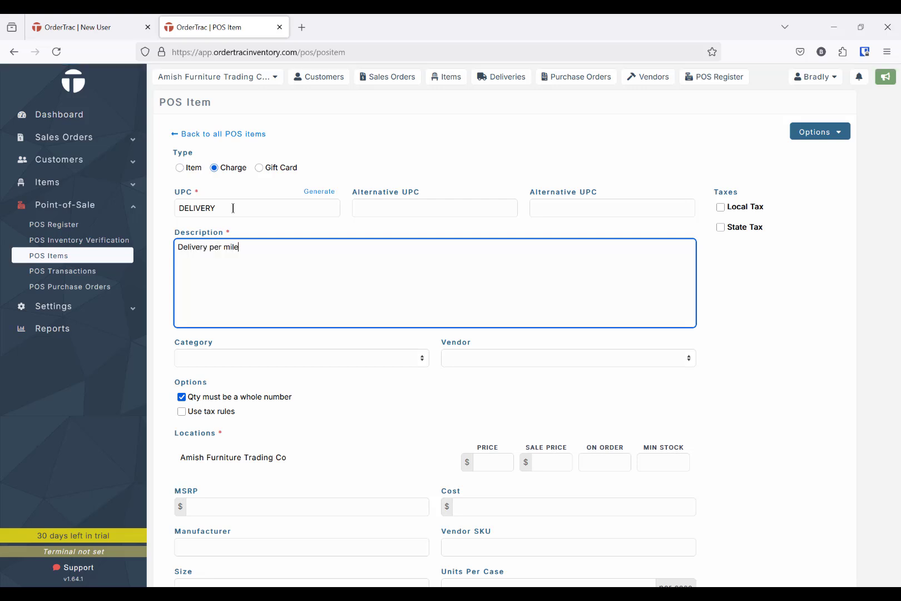
pyautogui.click(264, 359)
pyautogui.click(375, 371)
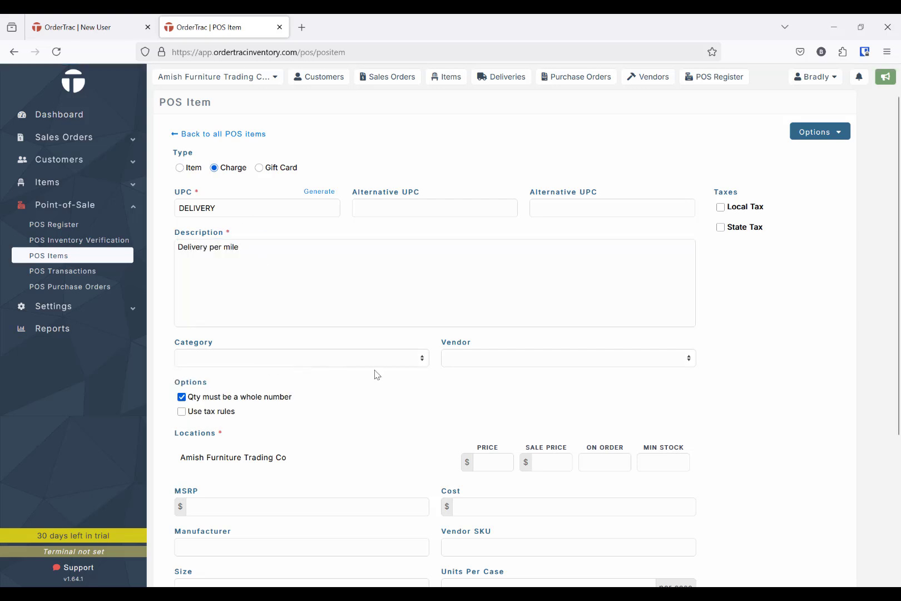
pyautogui.scroll(-1, 401, 378)
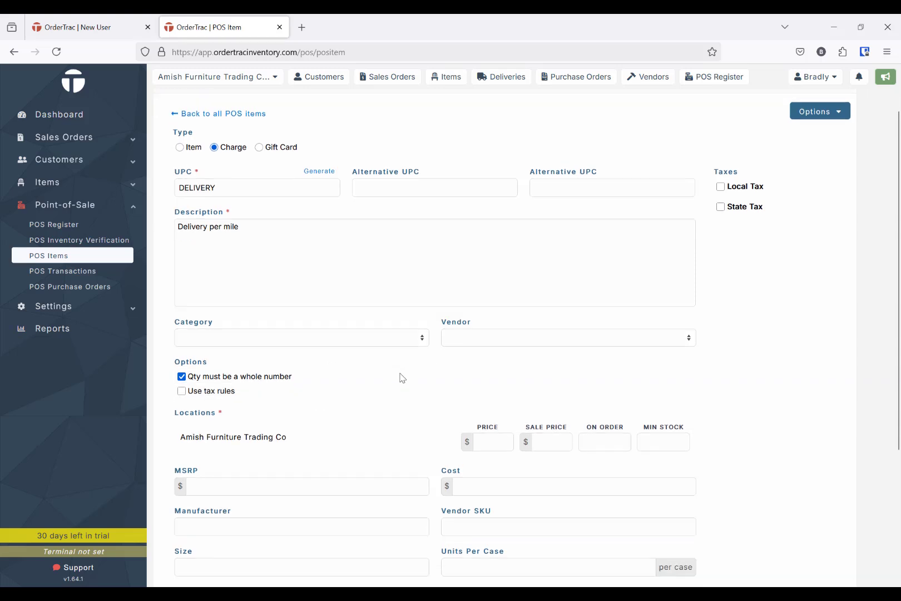
# Set the delivery charge's price to 2.50 for Amish Furniture Trading Co, enable tax rules, and save the item.
pyautogui.scroll(-2, 401, 378)
pyautogui.click(481, 373)
pyautogui.write('2.50')
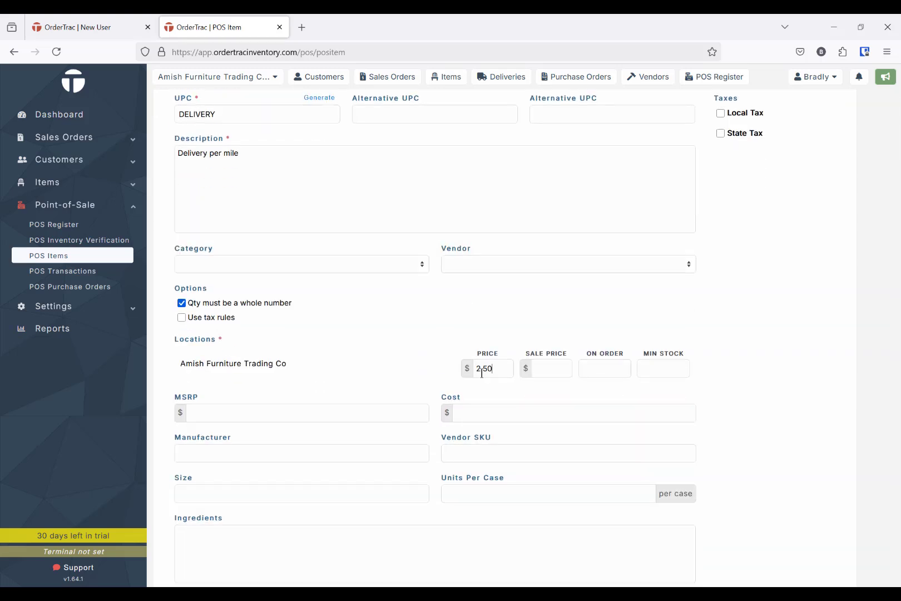
pyautogui.click(239, 318)
pyautogui.scroll(-3, 345, 361)
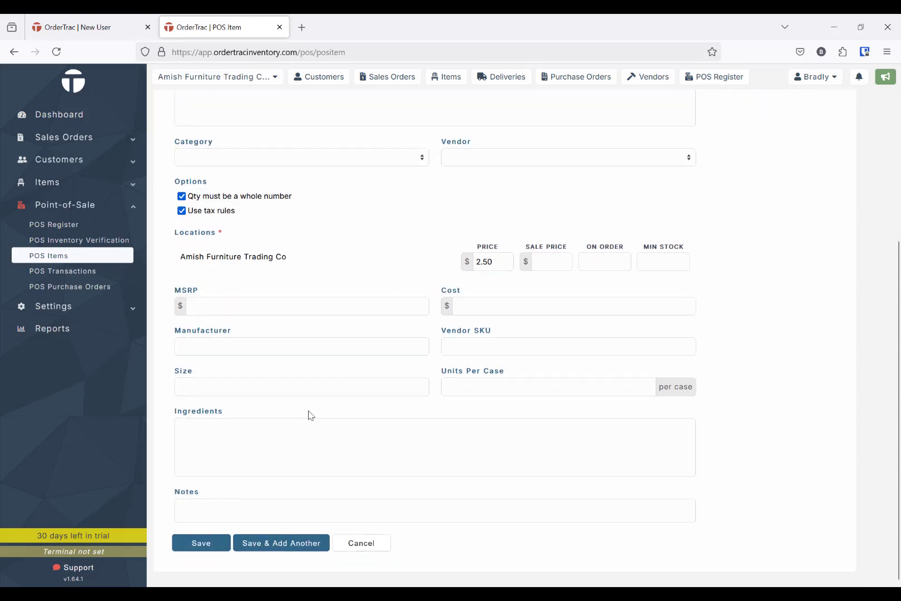
pyautogui.click(211, 546)
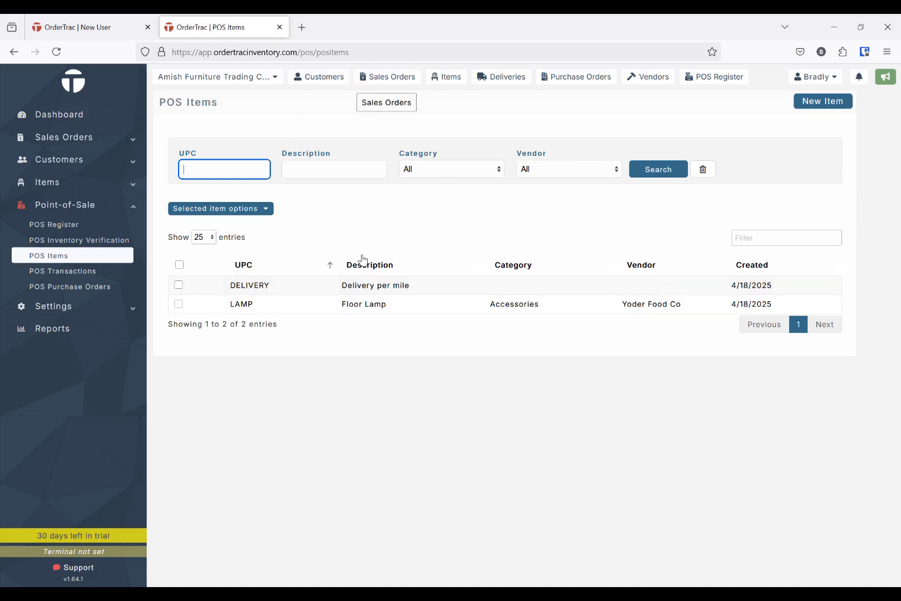
# Open the customer's existing sales order and add the Delivery per mile item found by searching POS items for "delivery".
pyautogui.click(389, 78)
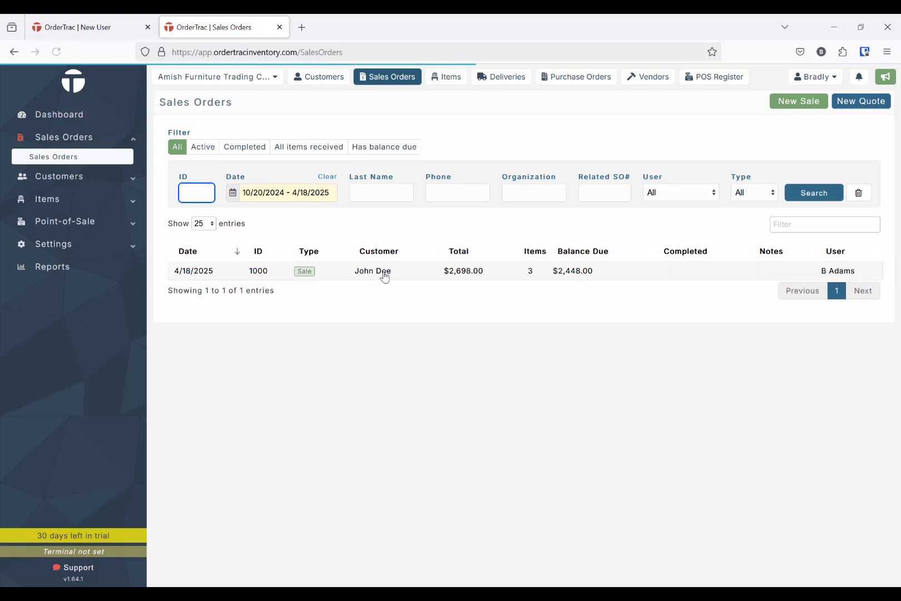
pyautogui.click(383, 272)
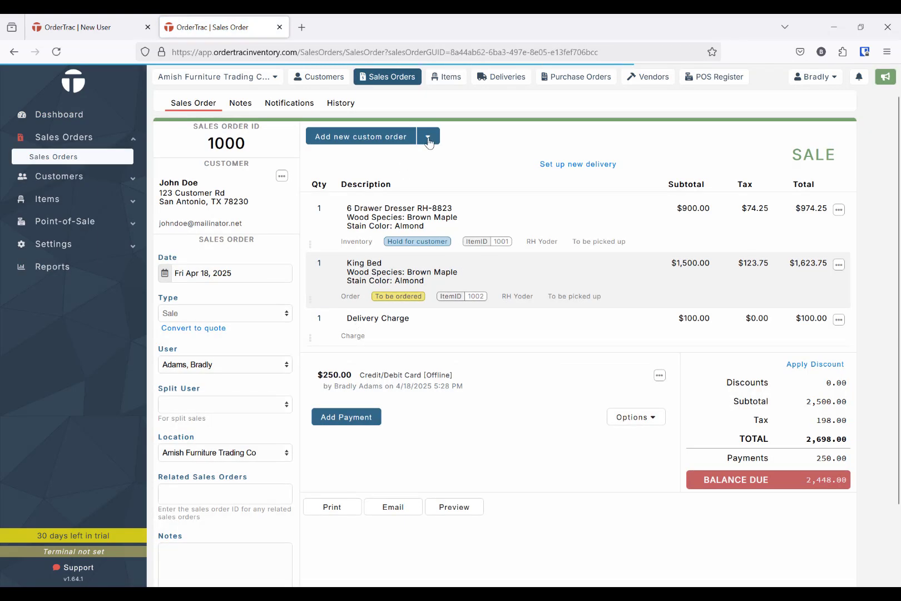
pyautogui.click(428, 137)
pyautogui.click(374, 188)
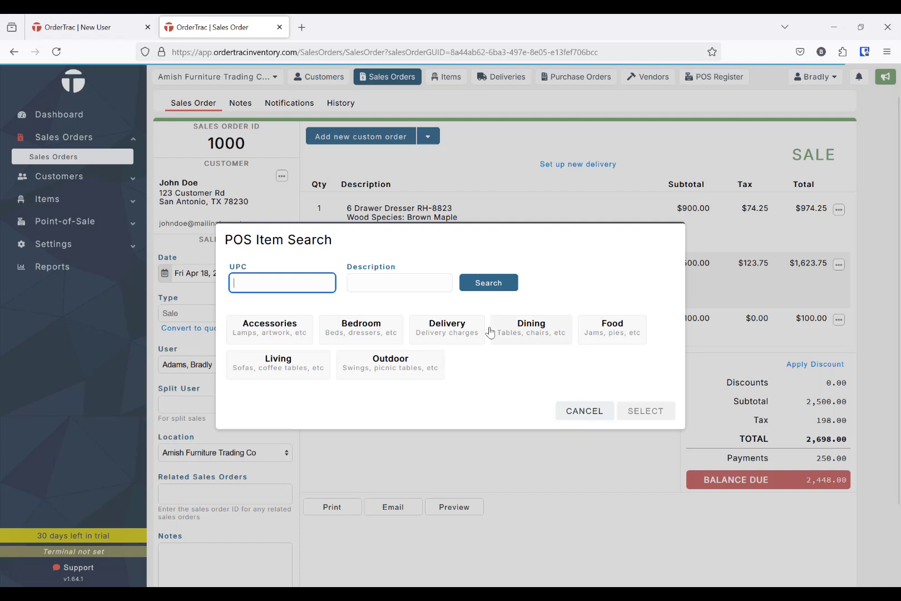
pyautogui.click(365, 283)
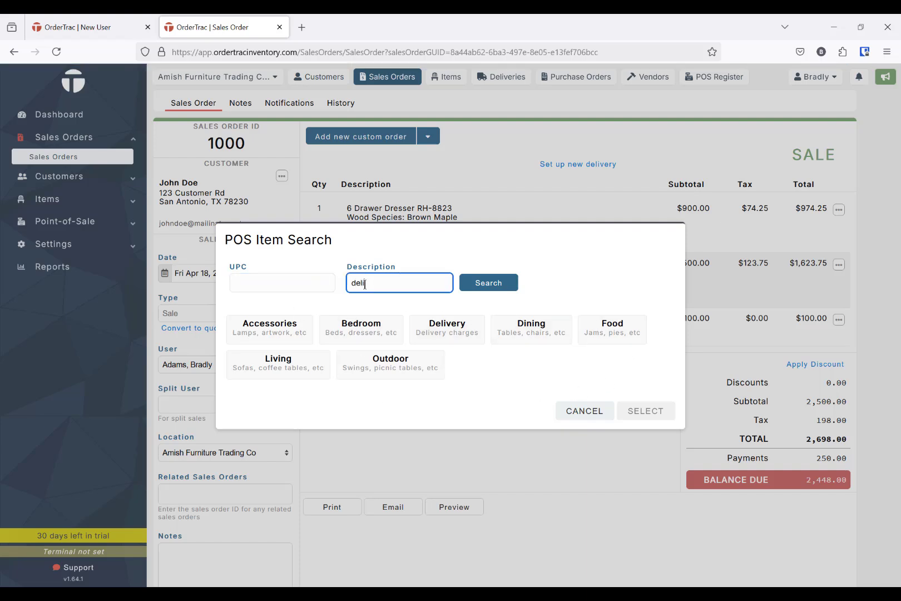
pyautogui.click(484, 283)
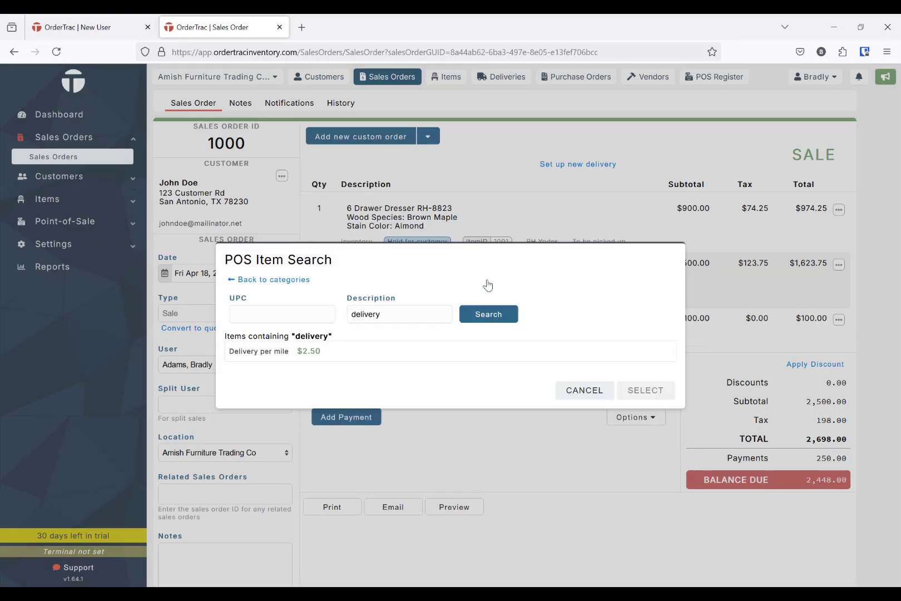
pyautogui.click(241, 354)
pyautogui.click(665, 393)
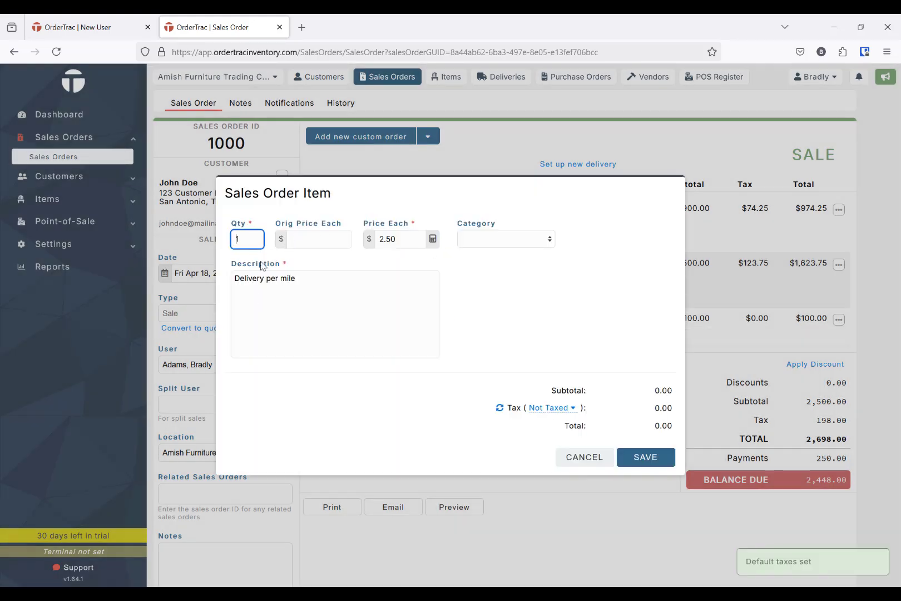
# Set the Delivery per mile line's quantity to 42 and save it to the sales order.
pyautogui.moveTo(250, 243); pyautogui.dragTo(233, 242)
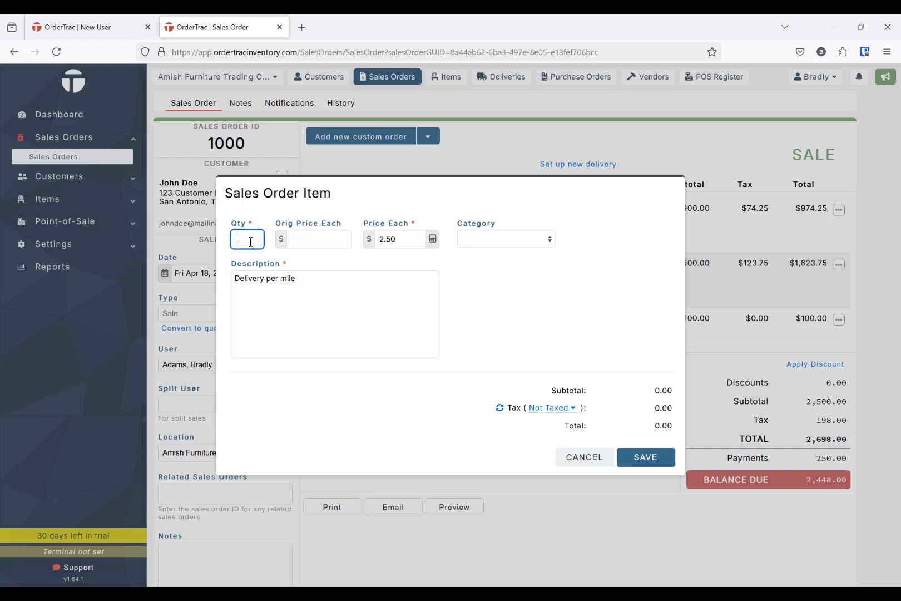
pyautogui.click(342, 291)
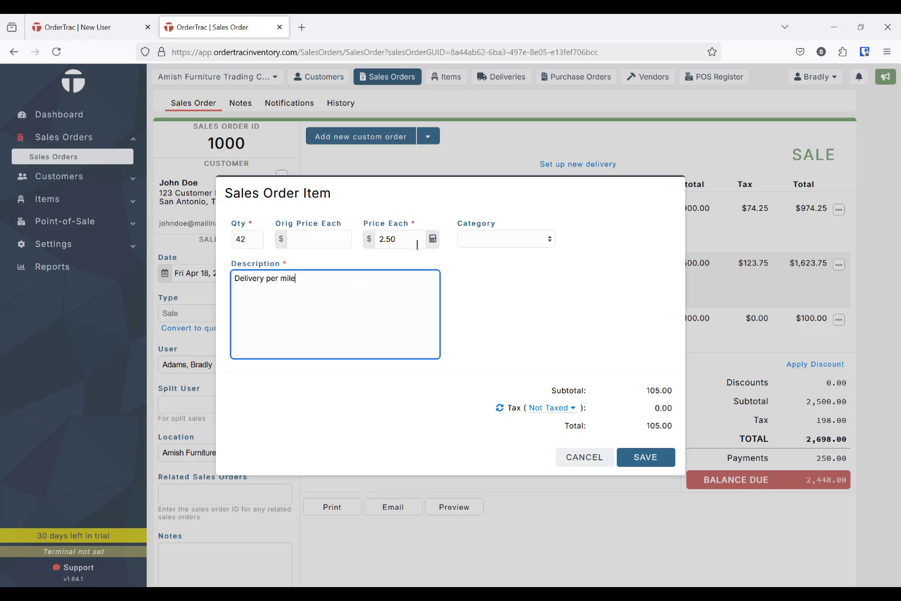
pyautogui.click(657, 459)
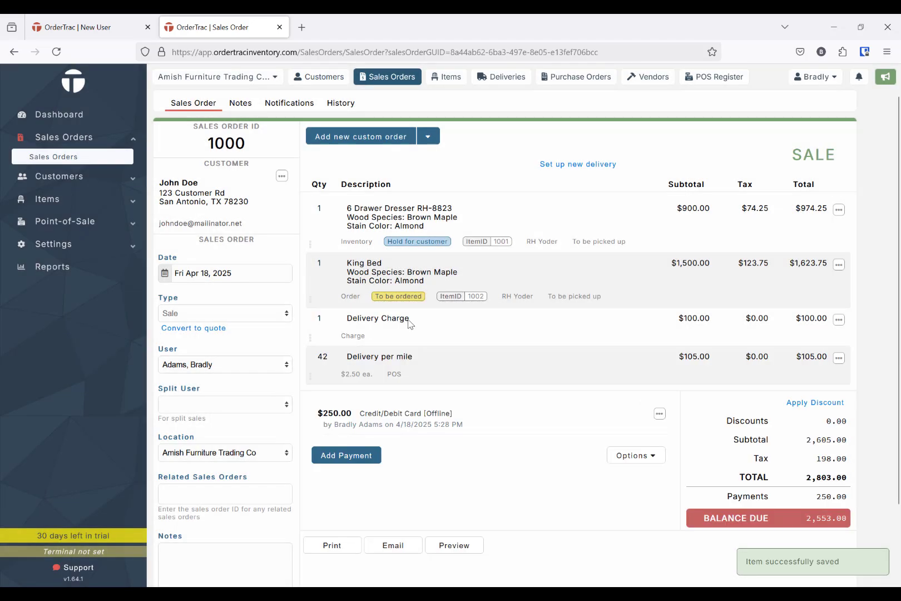
# Delete the $100.00 Delivery Charge line from the sales order.
pyautogui.click(839, 320)
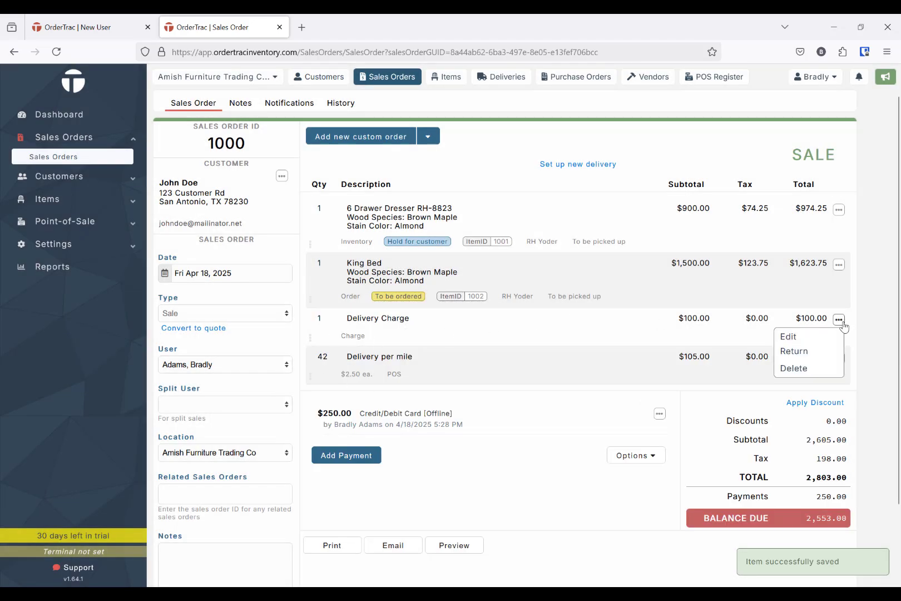
pyautogui.click(804, 370)
pyautogui.click(556, 352)
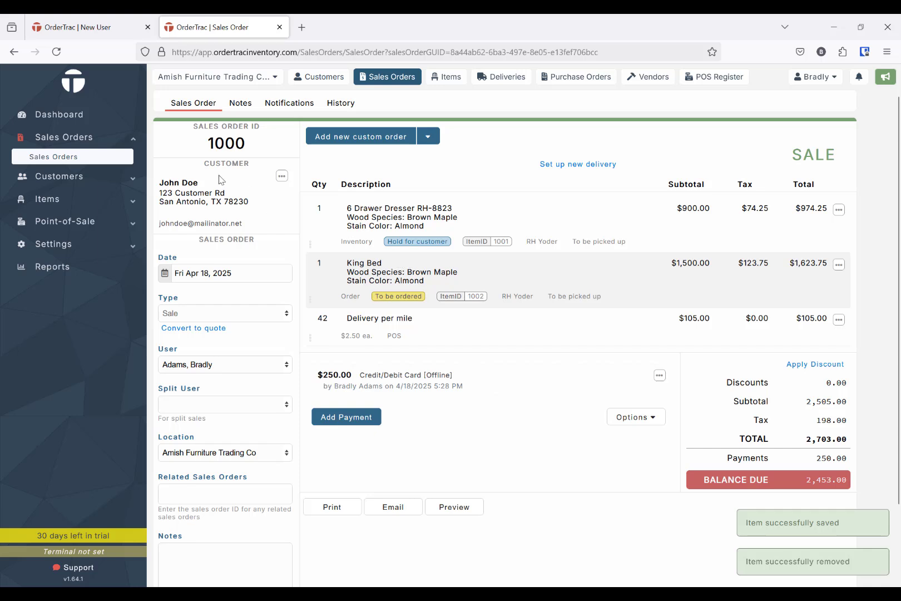
pyautogui.click(429, 139)
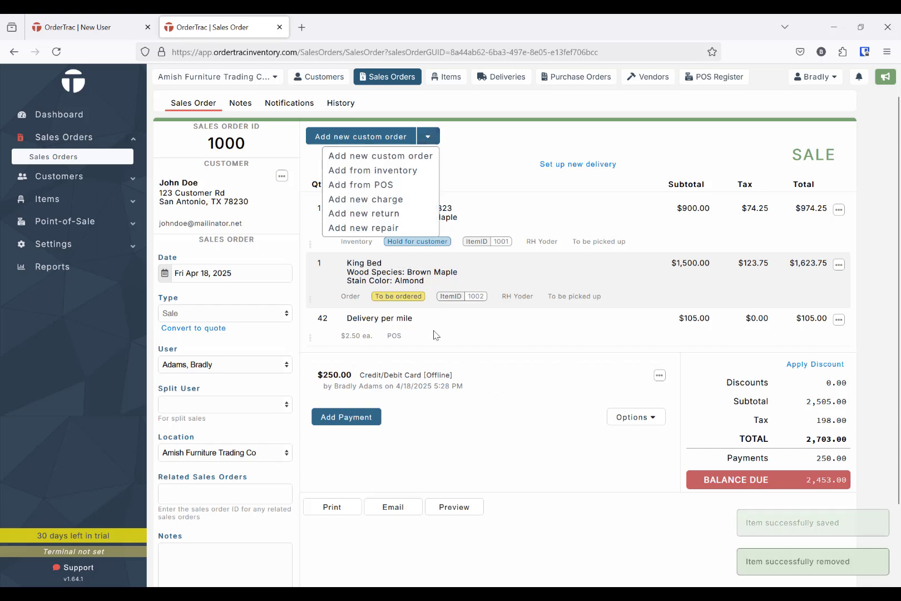
pyautogui.click(507, 329)
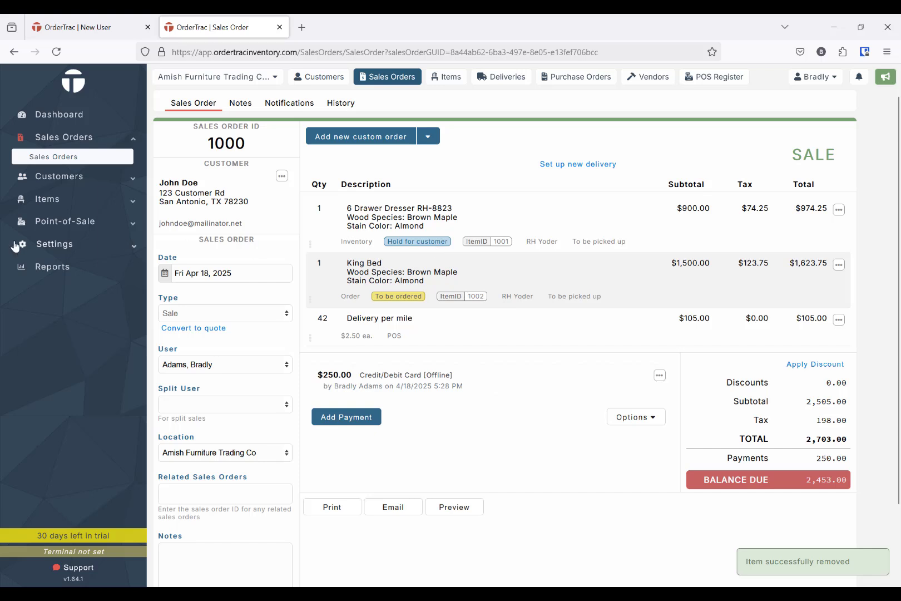
# Open the POS register, search for "lamp", and add the Floor Lamp to the transaction.
pyautogui.click(65, 221)
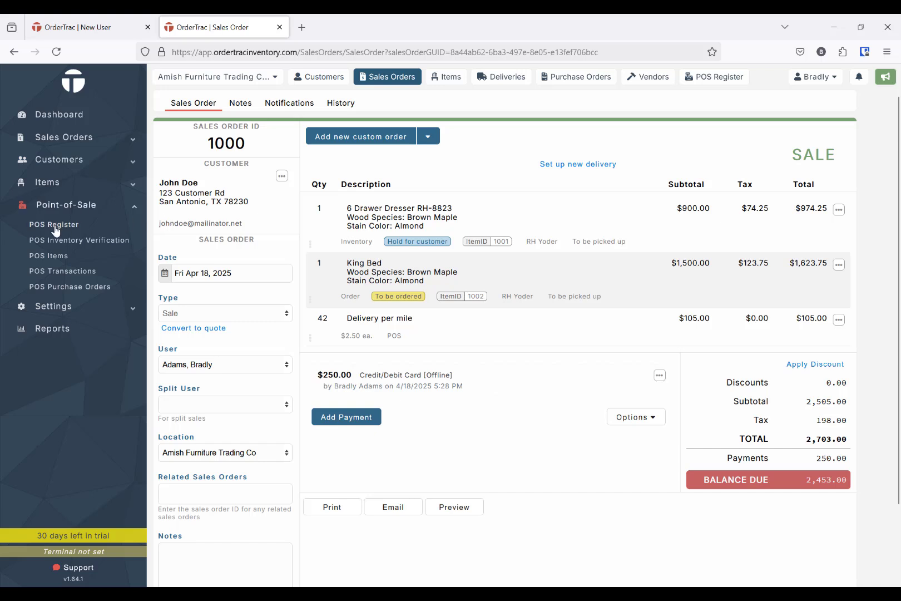
pyautogui.click(55, 225)
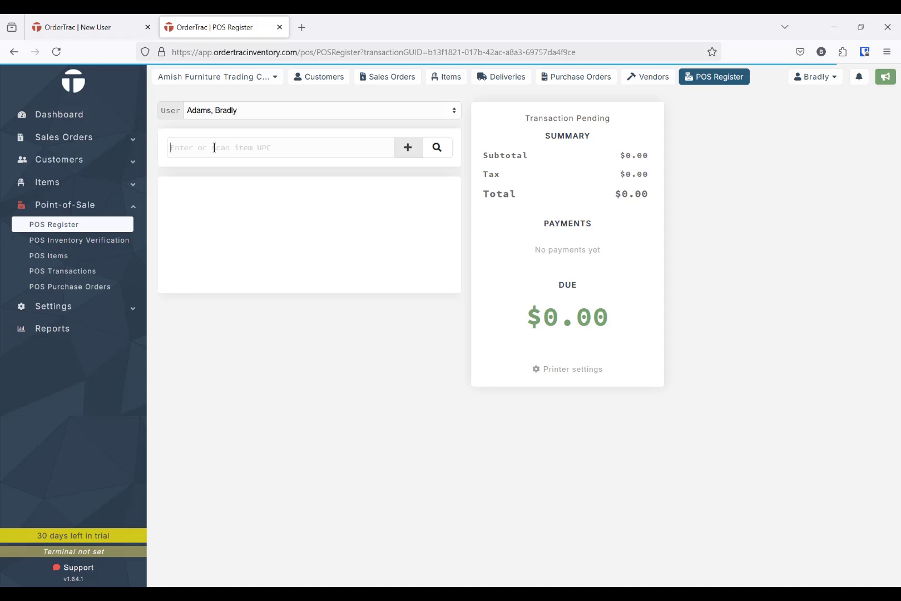
pyautogui.click(437, 148)
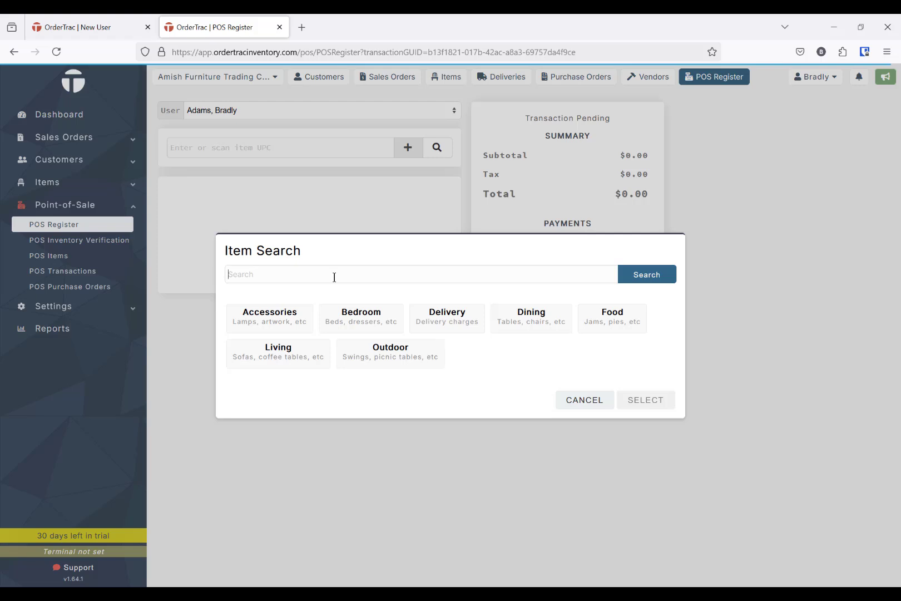
pyautogui.write('lamp')
pyautogui.press('Return')
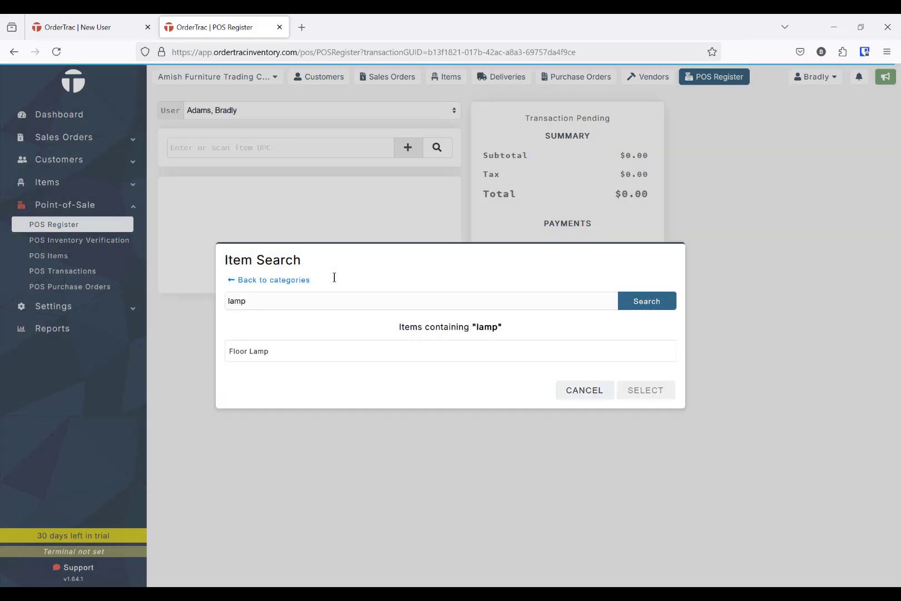
pyautogui.click(278, 351)
pyautogui.click(645, 391)
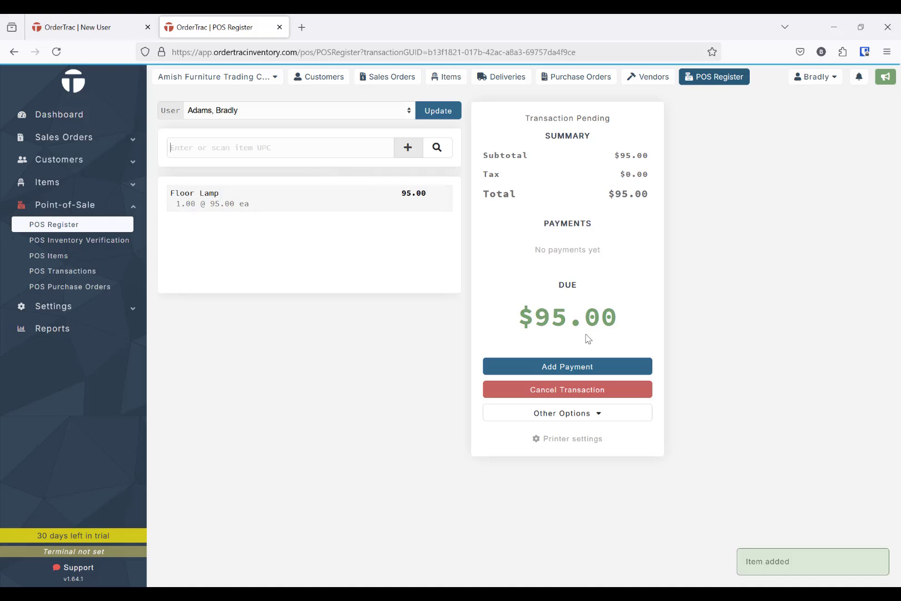
# Save a cash payment with 100 received for the Floor Lamp transaction, and preview the receipt without printing it.
pyautogui.click(564, 369)
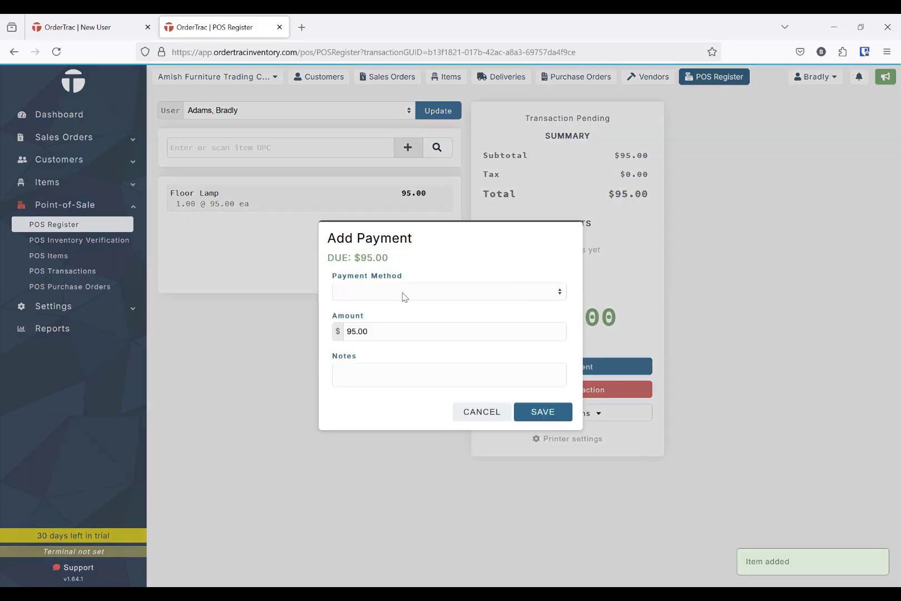
pyautogui.click(403, 293)
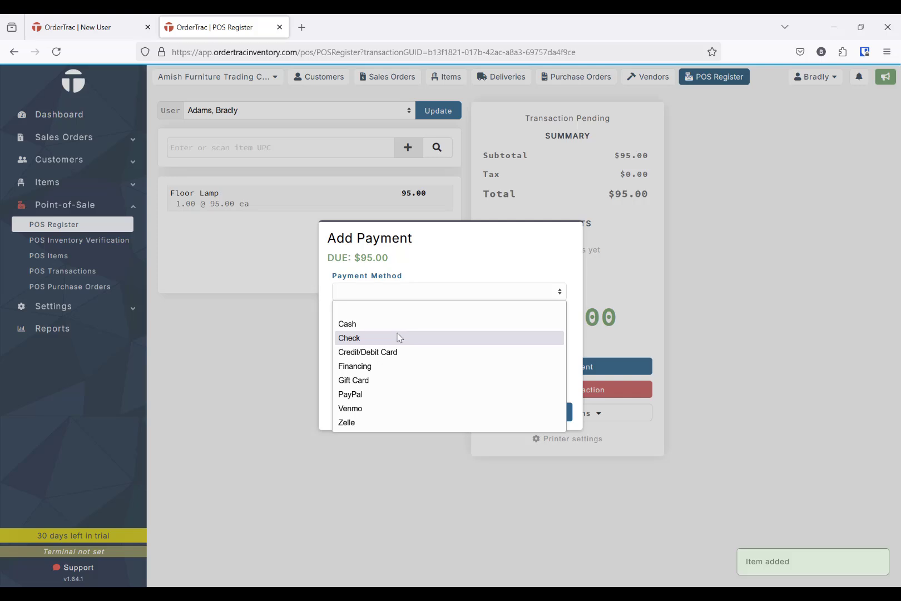
pyautogui.click(358, 324)
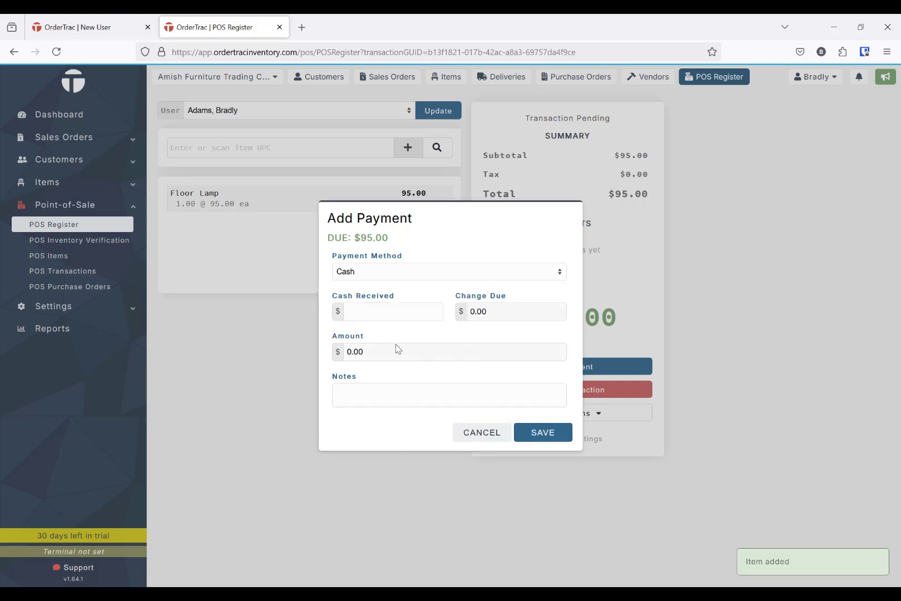
pyautogui.write('100')
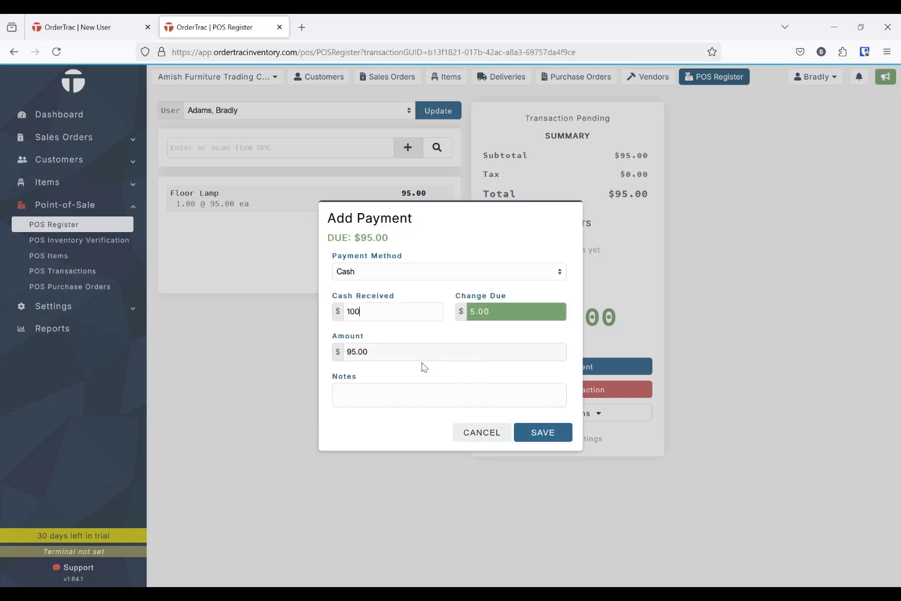
pyautogui.click(533, 433)
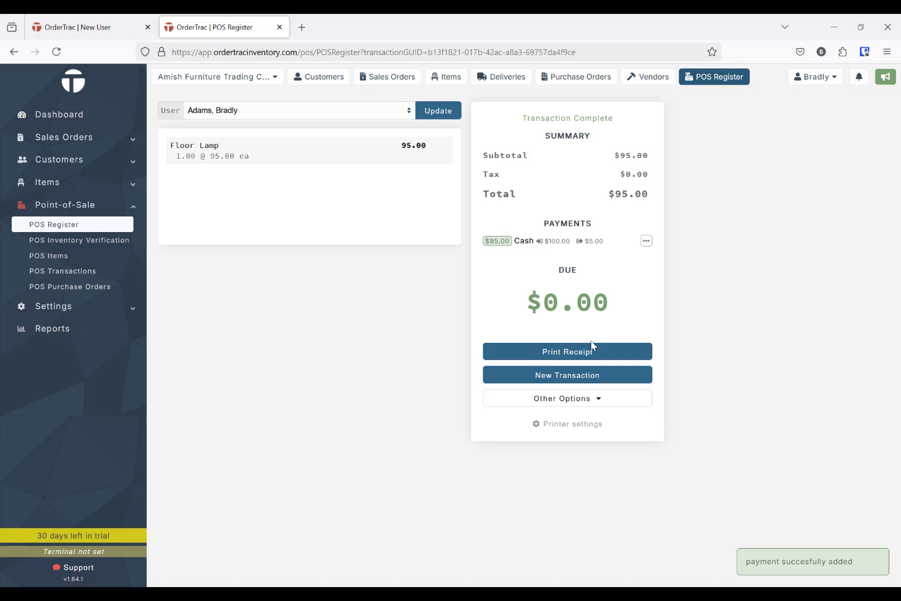
pyautogui.click(573, 352)
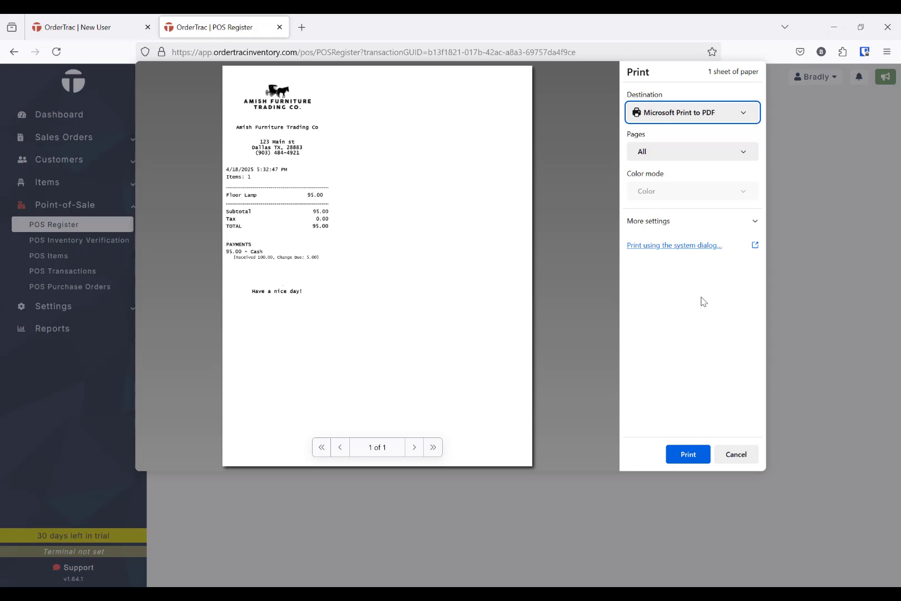
pyautogui.click(738, 454)
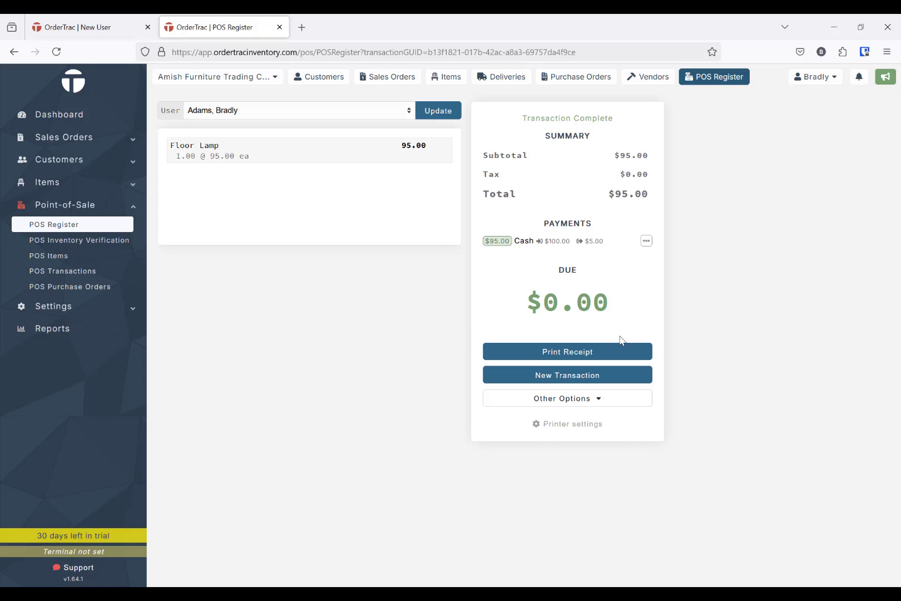
# Run the Sales Order Taxes Collected Summary report for April 18, 2025 by Sales Order Date, and return to the reports list.
pyautogui.click(54, 329)
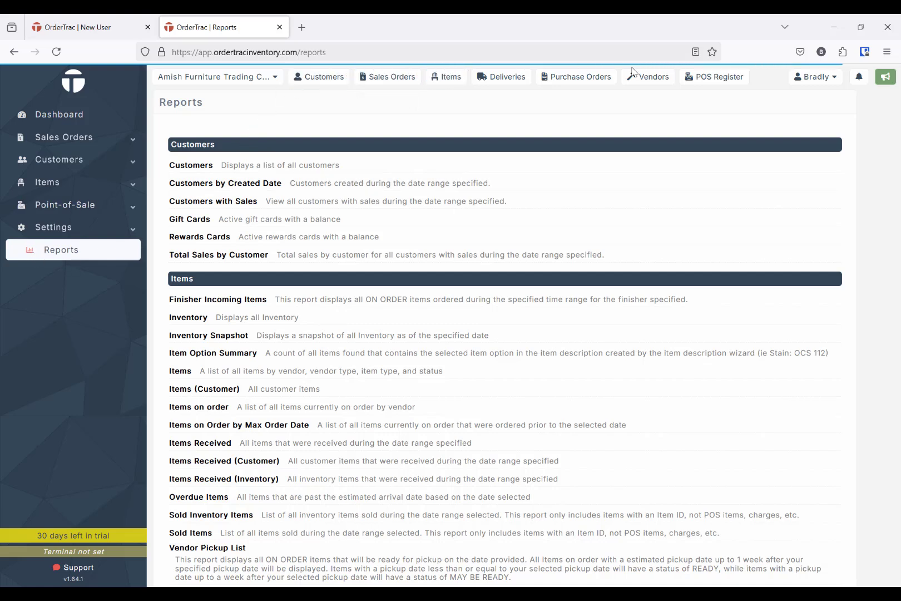
pyautogui.scroll(-6, 232, 288)
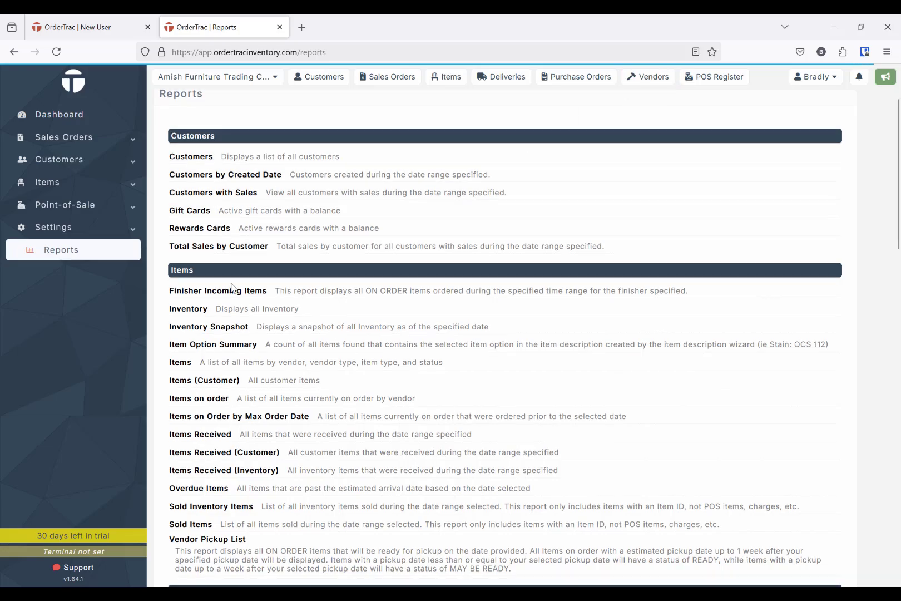
pyautogui.scroll(-4, 233, 288)
pyautogui.scroll(-2, 896, 364)
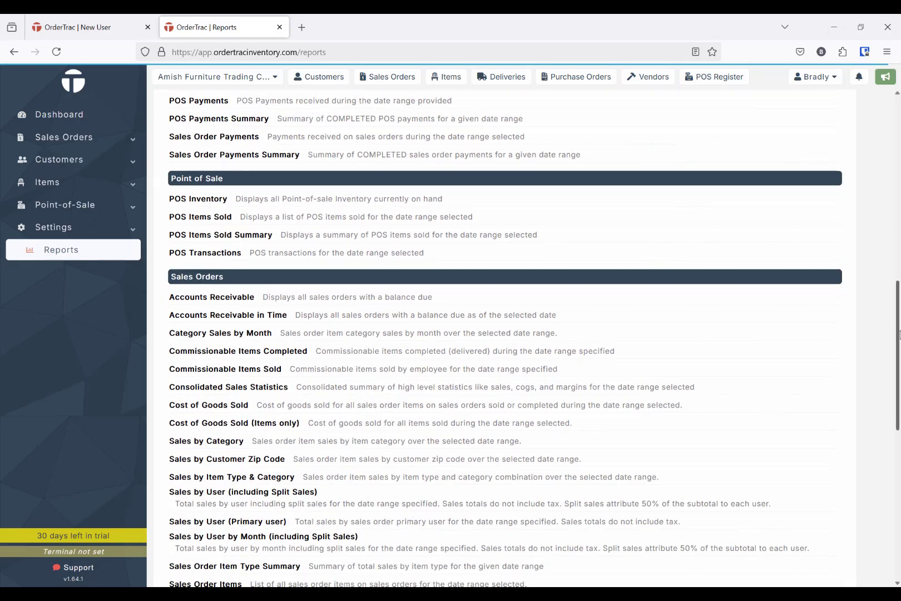
pyautogui.scroll(-5, 896, 363)
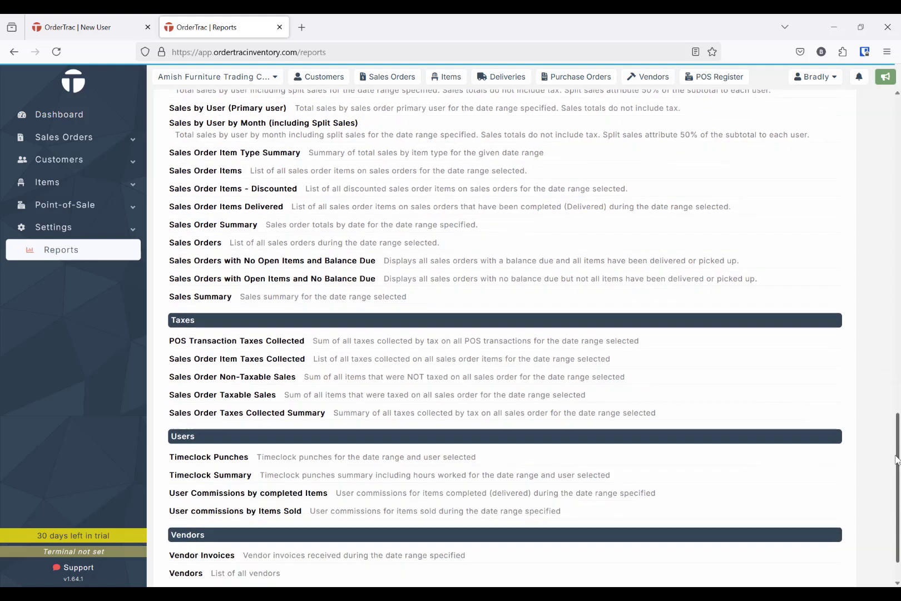
pyautogui.click(217, 412)
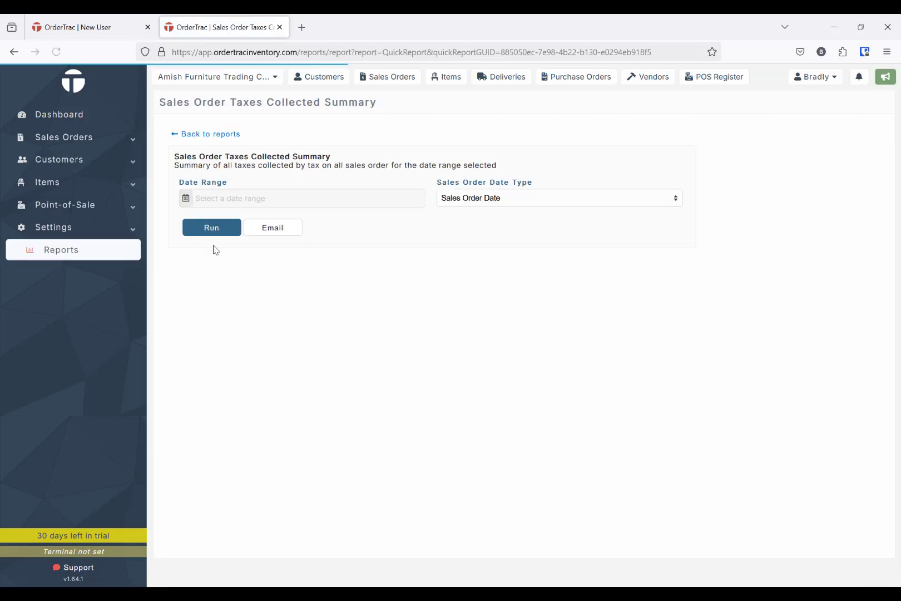
pyautogui.click(233, 203)
pyautogui.click(219, 225)
pyautogui.click(210, 228)
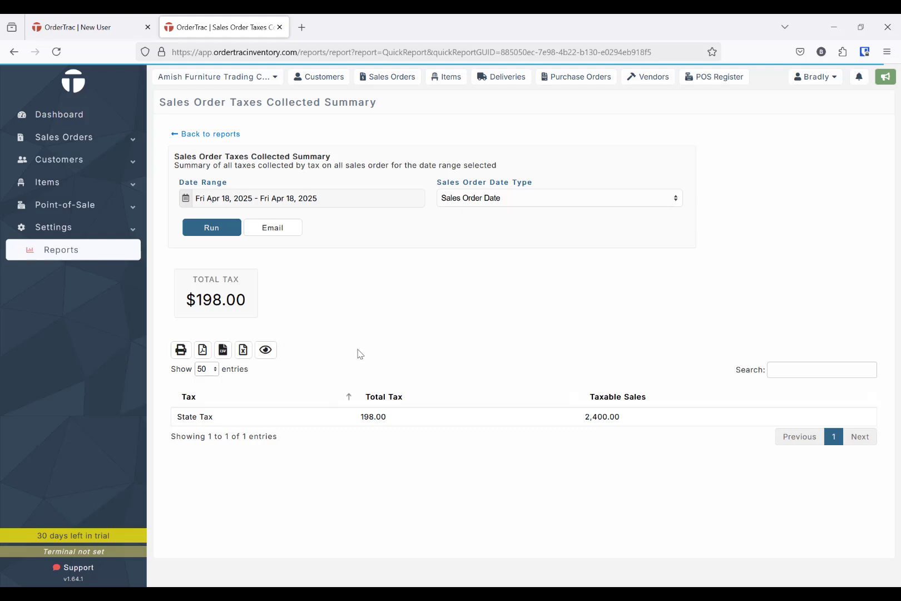
pyautogui.click(195, 134)
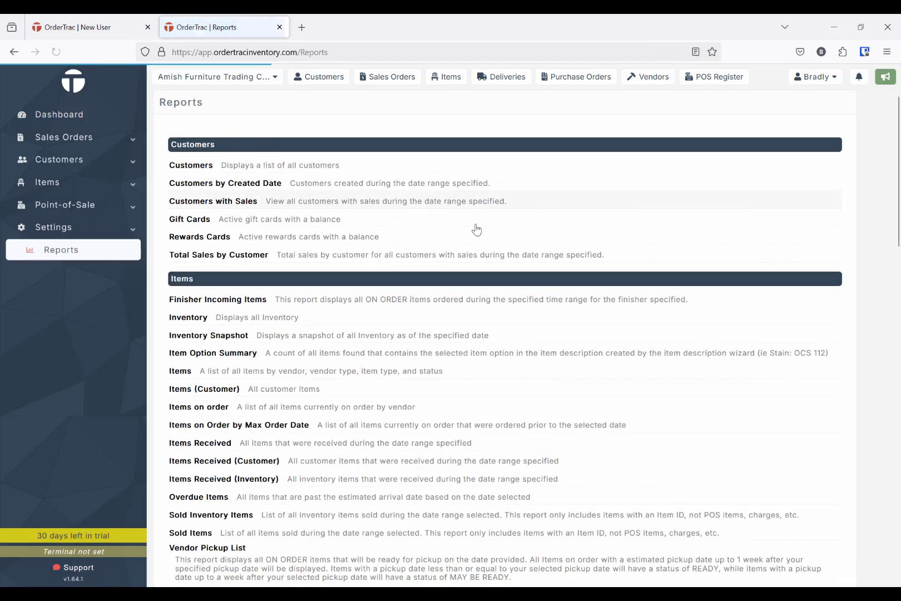
# Run the Overdue Items report for April 18, 2025 with all vendors, and return to the reports list.
pyautogui.scroll(-5, 317, 381)
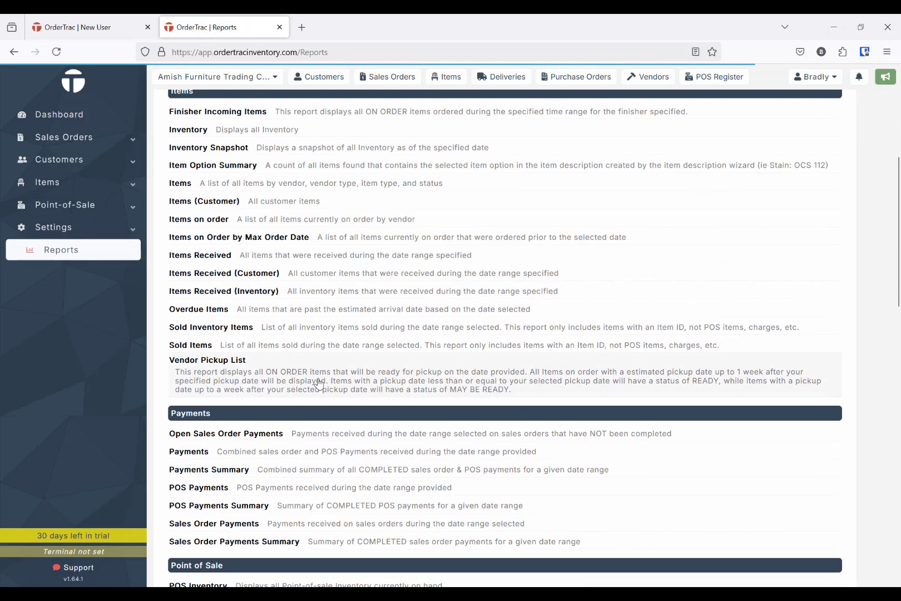
pyautogui.click(292, 313)
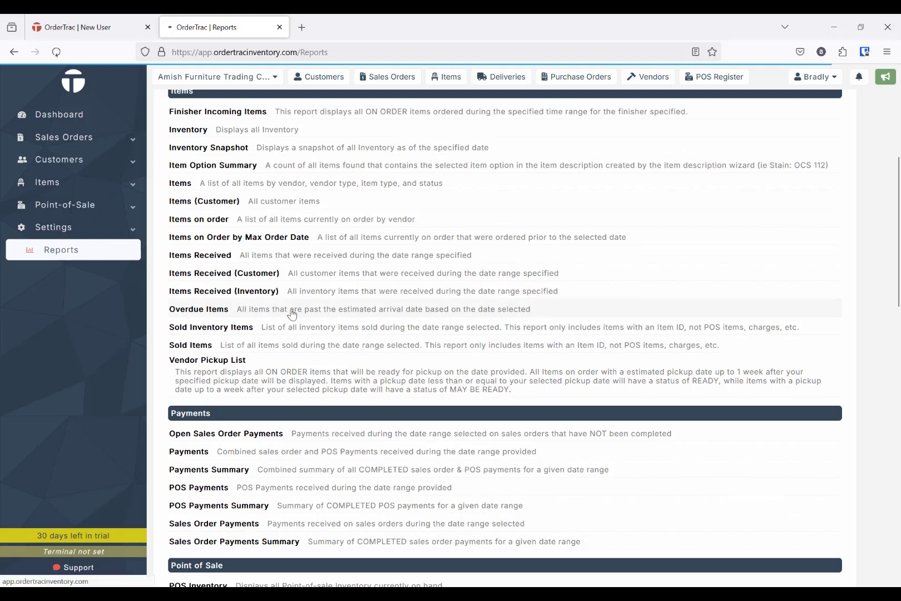
pyautogui.click(249, 211)
pyautogui.click(297, 286)
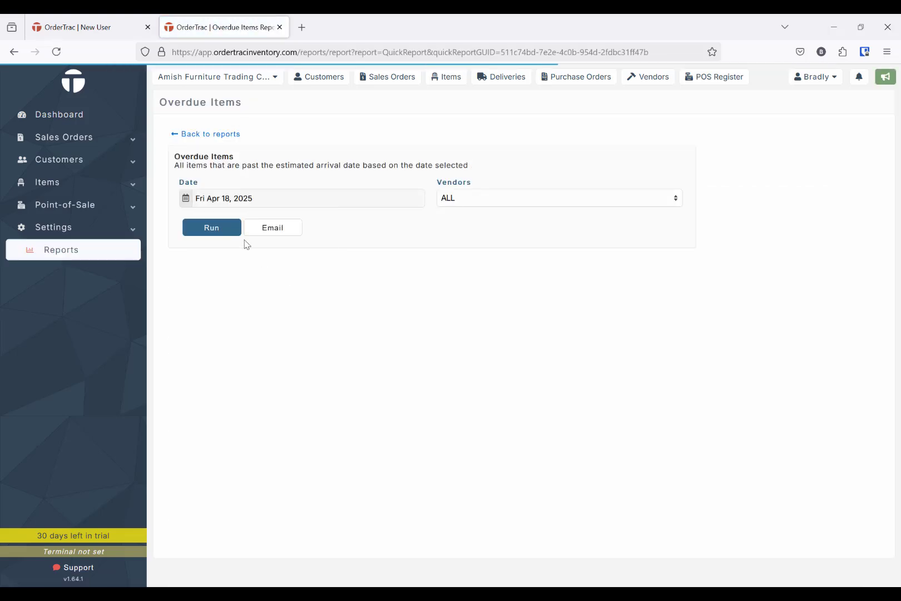
pyautogui.click(233, 230)
pyautogui.click(208, 136)
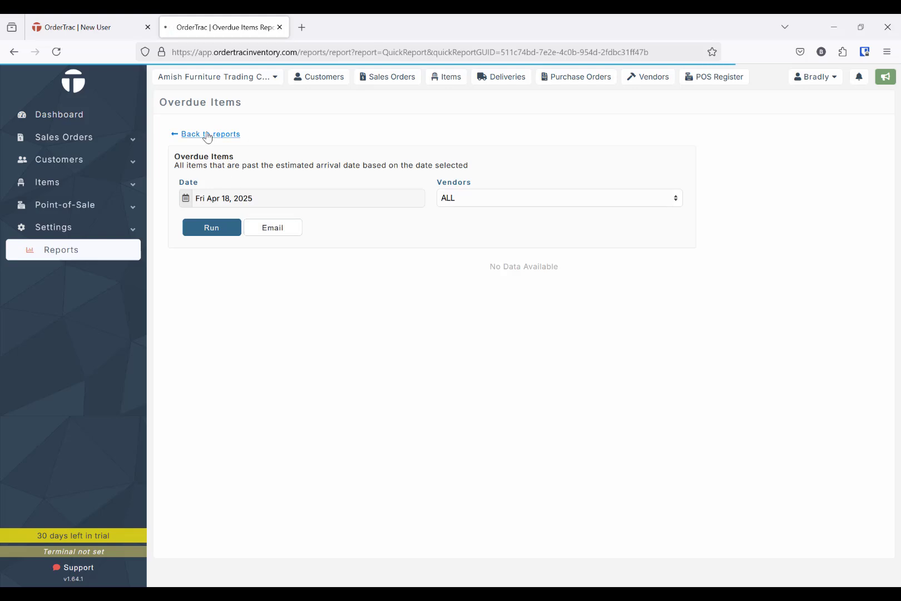
# Look over the available Sales Orders reports, and open the Users page in the settings.
pyautogui.scroll(-10, 368, 350)
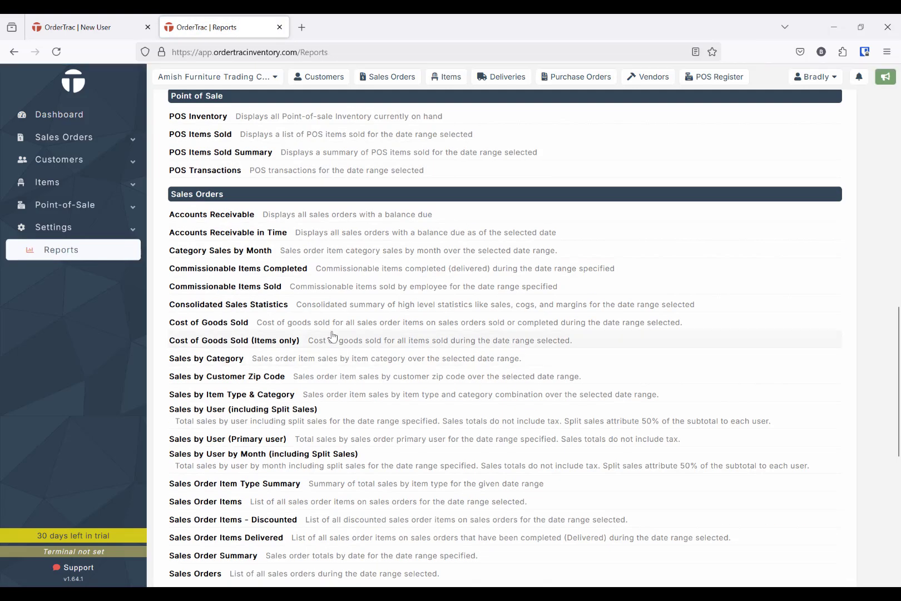
pyautogui.scroll(-3, 333, 336)
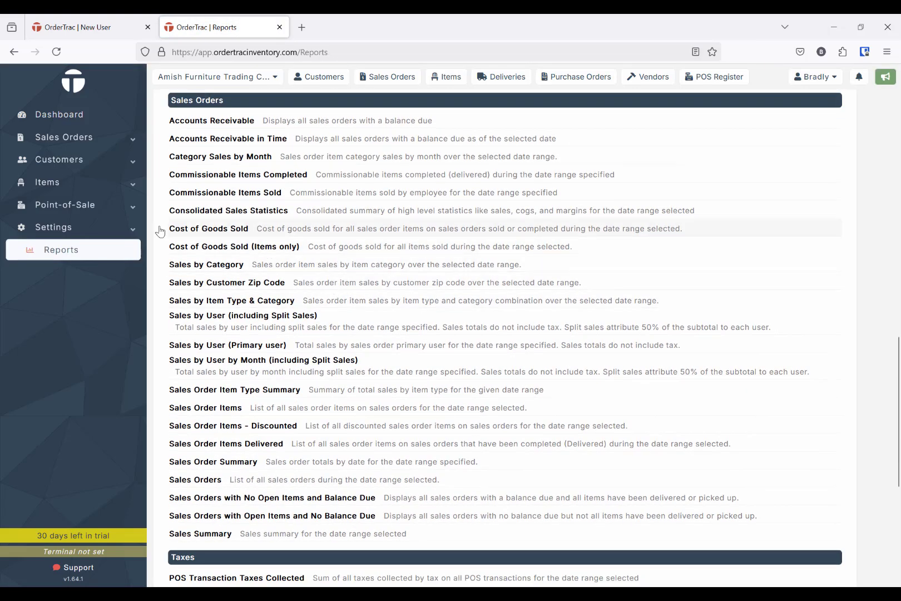
pyautogui.click(73, 225)
pyautogui.scroll(-2, 60, 378)
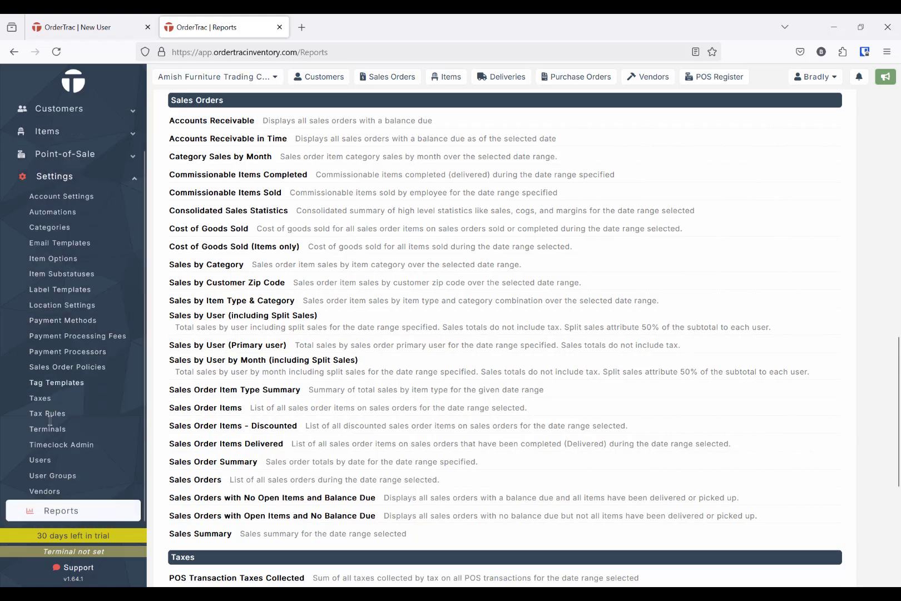
pyautogui.click(40, 458)
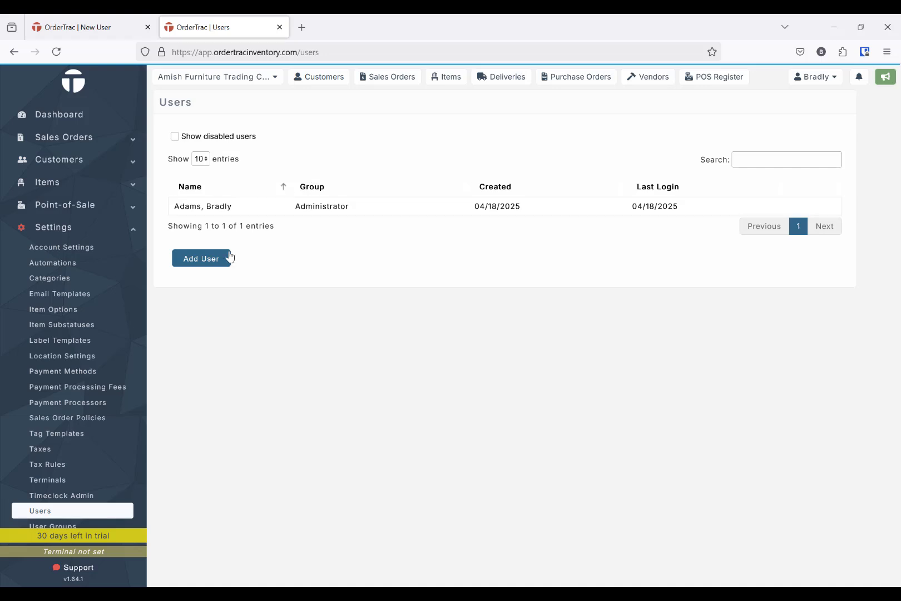
# Start a new user group and name it Salesperson.
pyautogui.scroll(-1, 47, 480)
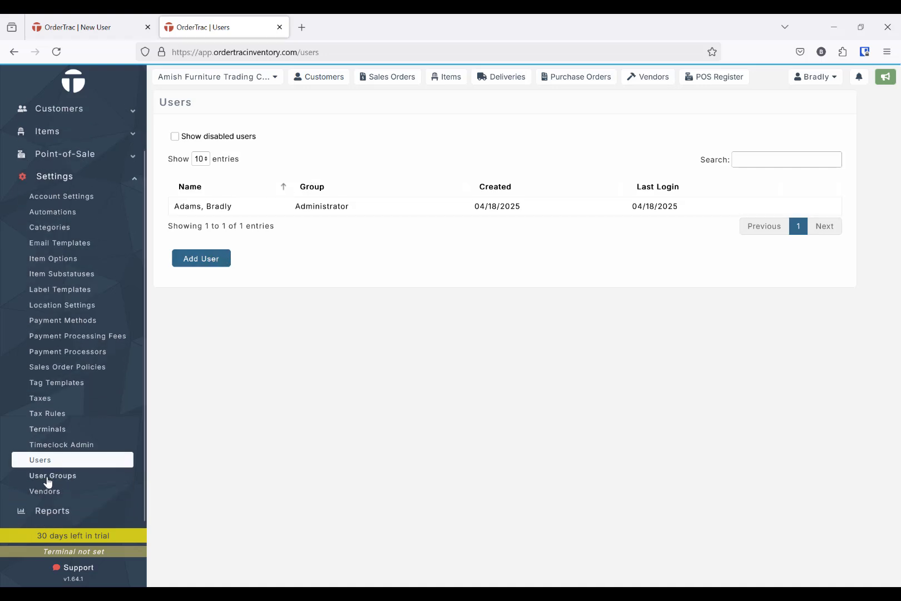
pyautogui.click(48, 476)
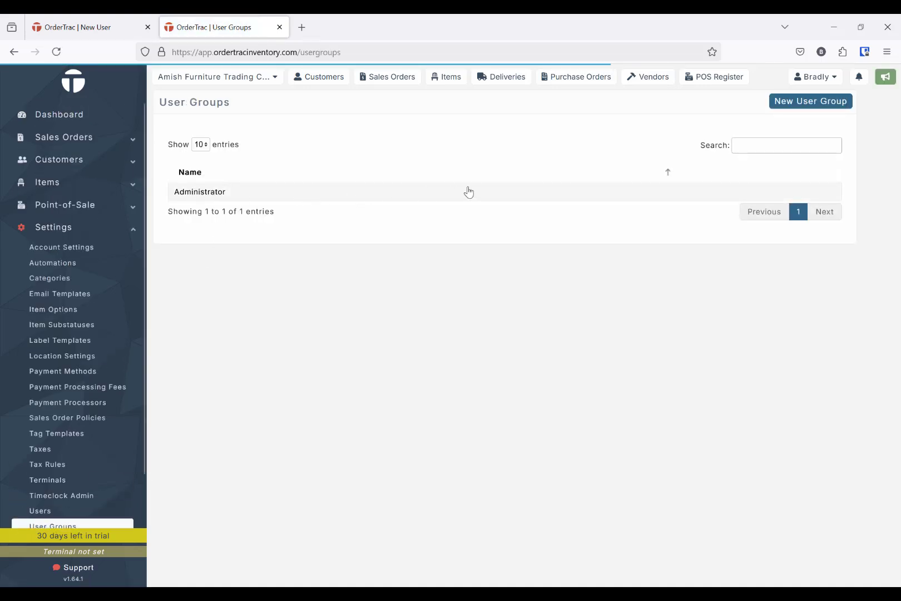
pyautogui.click(789, 107)
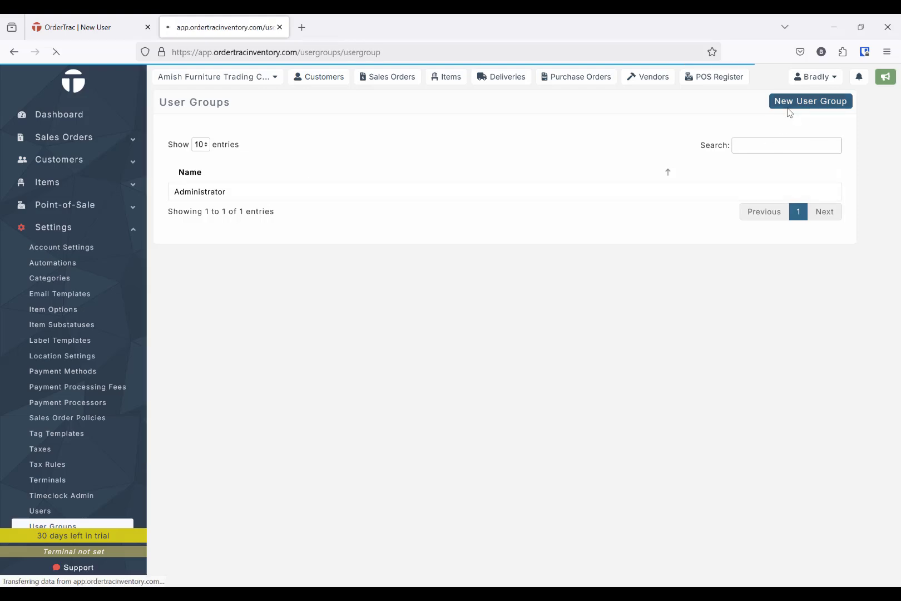
pyautogui.click(221, 167)
pyautogui.write('Sa')
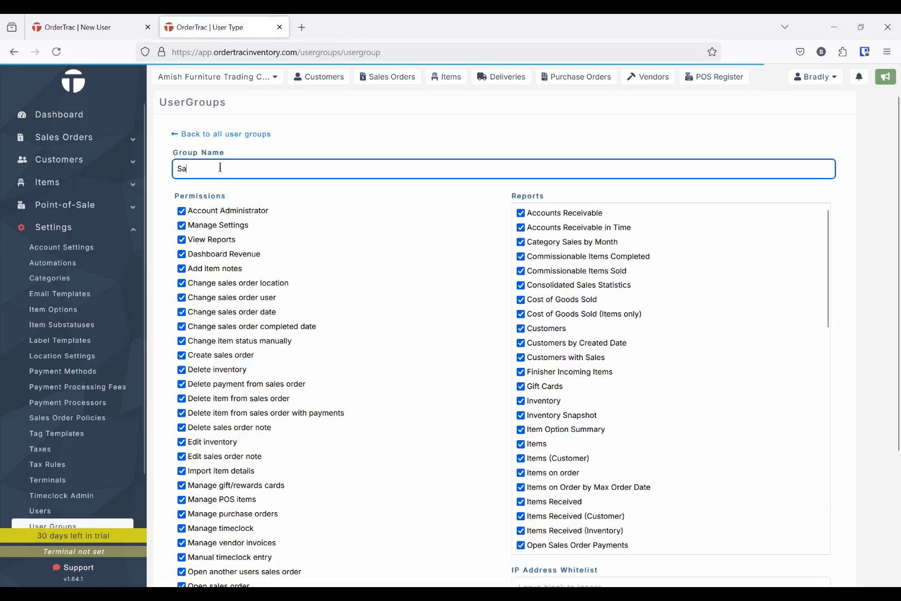
pyautogui.write('lesperson')
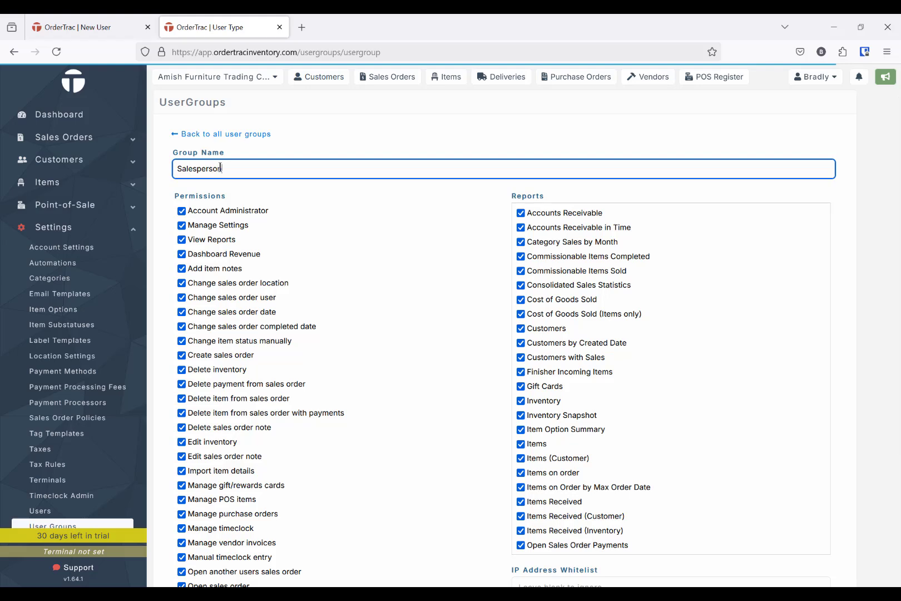
# Remove the Delete inventory and Dashboard Revenue permissions from the new group, and save it.
pyautogui.scroll(-3, 349, 273)
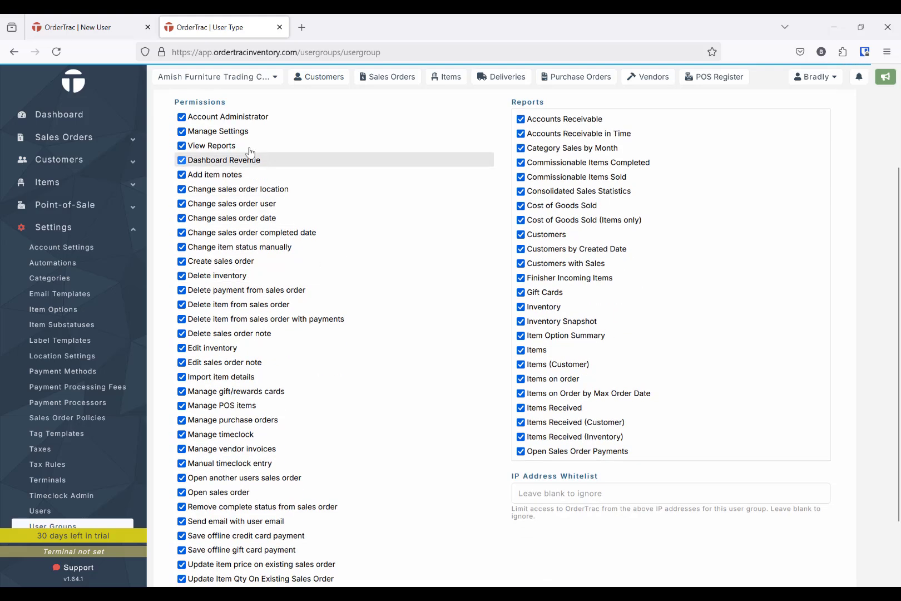
pyautogui.scroll(-2, 231, 401)
pyautogui.scroll(5, 231, 485)
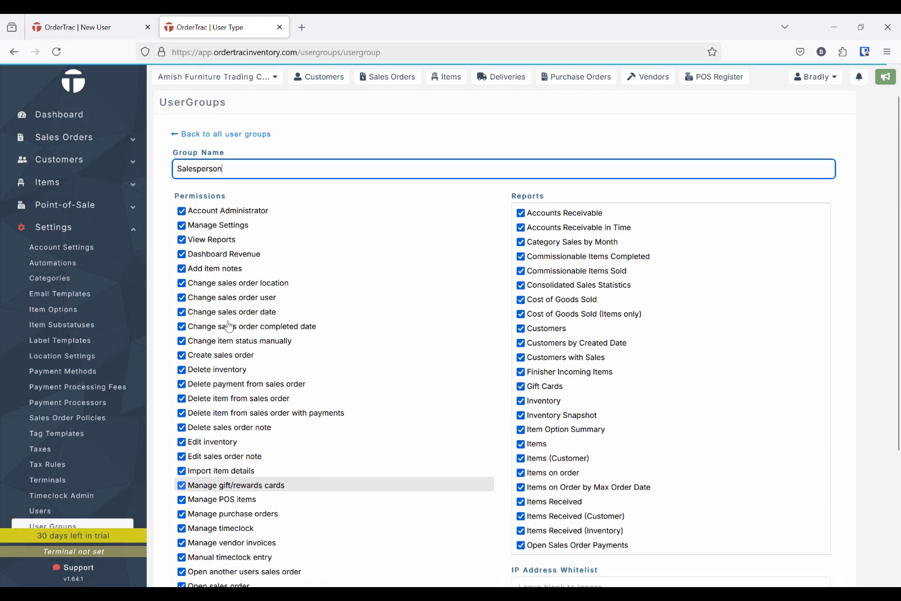
pyautogui.scroll(-3, 216, 232)
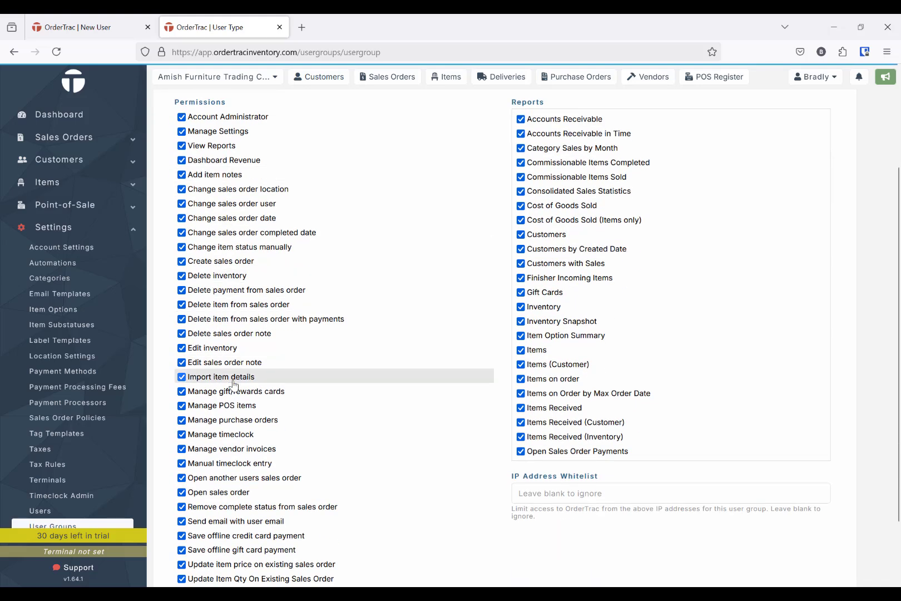
pyautogui.click(216, 276)
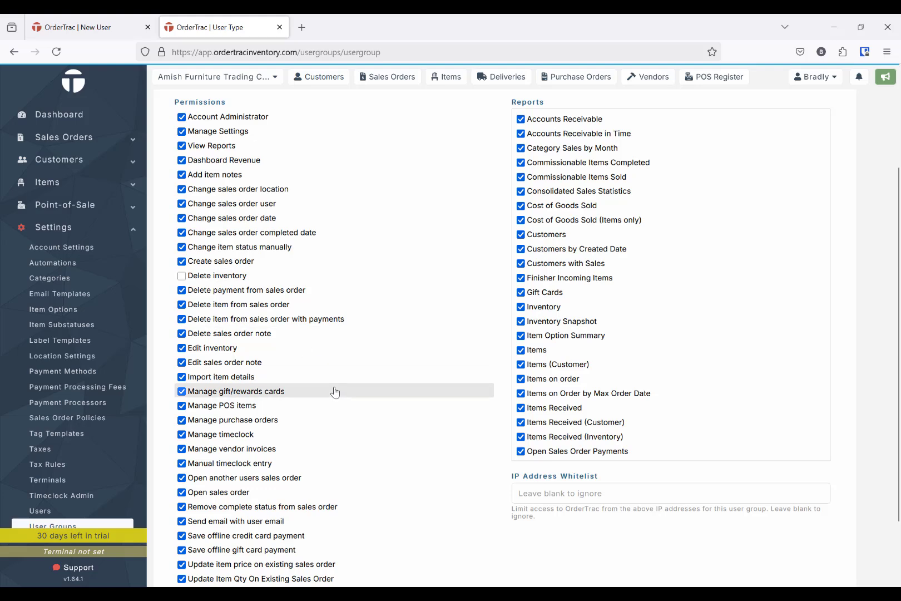
pyautogui.click(300, 161)
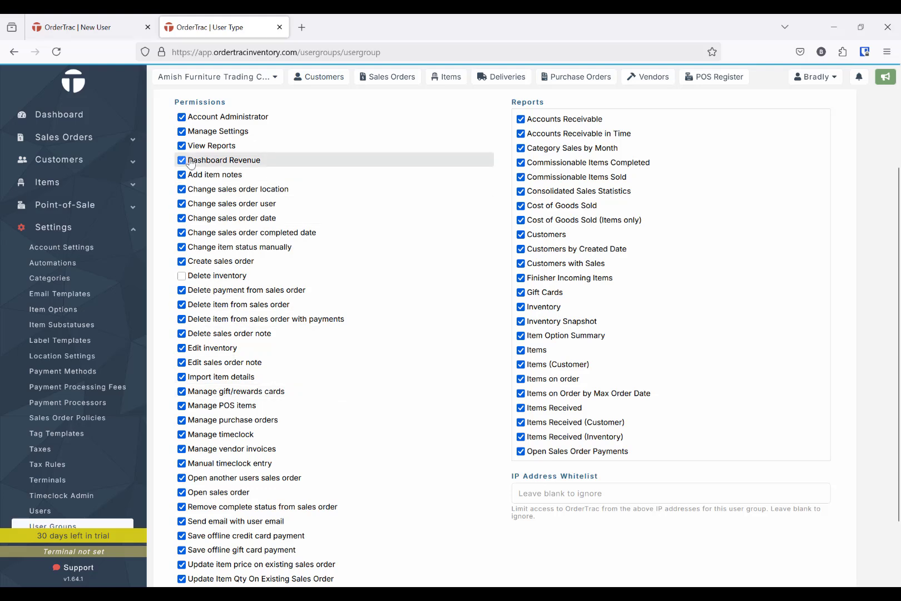
pyautogui.scroll(-1, 436, 285)
pyautogui.scroll(-2, 437, 284)
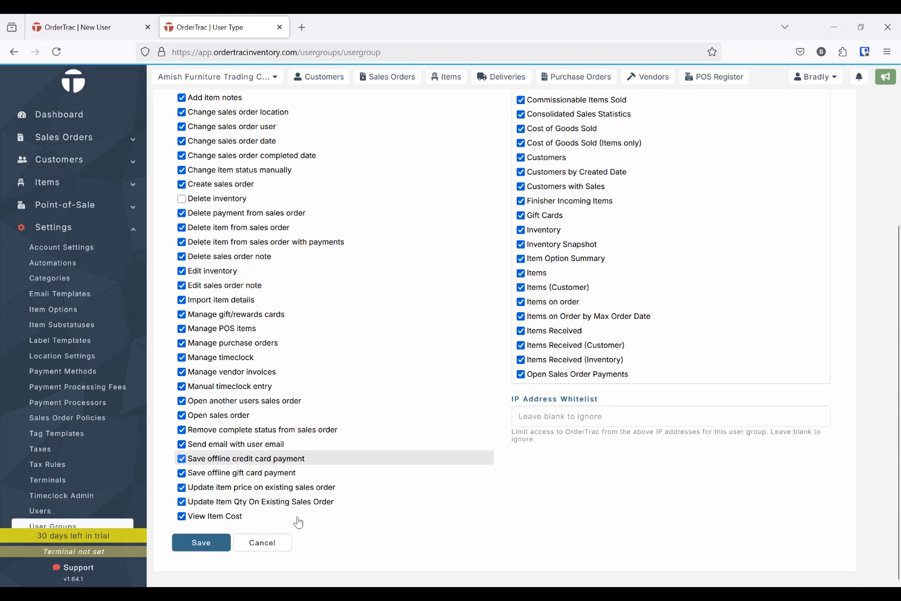
pyautogui.click(199, 540)
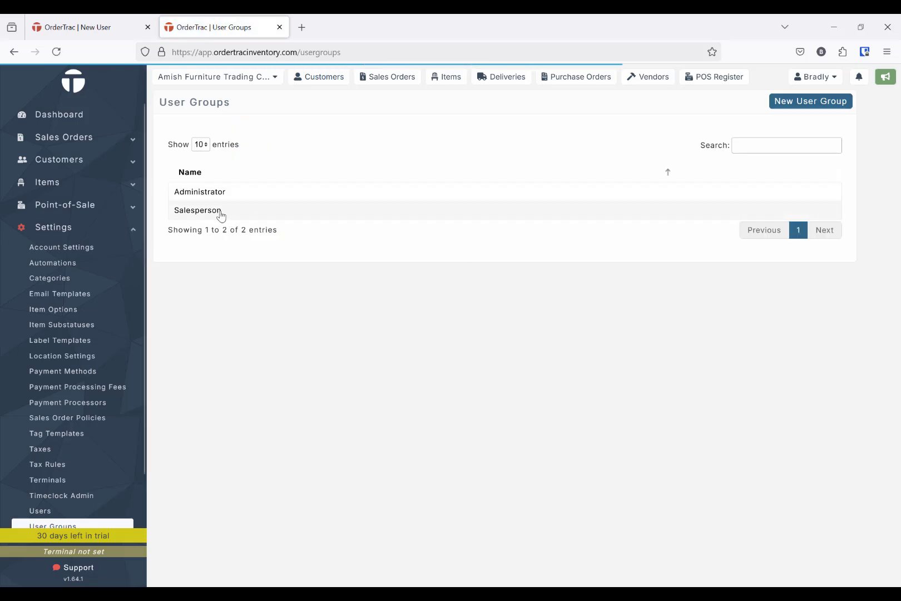
# Reopen the Salesperson group, review its permissions and report access, and return to all user groups.
pyautogui.click(198, 210)
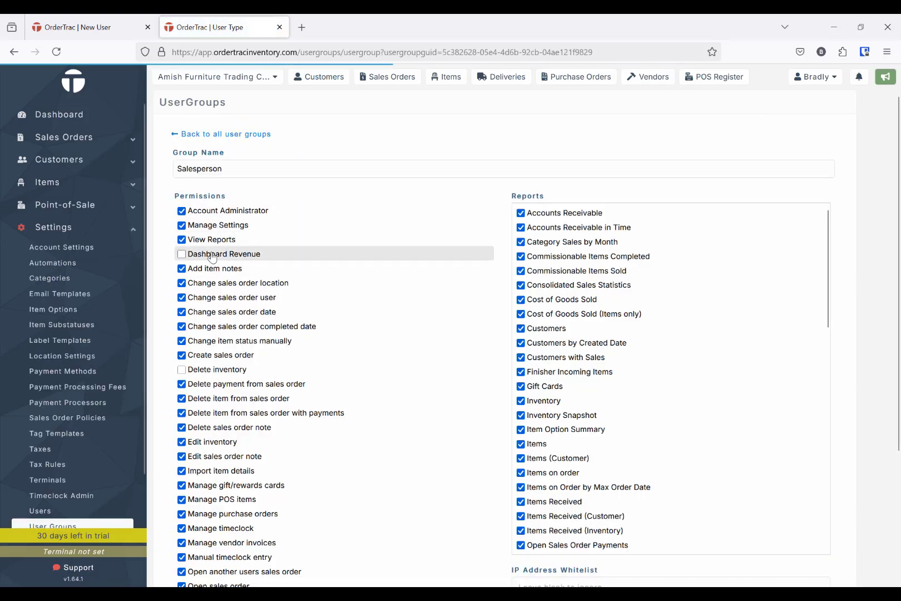
pyautogui.scroll(-2, 188, 311)
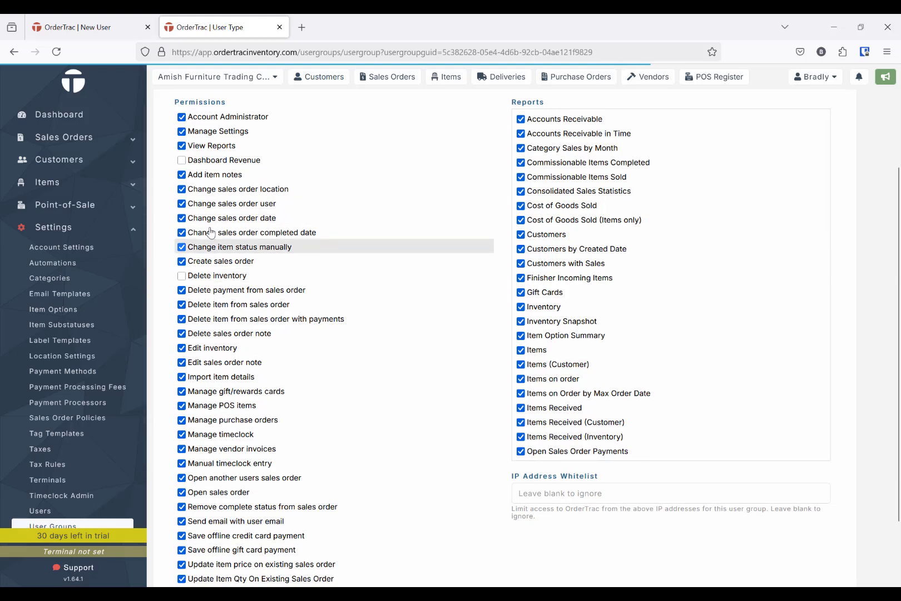
pyautogui.scroll(2, 589, 231)
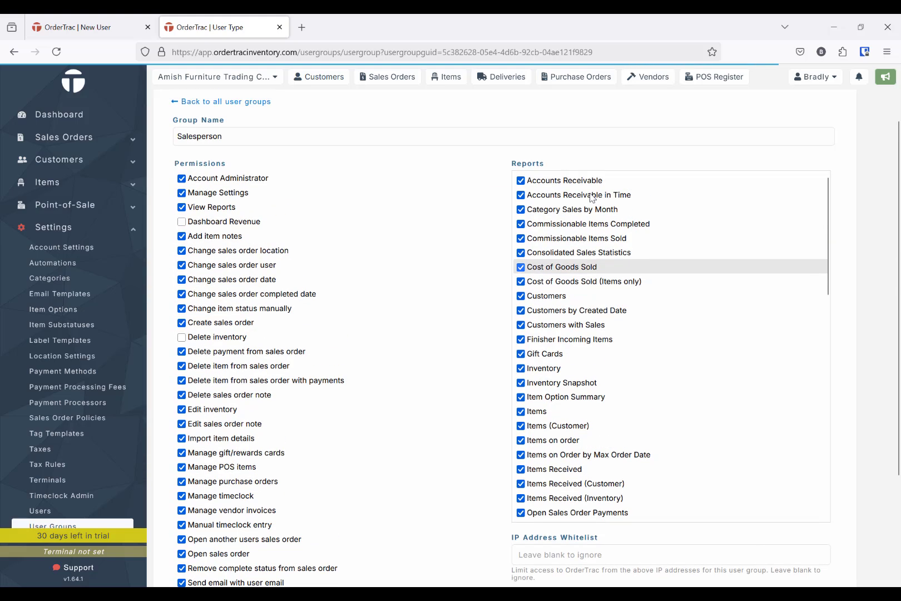
pyautogui.scroll(-10, 579, 378)
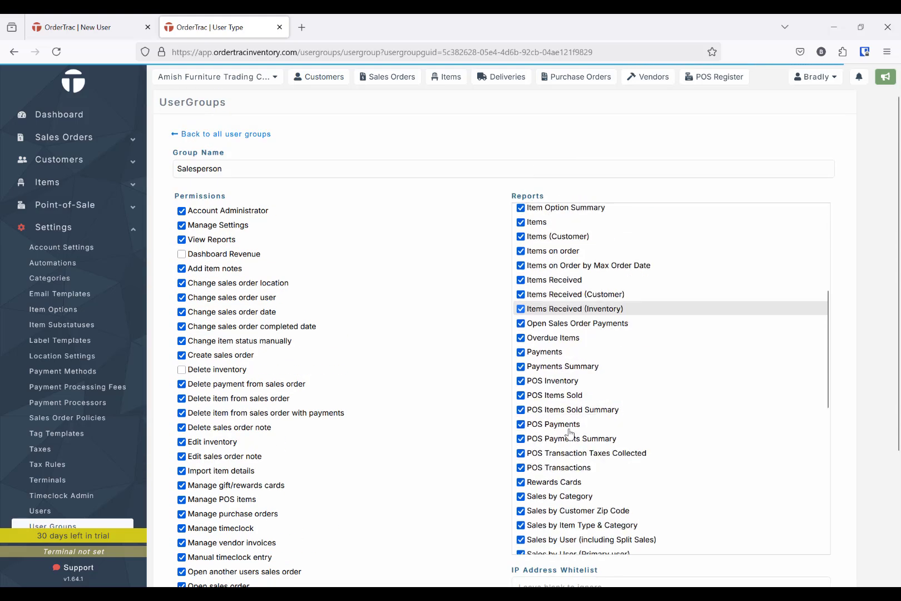
pyautogui.scroll(-5, 580, 406)
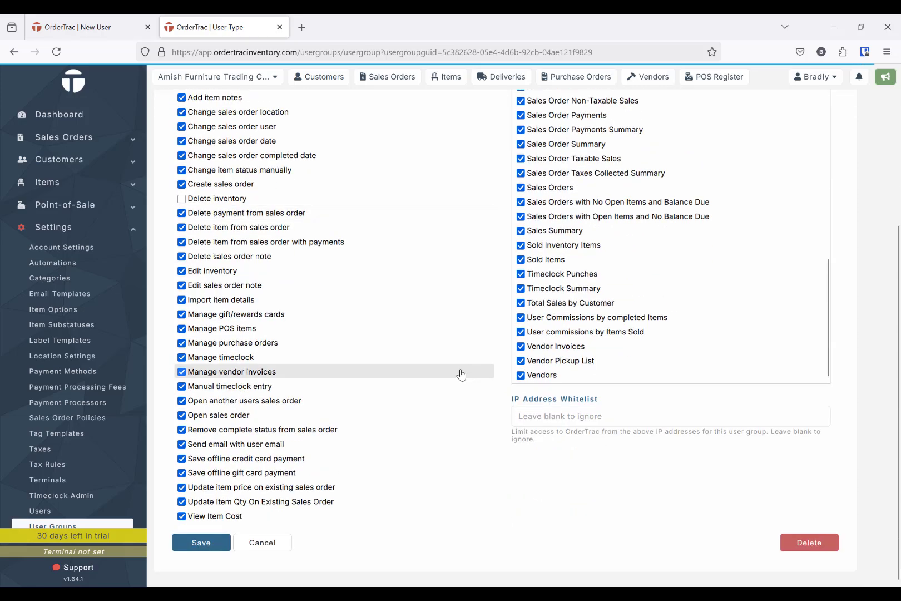
pyautogui.scroll(1, 461, 374)
pyautogui.scroll(-1, 443, 402)
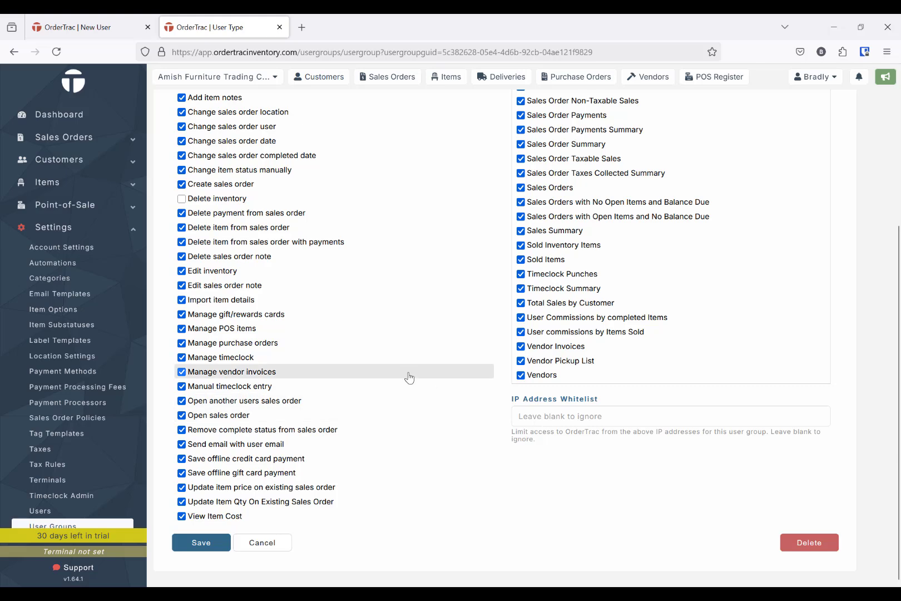
pyautogui.scroll(3, 375, 295)
pyautogui.click(211, 134)
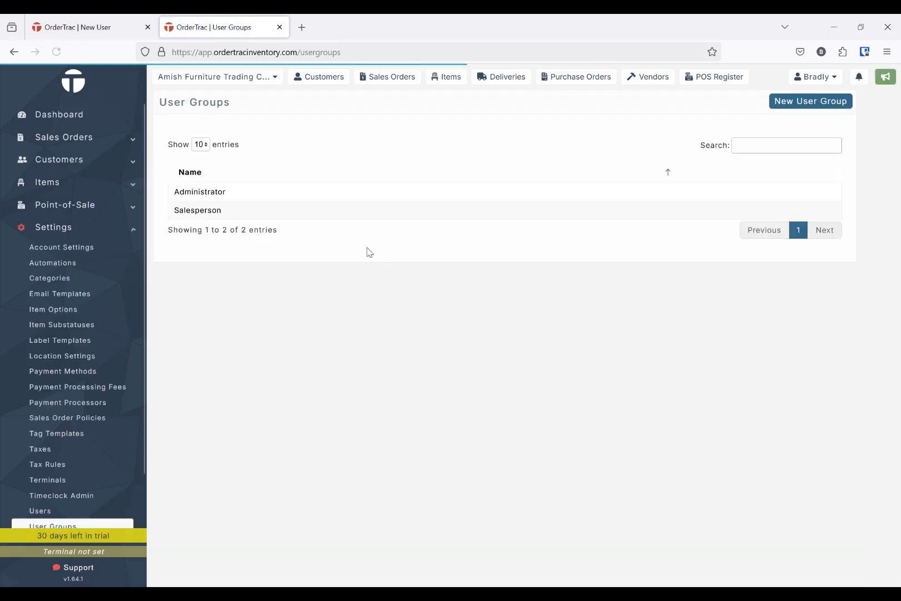
# Start a new user entry and assign it to the Salesperson user group.
pyautogui.click(43, 511)
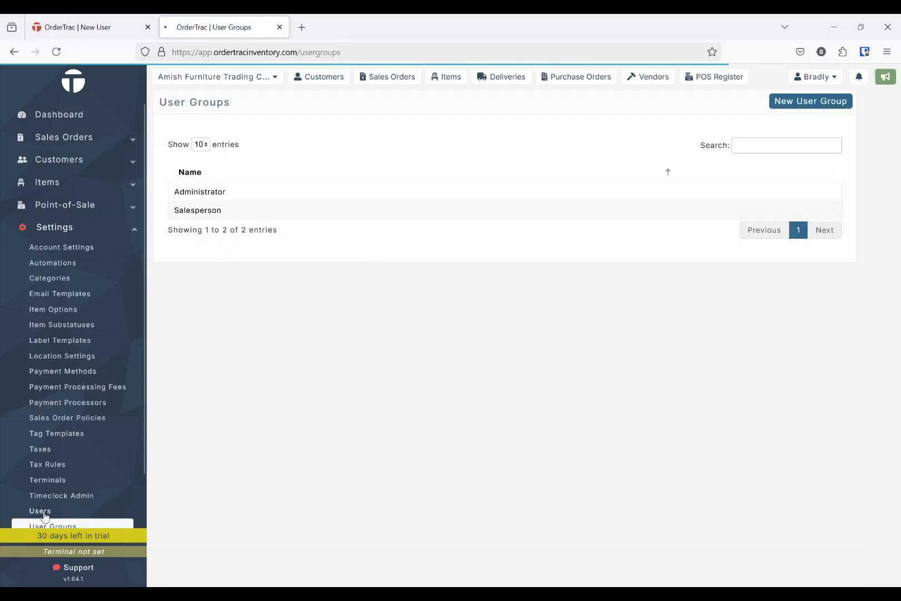
pyautogui.click(203, 262)
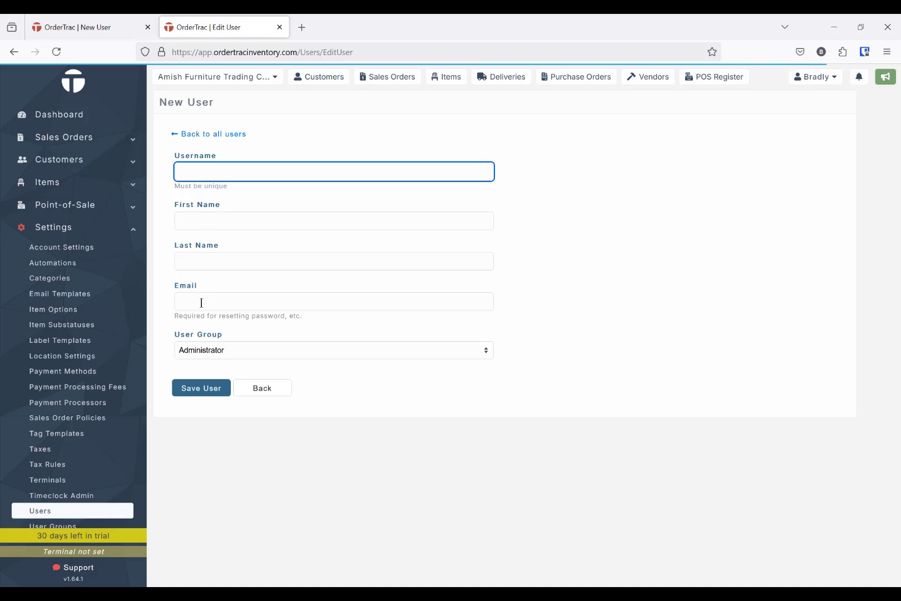
pyautogui.click(205, 356)
pyautogui.click(203, 383)
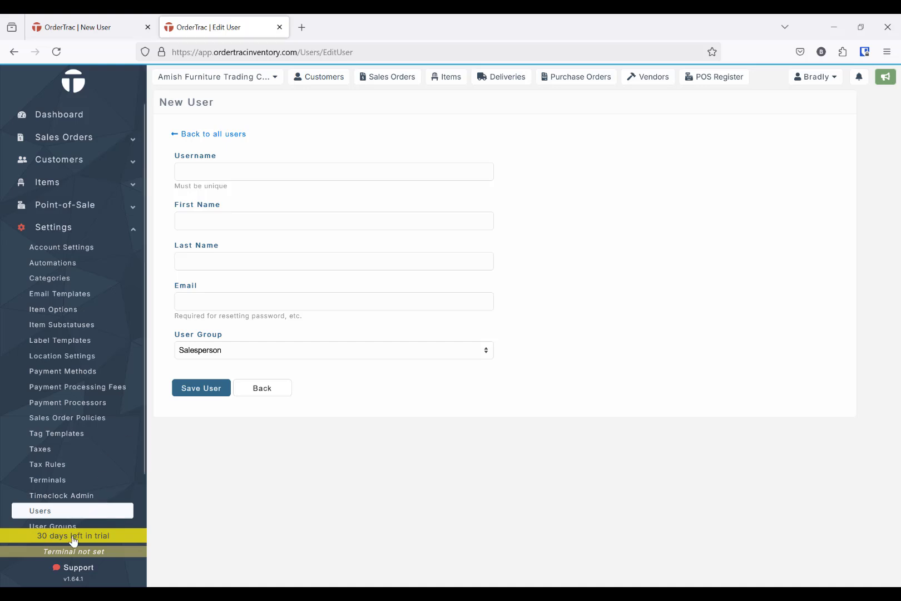
# Open the Account Manager and view the bank account and credit card payment forms, plus the current plan.
pyautogui.click(799, 81)
pyautogui.click(799, 114)
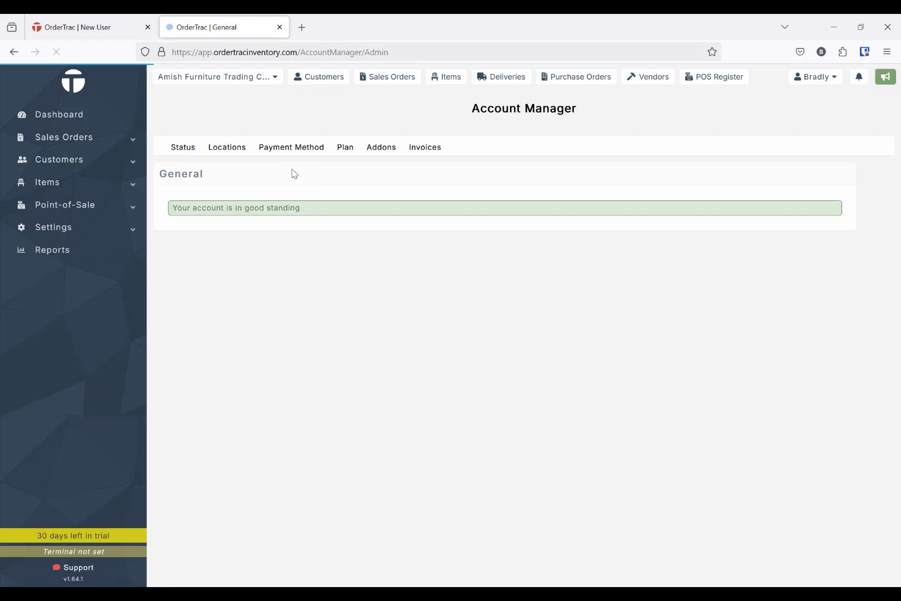
pyautogui.click(283, 154)
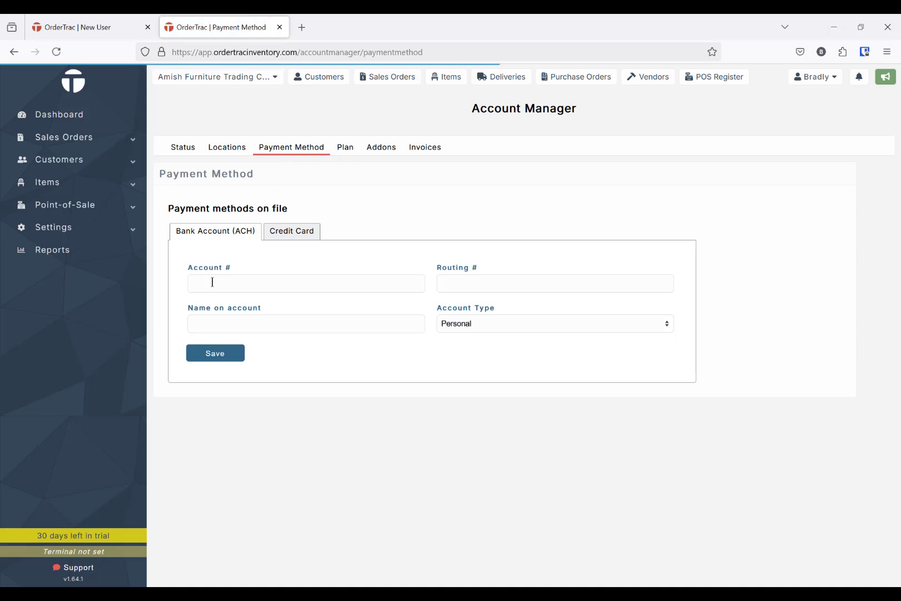
pyautogui.click(281, 239)
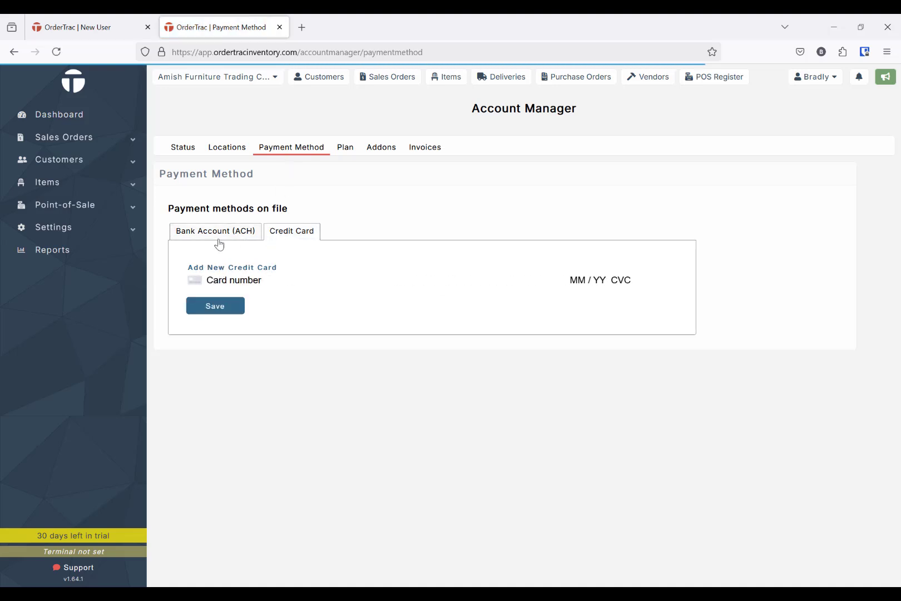
pyautogui.click(345, 149)
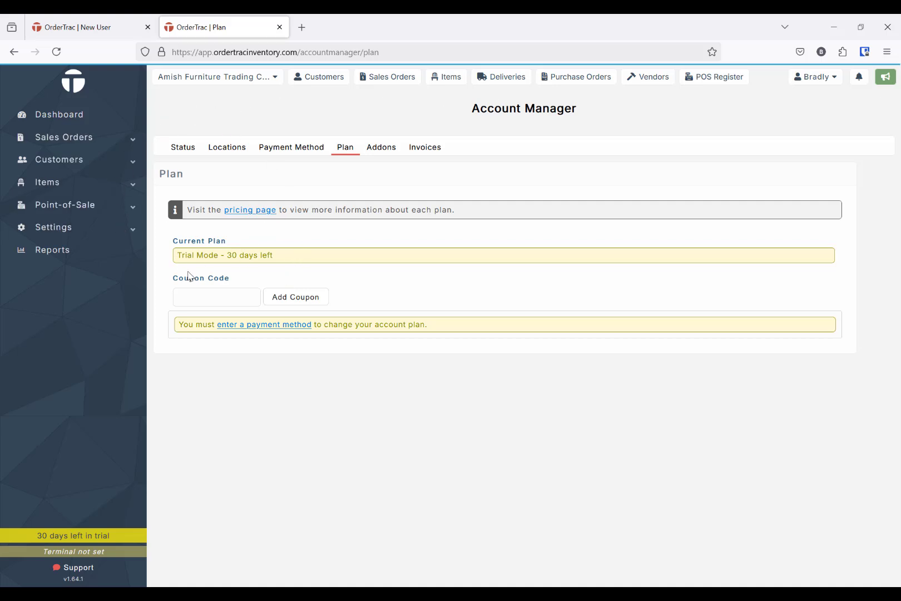
# Open a support request and begin its message.
pyautogui.click(76, 570)
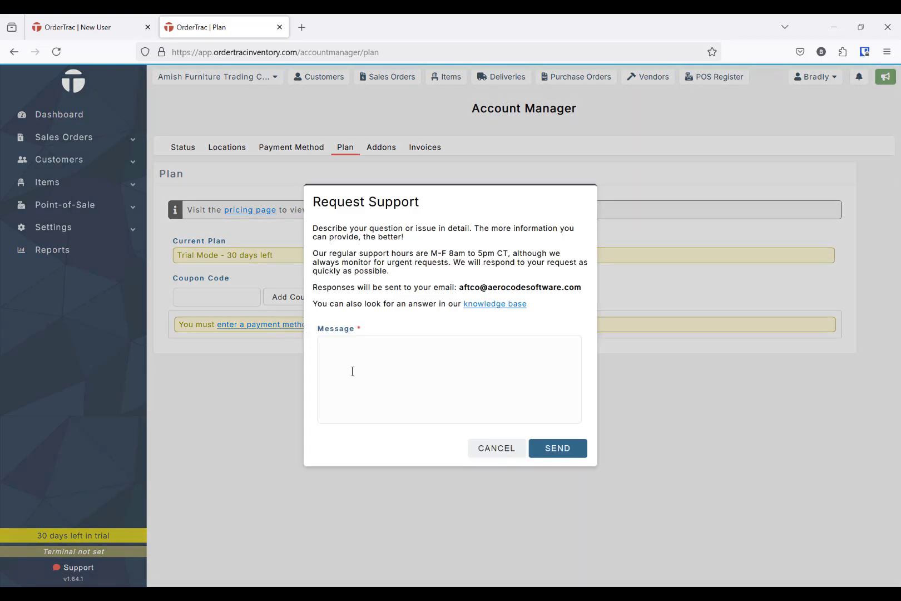
pyautogui.click(375, 349)
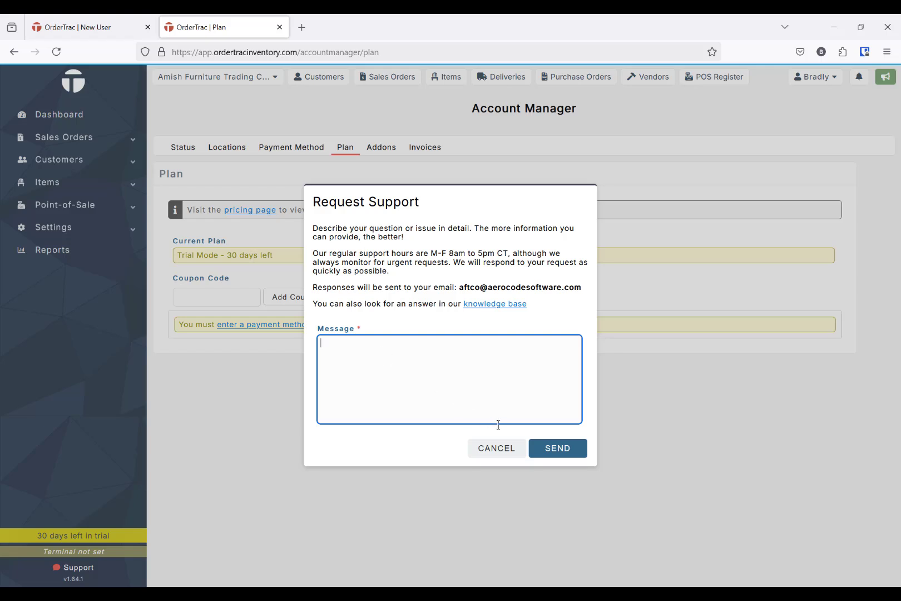